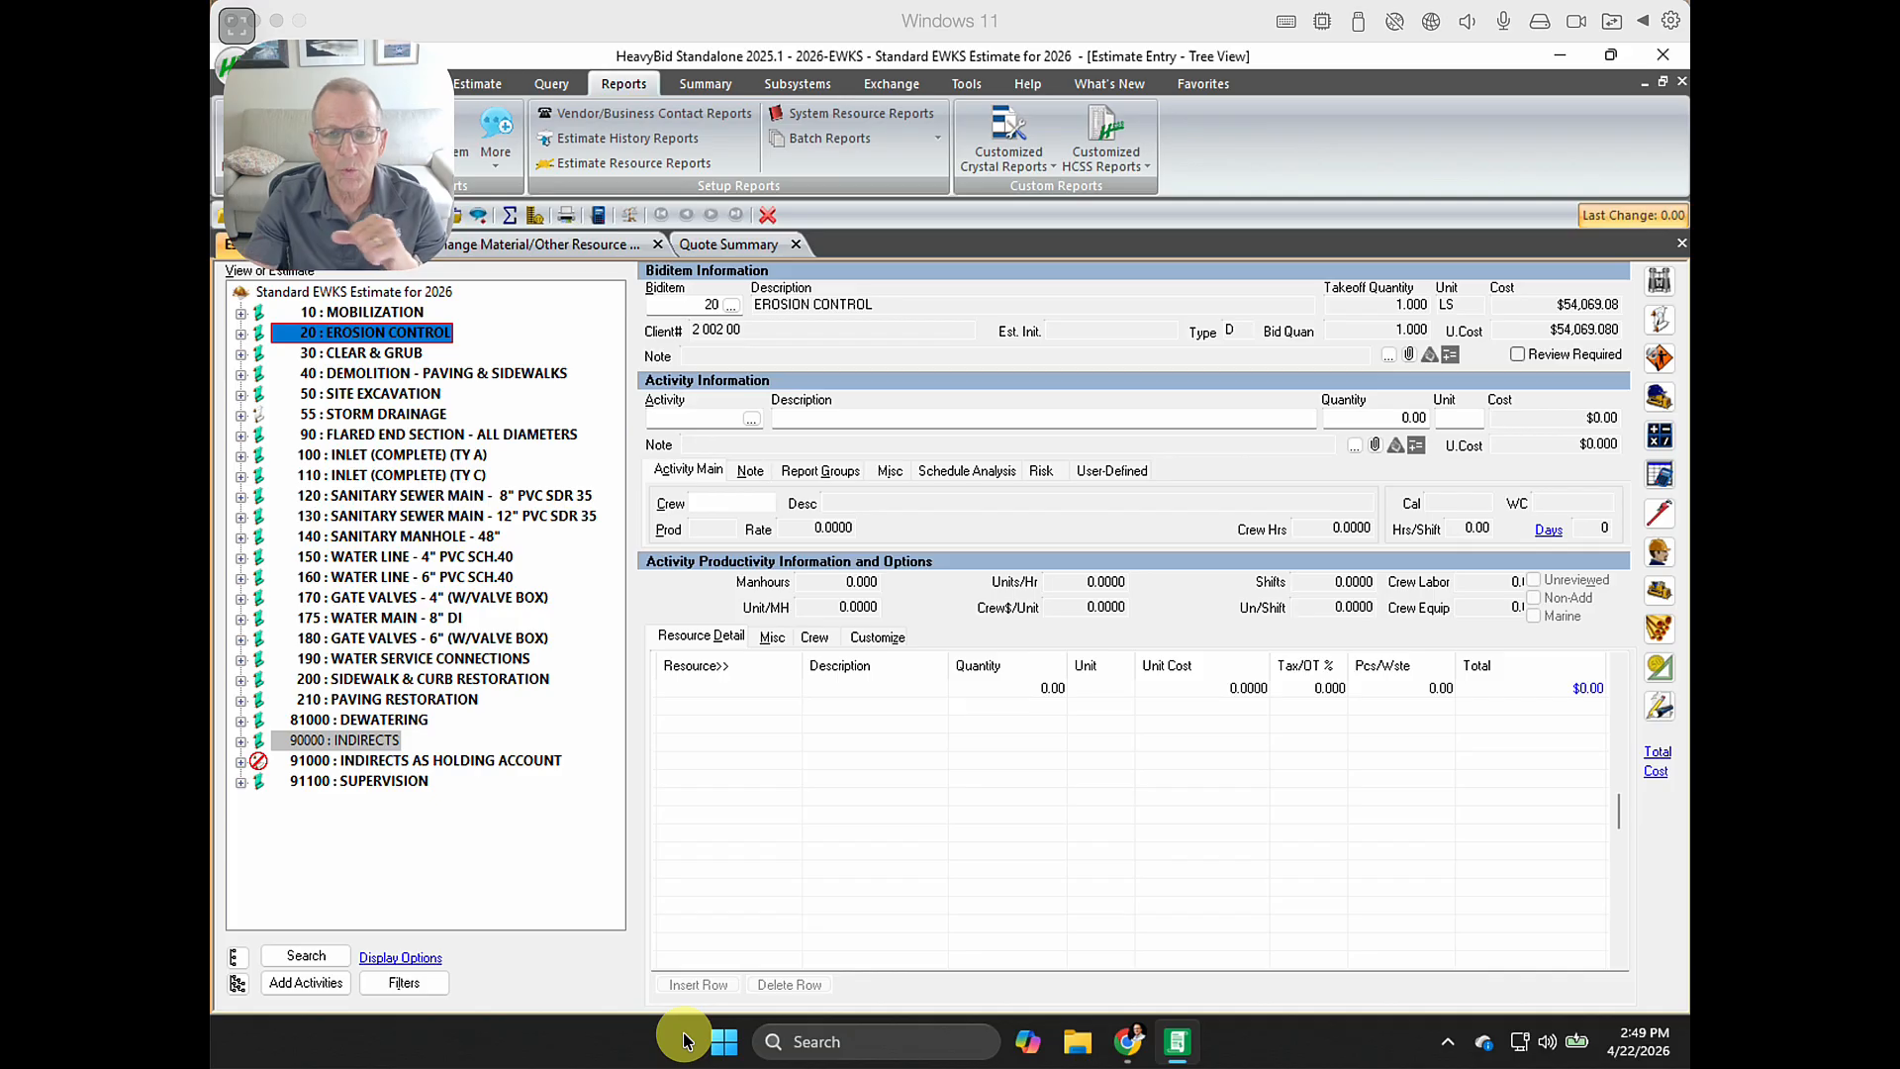
pyautogui.click(896, 85)
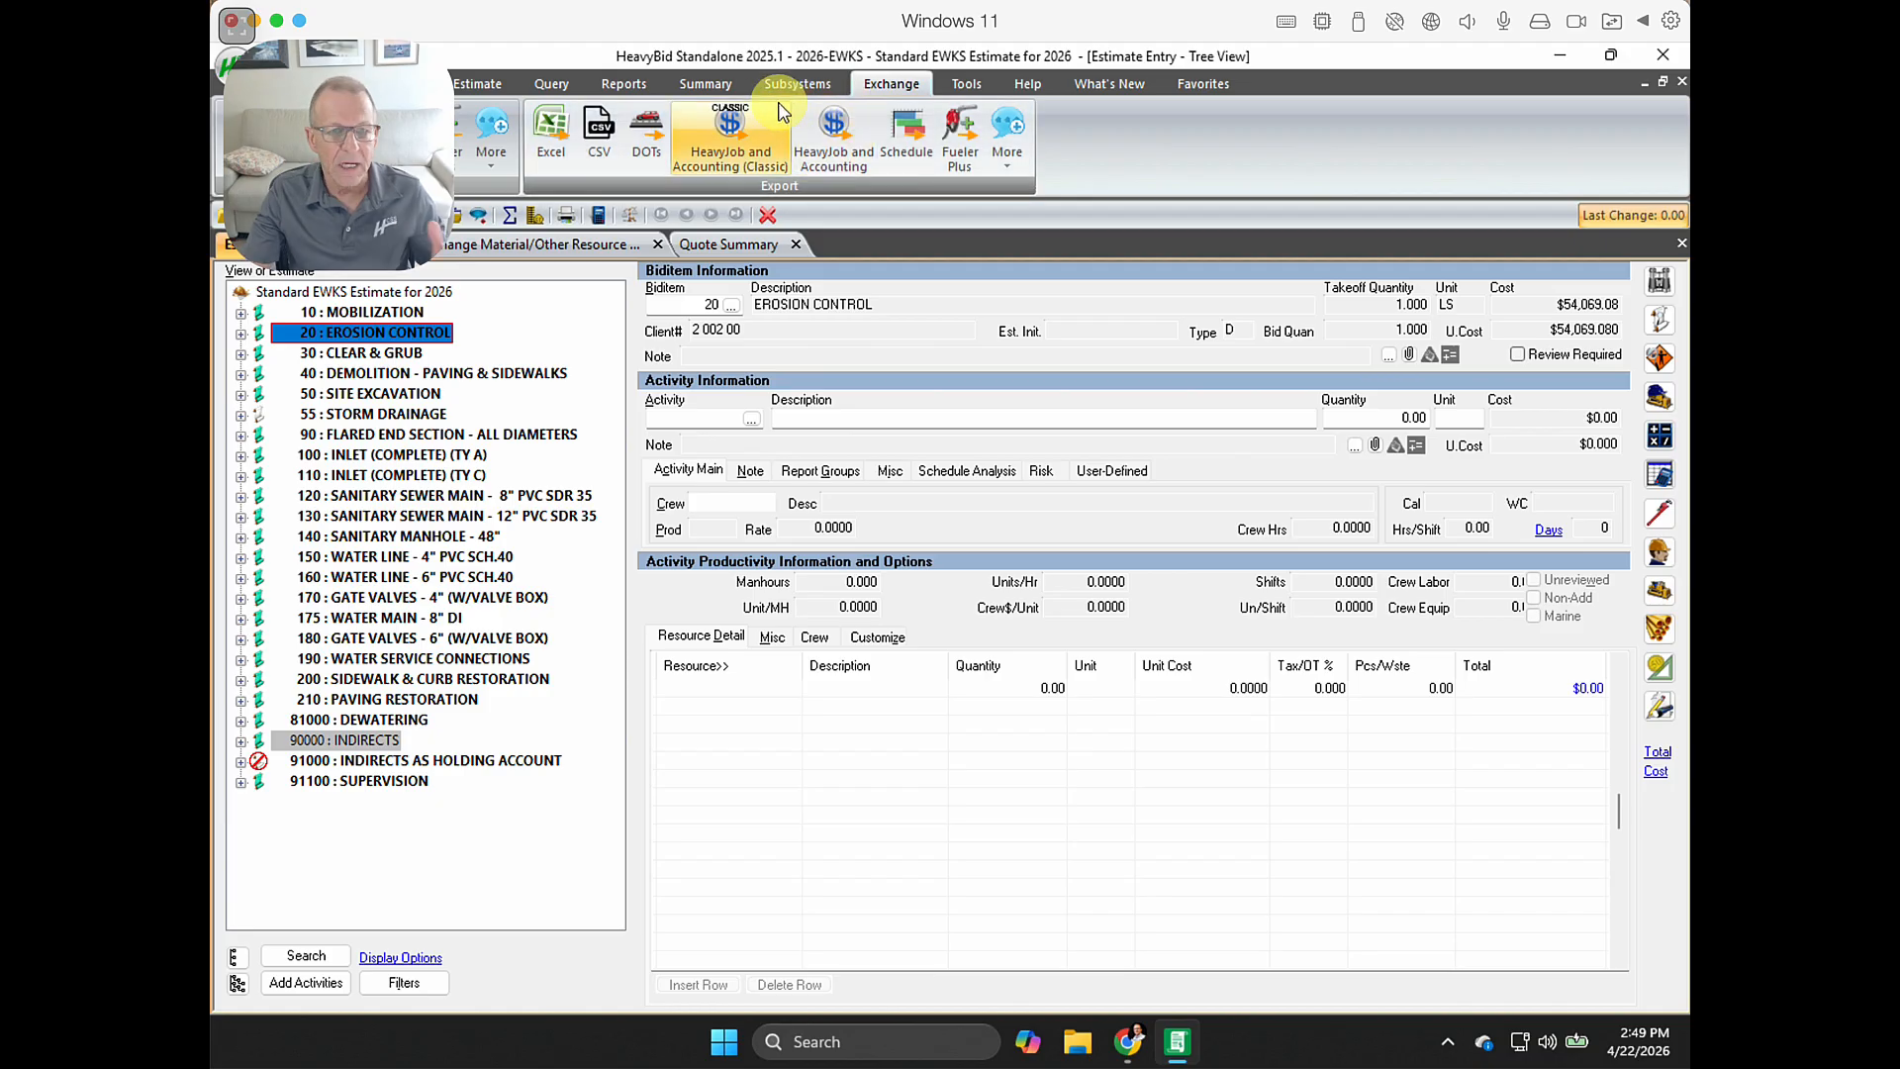
pyautogui.scroll(-1, 774, 109)
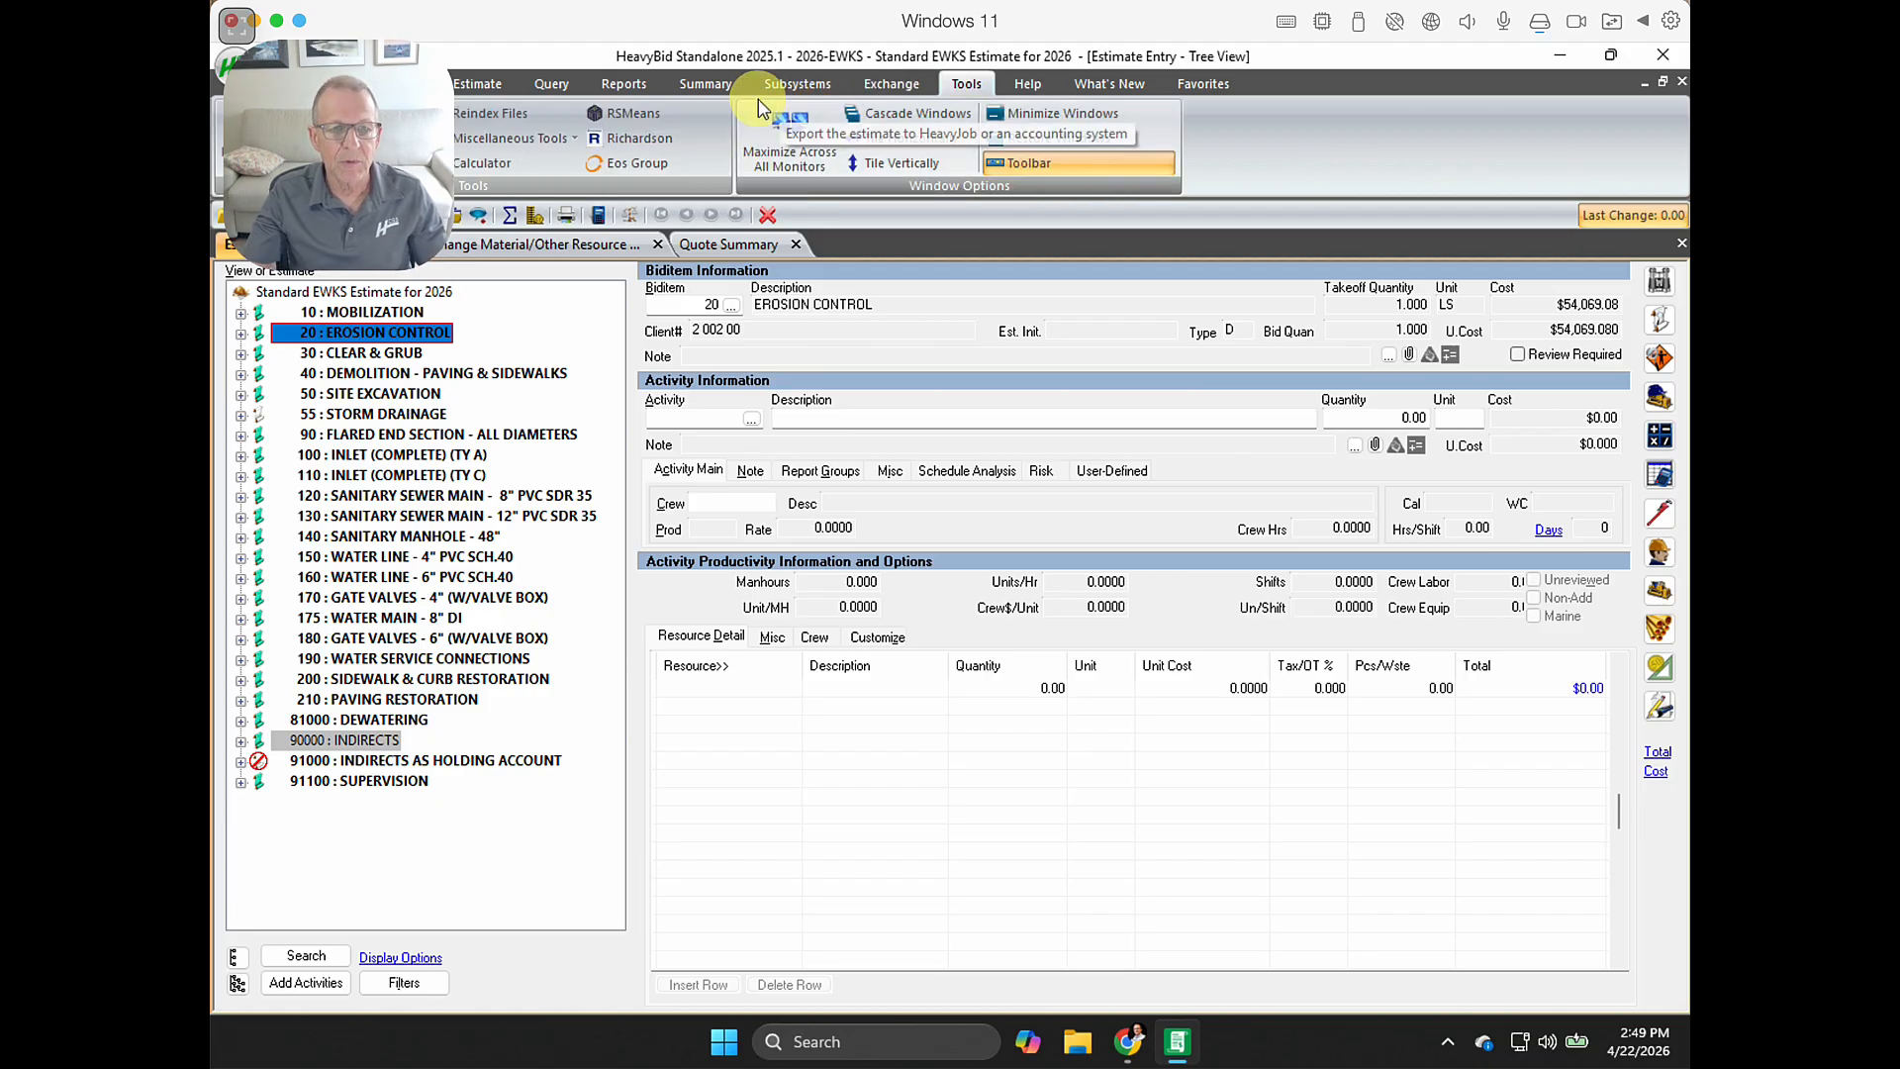
# Generate the quote system Analysis Report for the selected quote folders in portrait size and open its print preview.
pyautogui.click(649, 83)
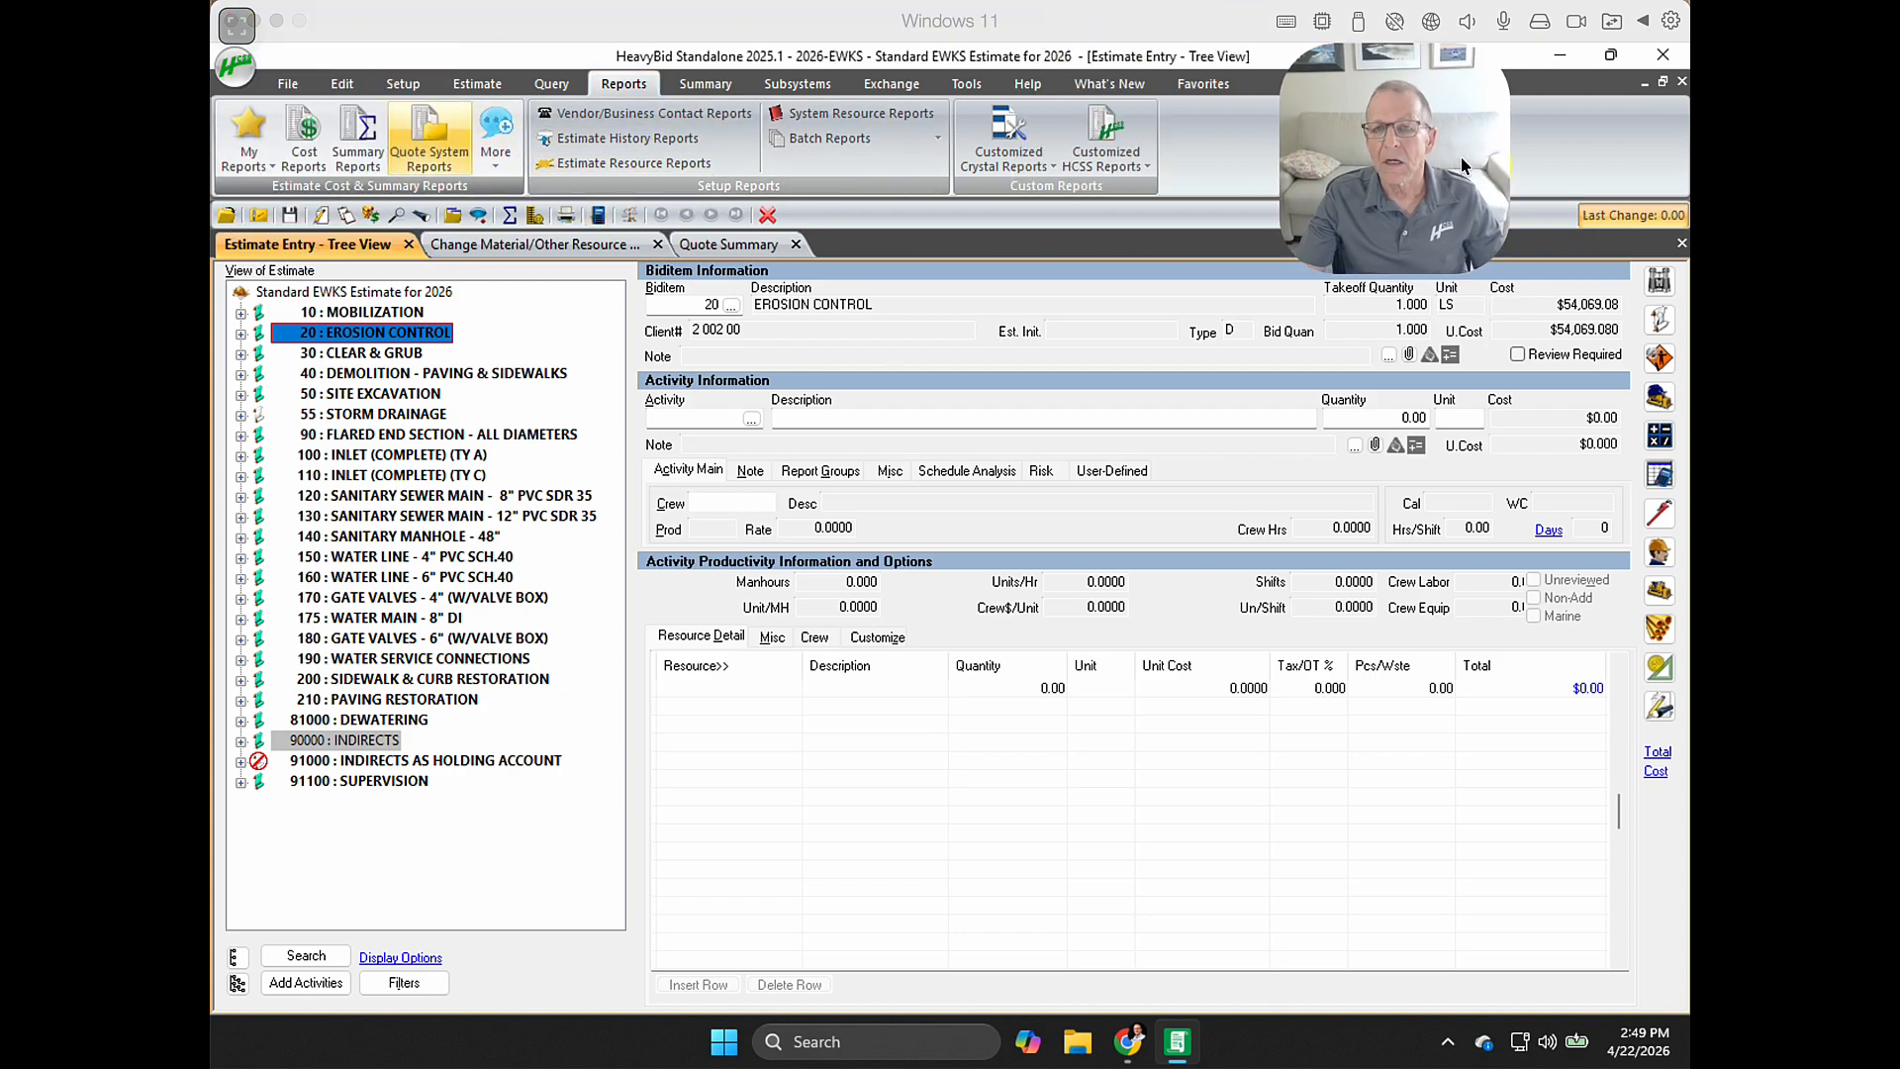
pyautogui.click(430, 149)
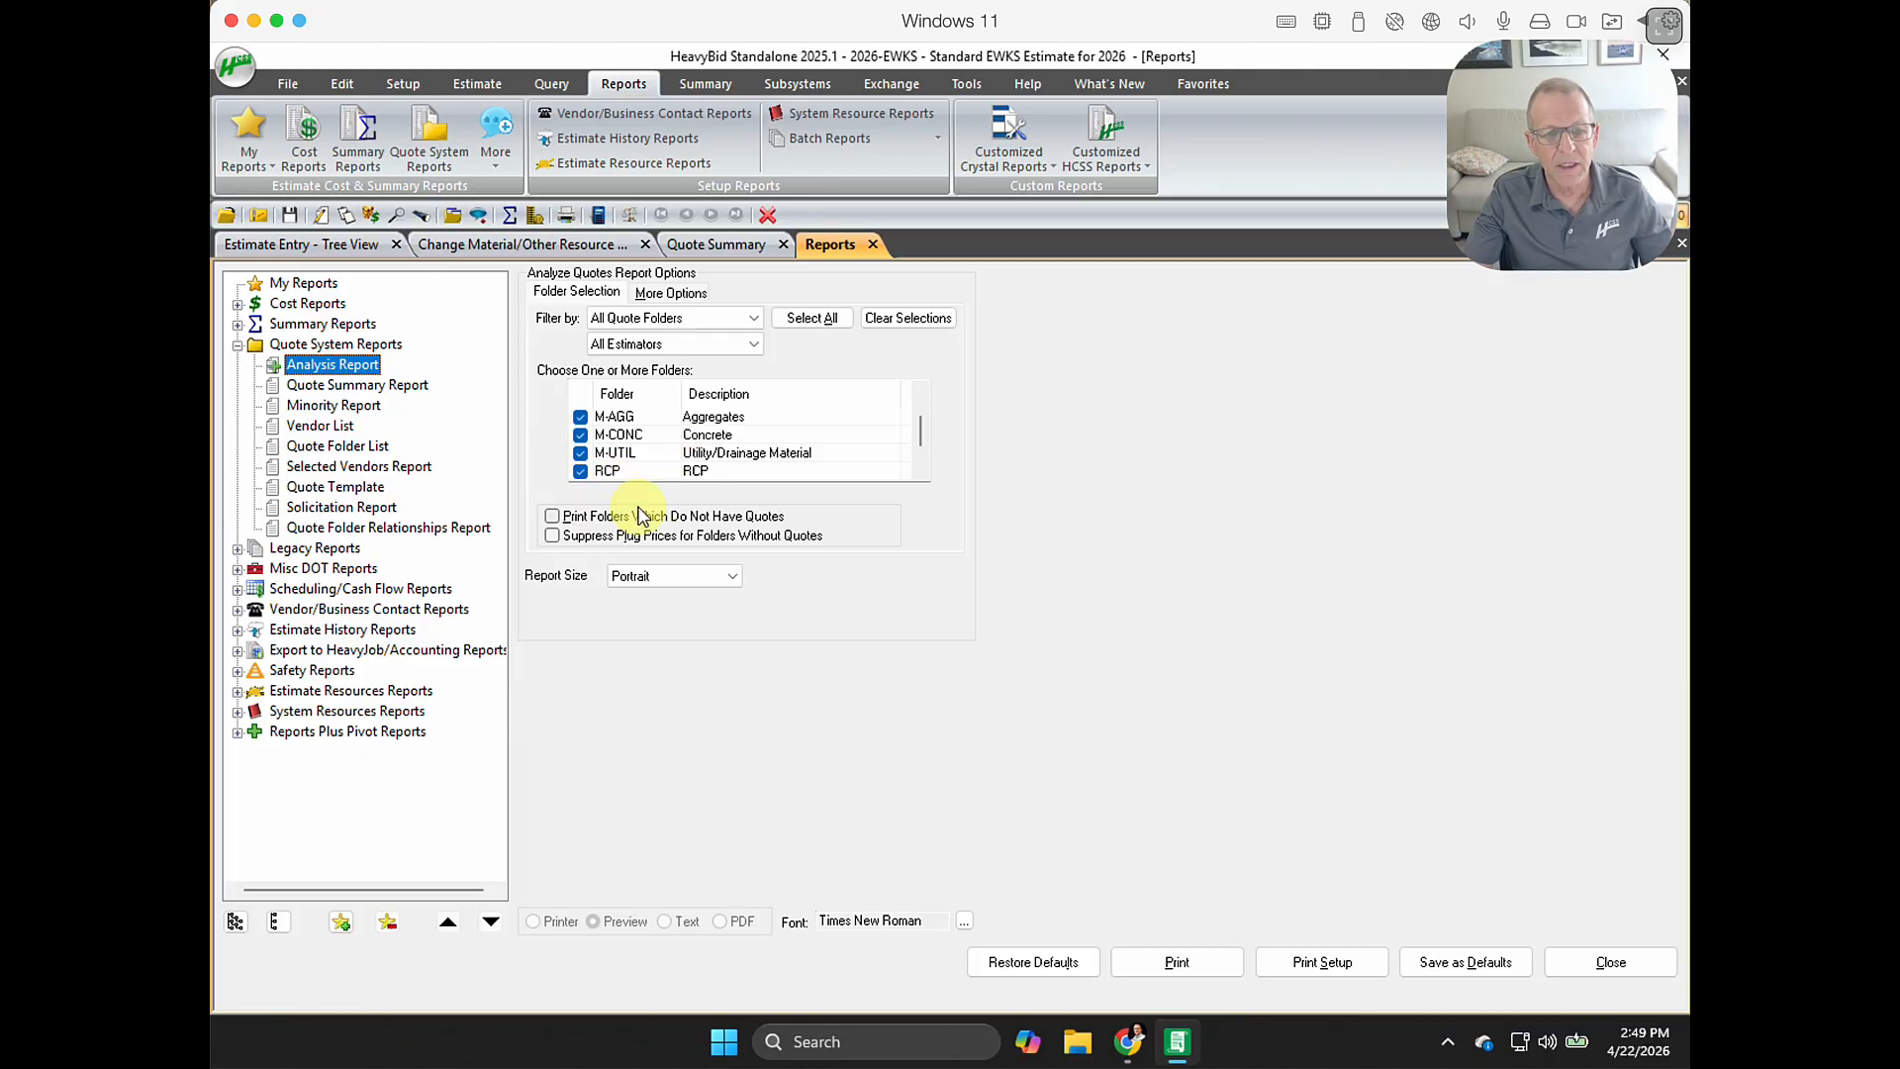
pyautogui.click(1183, 965)
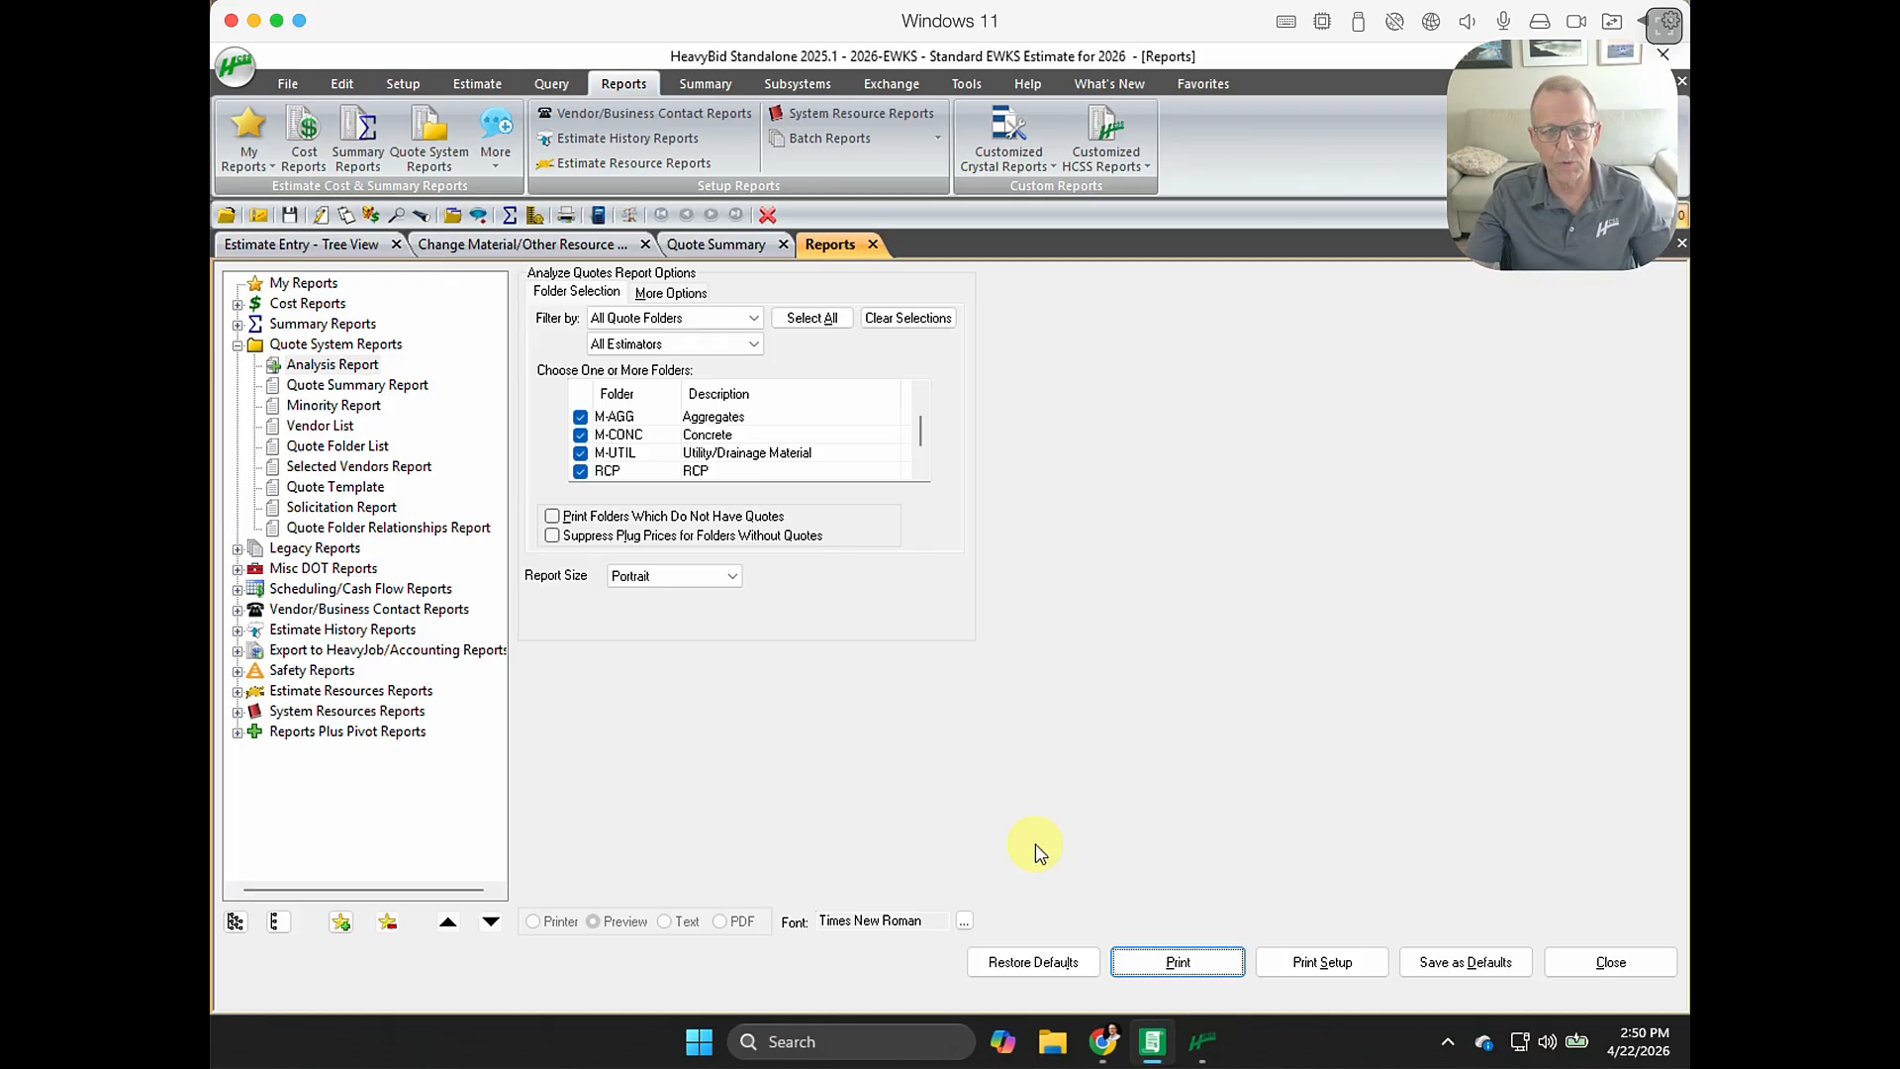
pyautogui.click(1202, 1031)
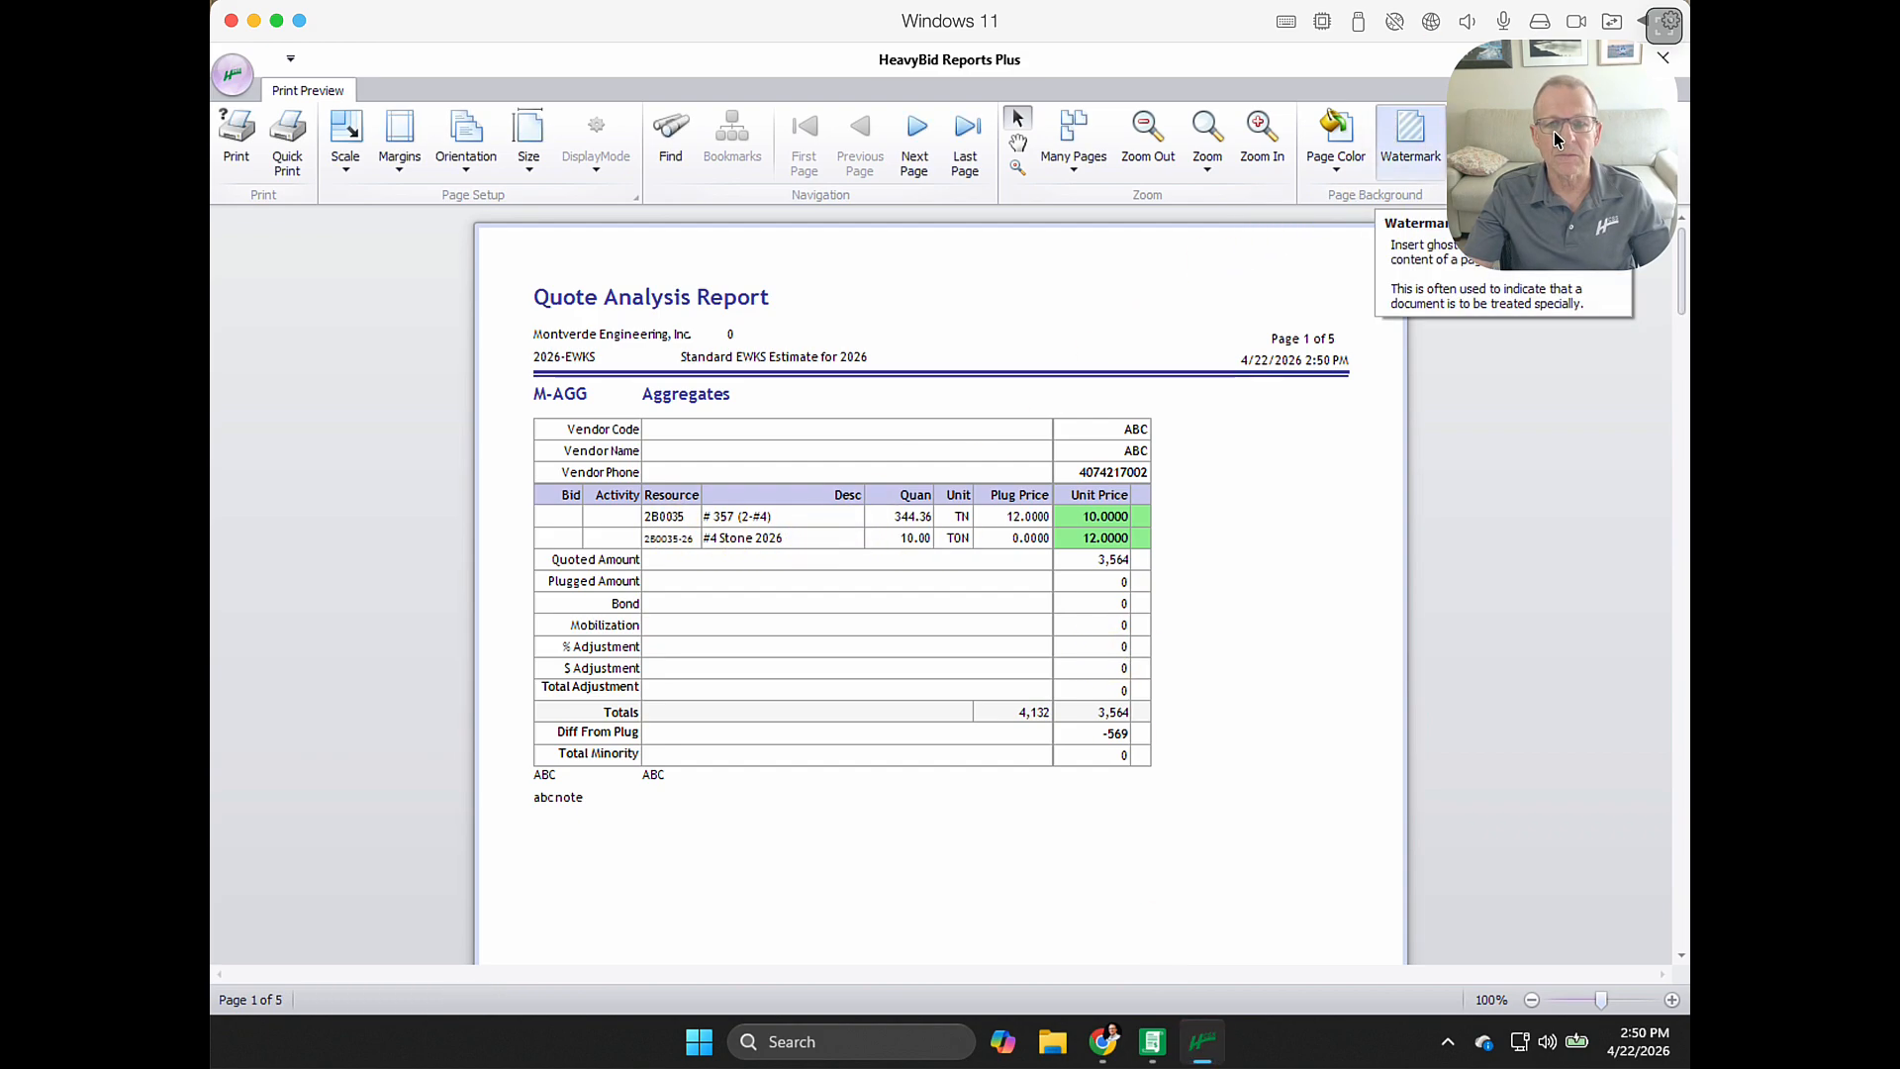
# Export the Quote Analysis Report as a single XLSX file named Report.xlsx in the HBIMP folder and open it.
pyautogui.moveTo(1586, 123); pyautogui.dragTo(375, 84)
pyautogui.click(1492, 174)
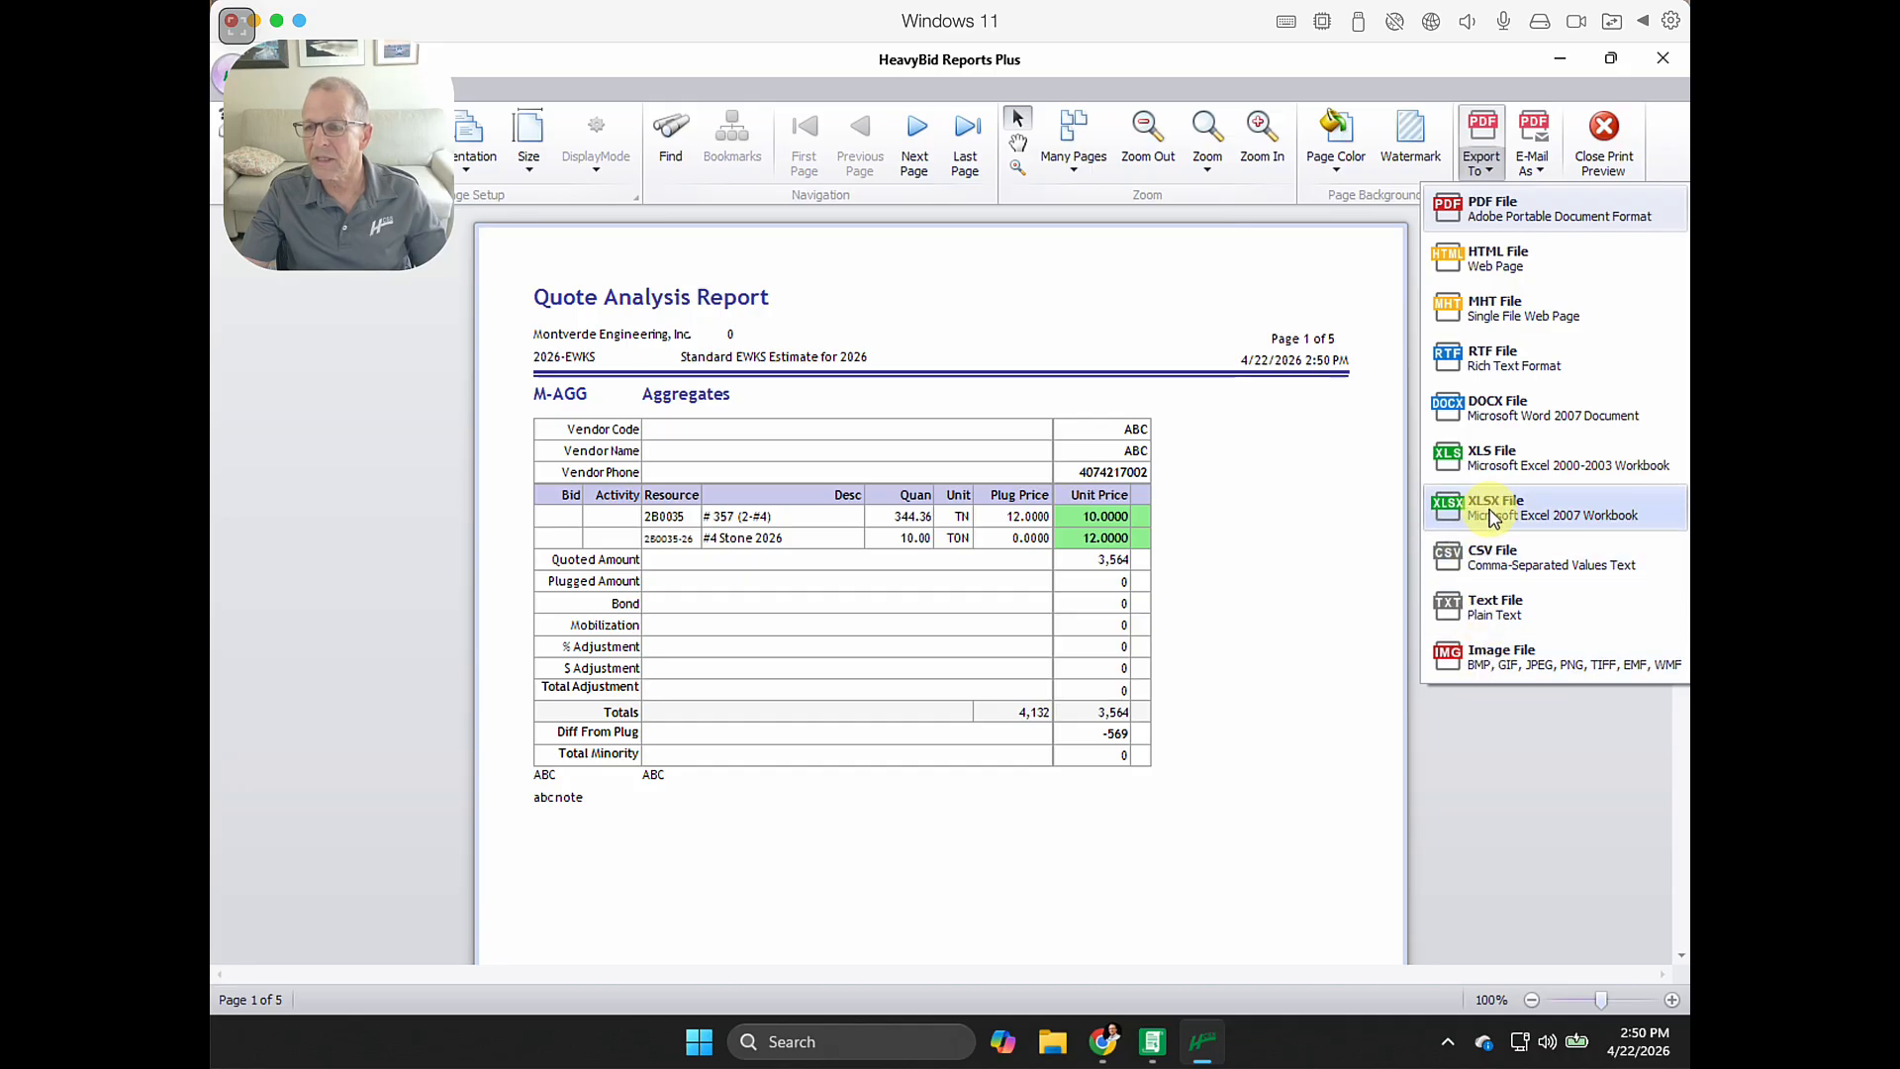
pyautogui.click(1493, 516)
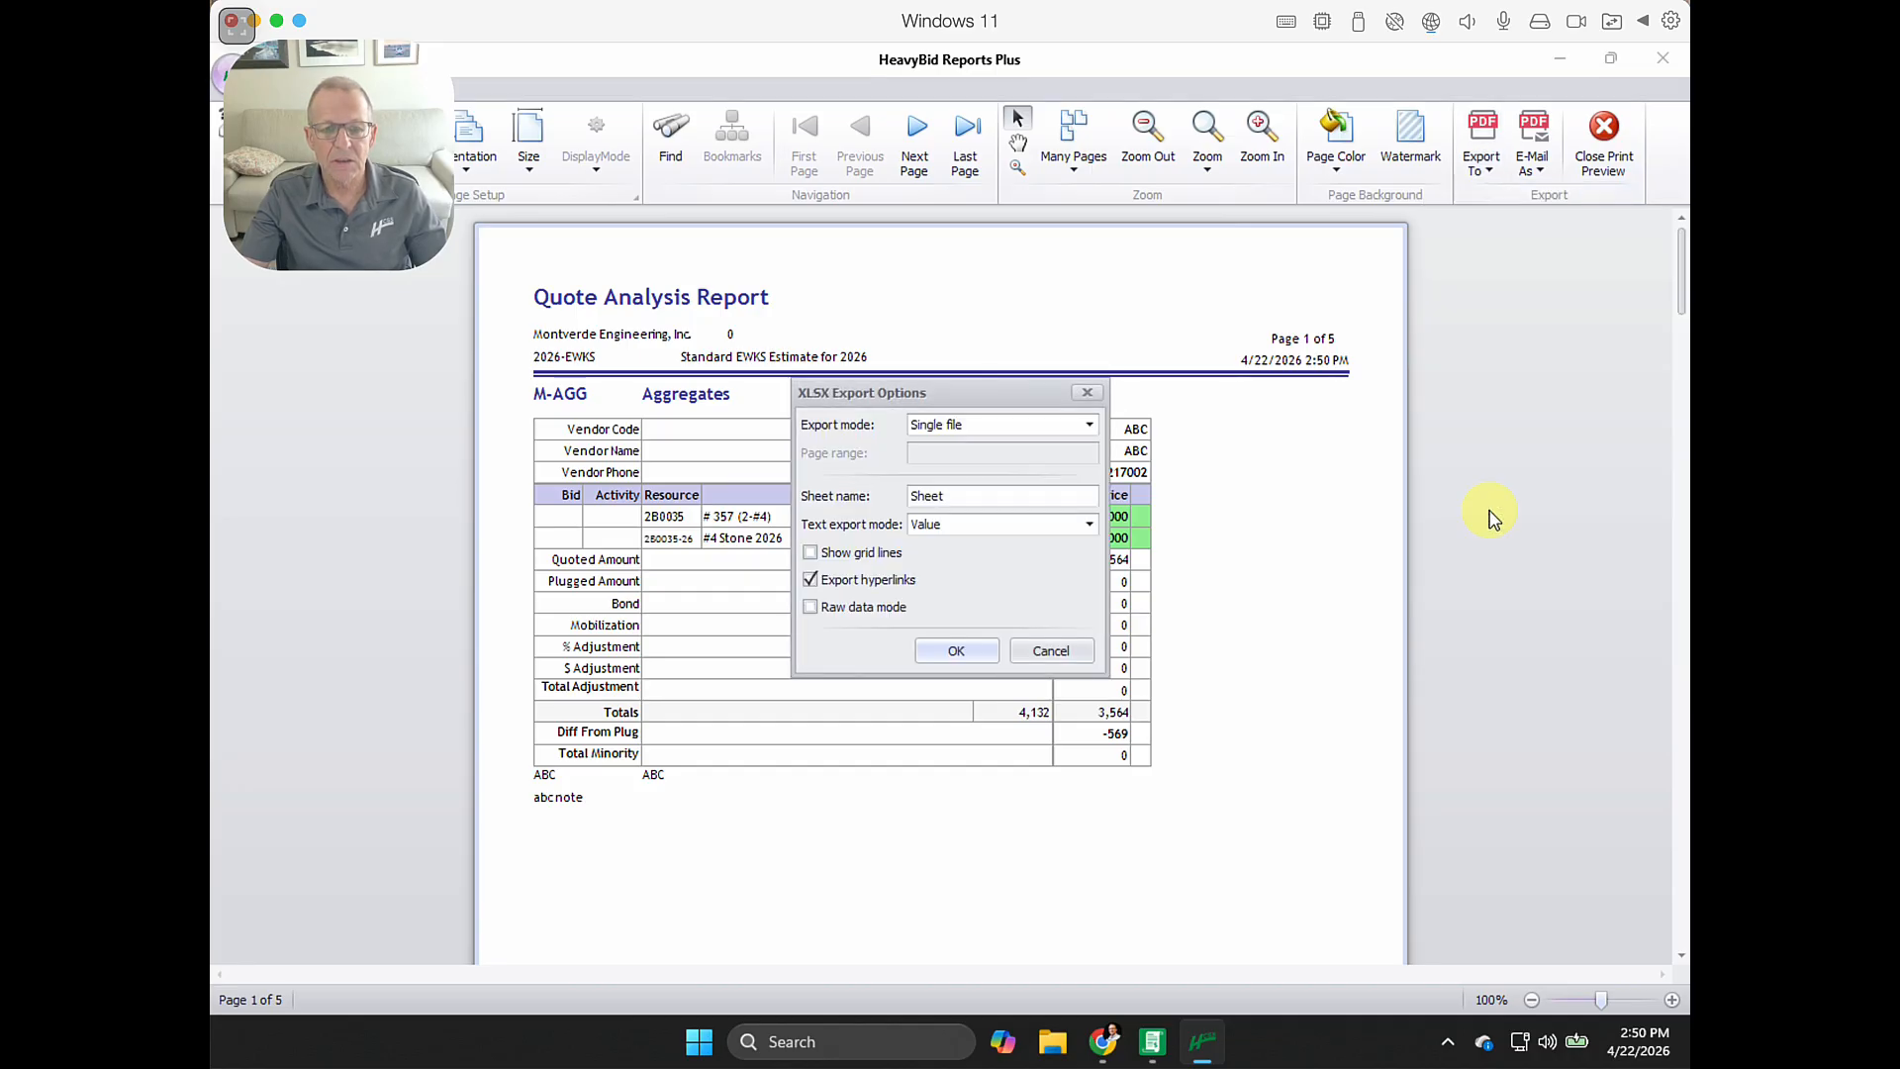
pyautogui.click(983, 653)
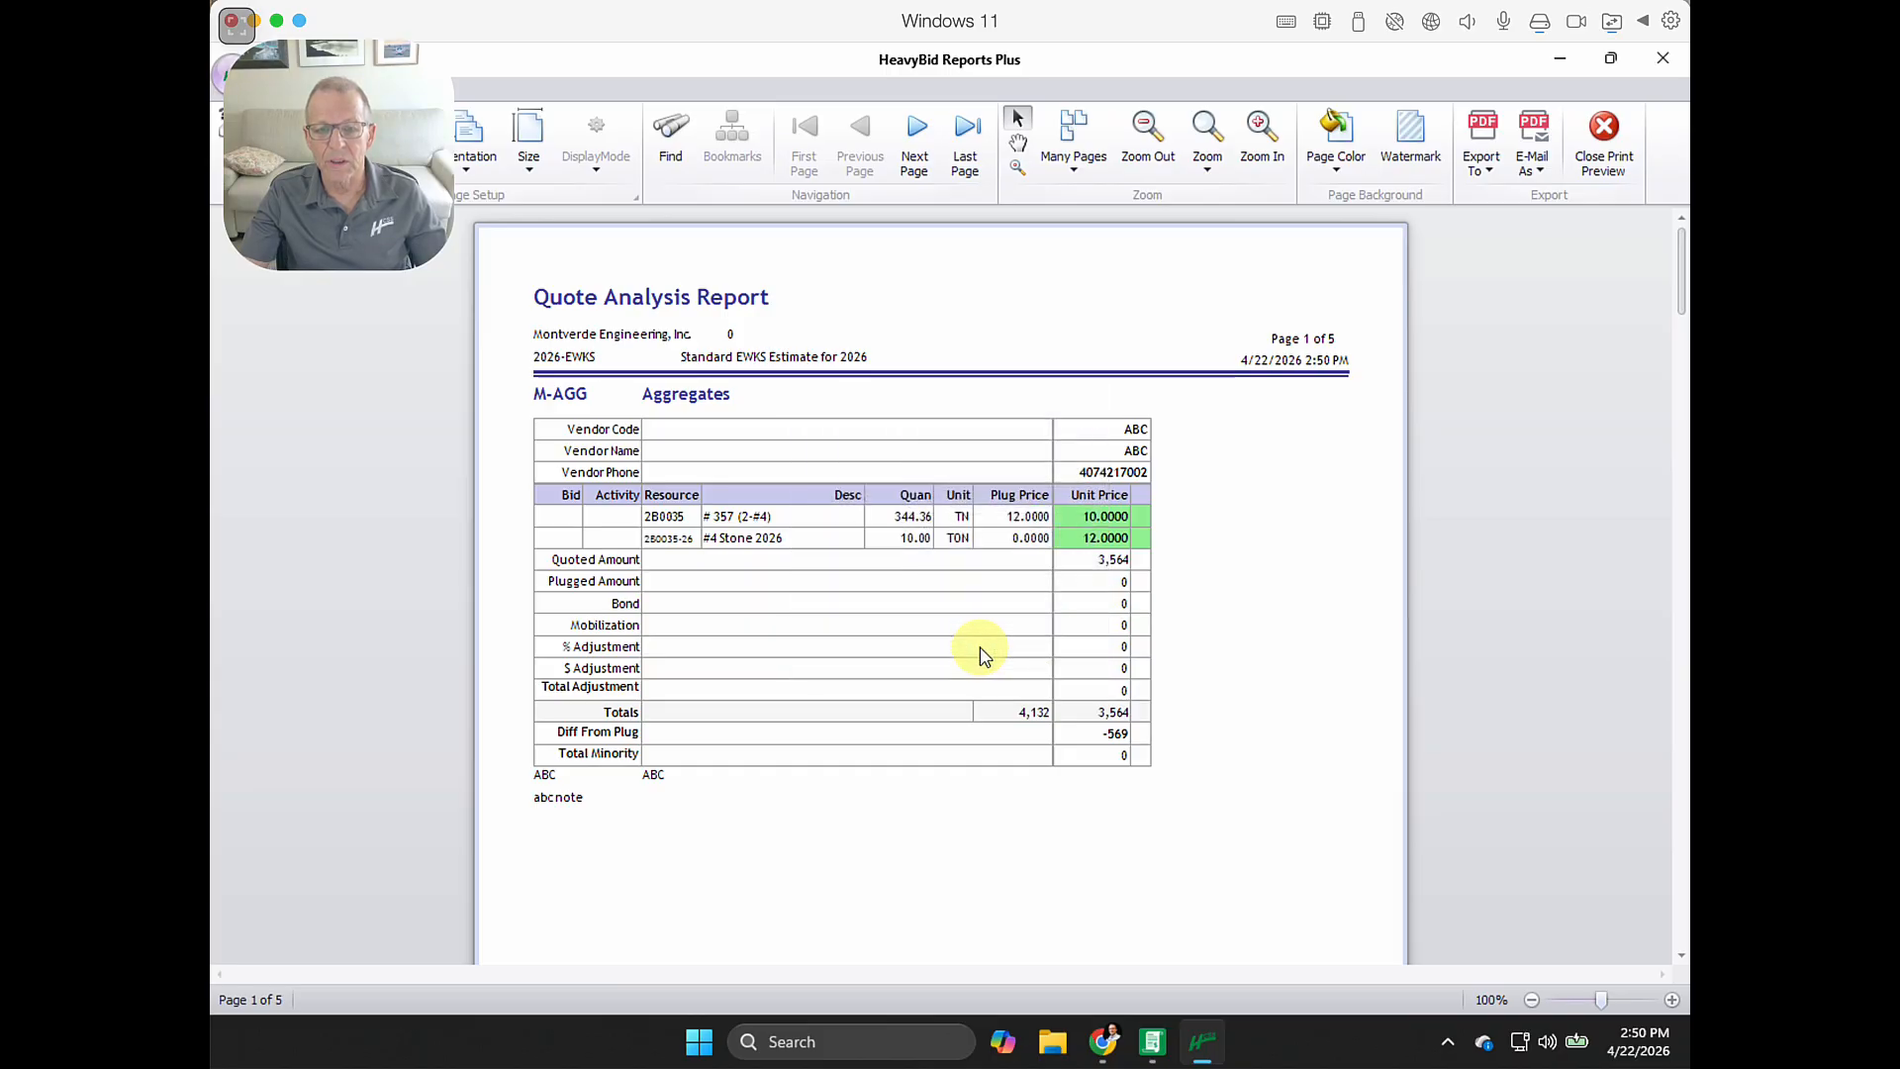
pyautogui.click(1075, 546)
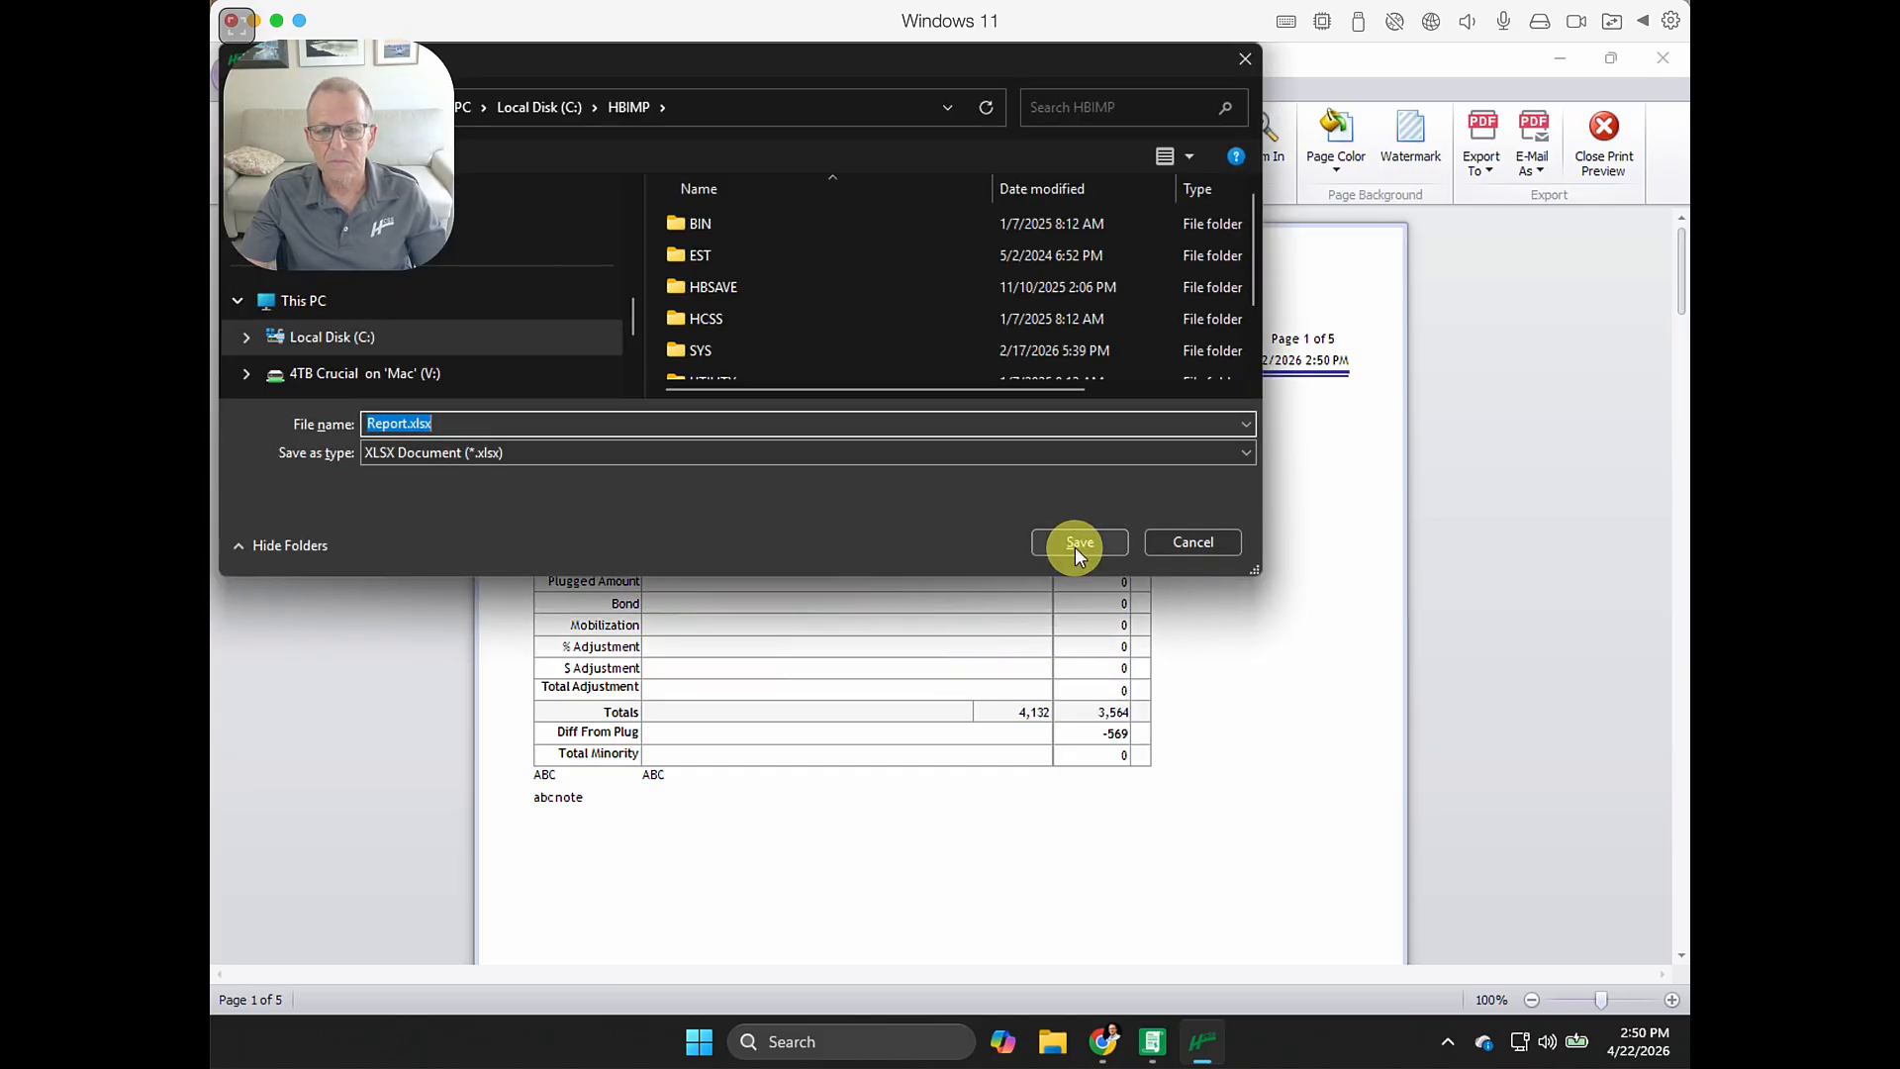
pyautogui.click(1029, 548)
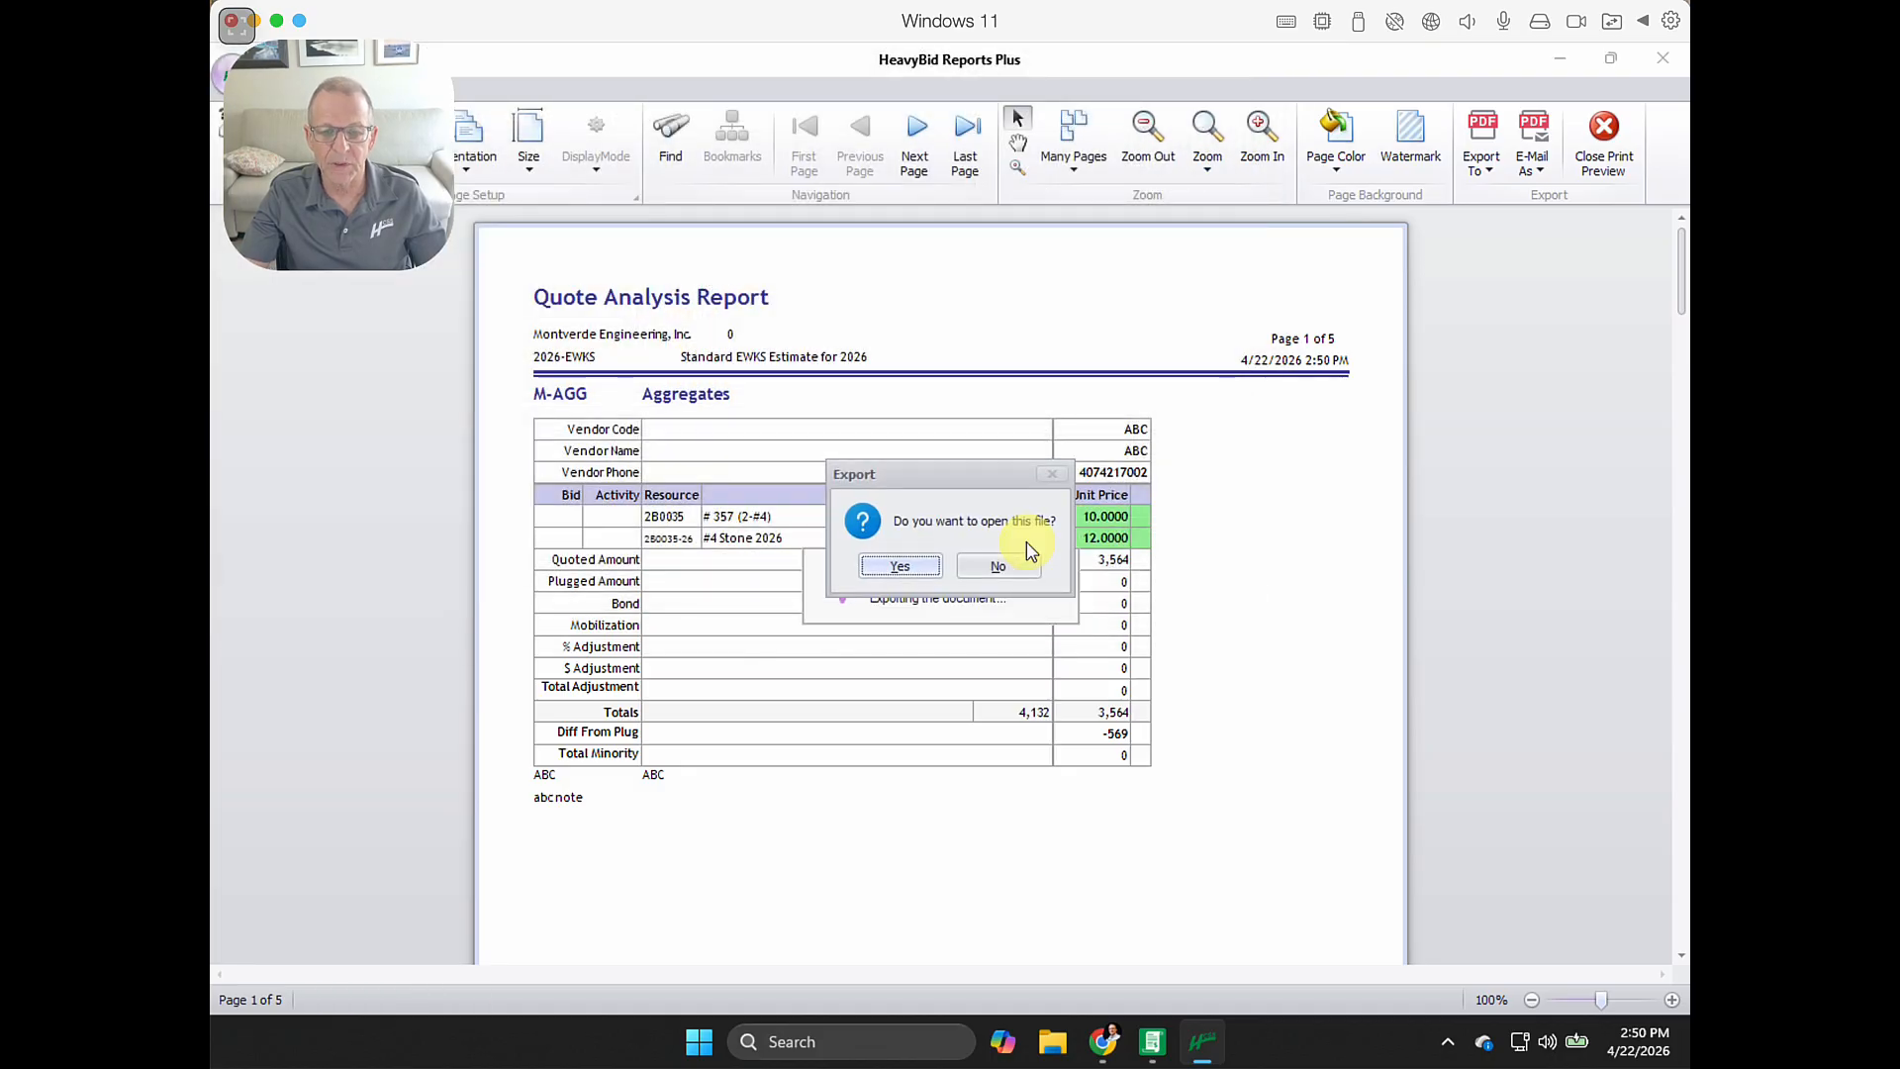
pyautogui.click(903, 567)
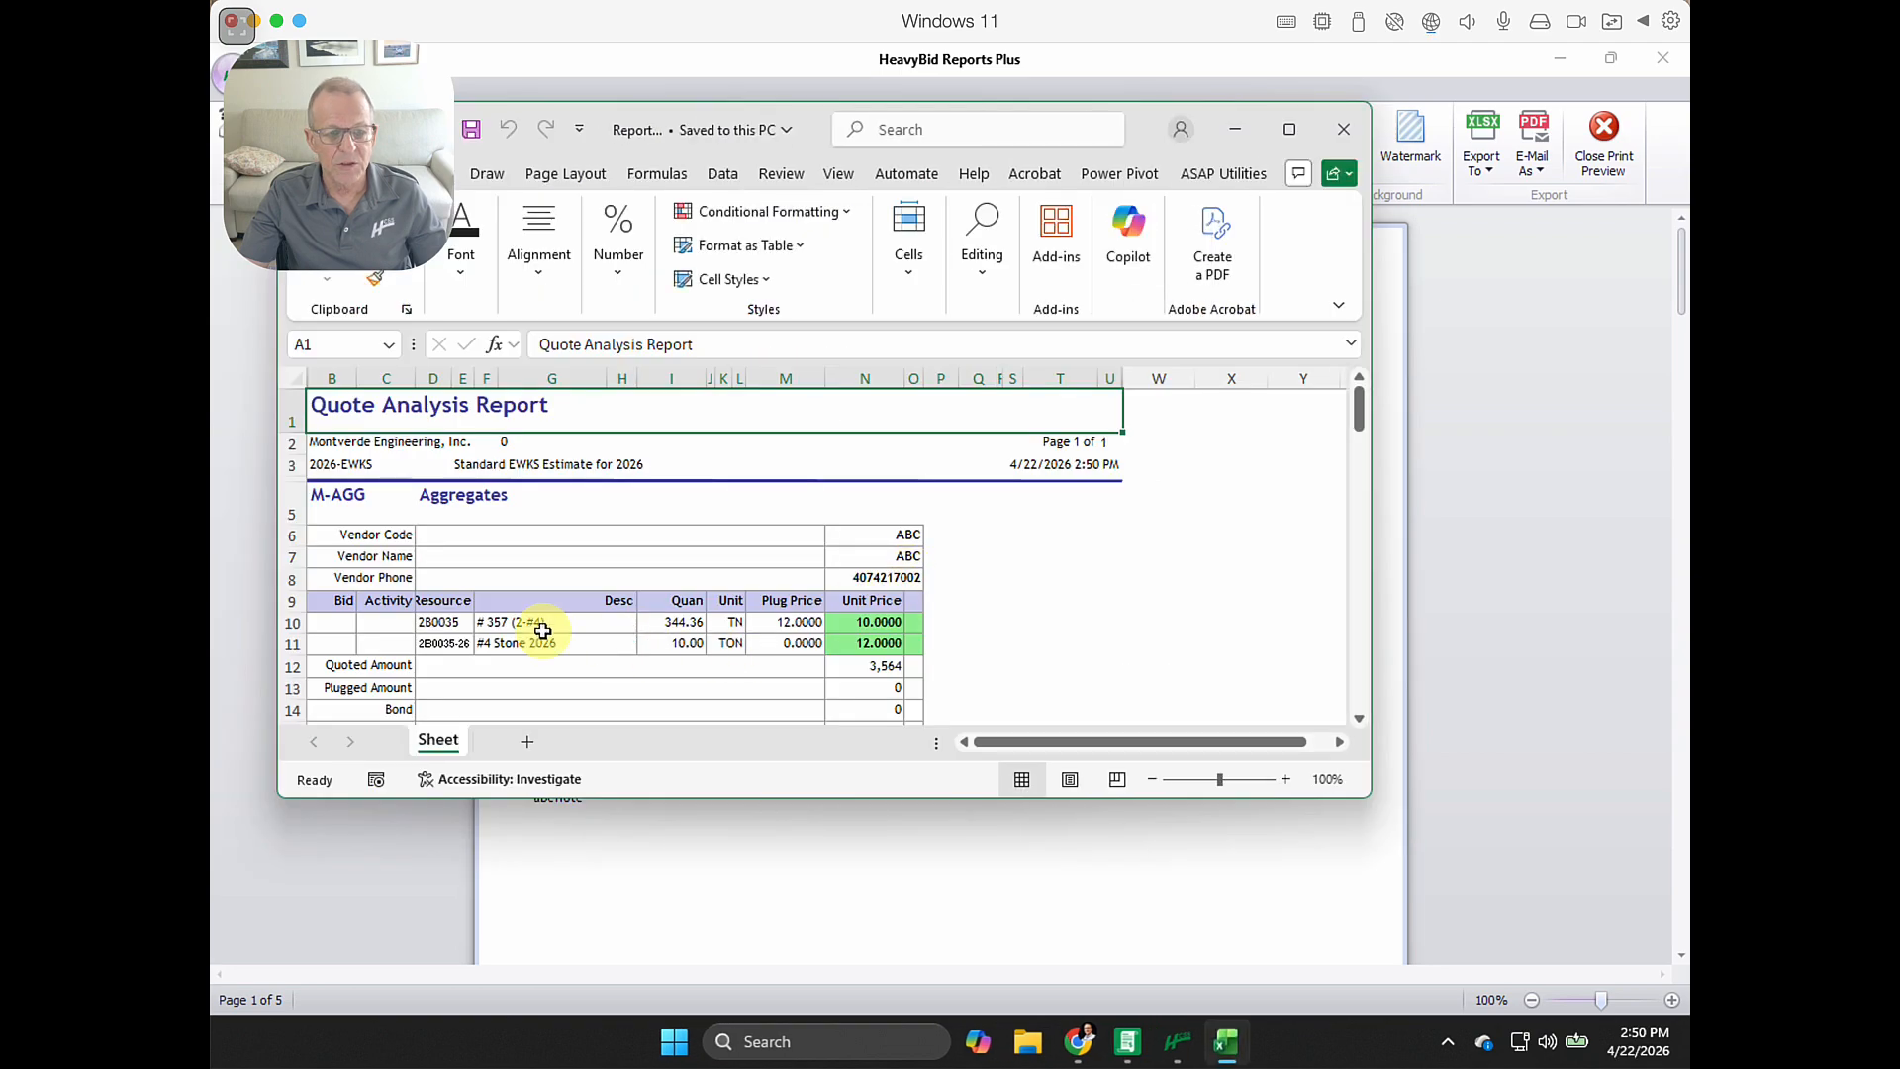
# Check the # 357 (2-#4) description cell in the exported workbook and close both the workbook and the report preview.
pyautogui.click(542, 631)
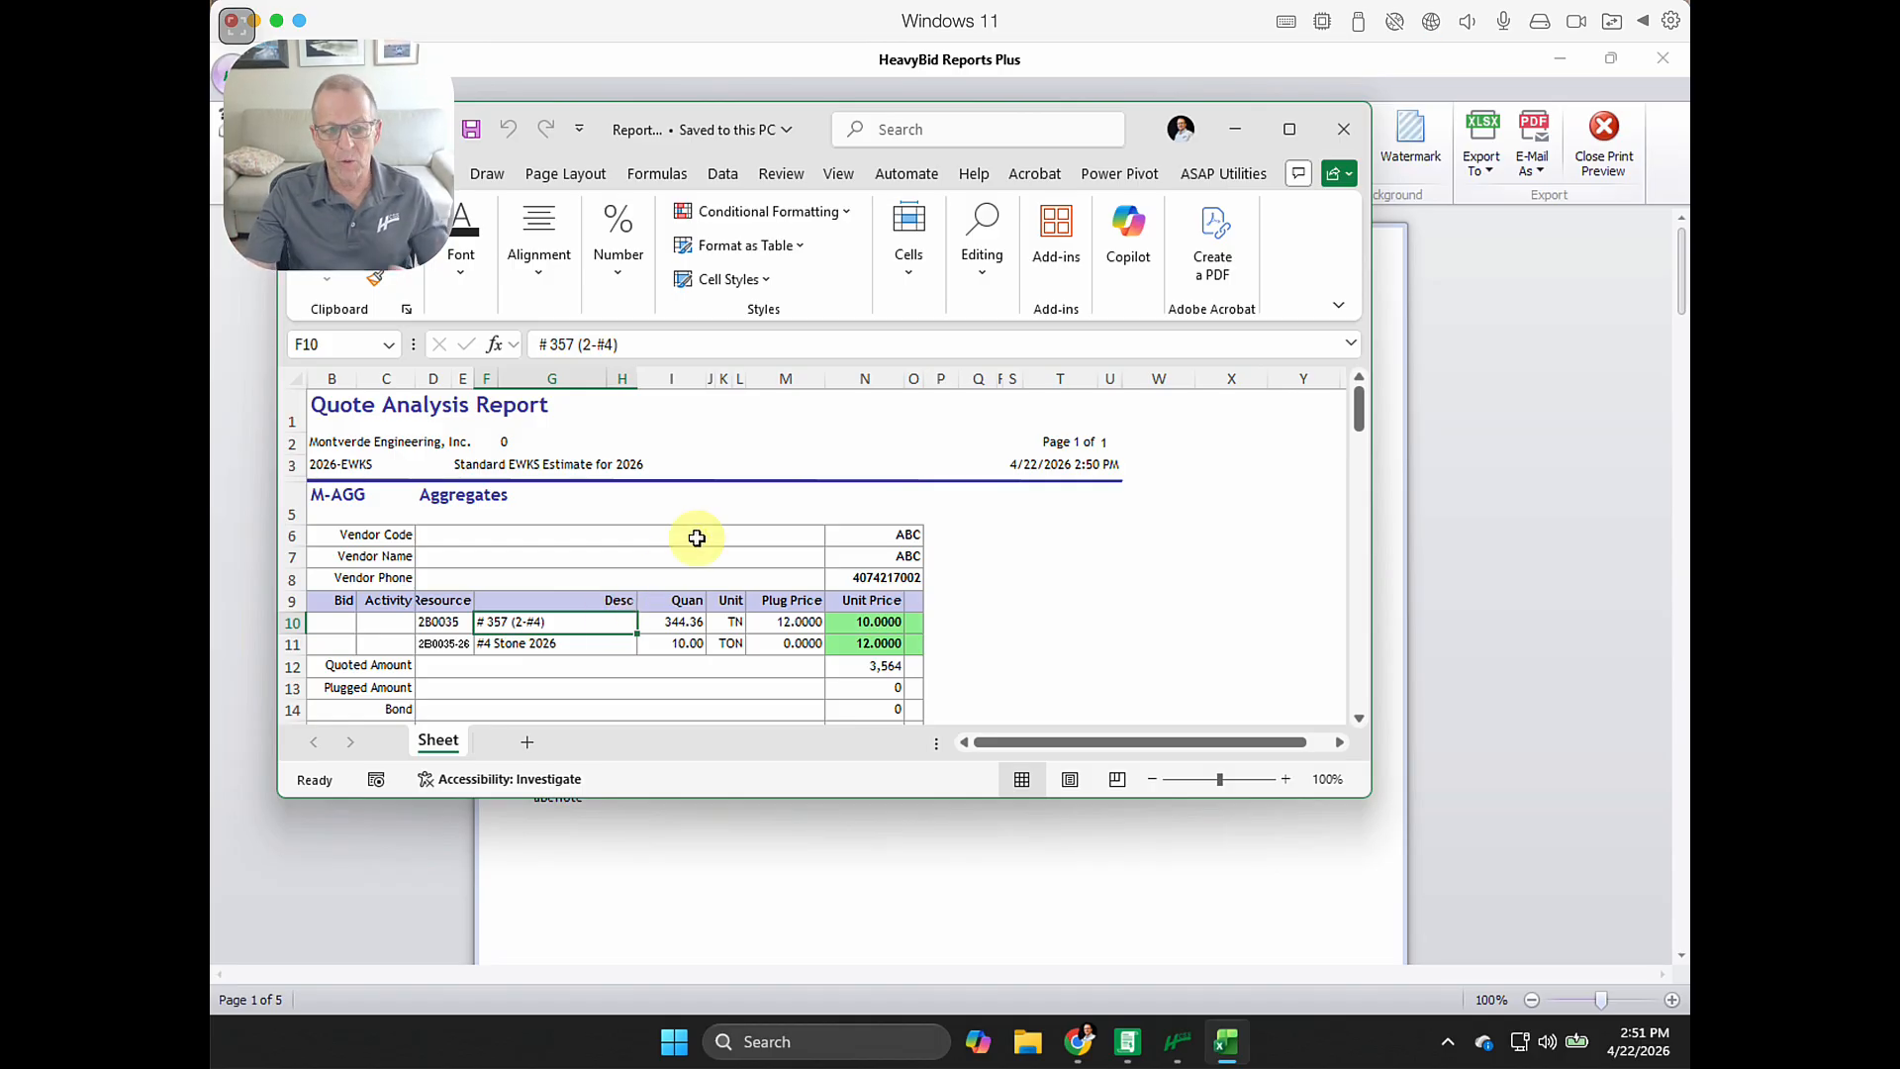
pyautogui.click(1336, 119)
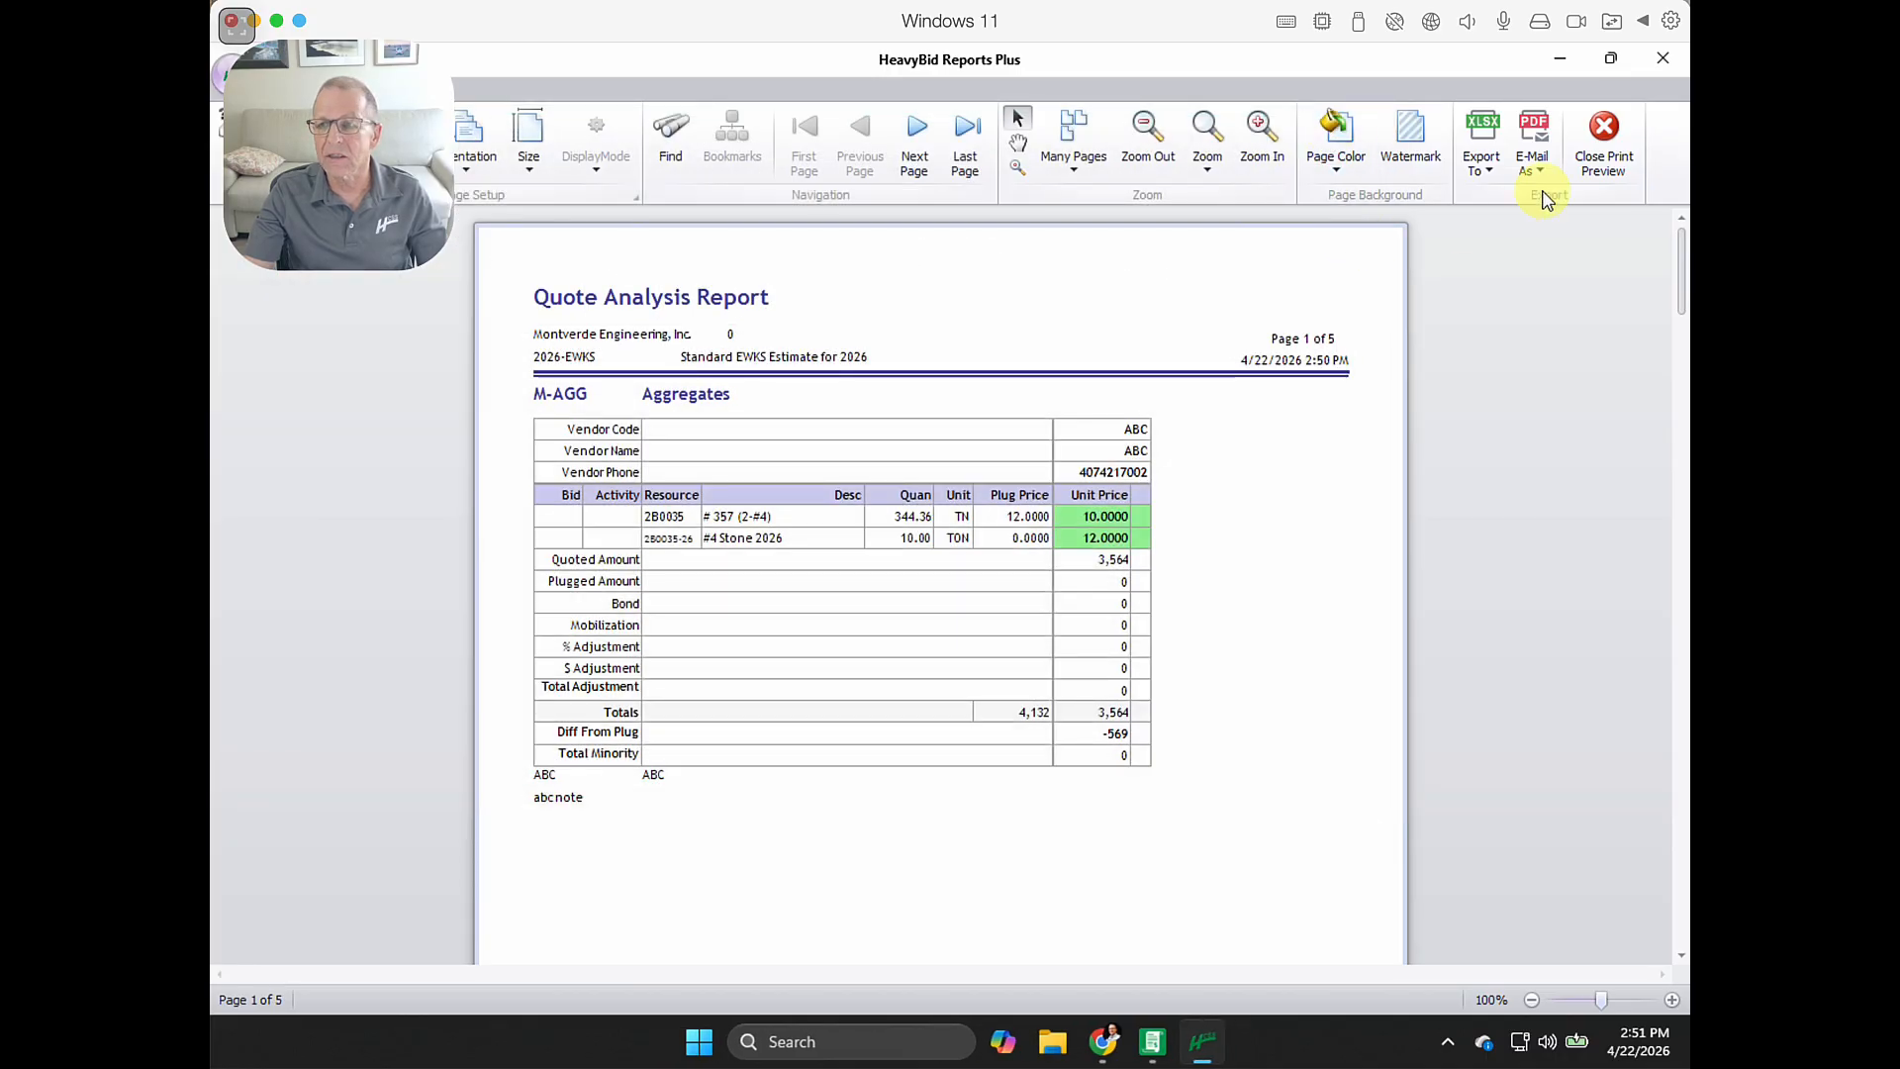
pyautogui.click(1605, 138)
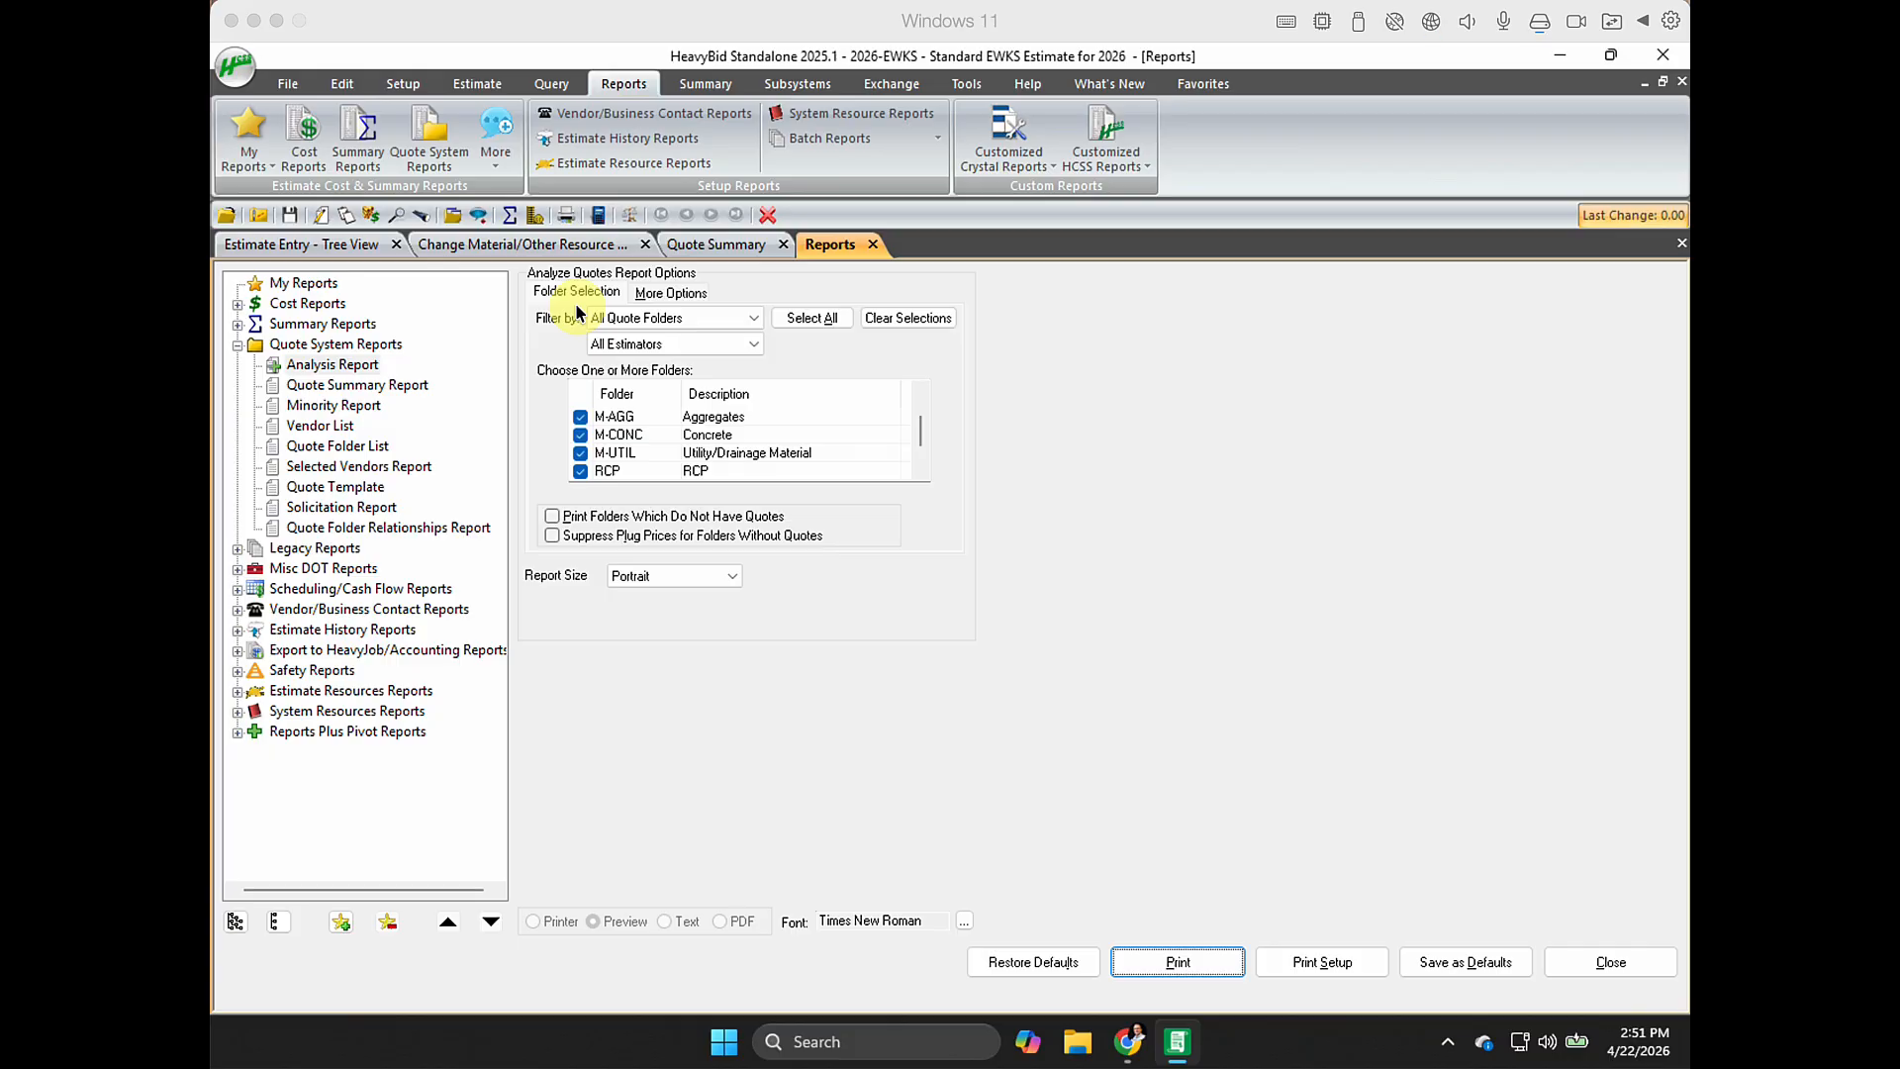
# Open the estimate's material cost editing view and look through the whole resource list, returning to the first resource.
pyautogui.click(346, 85)
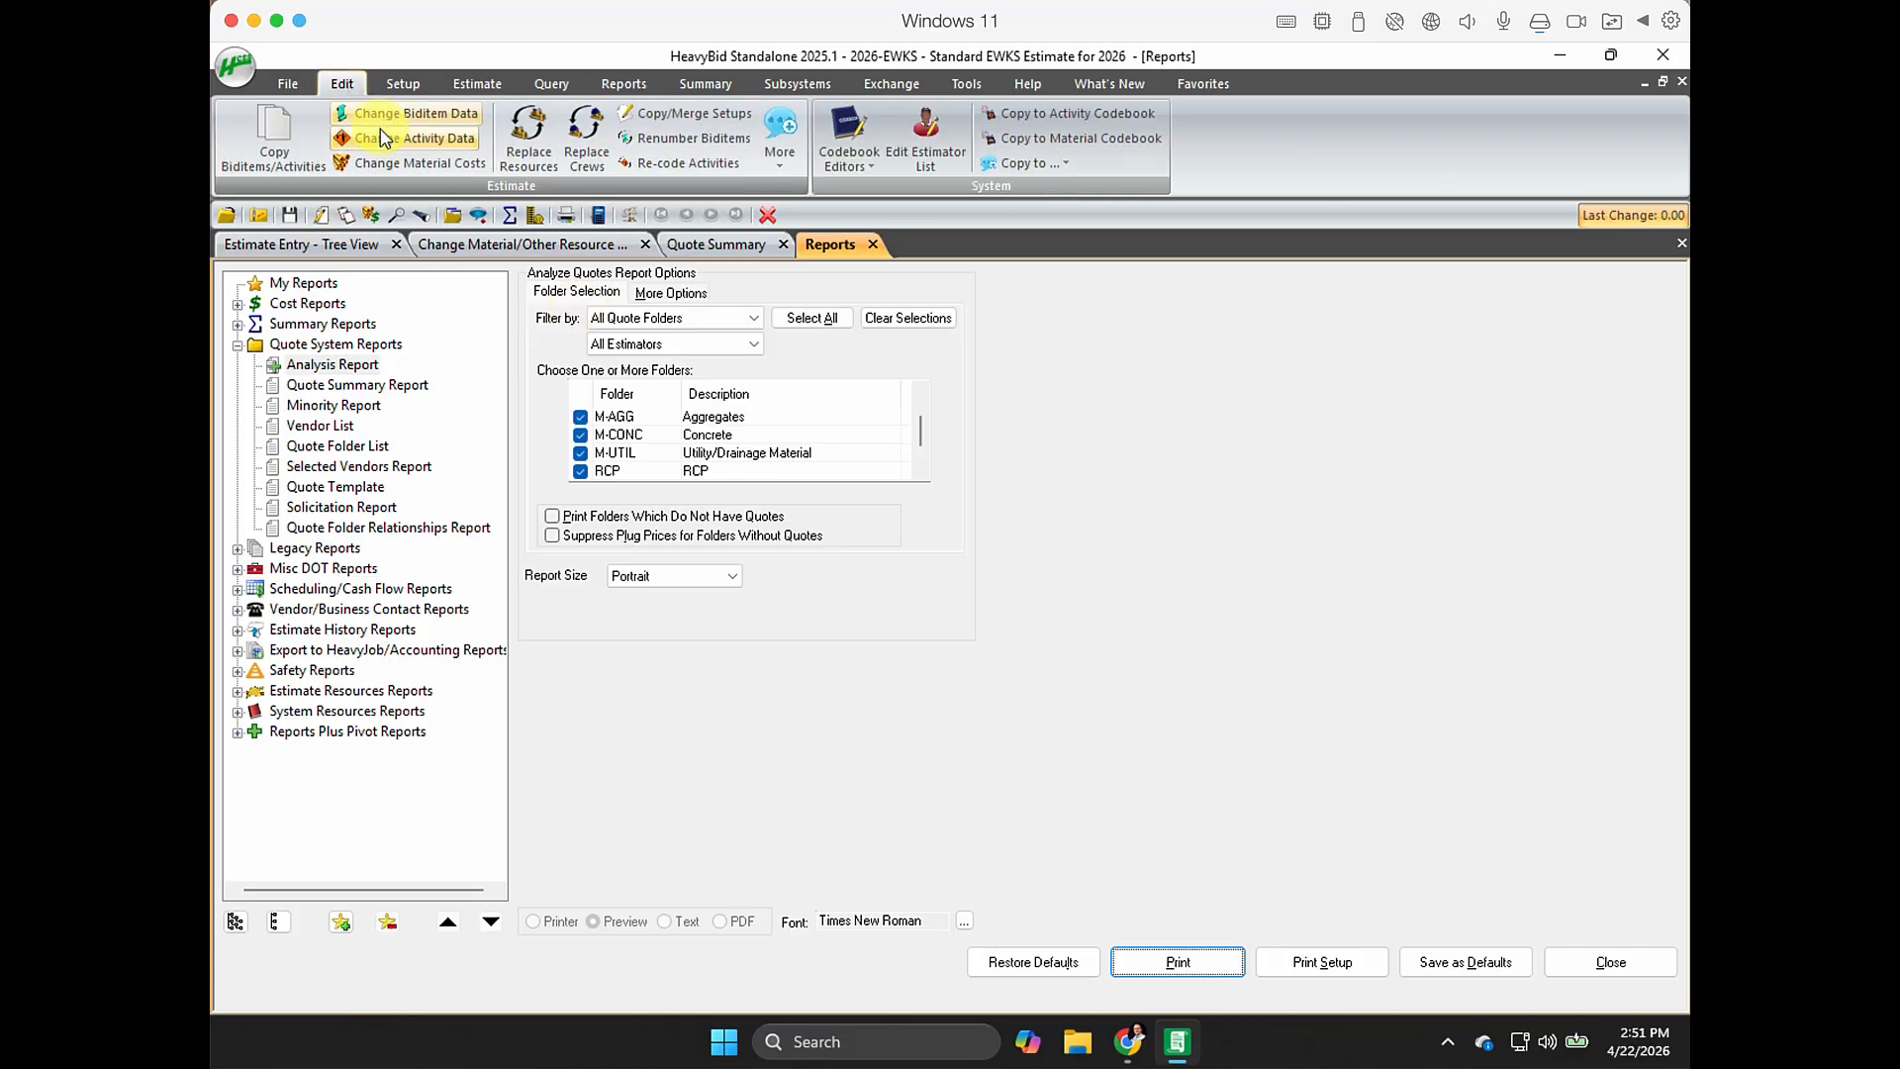
pyautogui.click(404, 167)
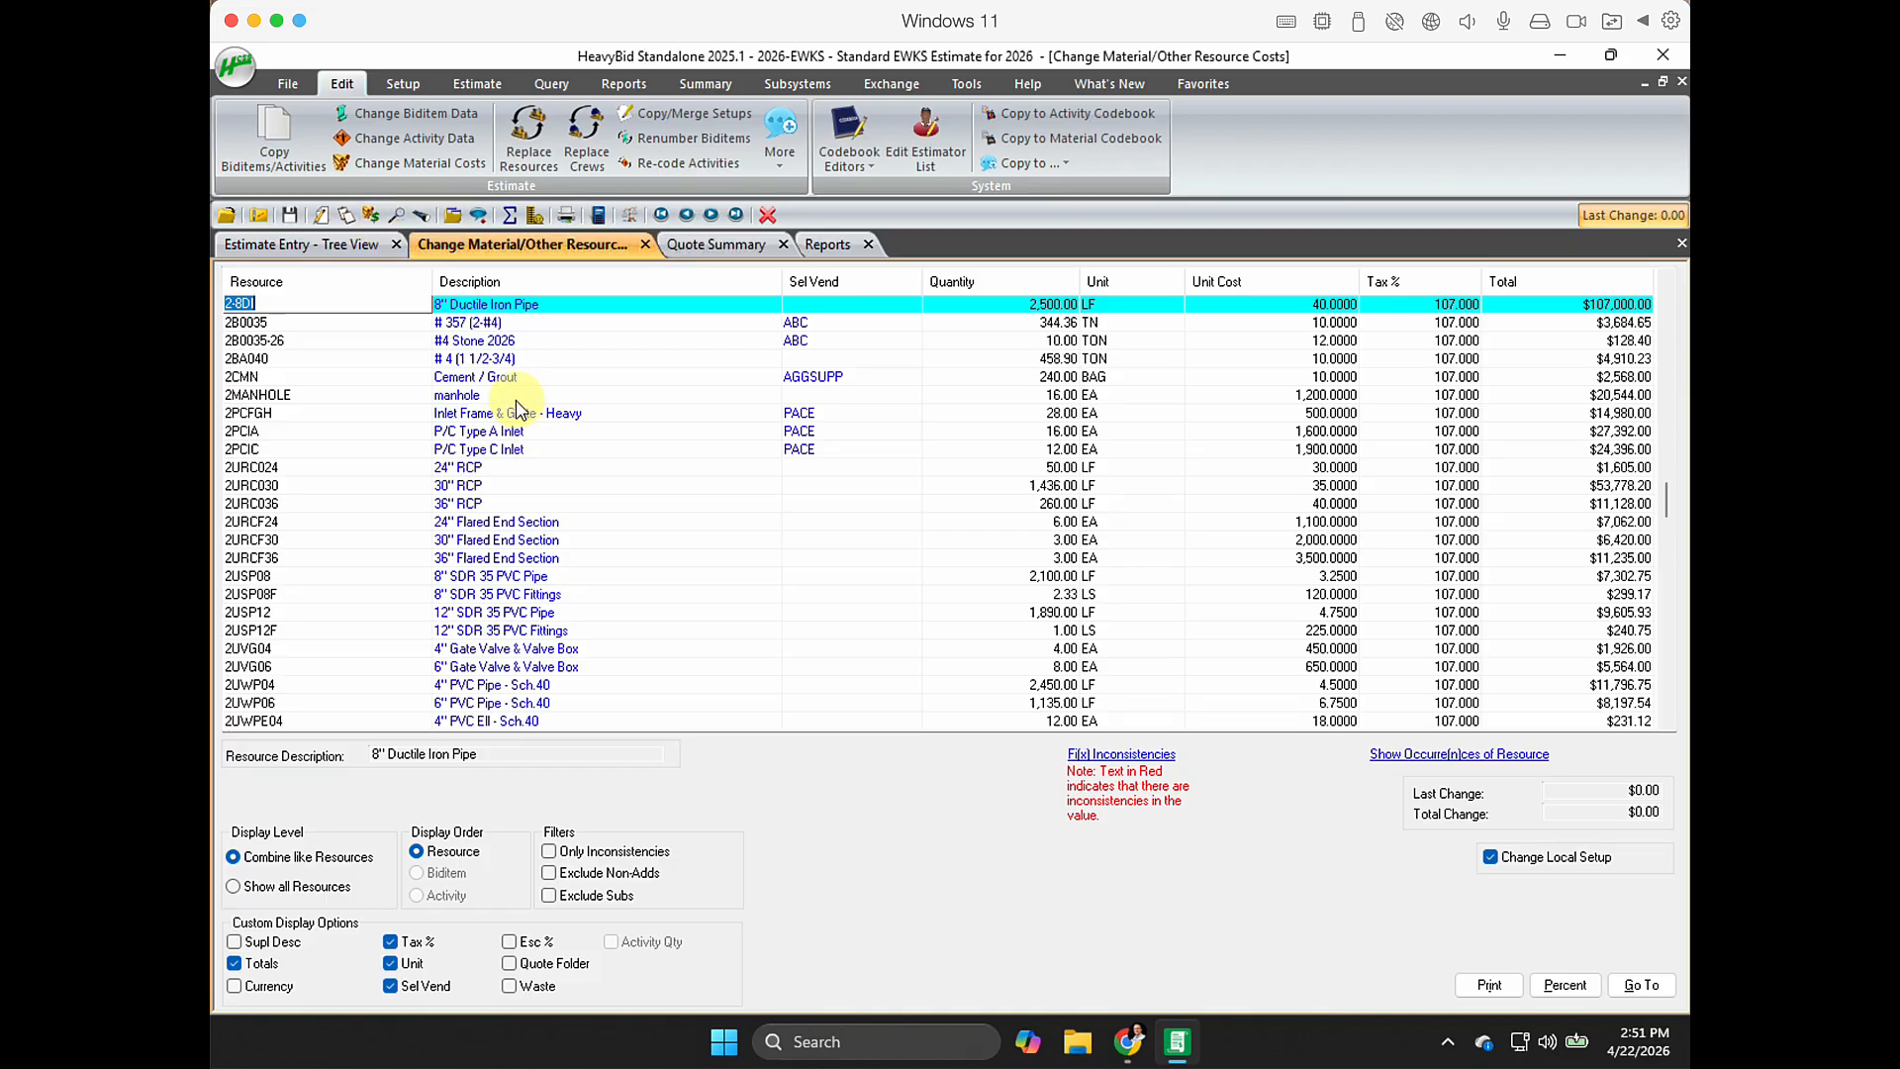
pyautogui.press('Down')
pyautogui.press('Down')
pyautogui.press('Down')
pyautogui.press('Down')
pyautogui.press('Down')
pyautogui.press('Down')
pyautogui.press('Down')
pyautogui.press('Down')
pyautogui.press('Down')
pyautogui.press('Down')
pyautogui.press('Down')
pyautogui.press('Down')
pyautogui.press('Down')
pyautogui.press('Down')
pyautogui.press('Down')
pyautogui.press('Down')
pyautogui.press('Down')
pyautogui.press('Down')
pyautogui.press('Down')
pyautogui.press('Down')
pyautogui.press('Down')
pyautogui.press('Down')
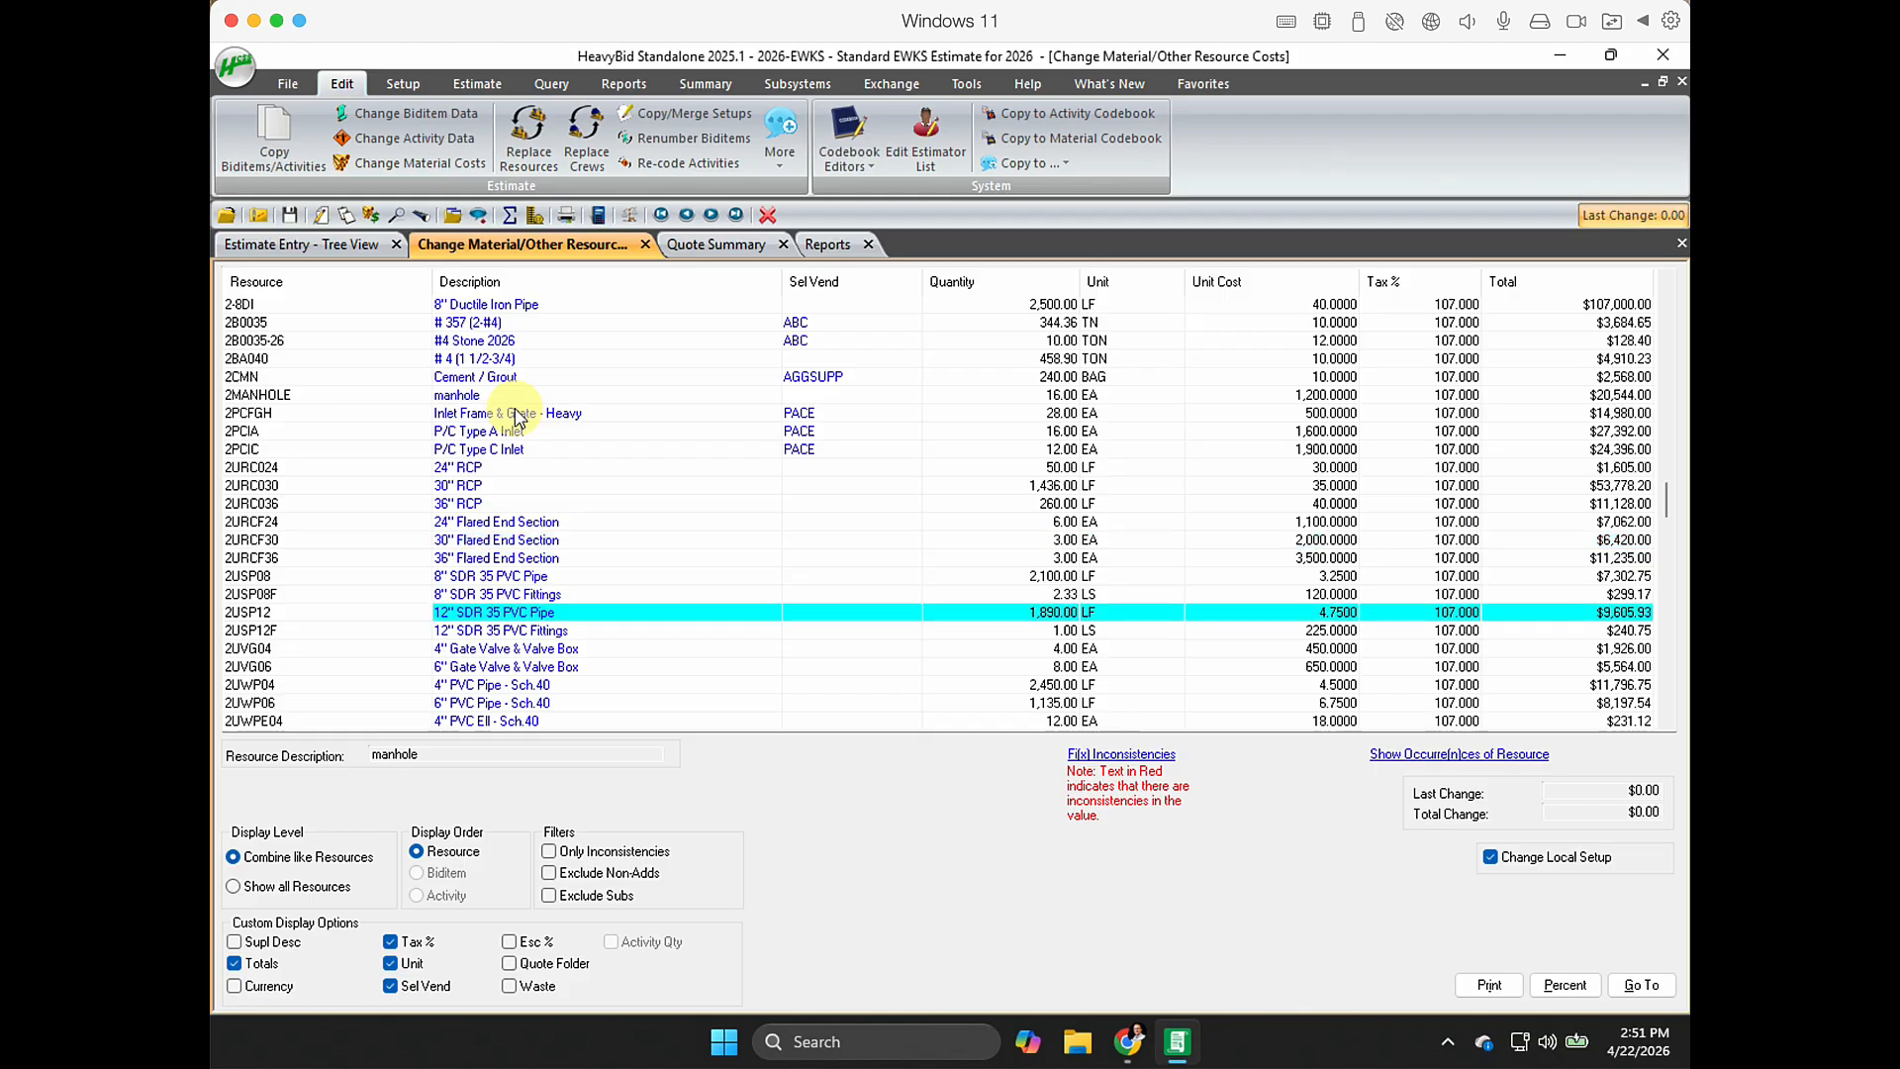
pyautogui.press('Down')
pyautogui.press('Down')
pyautogui.press('Down')
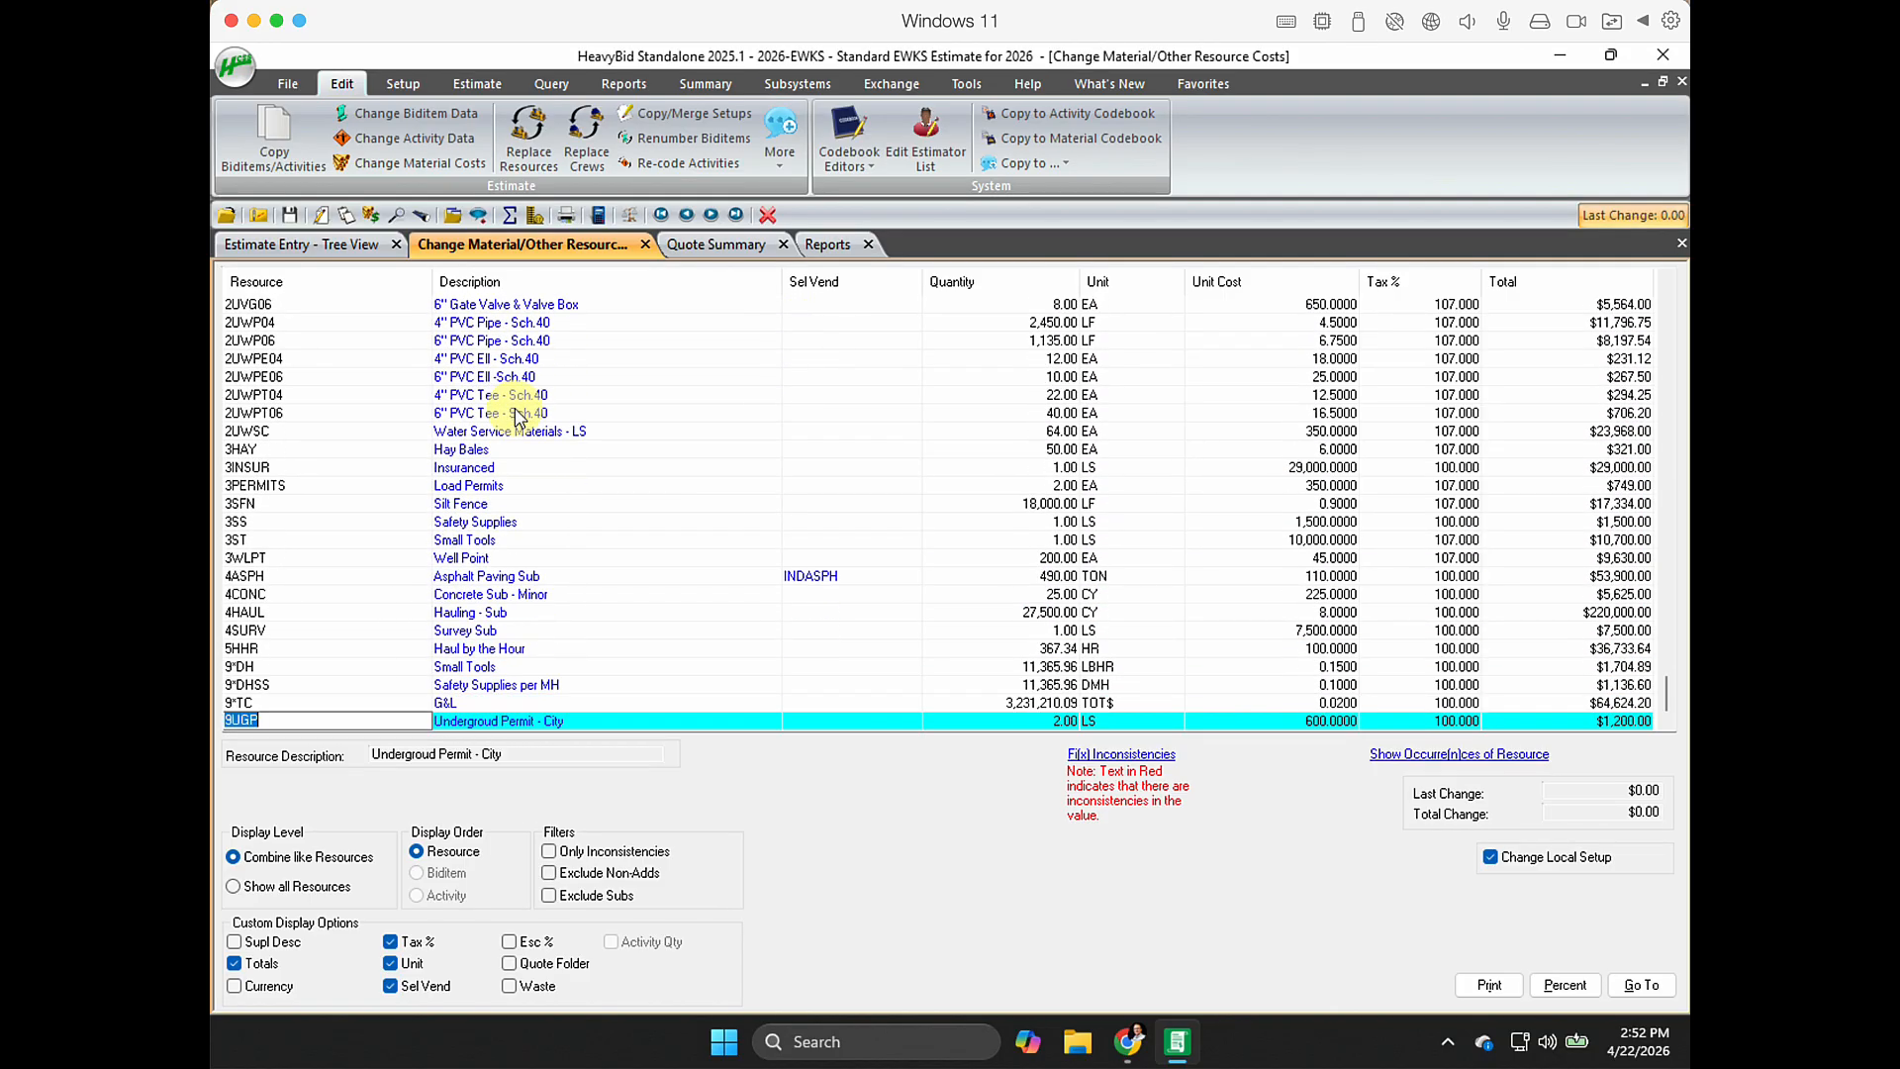
pyautogui.press('Up')
pyautogui.press('Up')
pyautogui.press('Up')
pyautogui.press('Up')
pyautogui.press('Up')
pyautogui.press('Up')
pyautogui.press('Up')
pyautogui.press('Up')
pyautogui.press('Up')
pyautogui.press('Up')
pyautogui.press('Up')
pyautogui.press('Up')
pyautogui.press('Up')
pyautogui.press('Up')
pyautogui.press('Up')
pyautogui.press('Up')
pyautogui.press('Up')
pyautogui.press('Up')
pyautogui.press('Up')
pyautogui.press('Up')
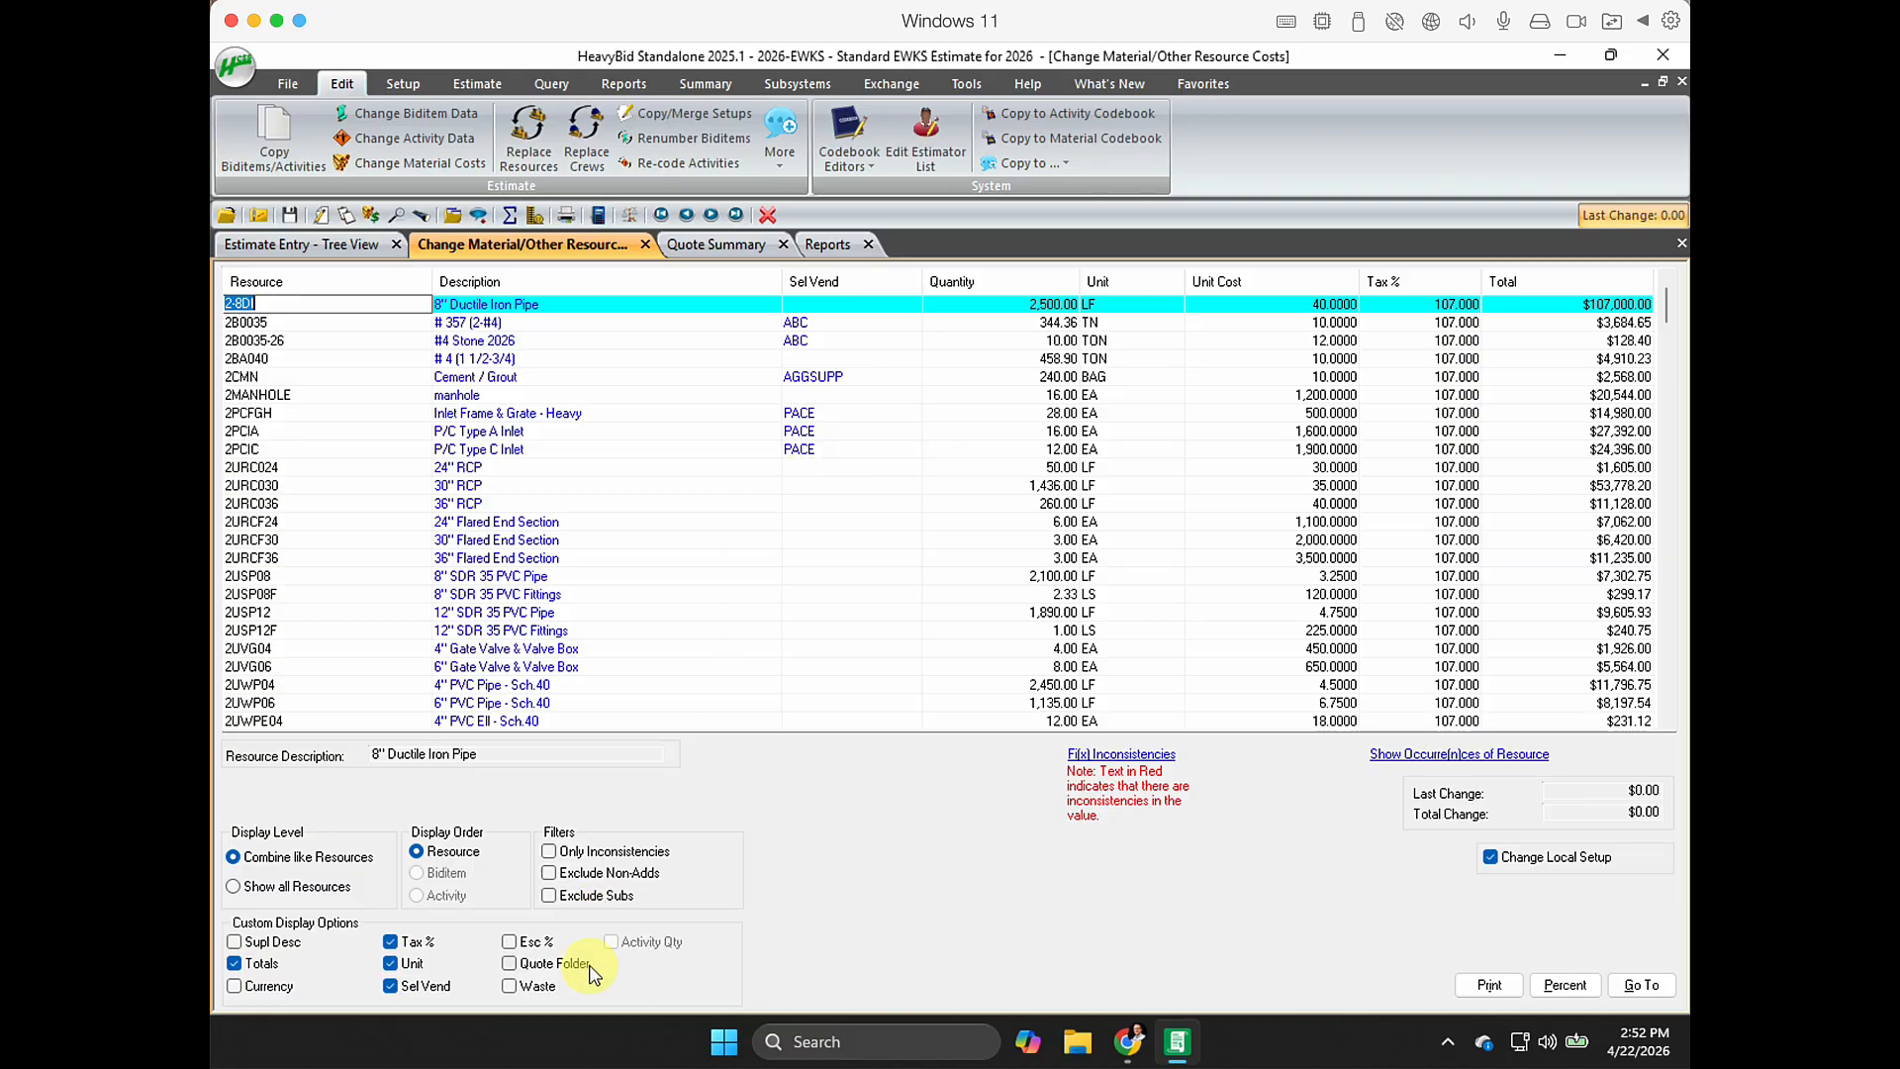
# Display the supplemental description column and open its cell for the 24" RCP resource.
pyautogui.click(235, 942)
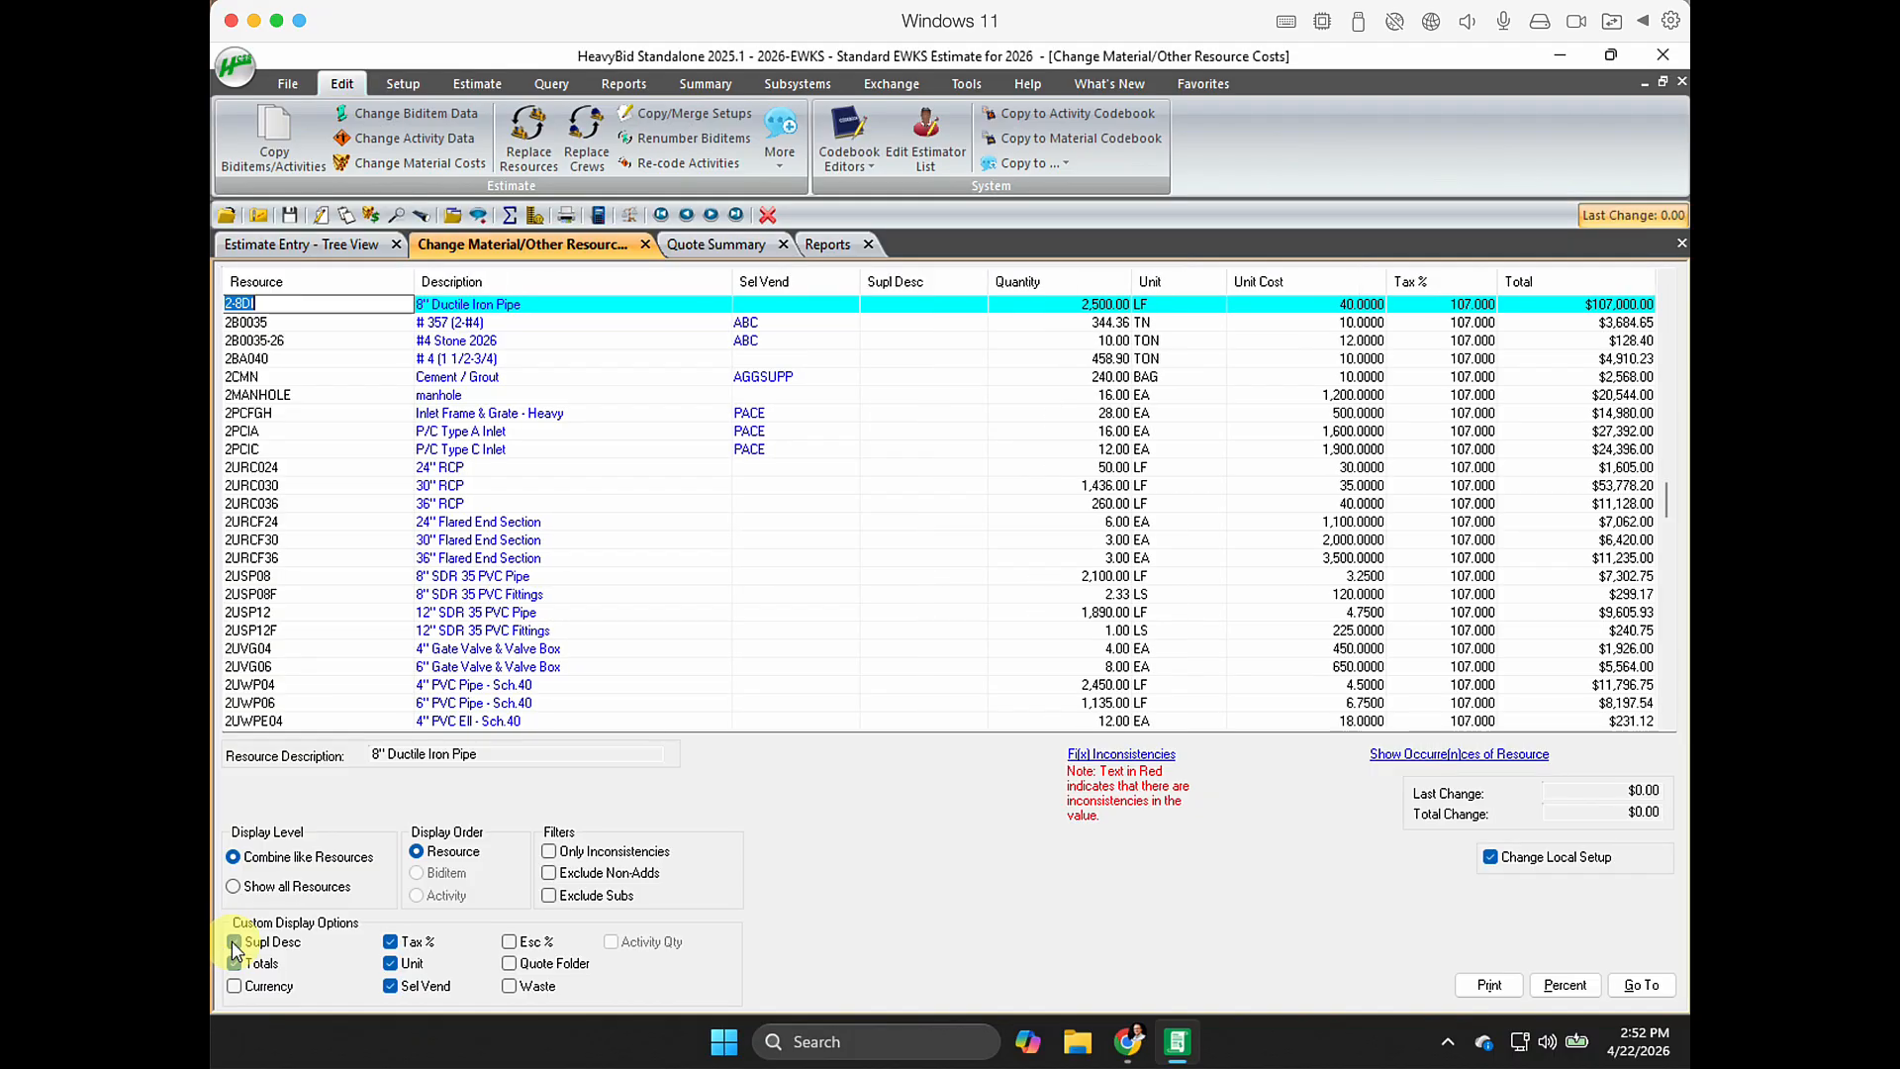
pyautogui.click(931, 483)
pyautogui.click(931, 471)
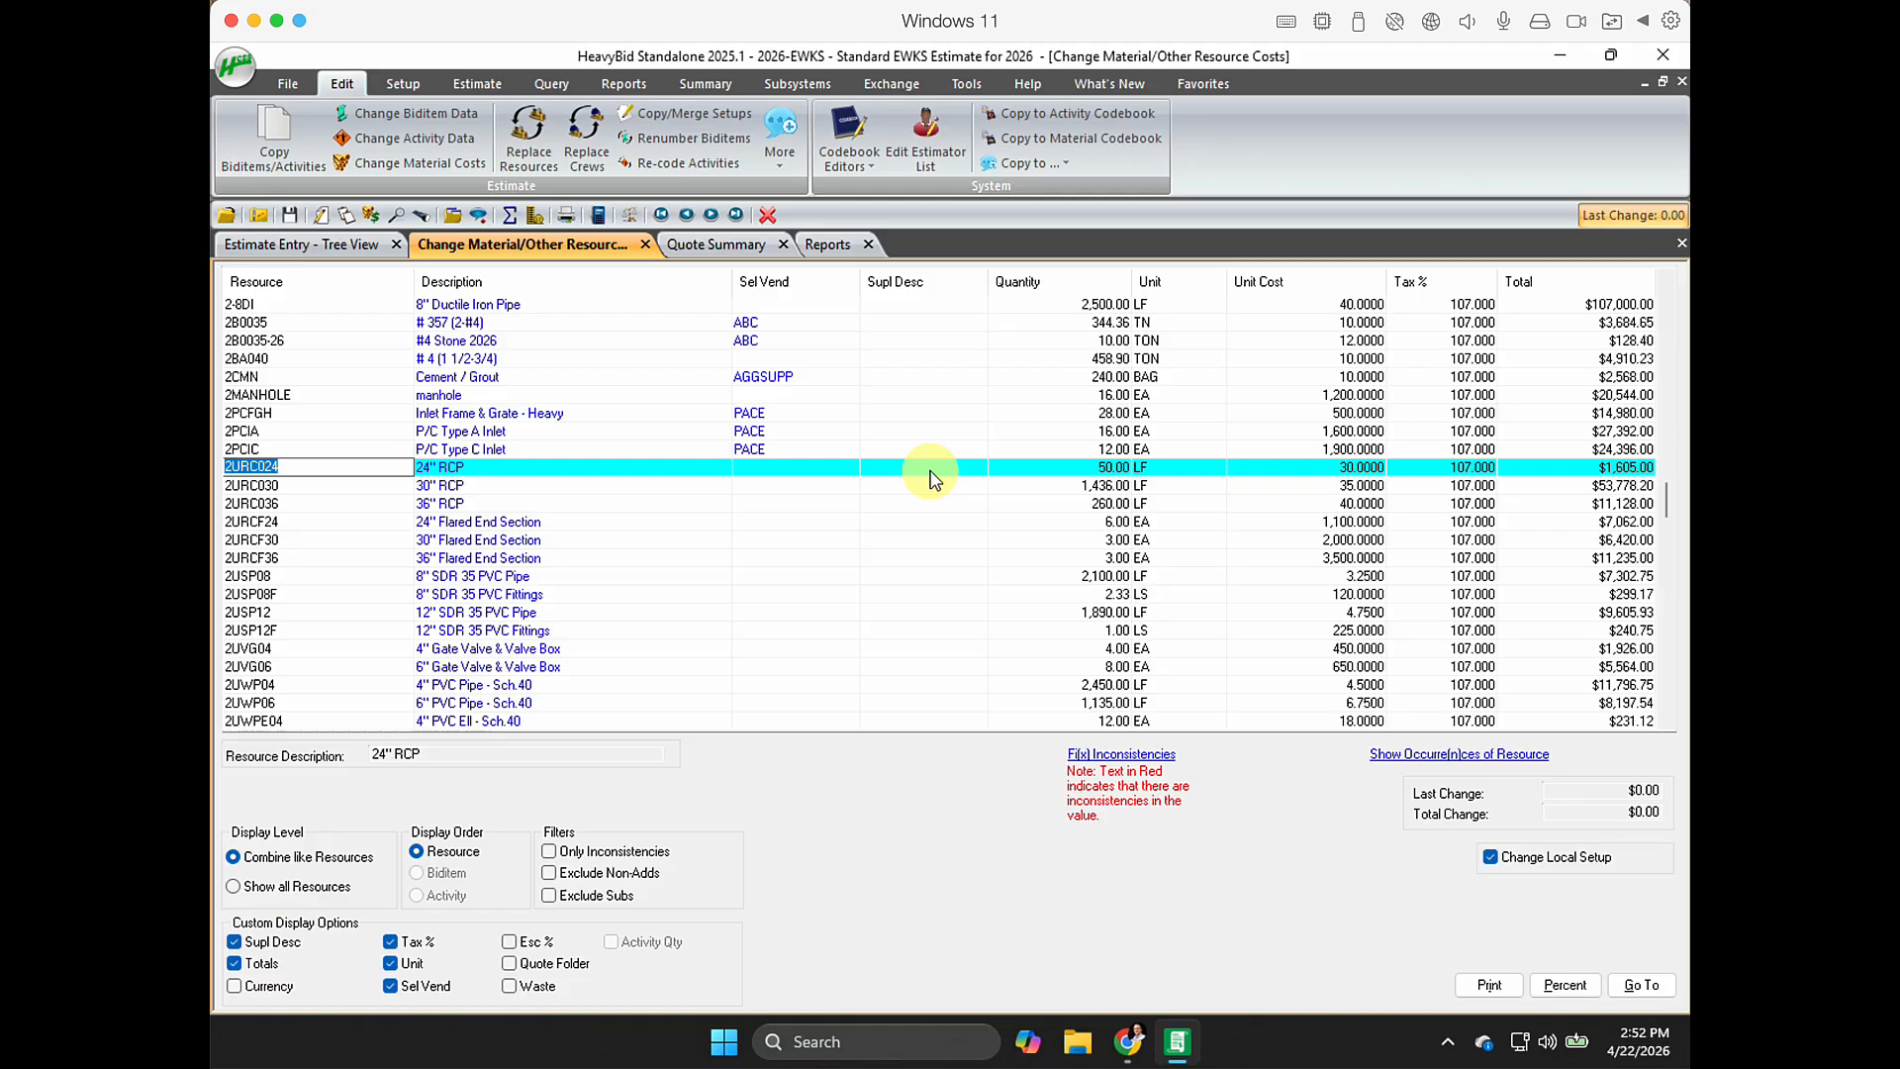
pyautogui.click(929, 467)
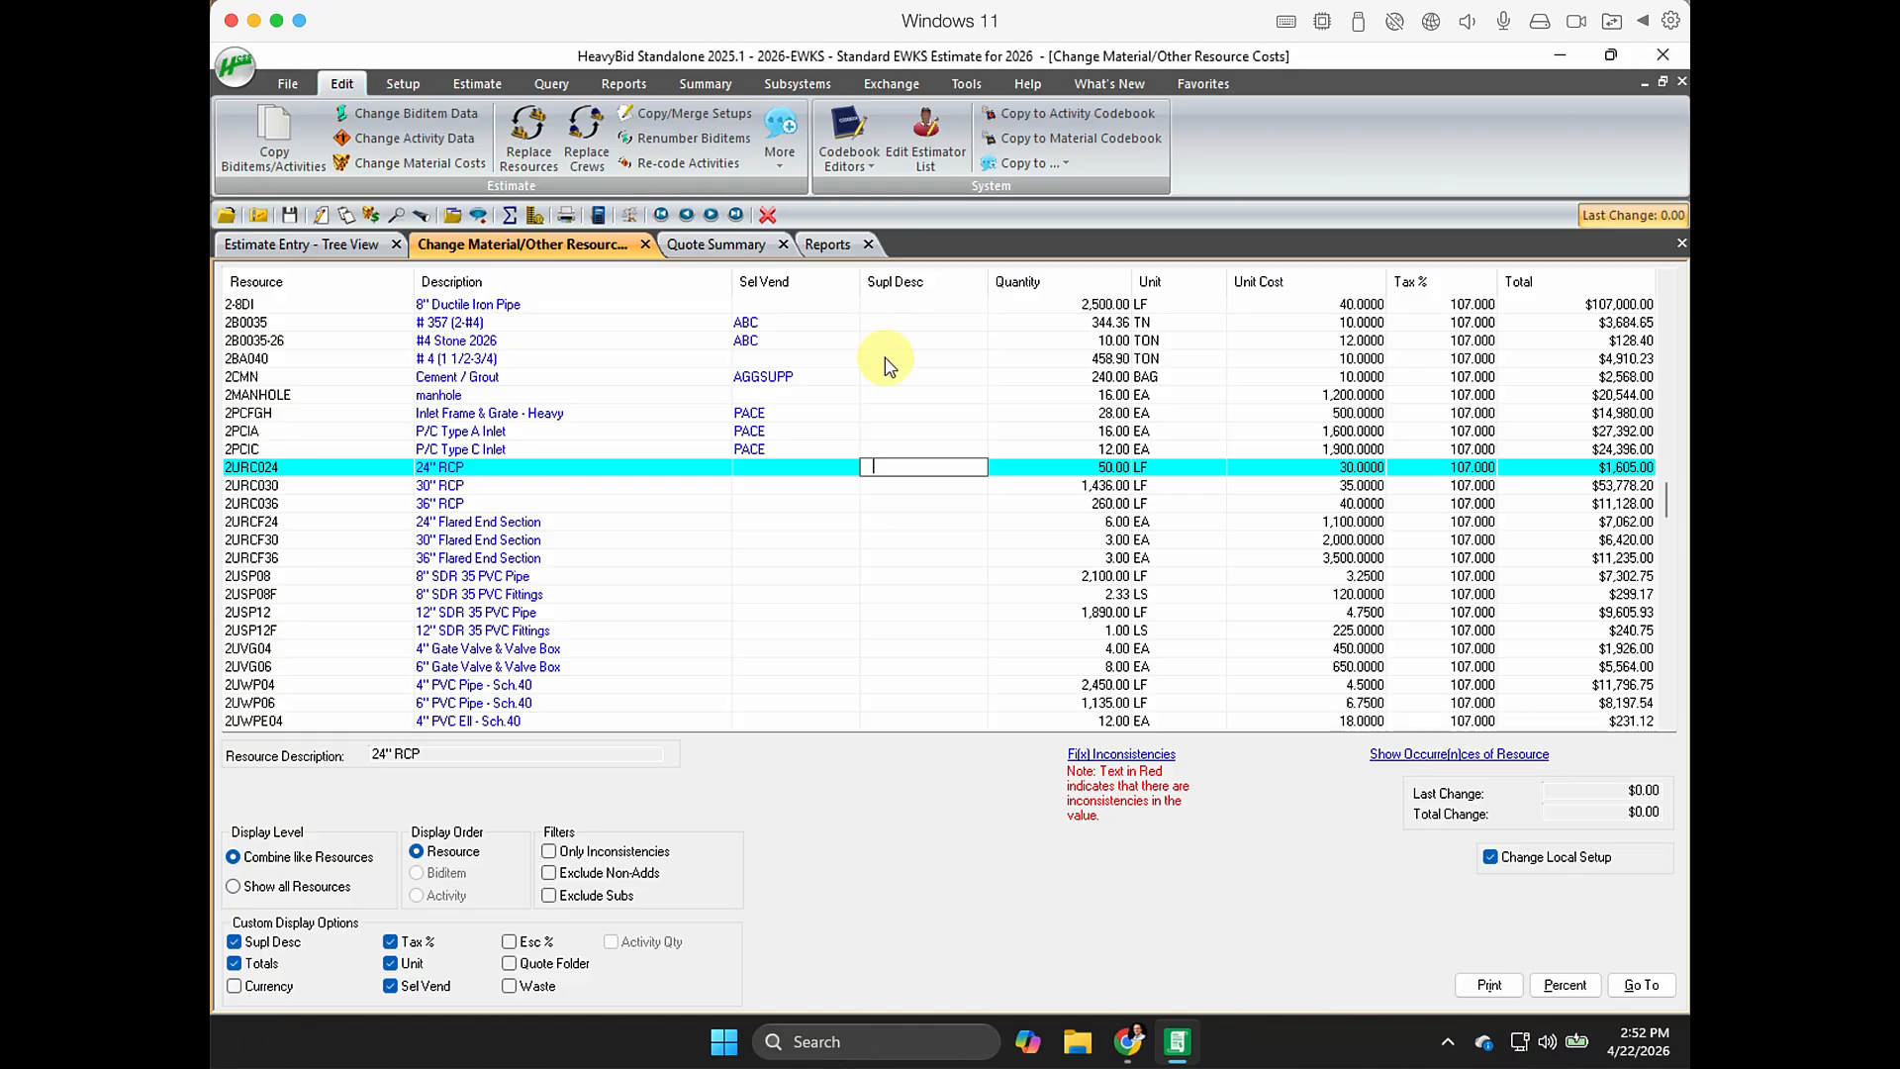
pyautogui.click(891, 467)
# Show all resources individually instead of combined and go to the supplemental description of the first row, 8" Ductile Iron Pipe.
pyautogui.click(237, 887)
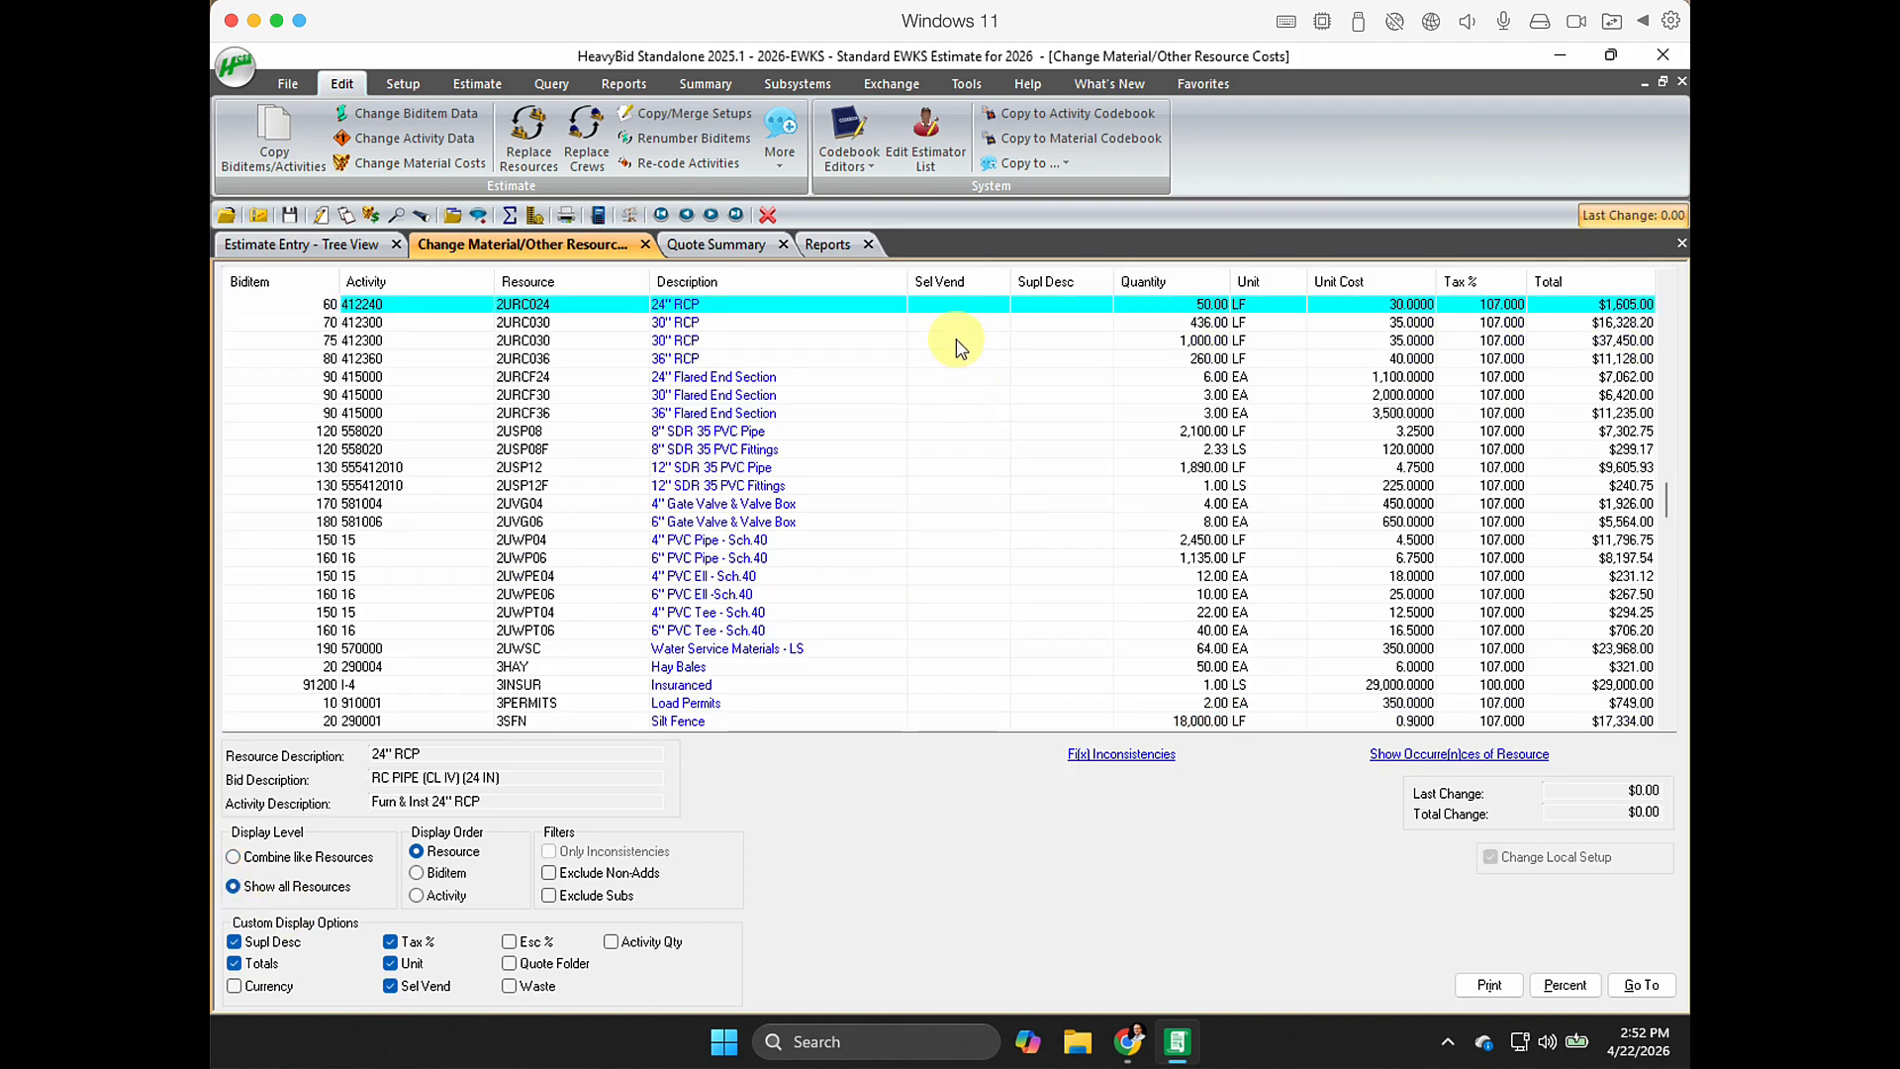
pyautogui.click(957, 341)
pyautogui.click(1067, 341)
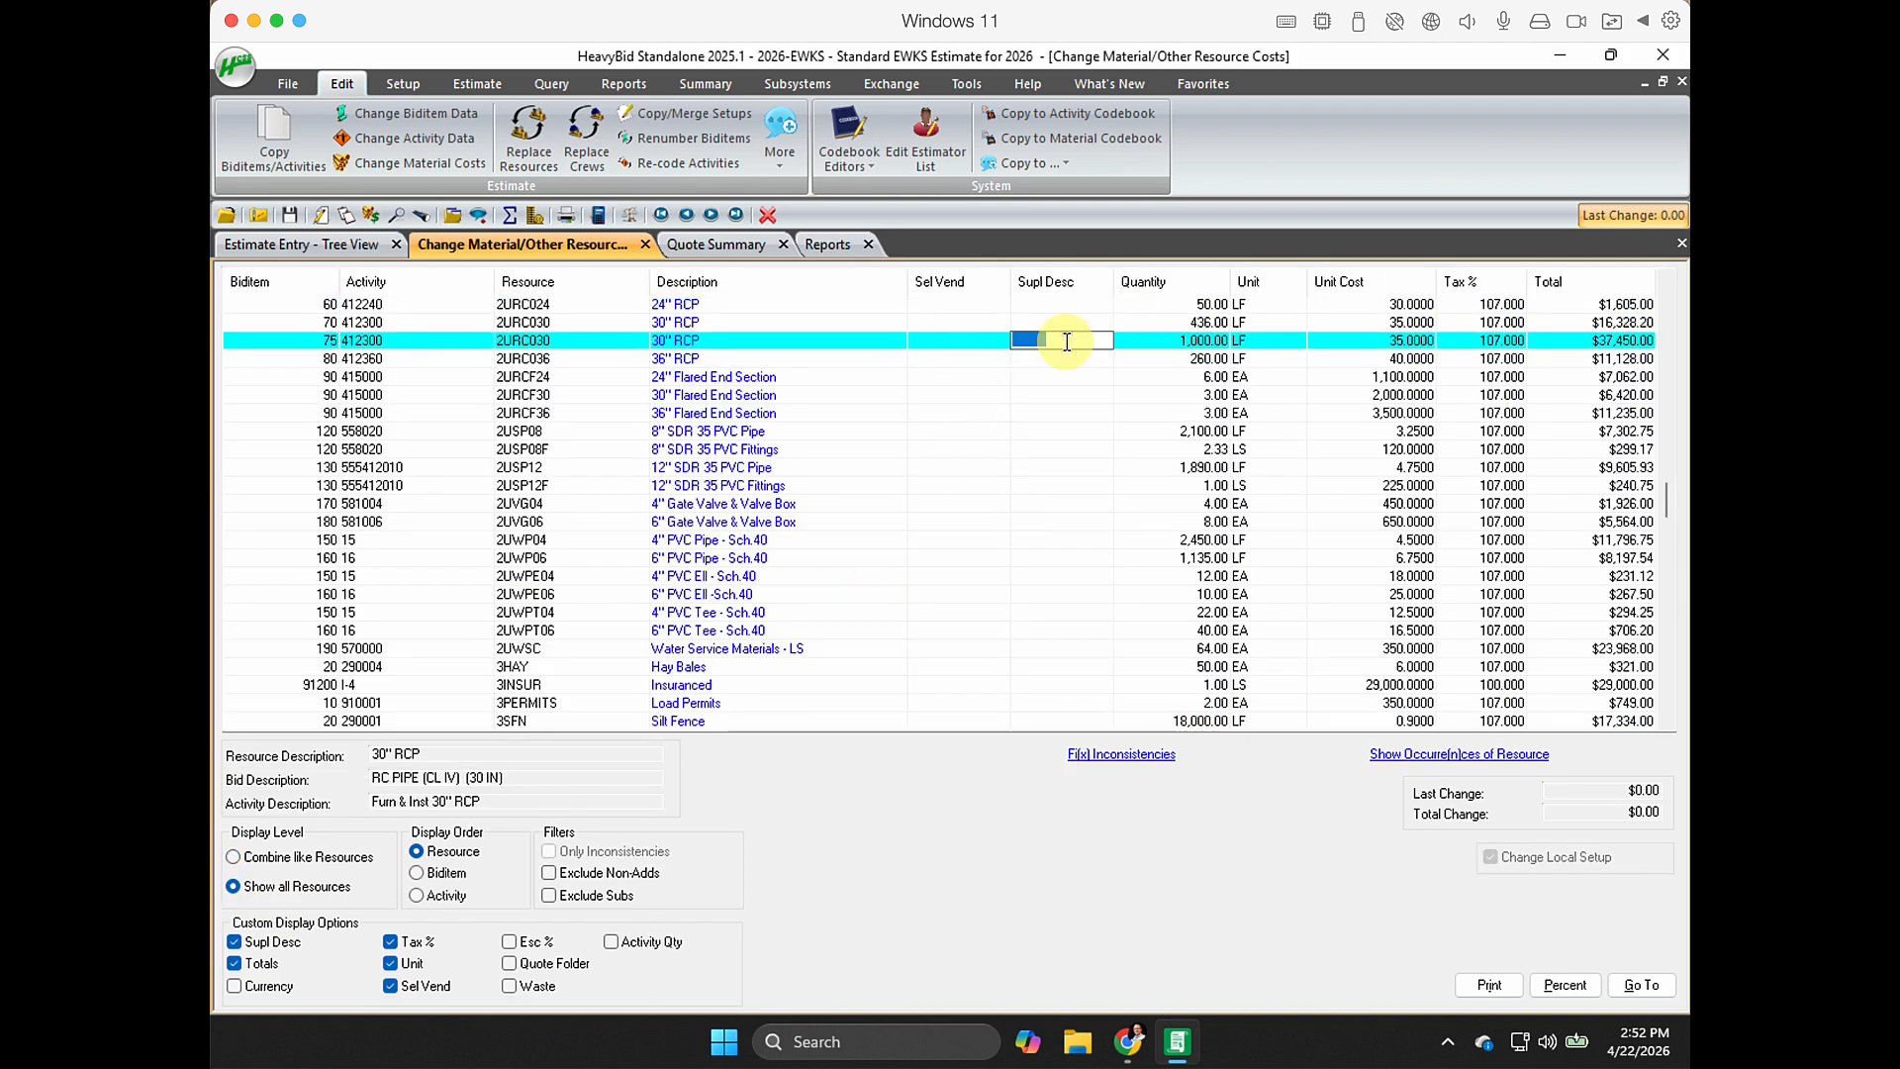
pyautogui.click(1044, 378)
pyautogui.click(1037, 354)
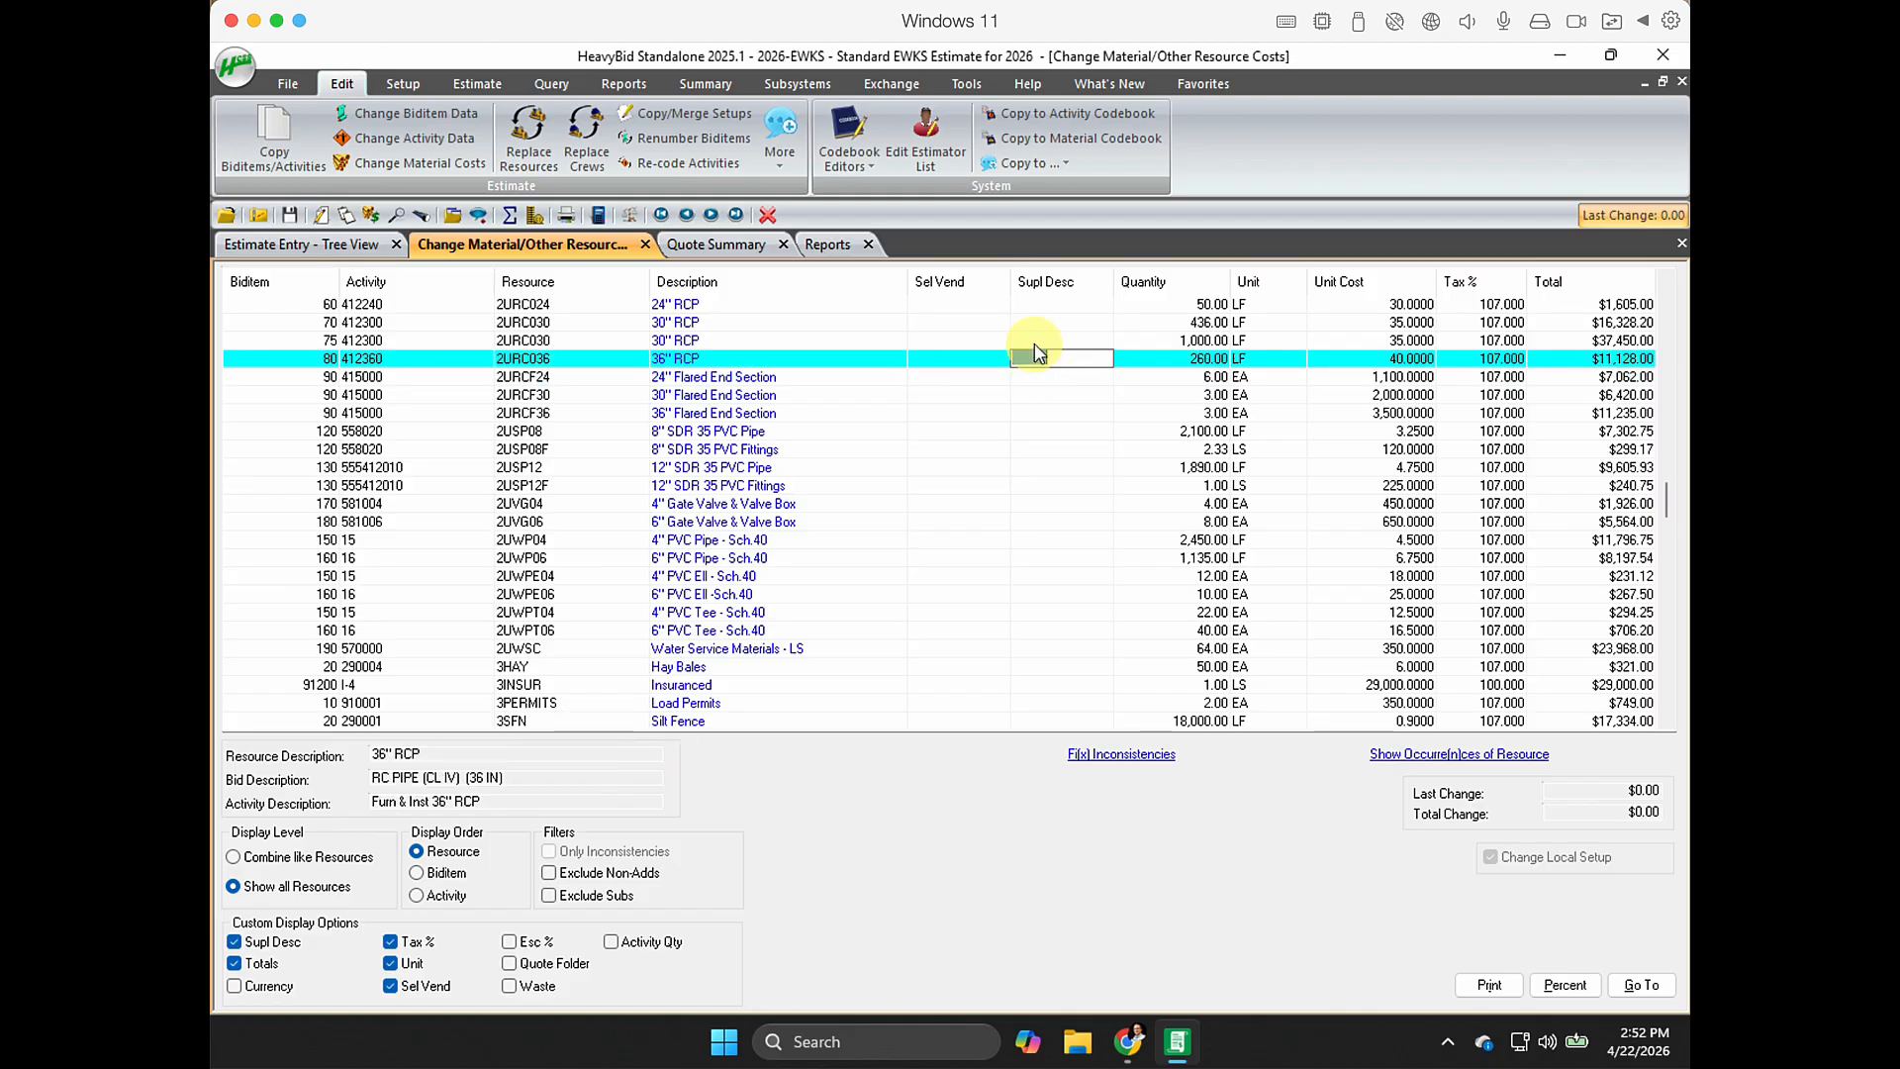
pyautogui.click(1037, 342)
pyautogui.press('Up')
pyautogui.press('Up')
pyautogui.press('Up')
pyautogui.press('Up')
pyautogui.press('Up')
pyautogui.press('Up')
pyautogui.press('Up')
pyautogui.press('Up')
pyautogui.press('Up')
pyautogui.press('Up')
pyautogui.press('Up')
pyautogui.press('Up')
pyautogui.press('Up')
pyautogui.press('Up')
pyautogui.press('Up')
pyautogui.press('Up')
pyautogui.press('Up')
pyautogui.press('Up')
pyautogui.press('Up')
pyautogui.press('Up')
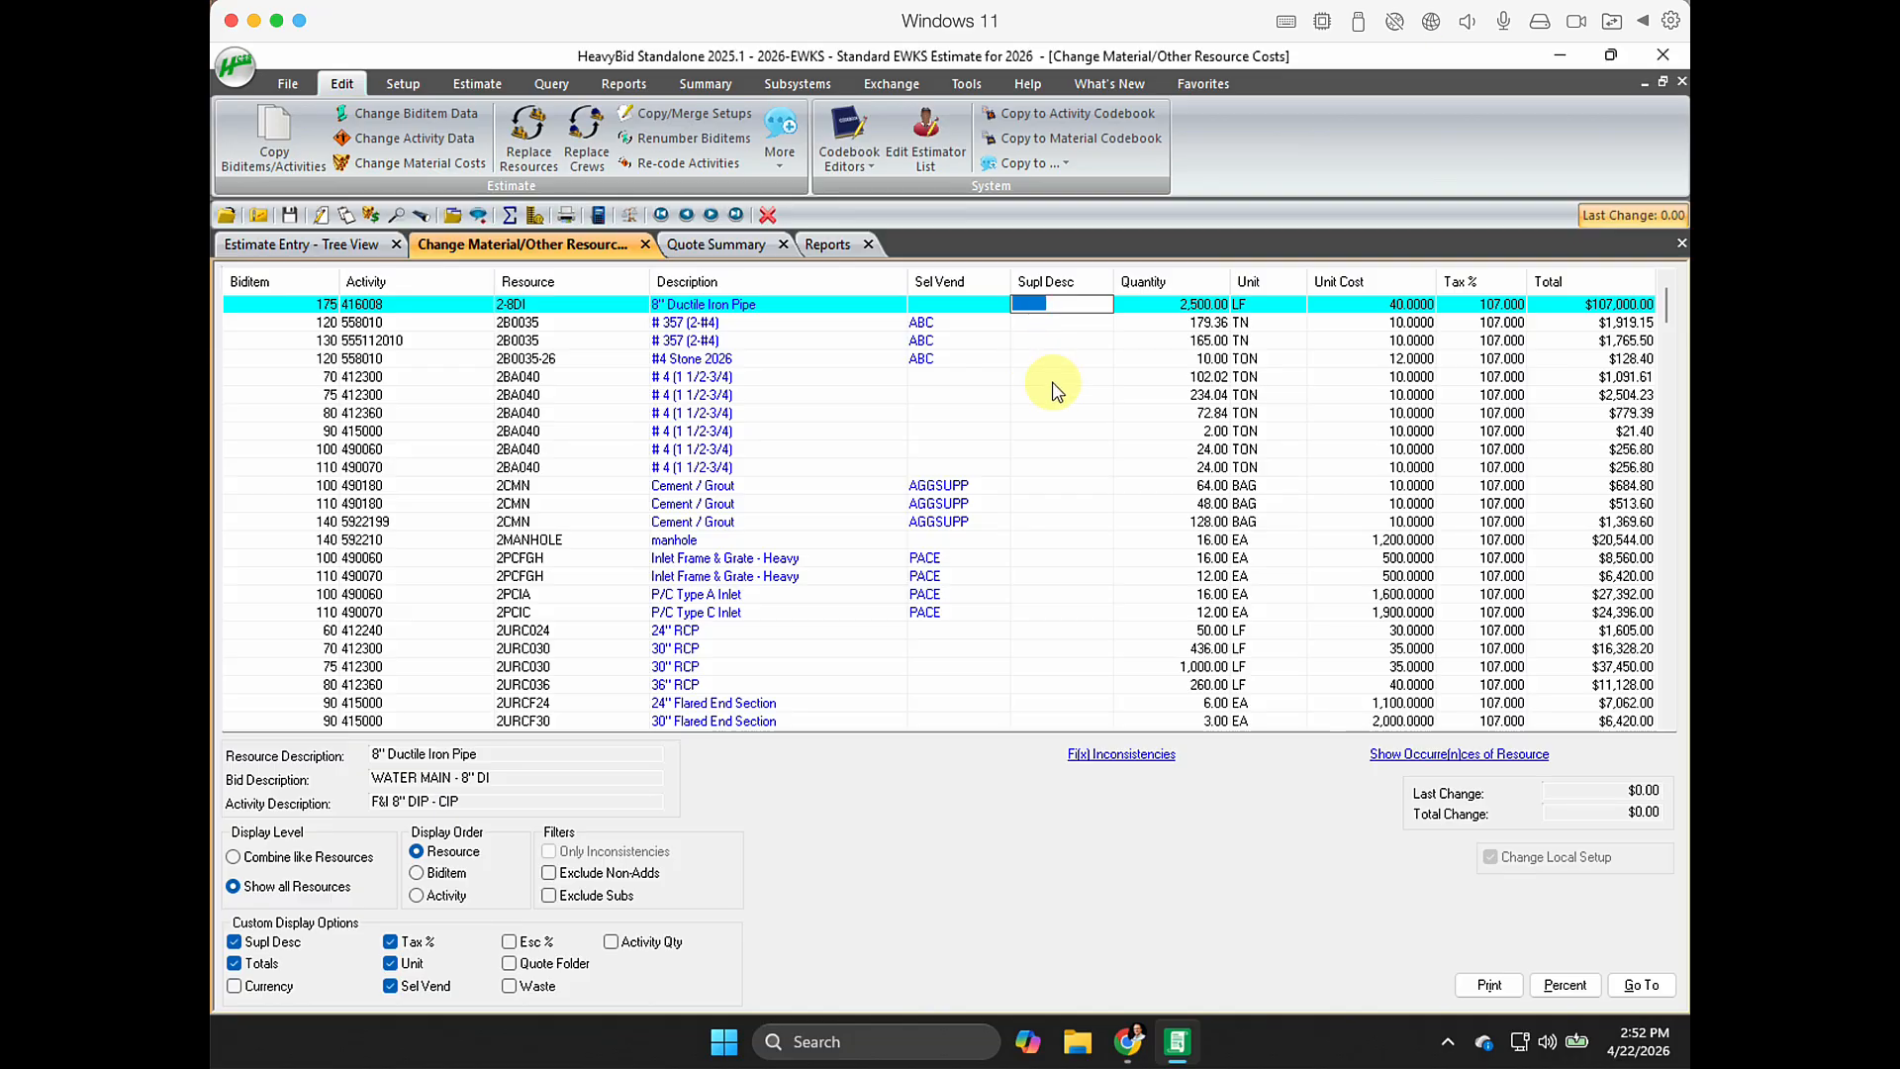
# Enter ABC as the supplemental description for both # 357 (2-#4) rows and the #4 Stone 2026 row.
pyautogui.click(1034, 321)
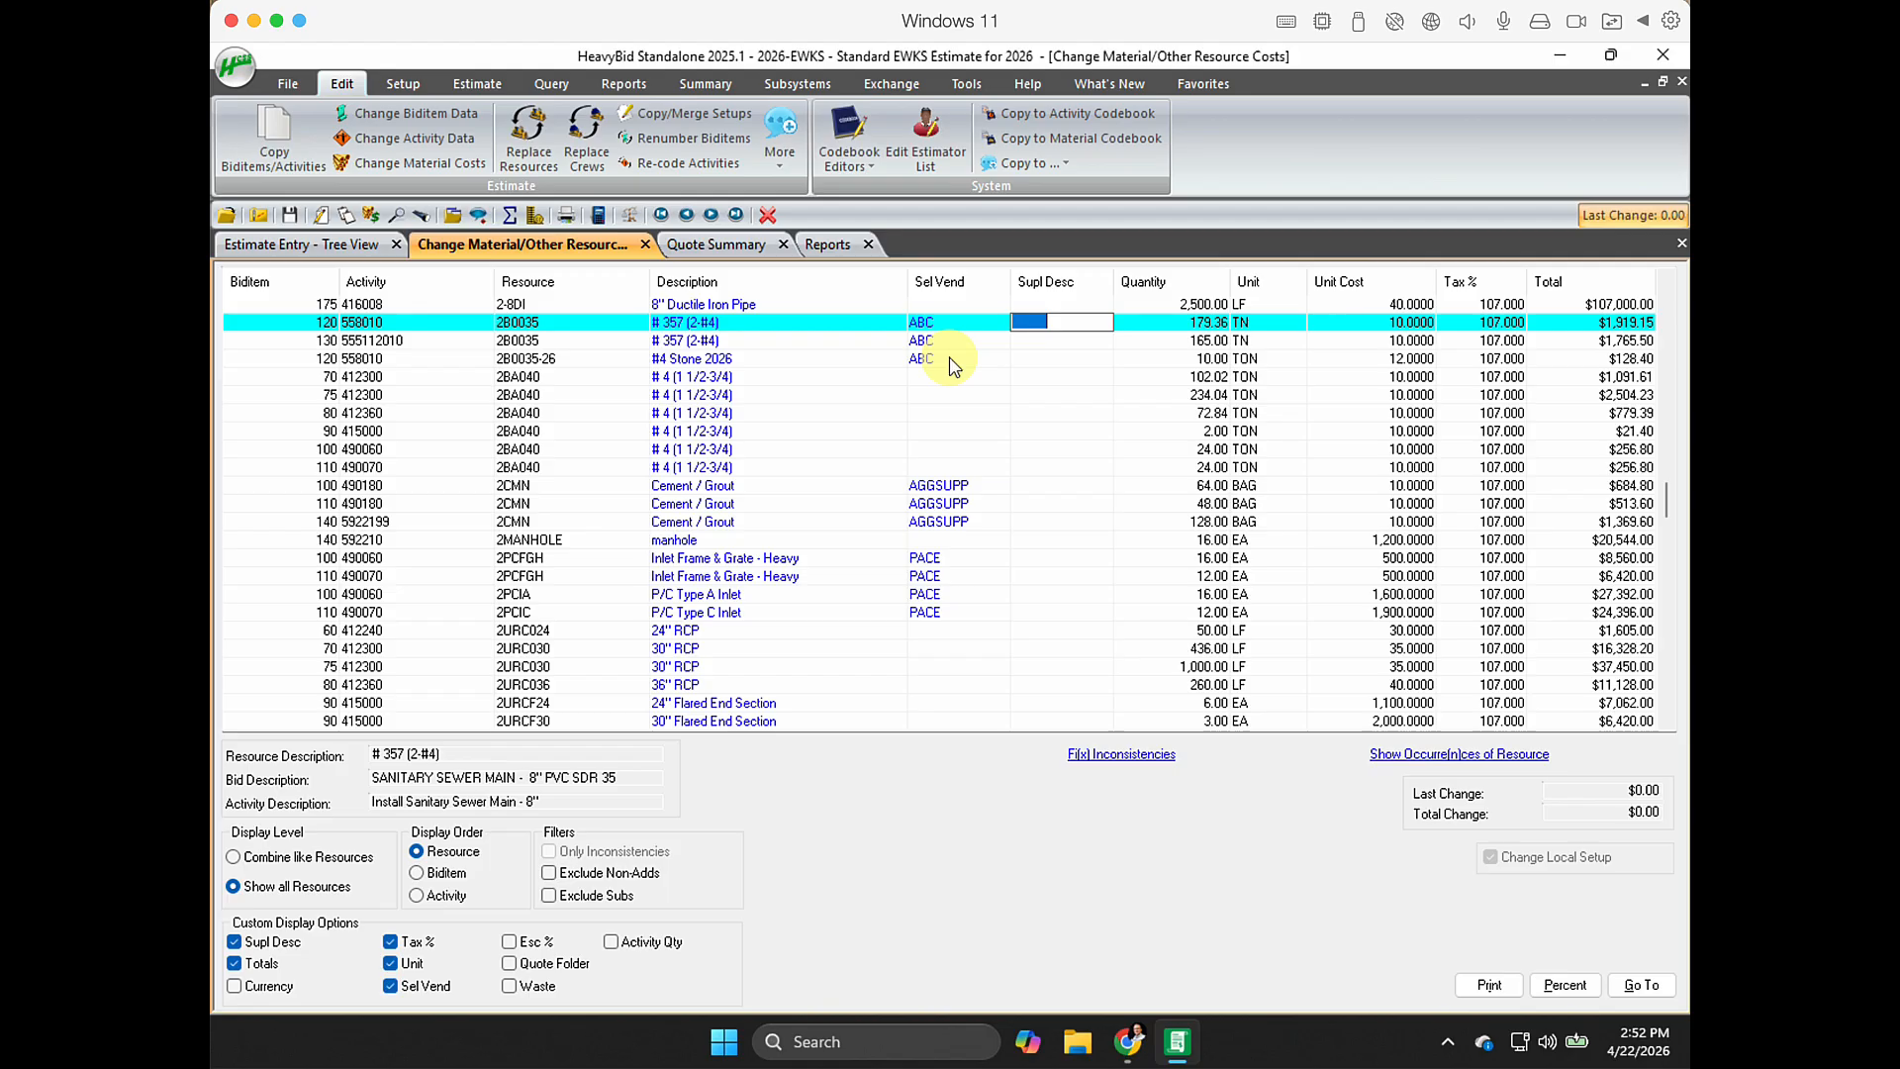
pyautogui.write('A')
pyautogui.press('Return')
pyautogui.write('AC')
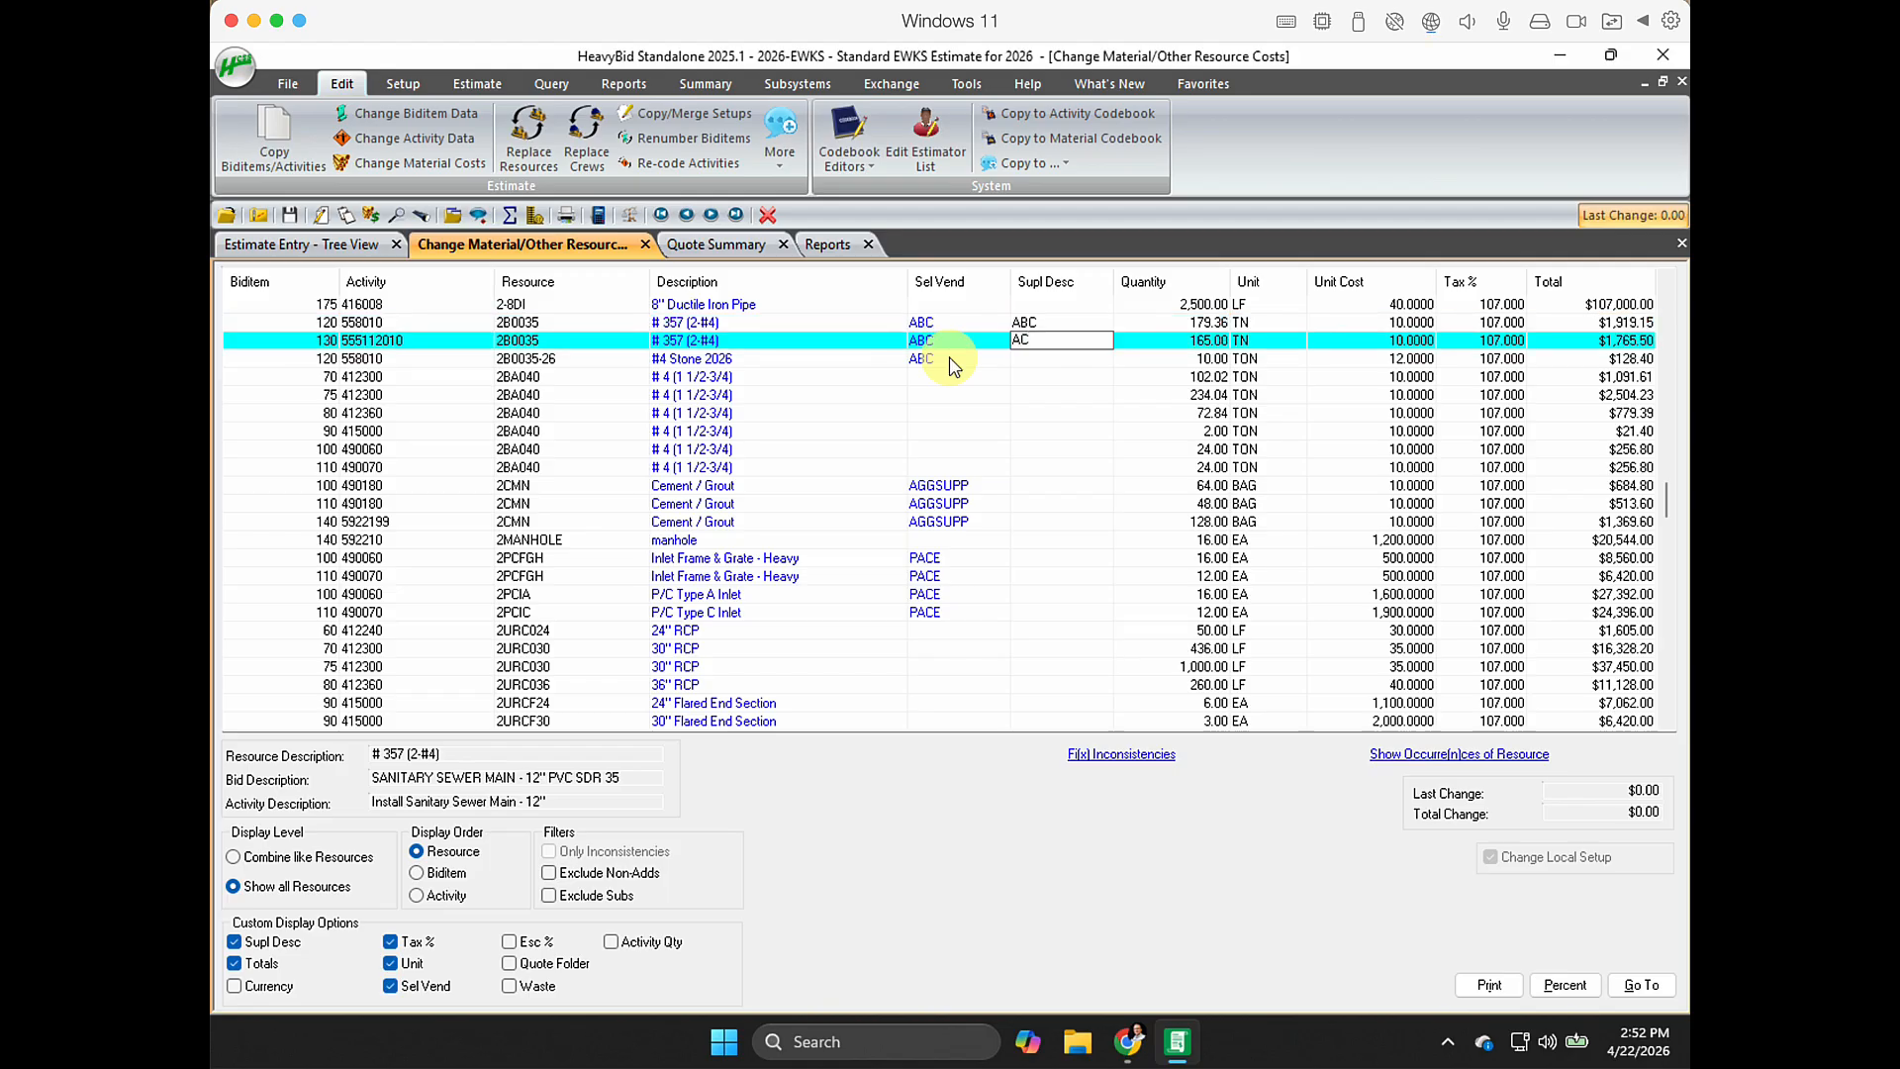
pyautogui.write('BC')
pyautogui.press('Return')
pyautogui.write('ABC')
pyautogui.press('Tab')
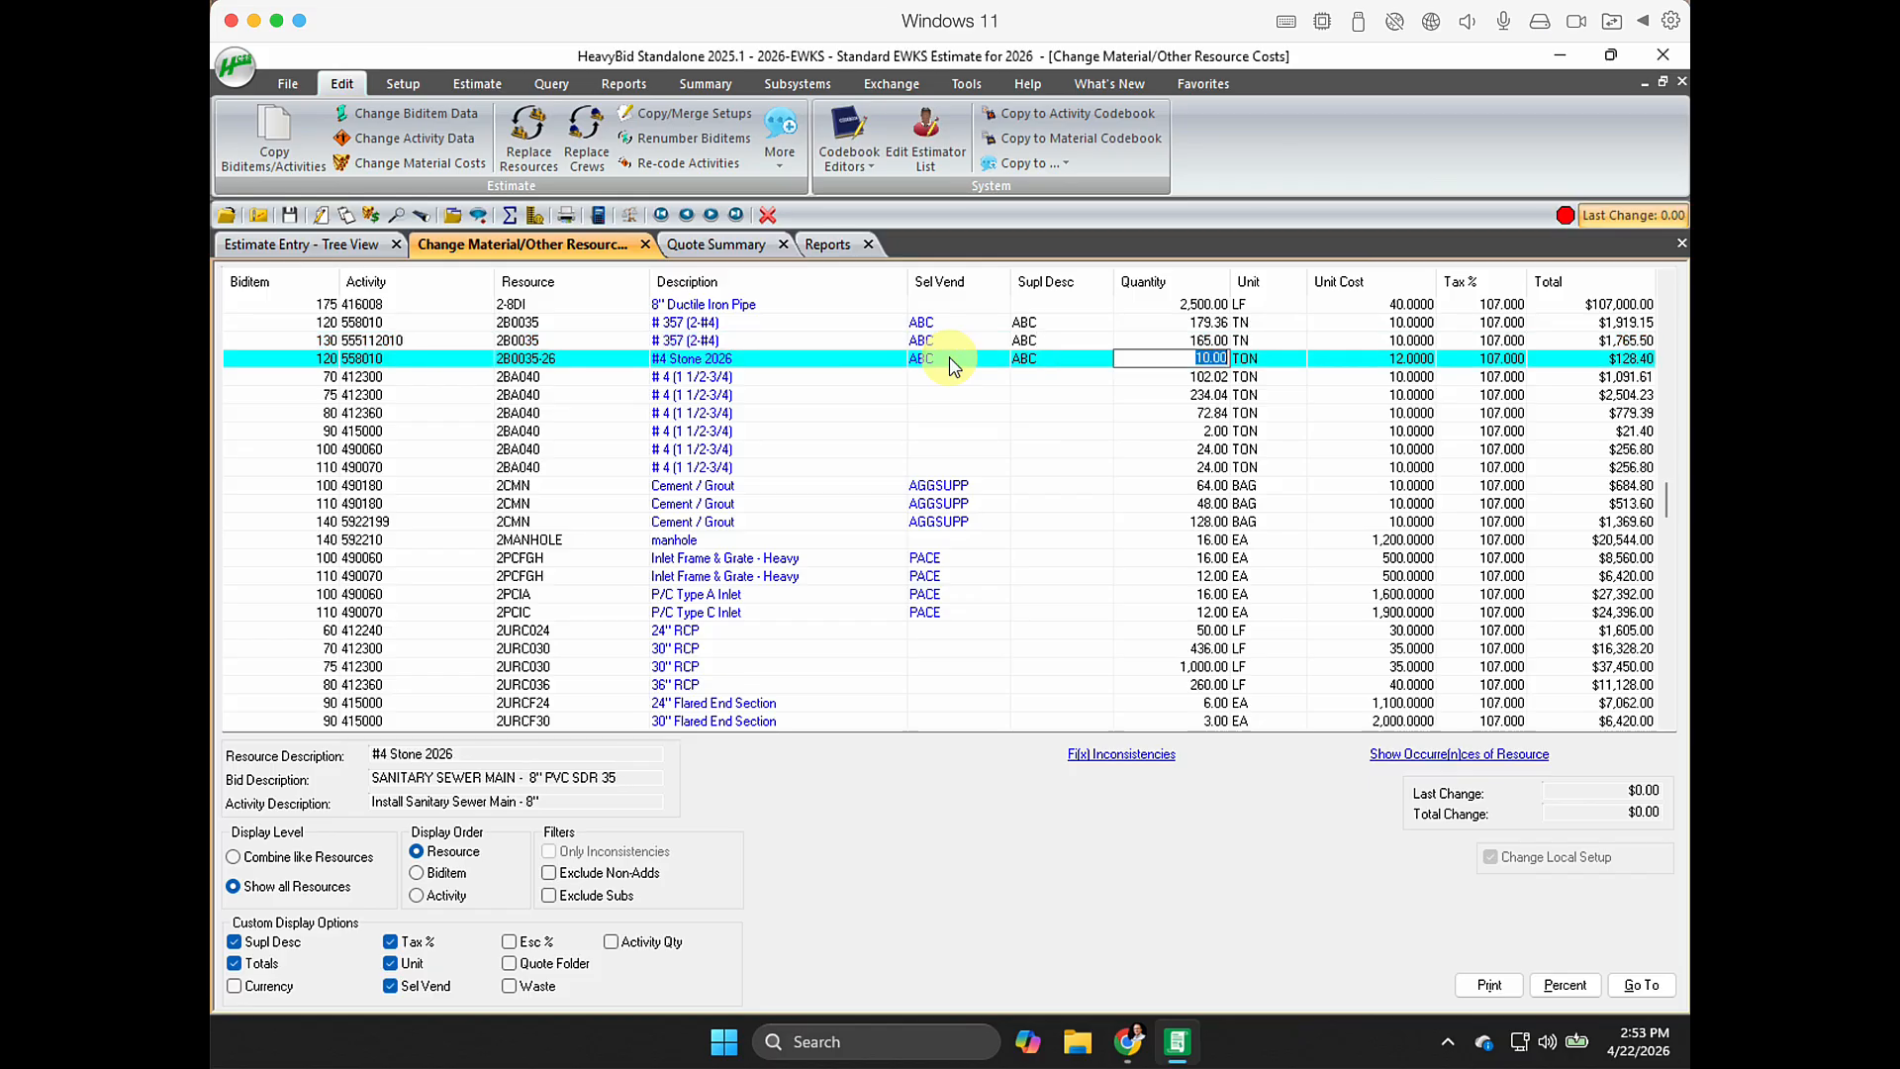
pyautogui.press('Tab')
pyautogui.press('Tab')
pyautogui.press('Tab')
pyautogui.press('Tab')
pyautogui.press('Tab')
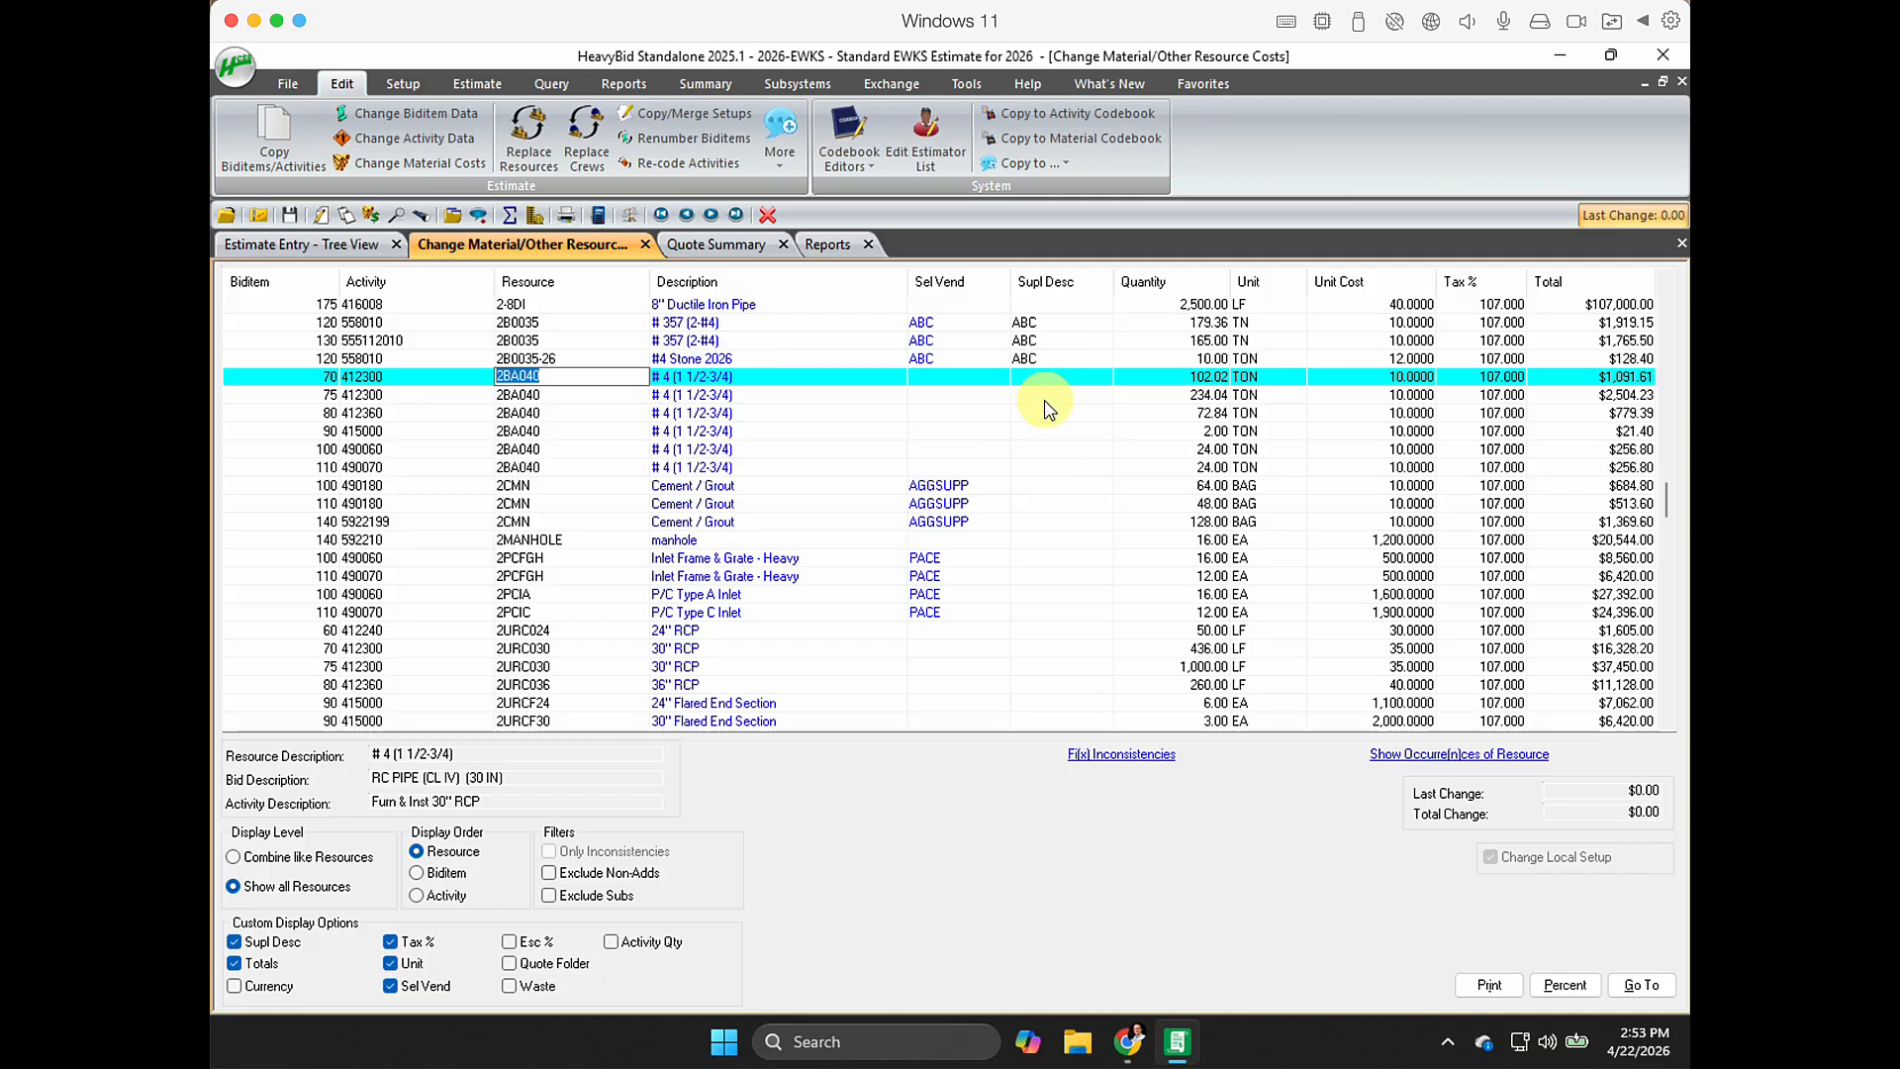
# Combine like resources and examine the activities that use resource 2BA040, closing its occurrences list without making changes.
pyautogui.click(233, 857)
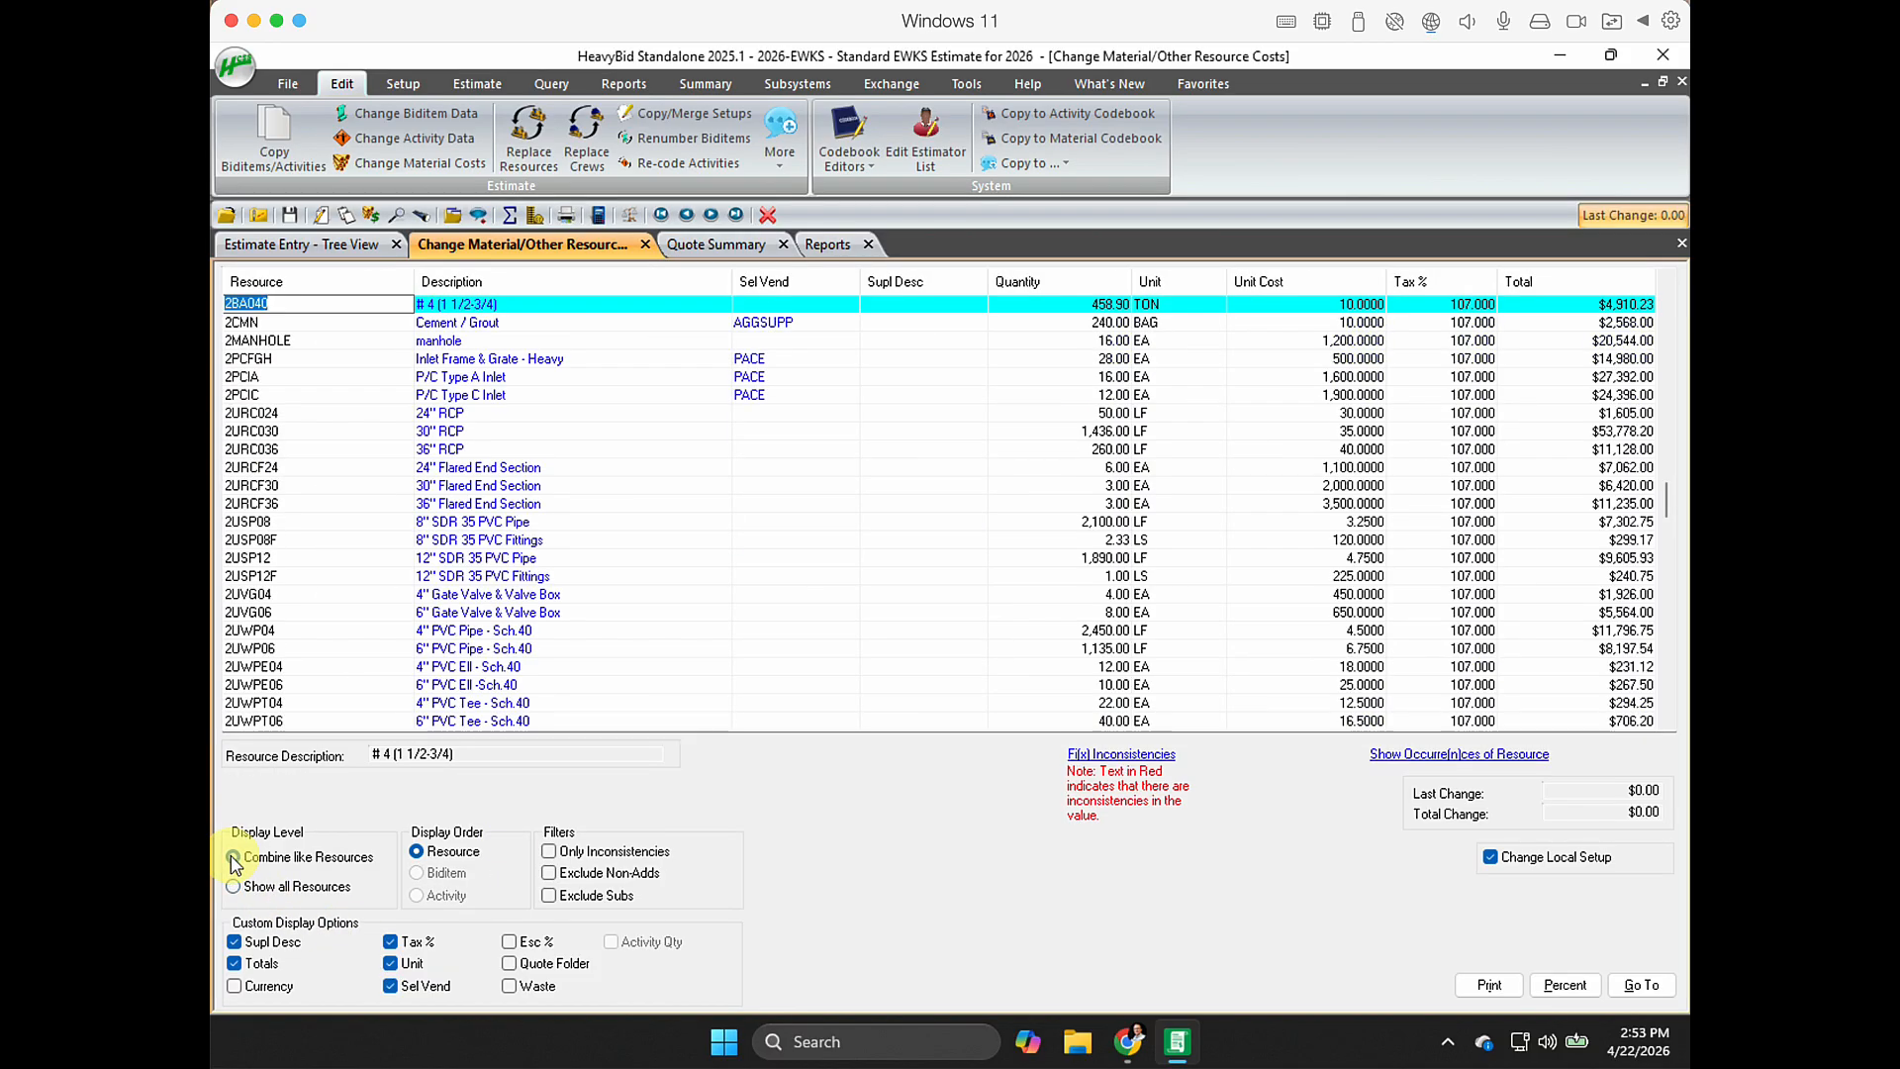
pyautogui.click(475, 414)
pyautogui.click(489, 306)
pyautogui.click(1443, 758)
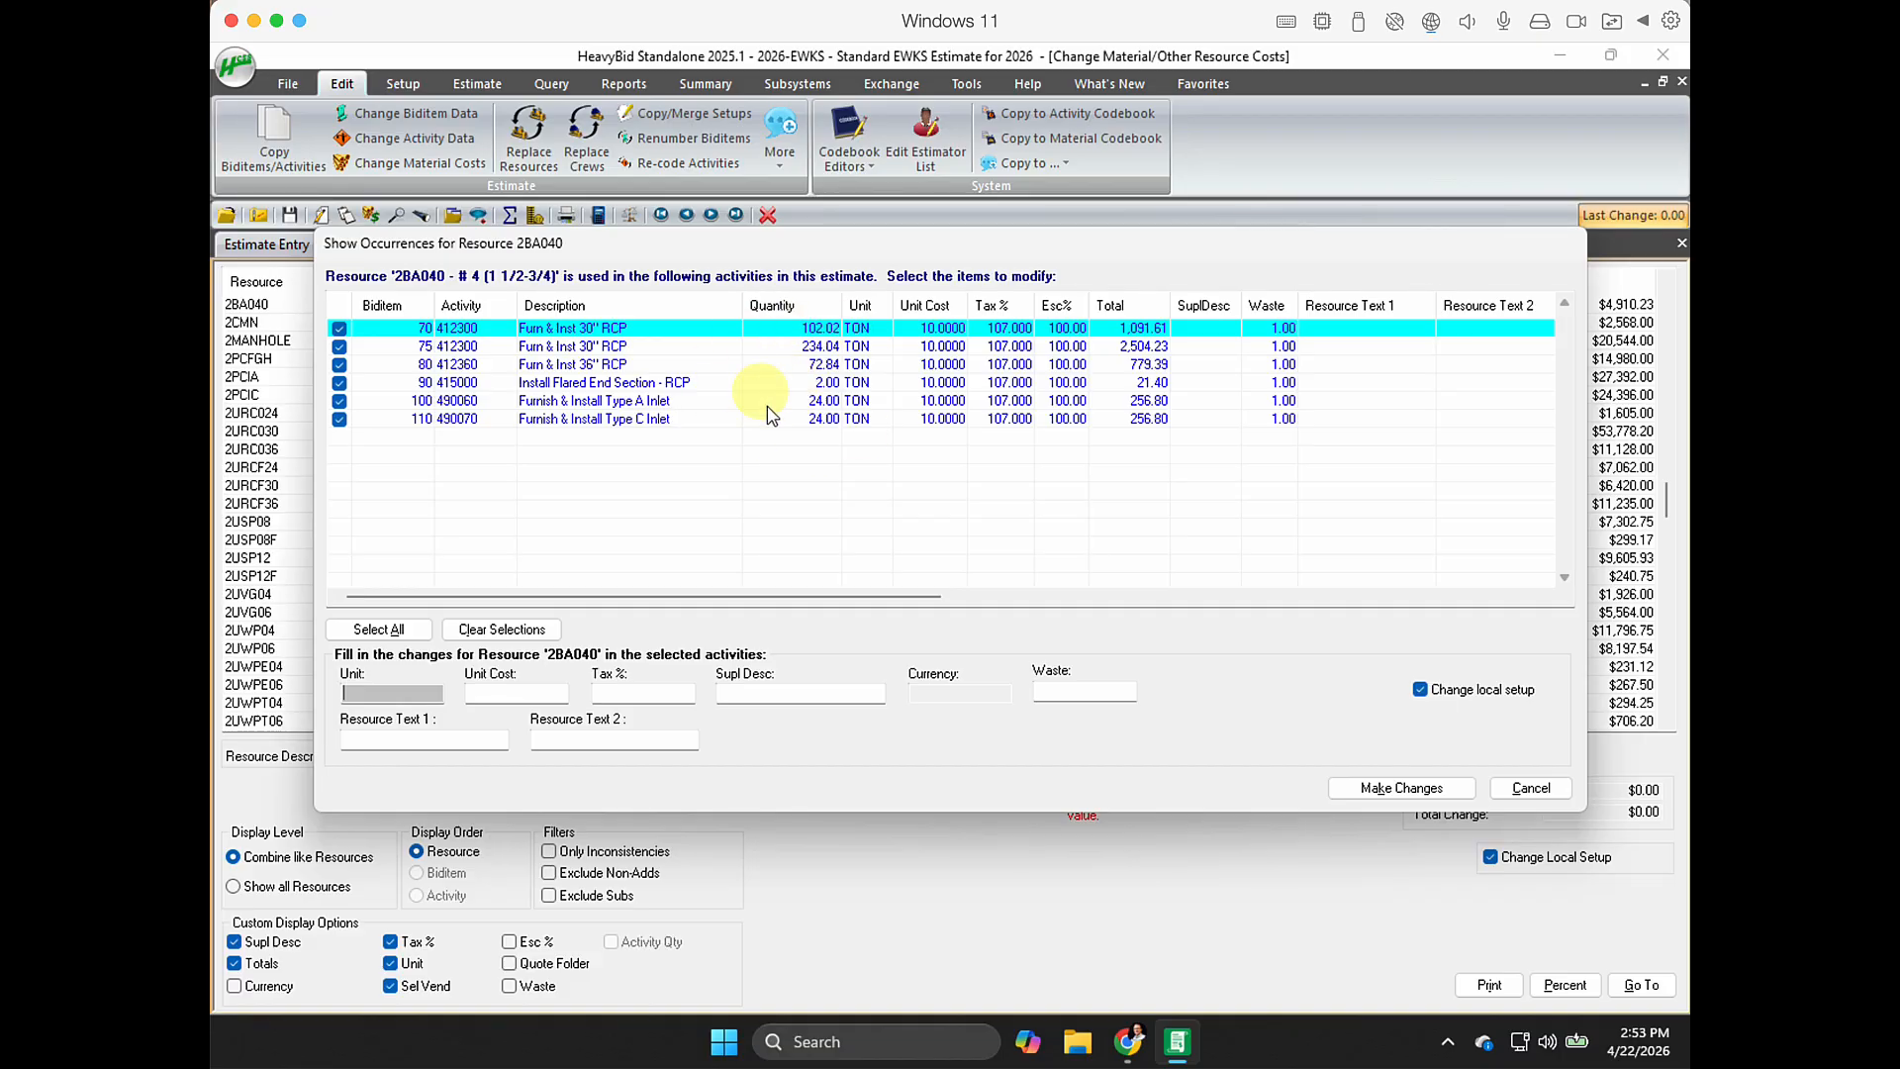
pyautogui.click(582, 389)
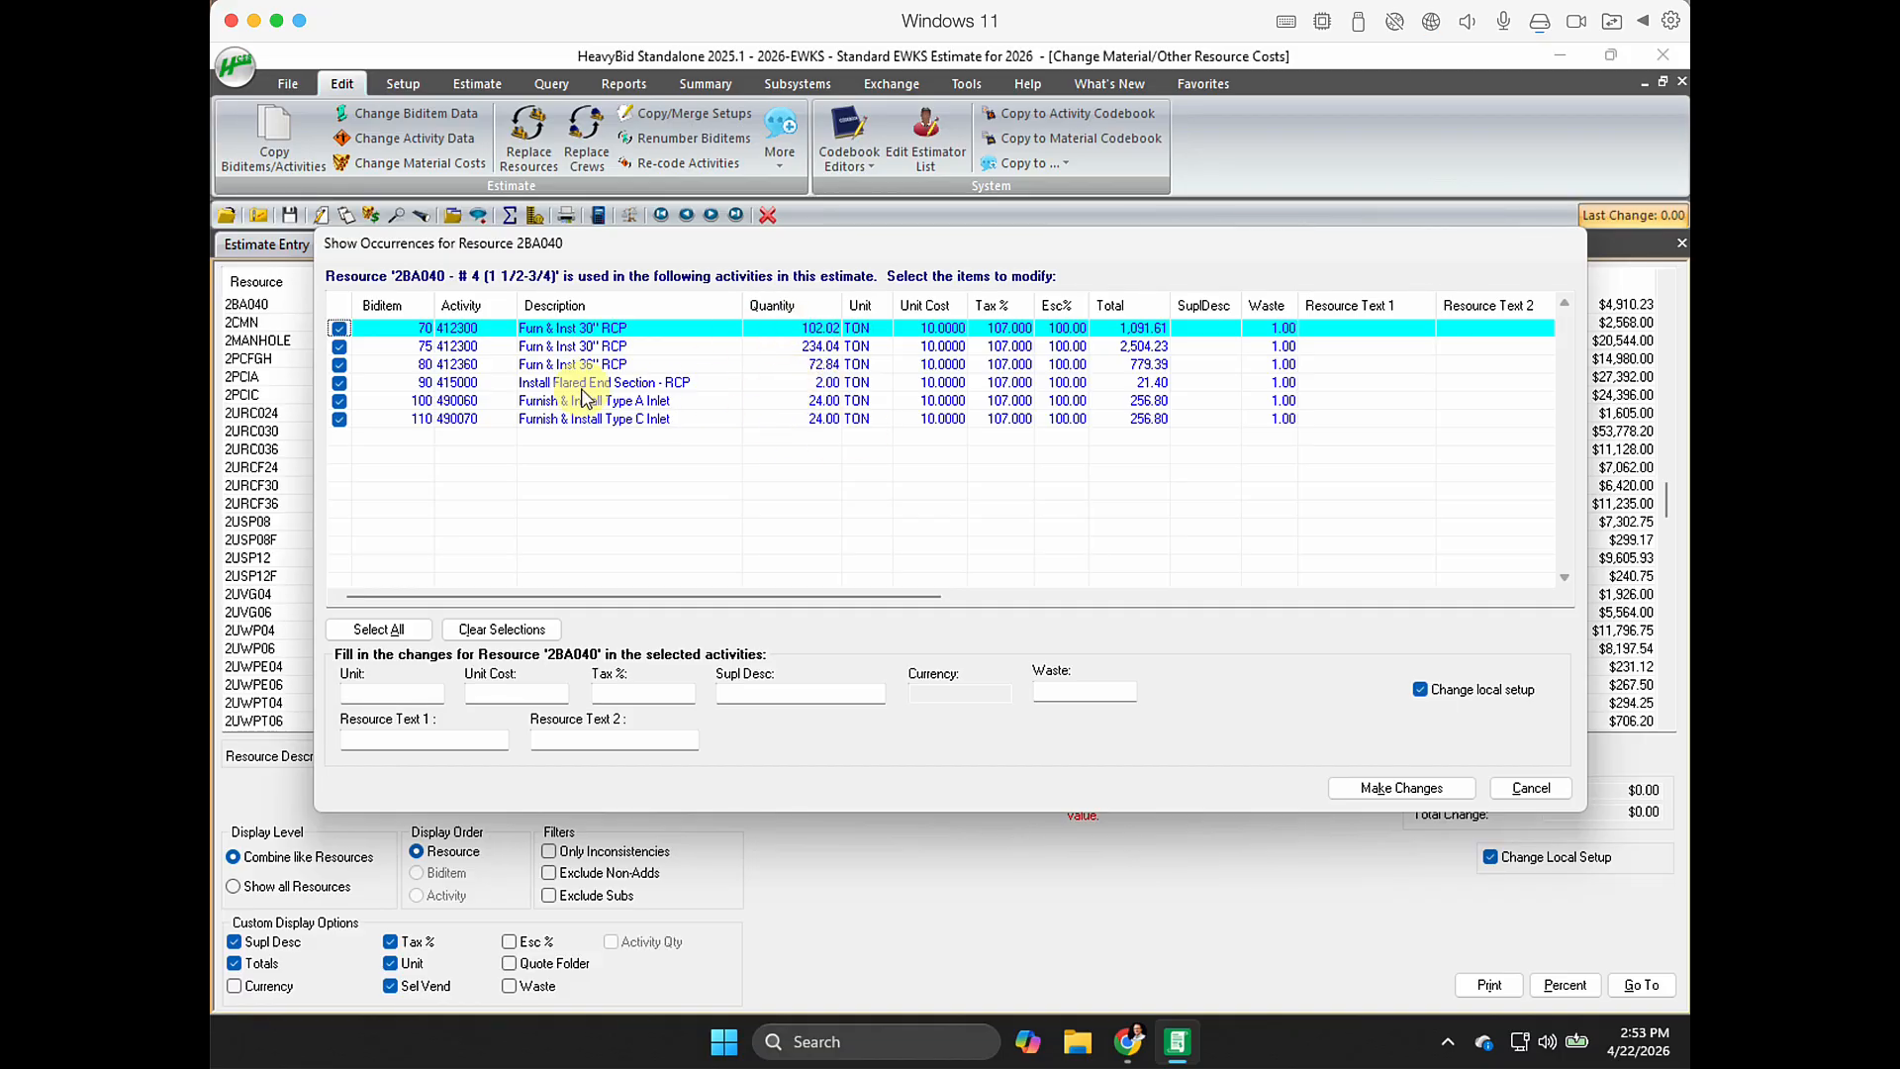
pyautogui.click(1534, 789)
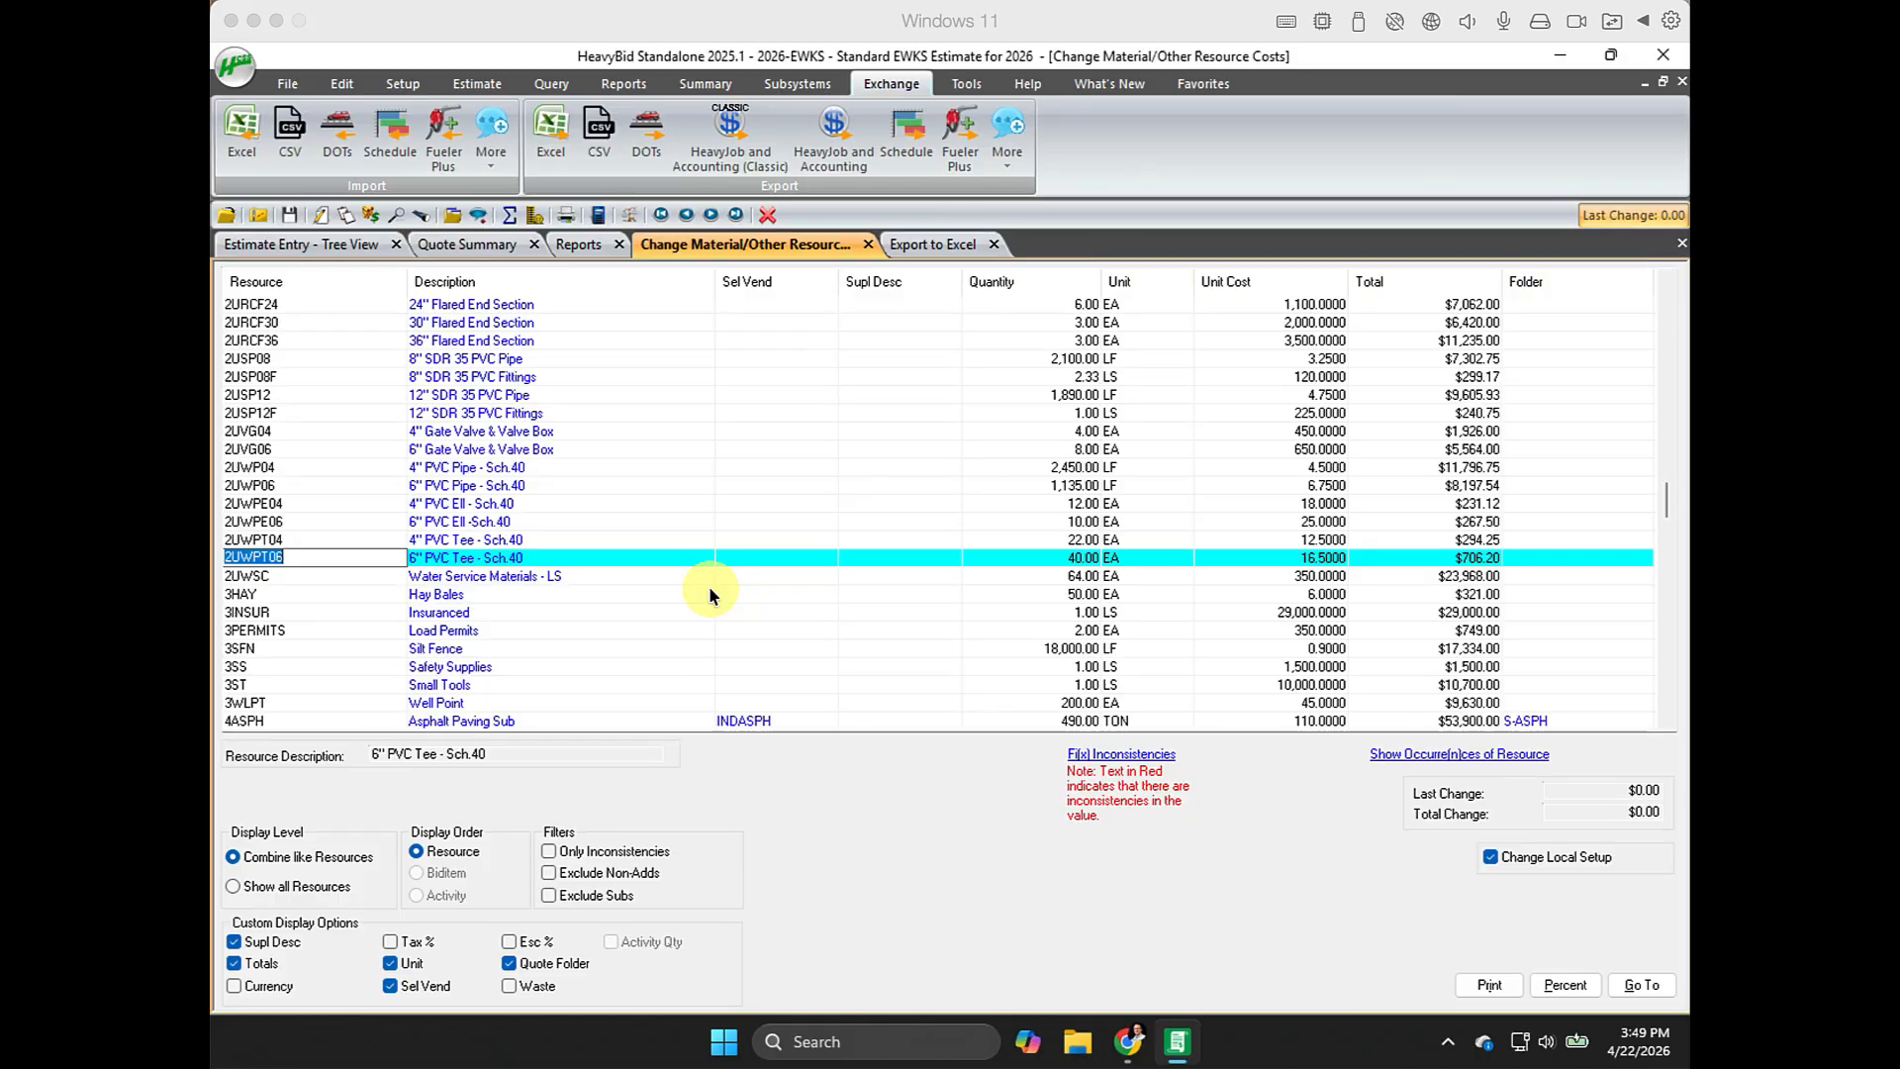
# Send the combined material cost list to Excel and look through the exported resource rows.
pyautogui.rightClick(263, 414)
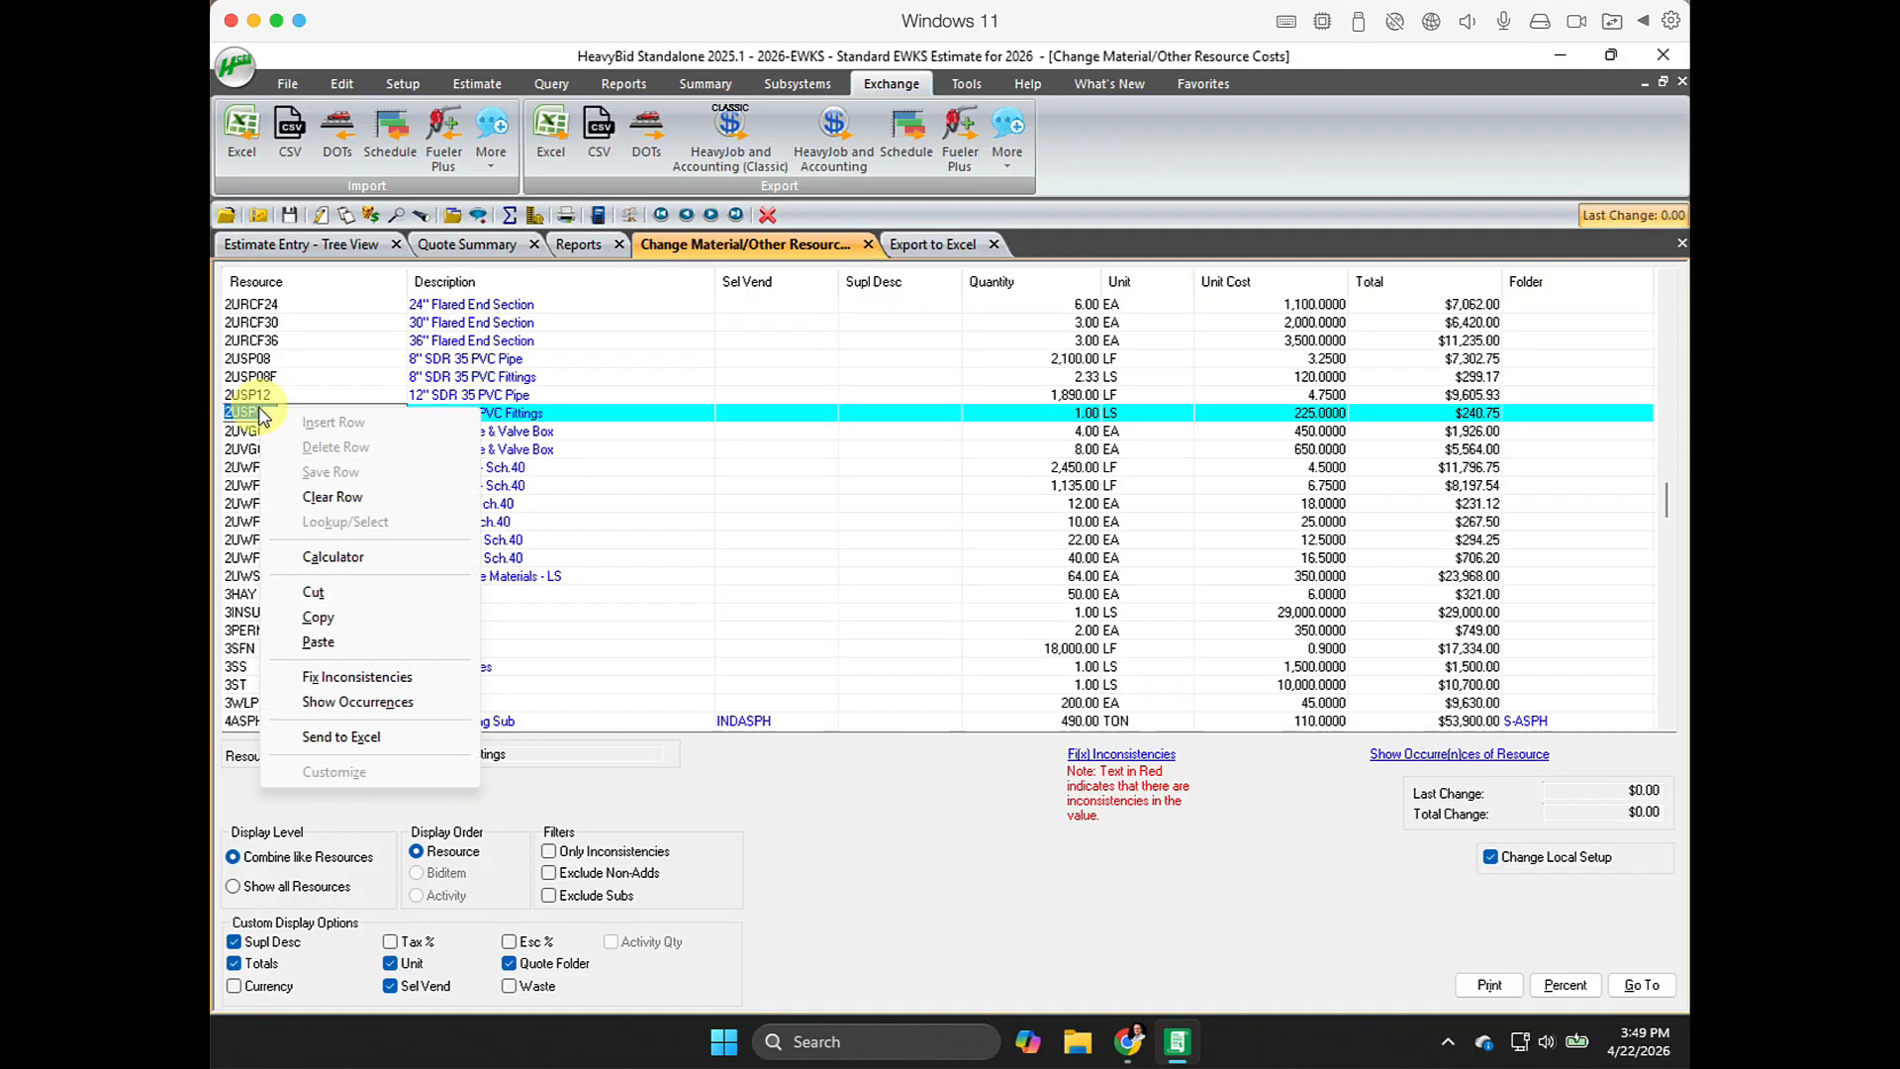
pyautogui.click(360, 732)
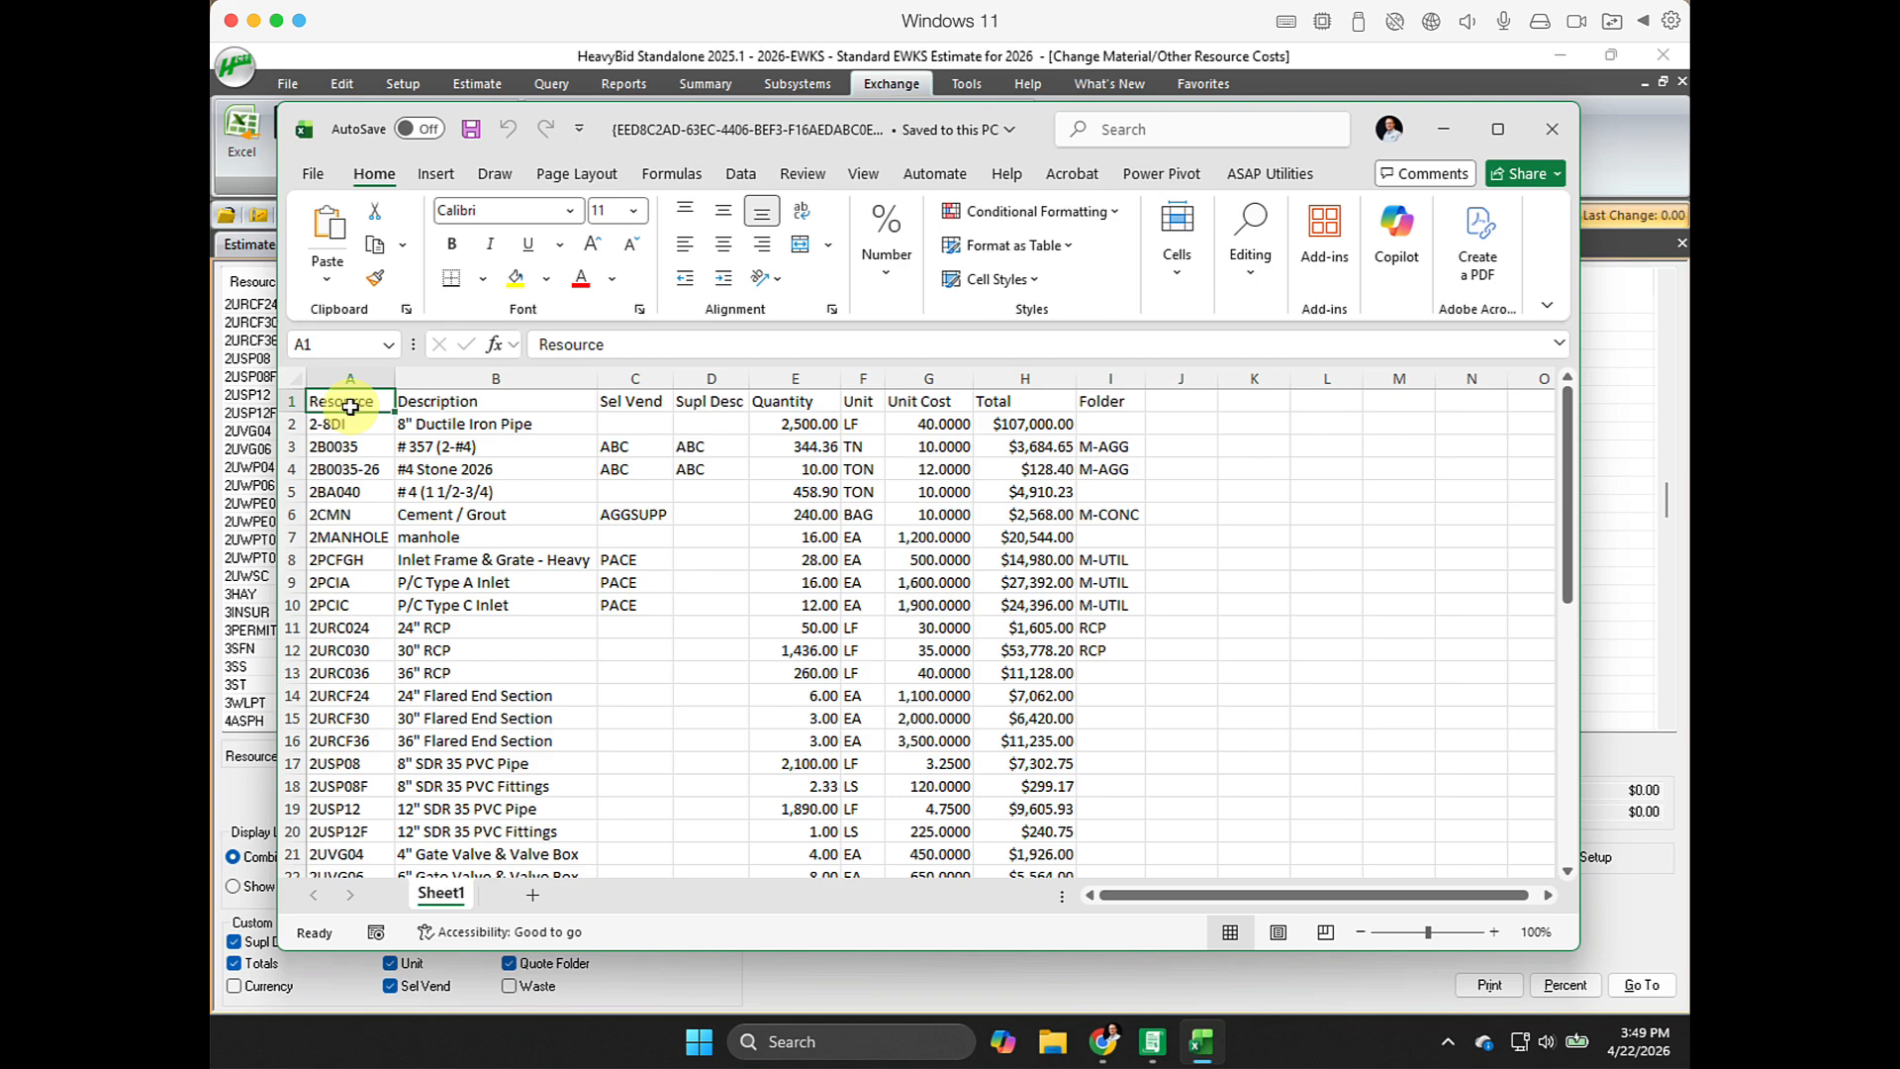
pyautogui.scroll(-2, 364, 569)
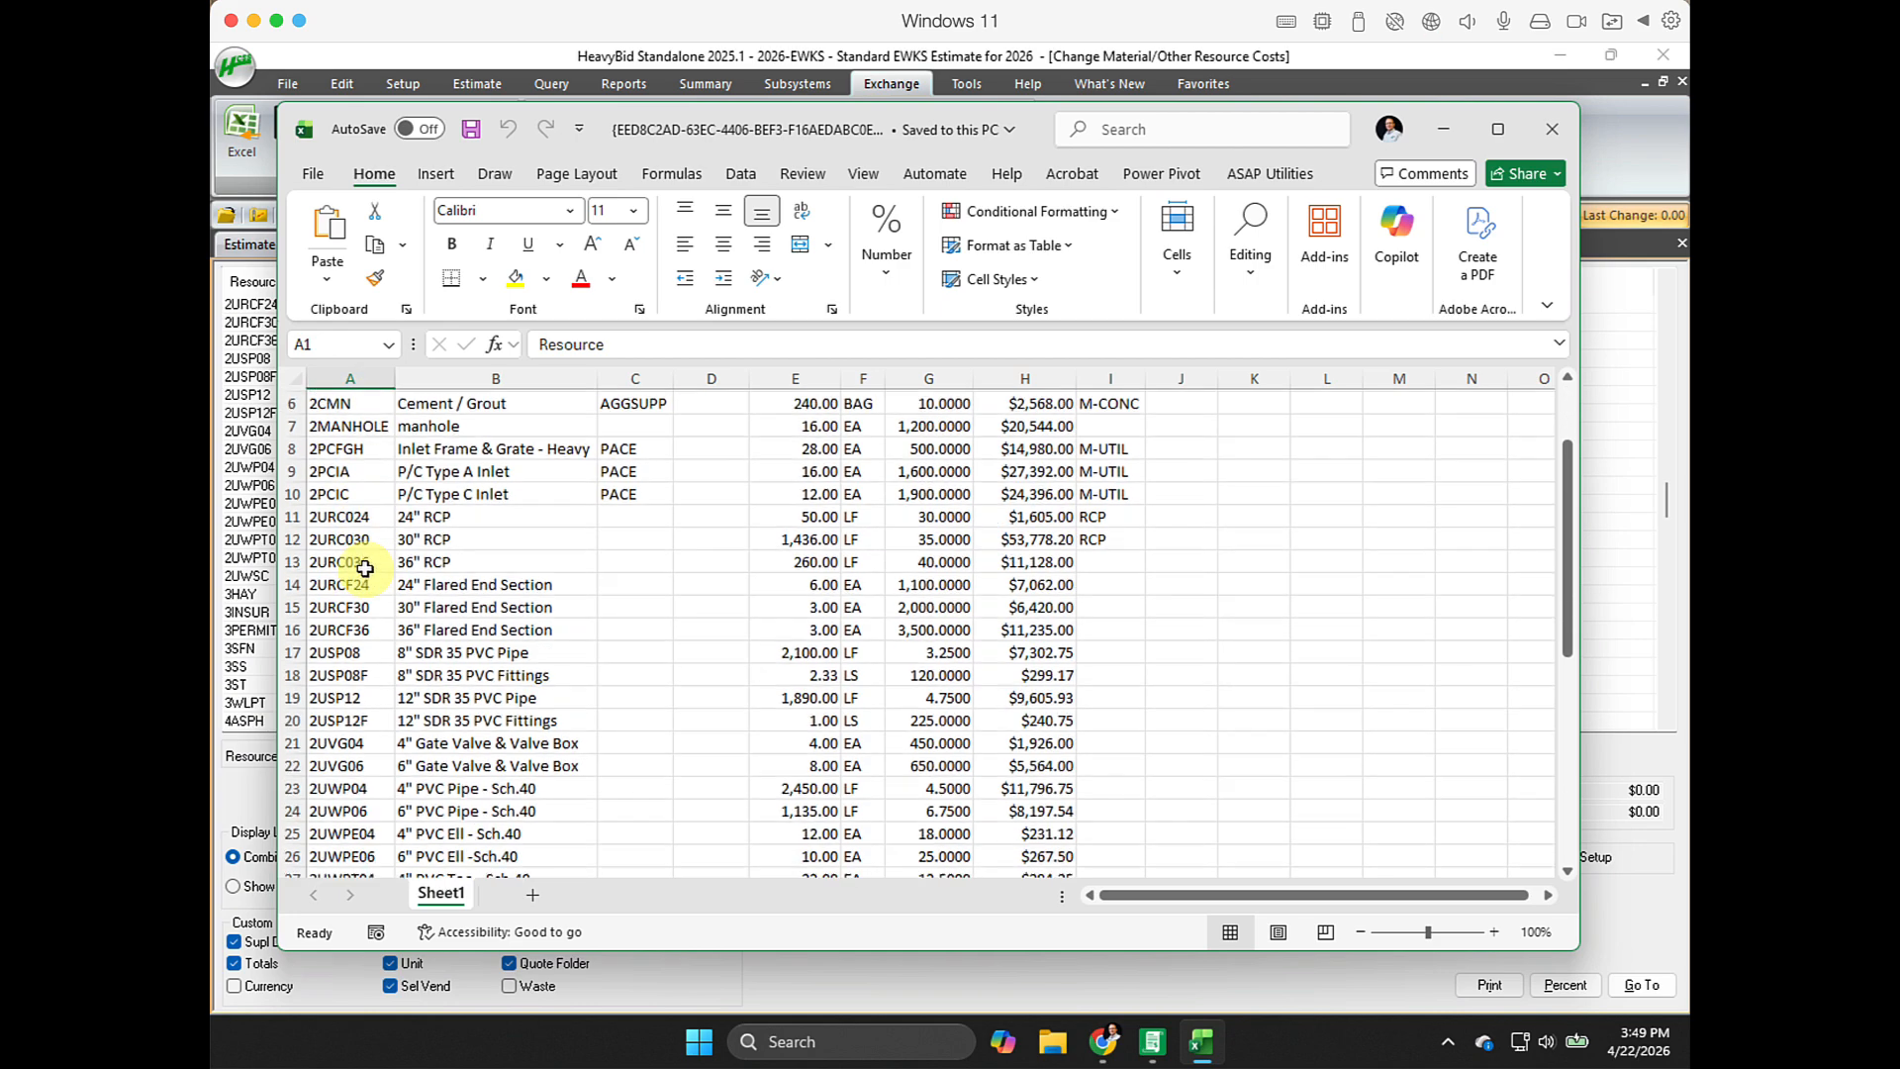
pyautogui.scroll(2, 365, 568)
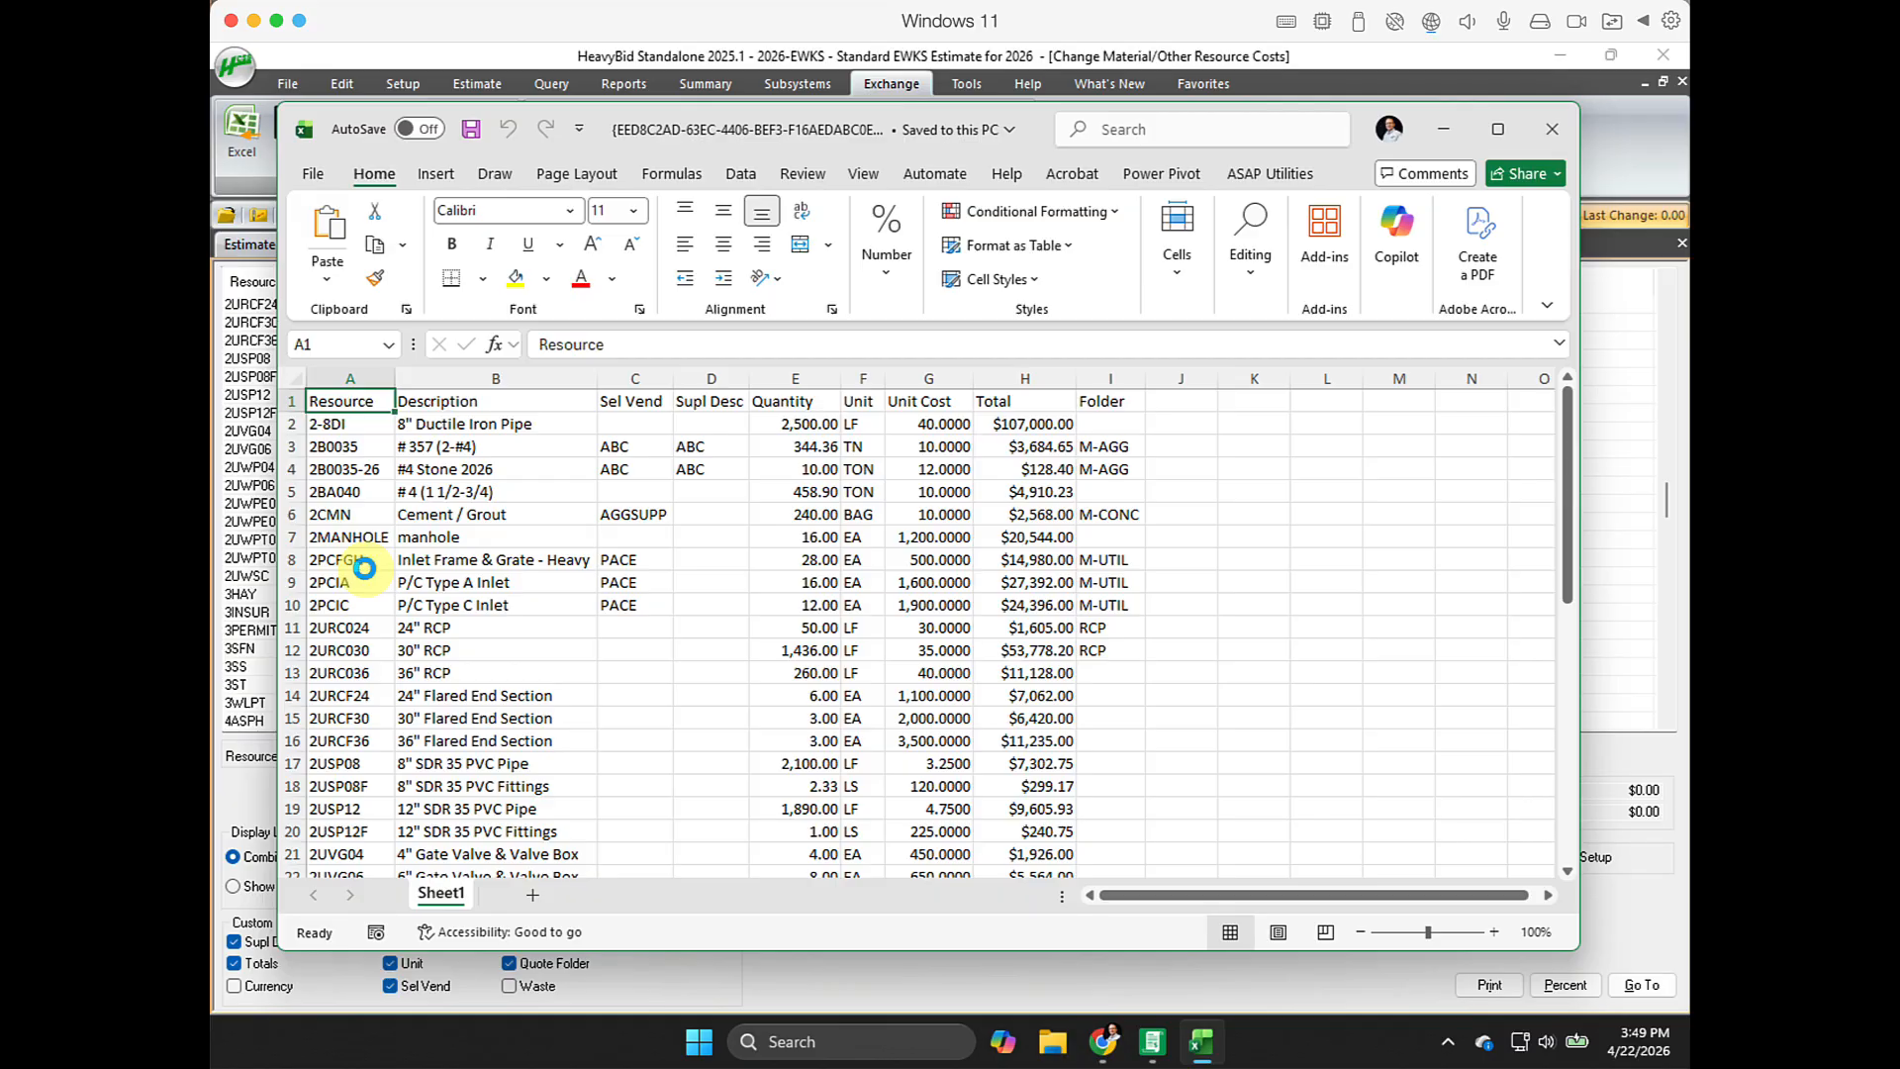
# Convert the exported resource data, Resource through Folder, into a table with headers and look over its rows.
pyautogui.hotkey('ctrl', 't')
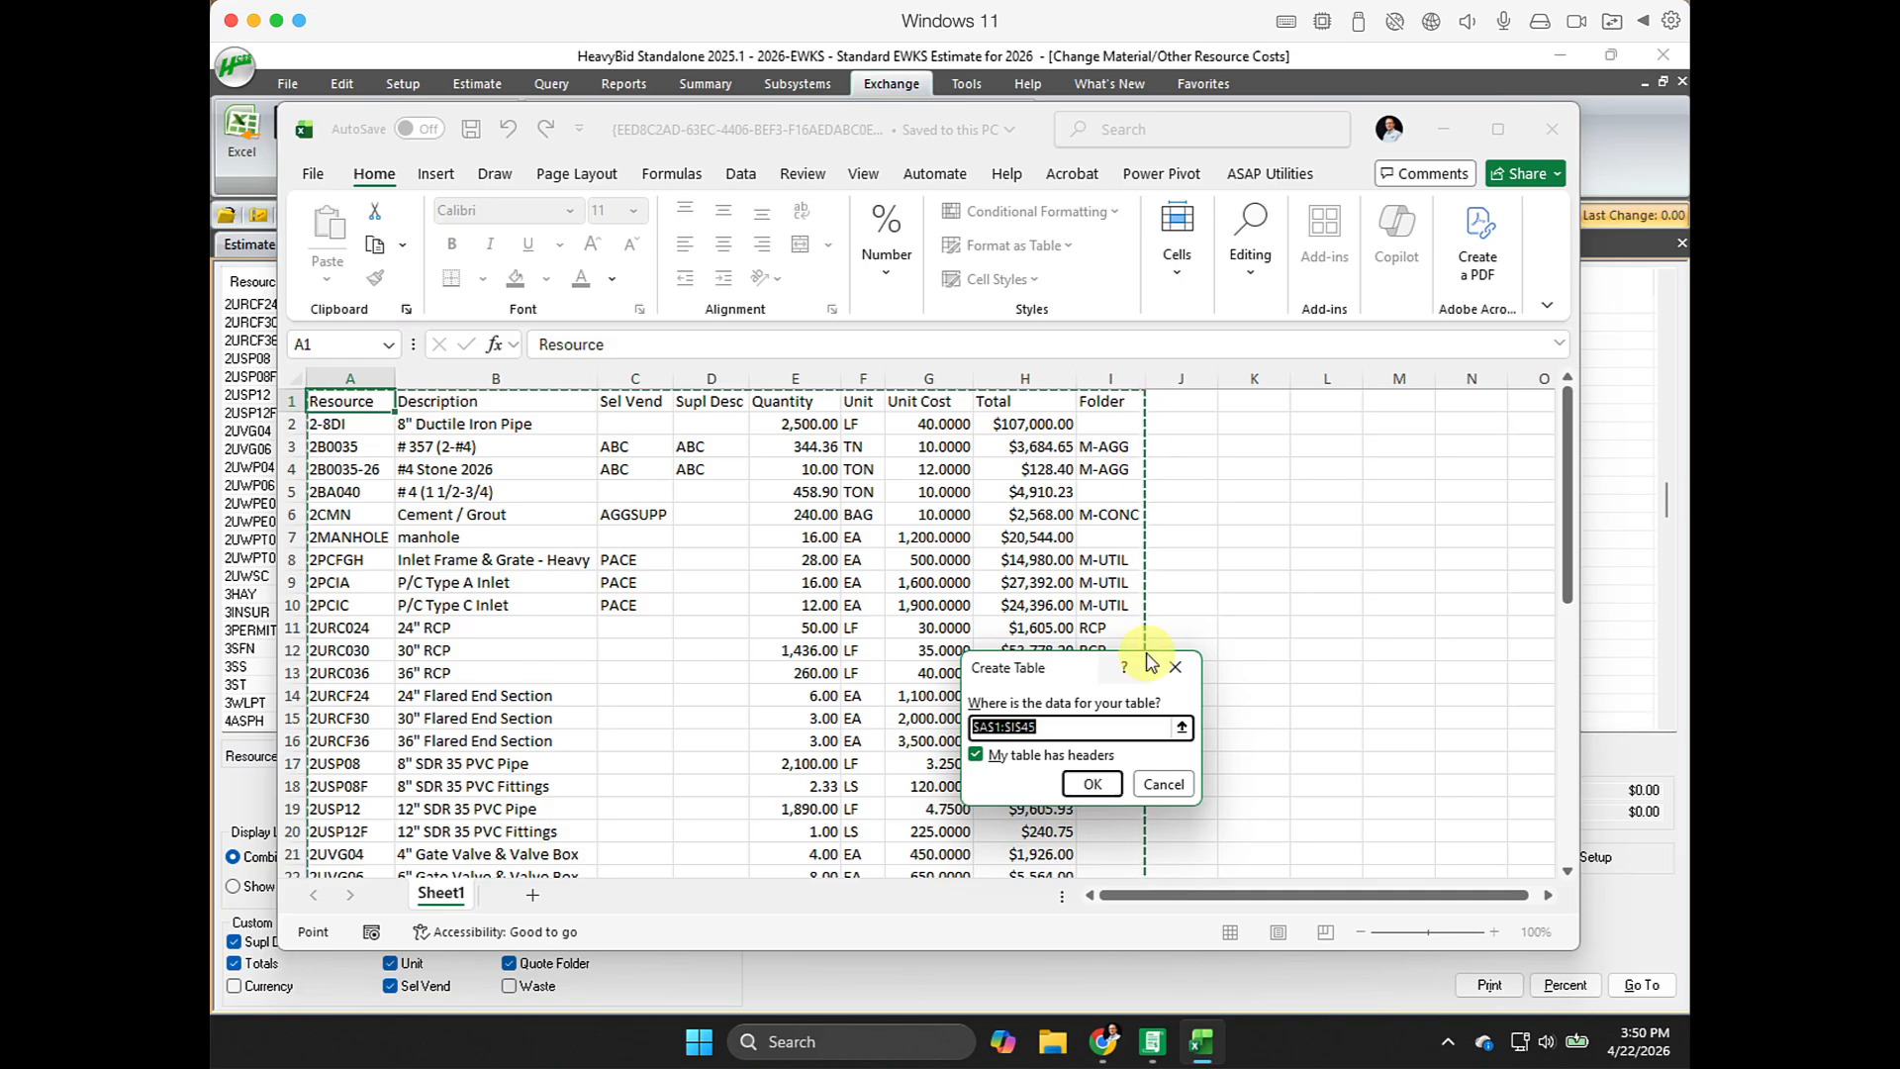
pyautogui.click(1092, 784)
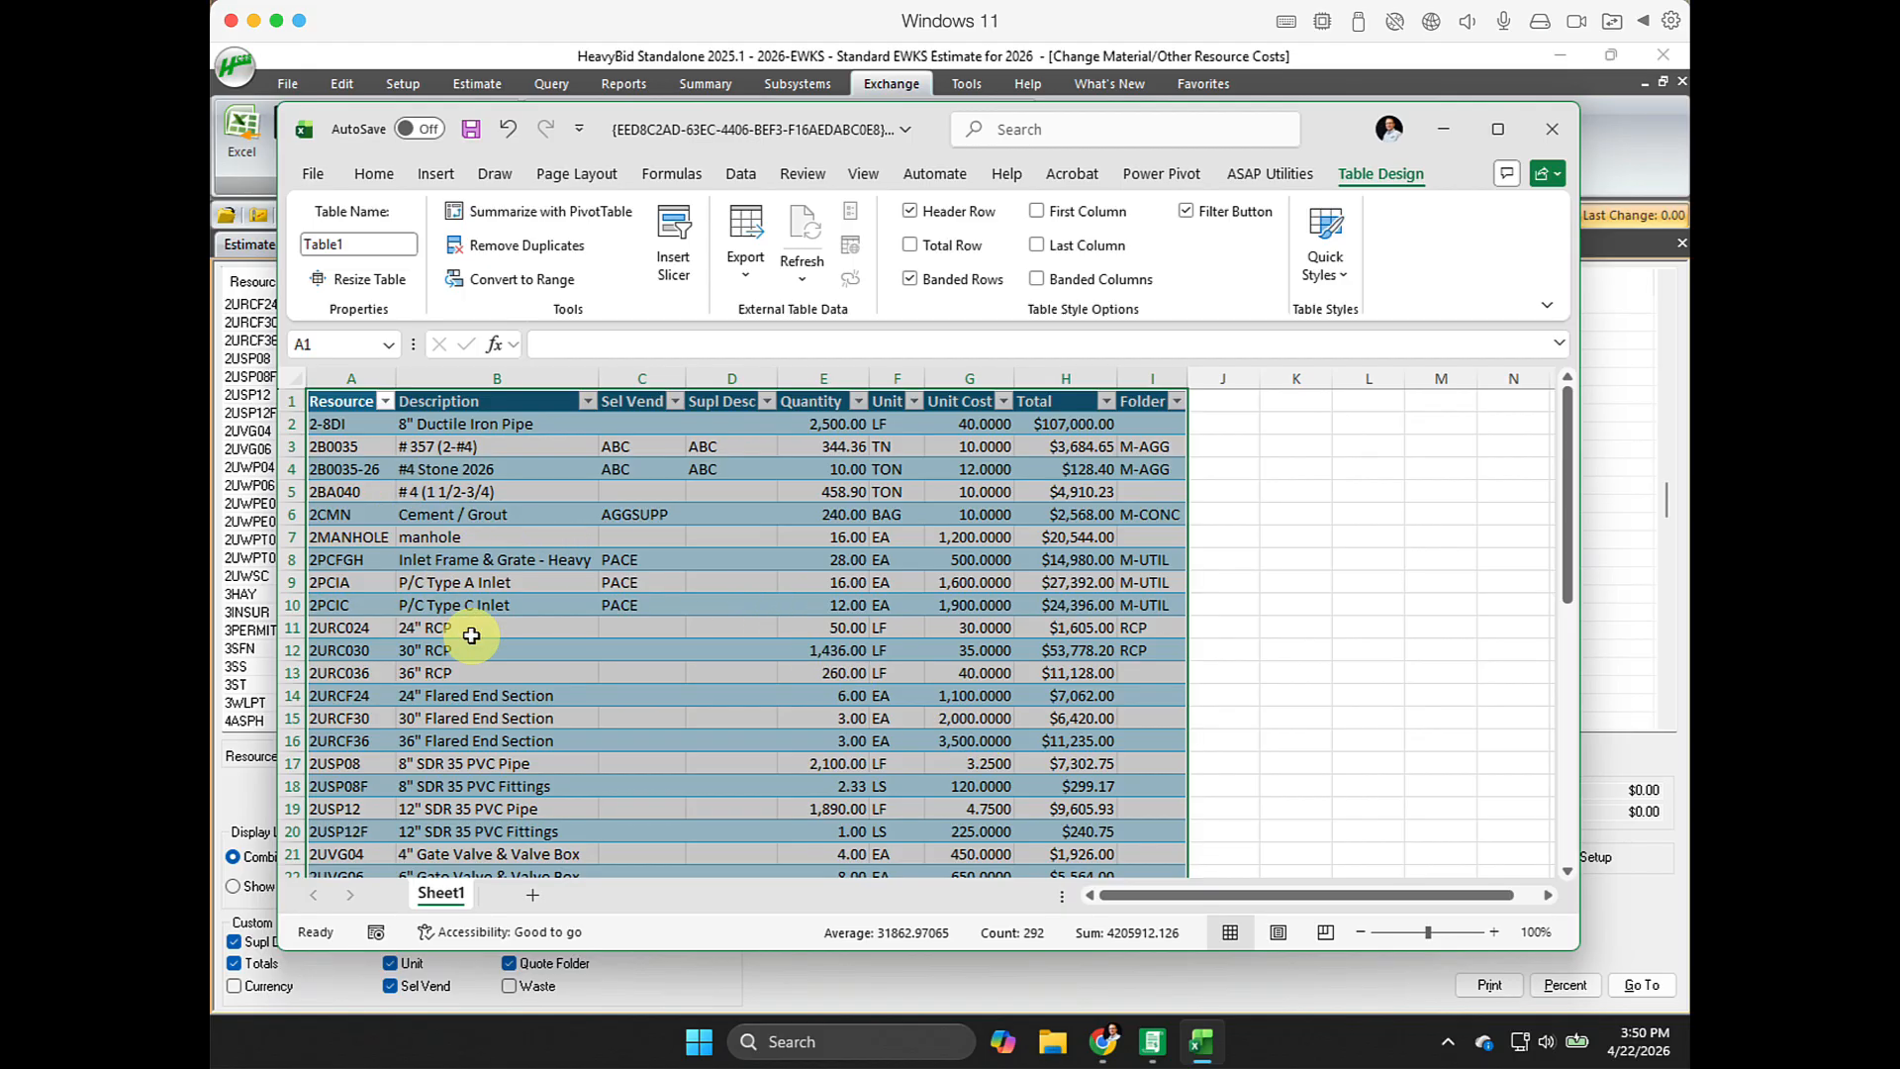
pyautogui.scroll(-3, 471, 636)
pyautogui.scroll(2, 471, 636)
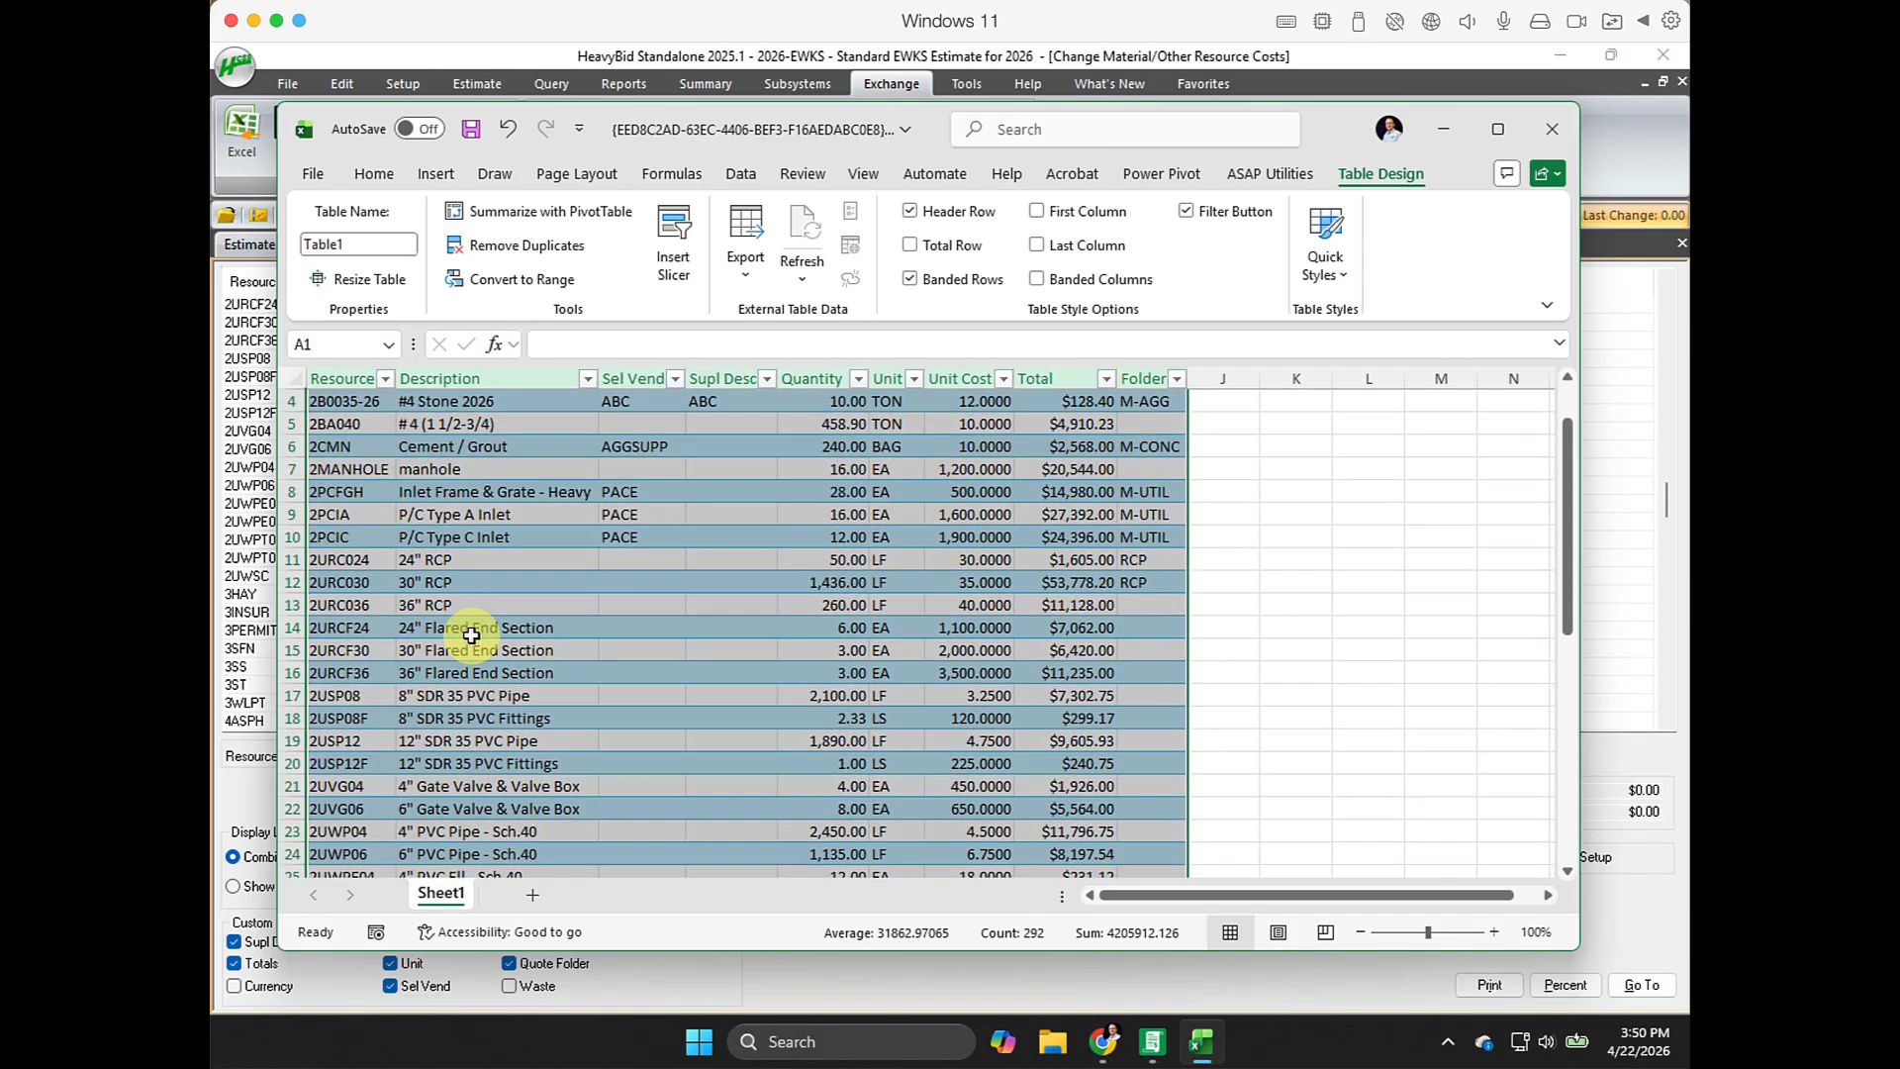
pyautogui.scroll(2, 471, 635)
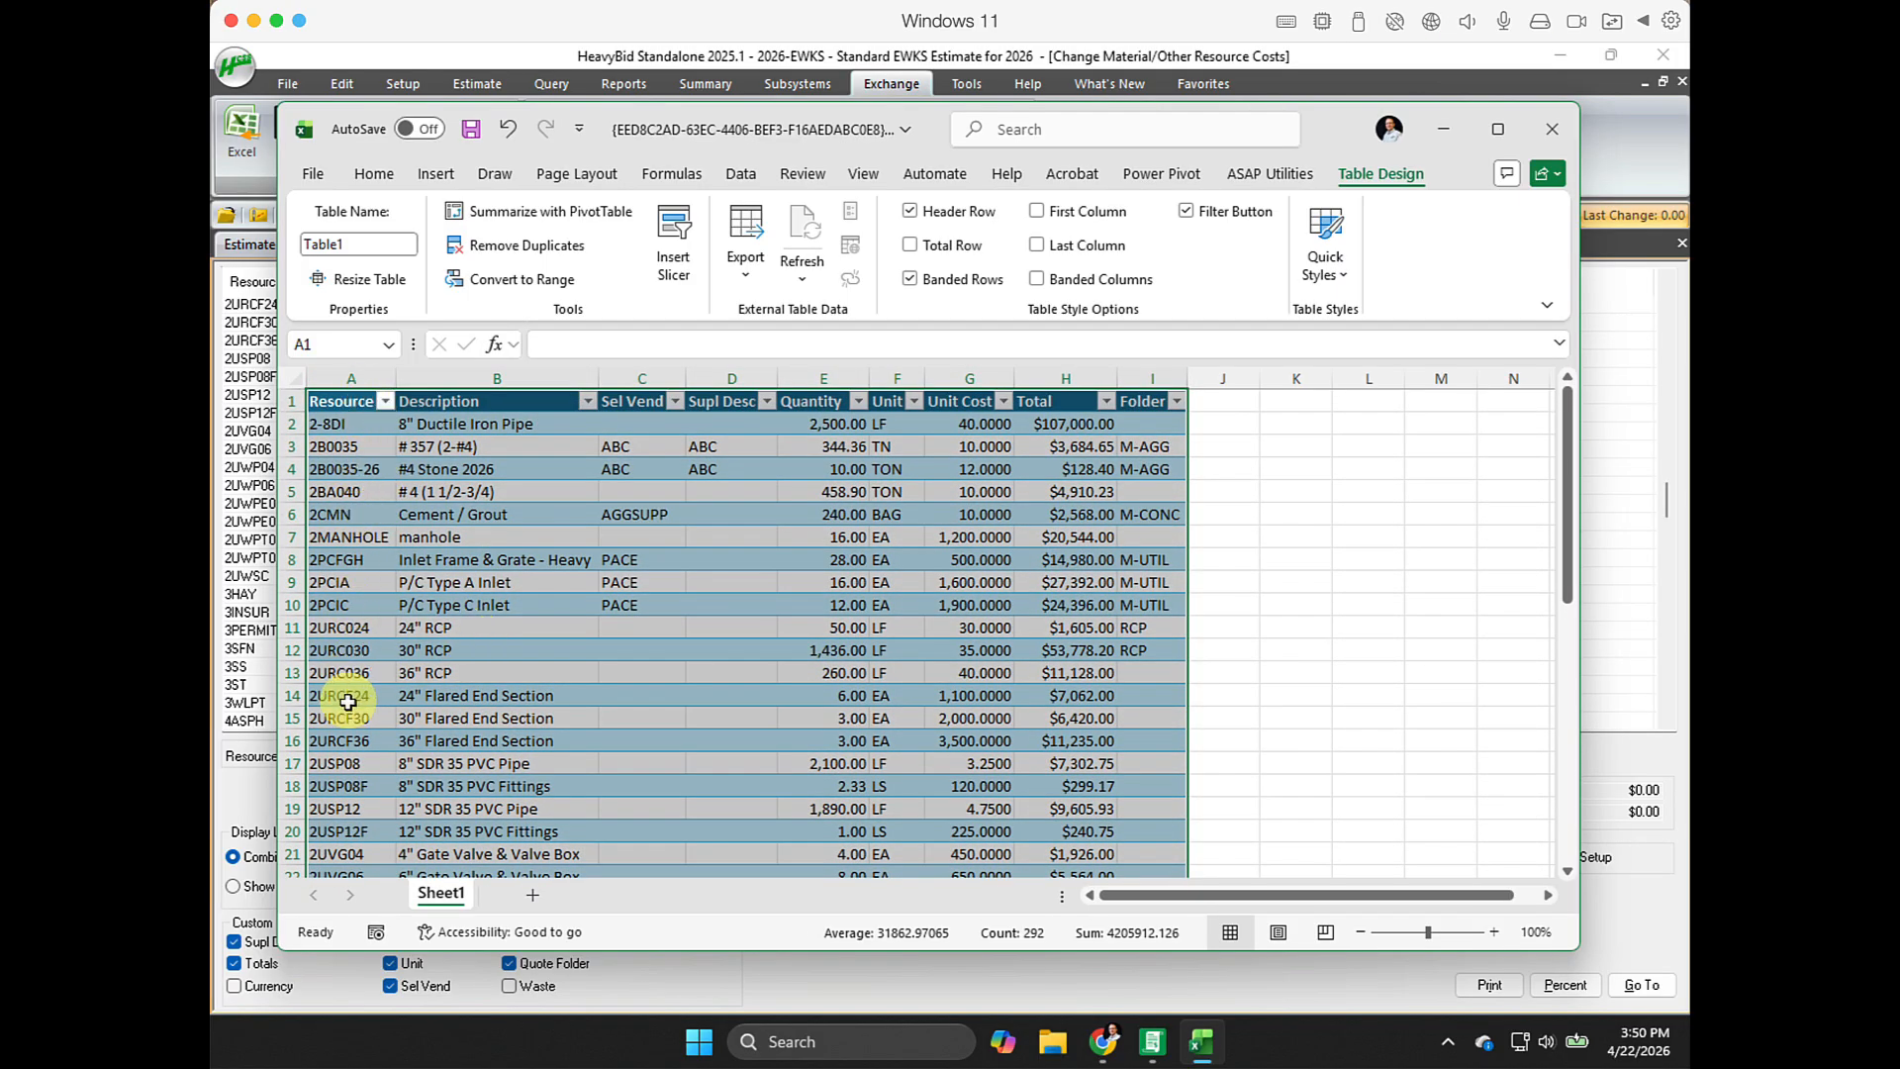
# Sort the table by Resource in ascending order and review the grouped material rows down to the valves and PVC pipe.
pyautogui.click(389, 408)
pyautogui.click(342, 426)
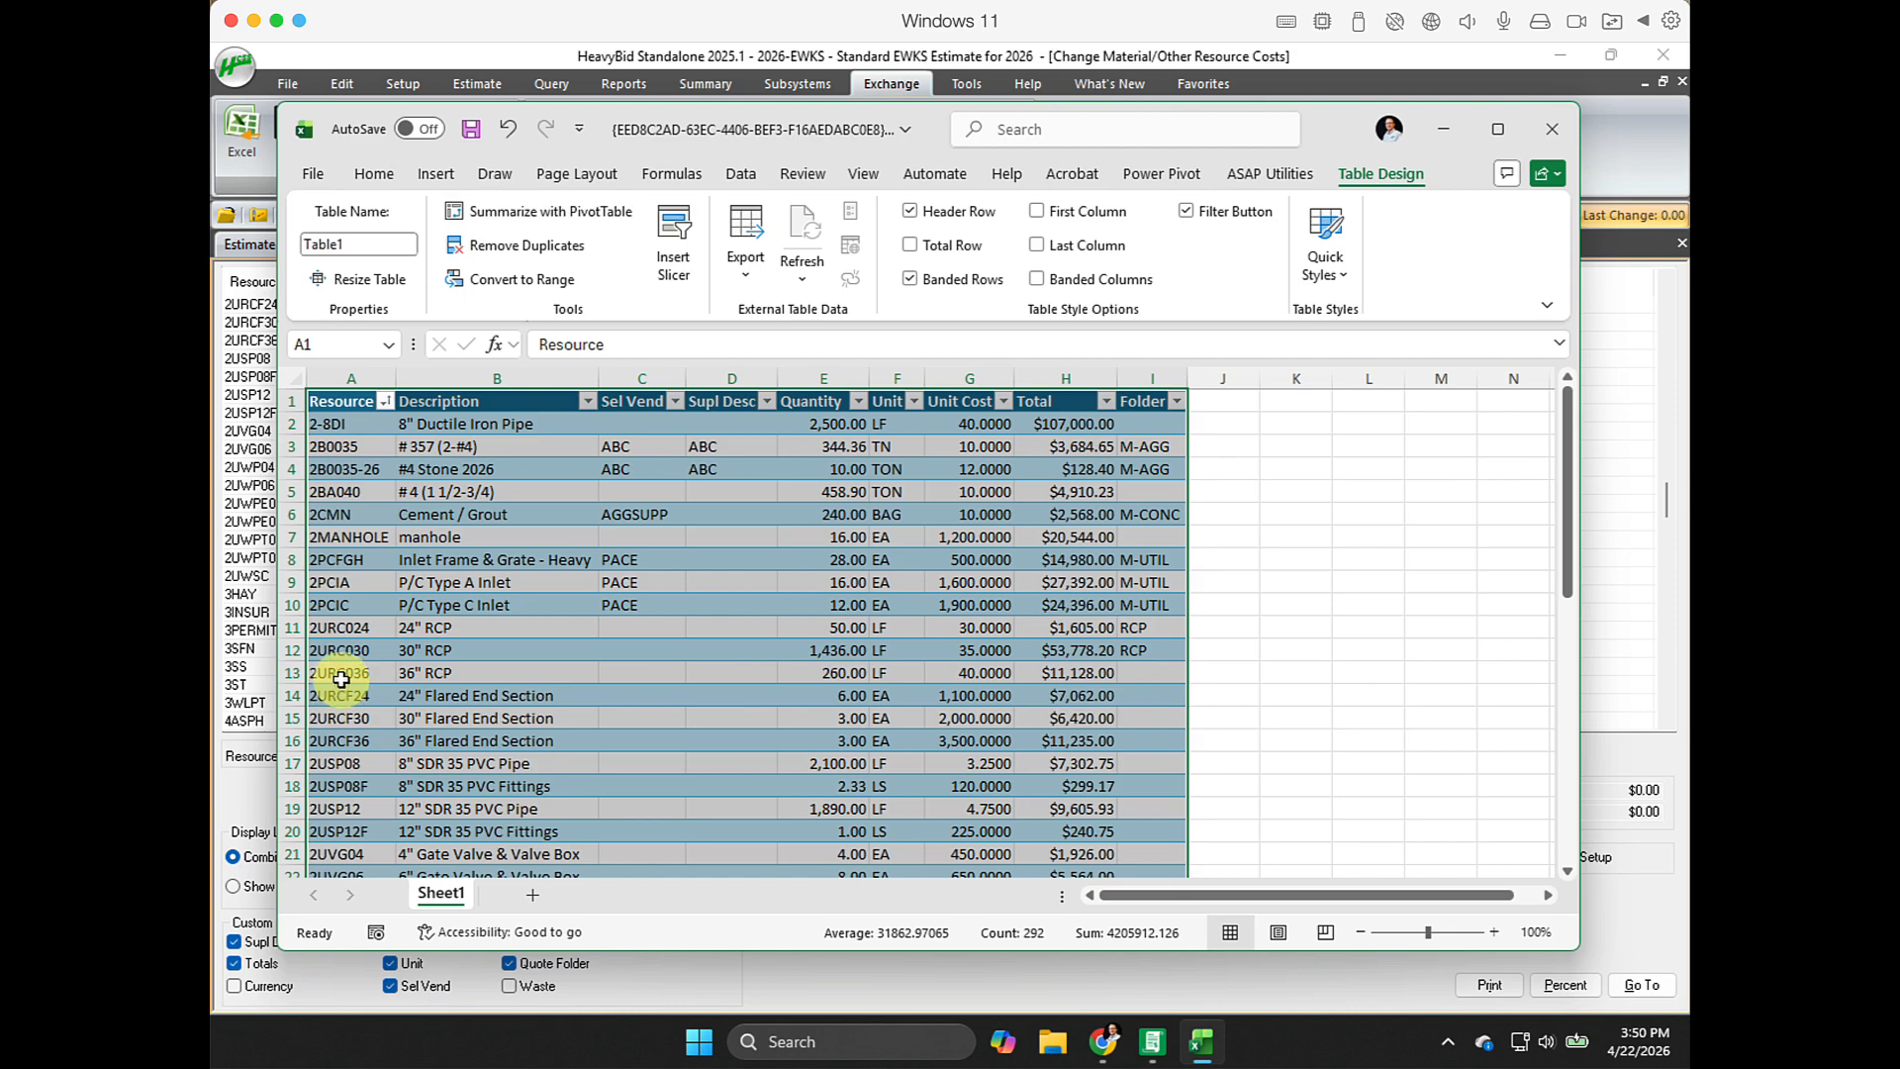
pyautogui.scroll(-3, 342, 683)
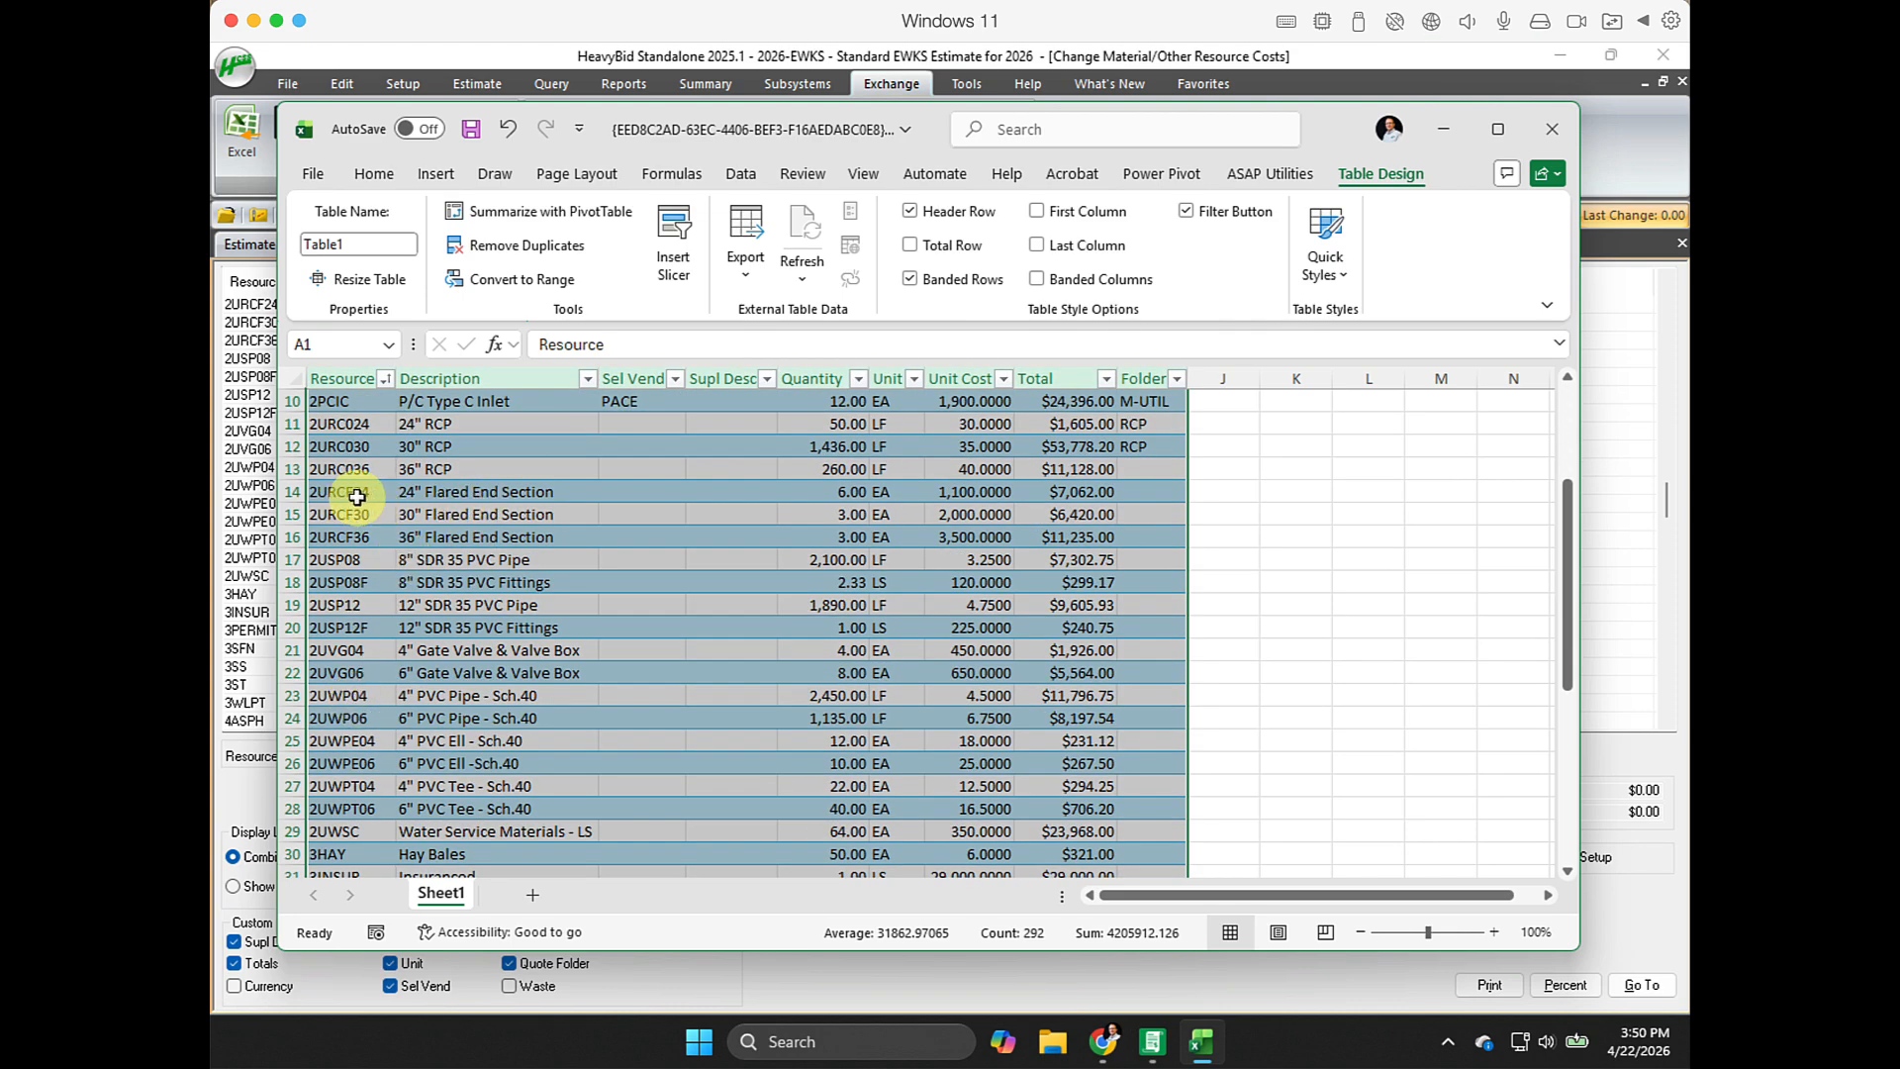
pyautogui.scroll(-2, 509, 564)
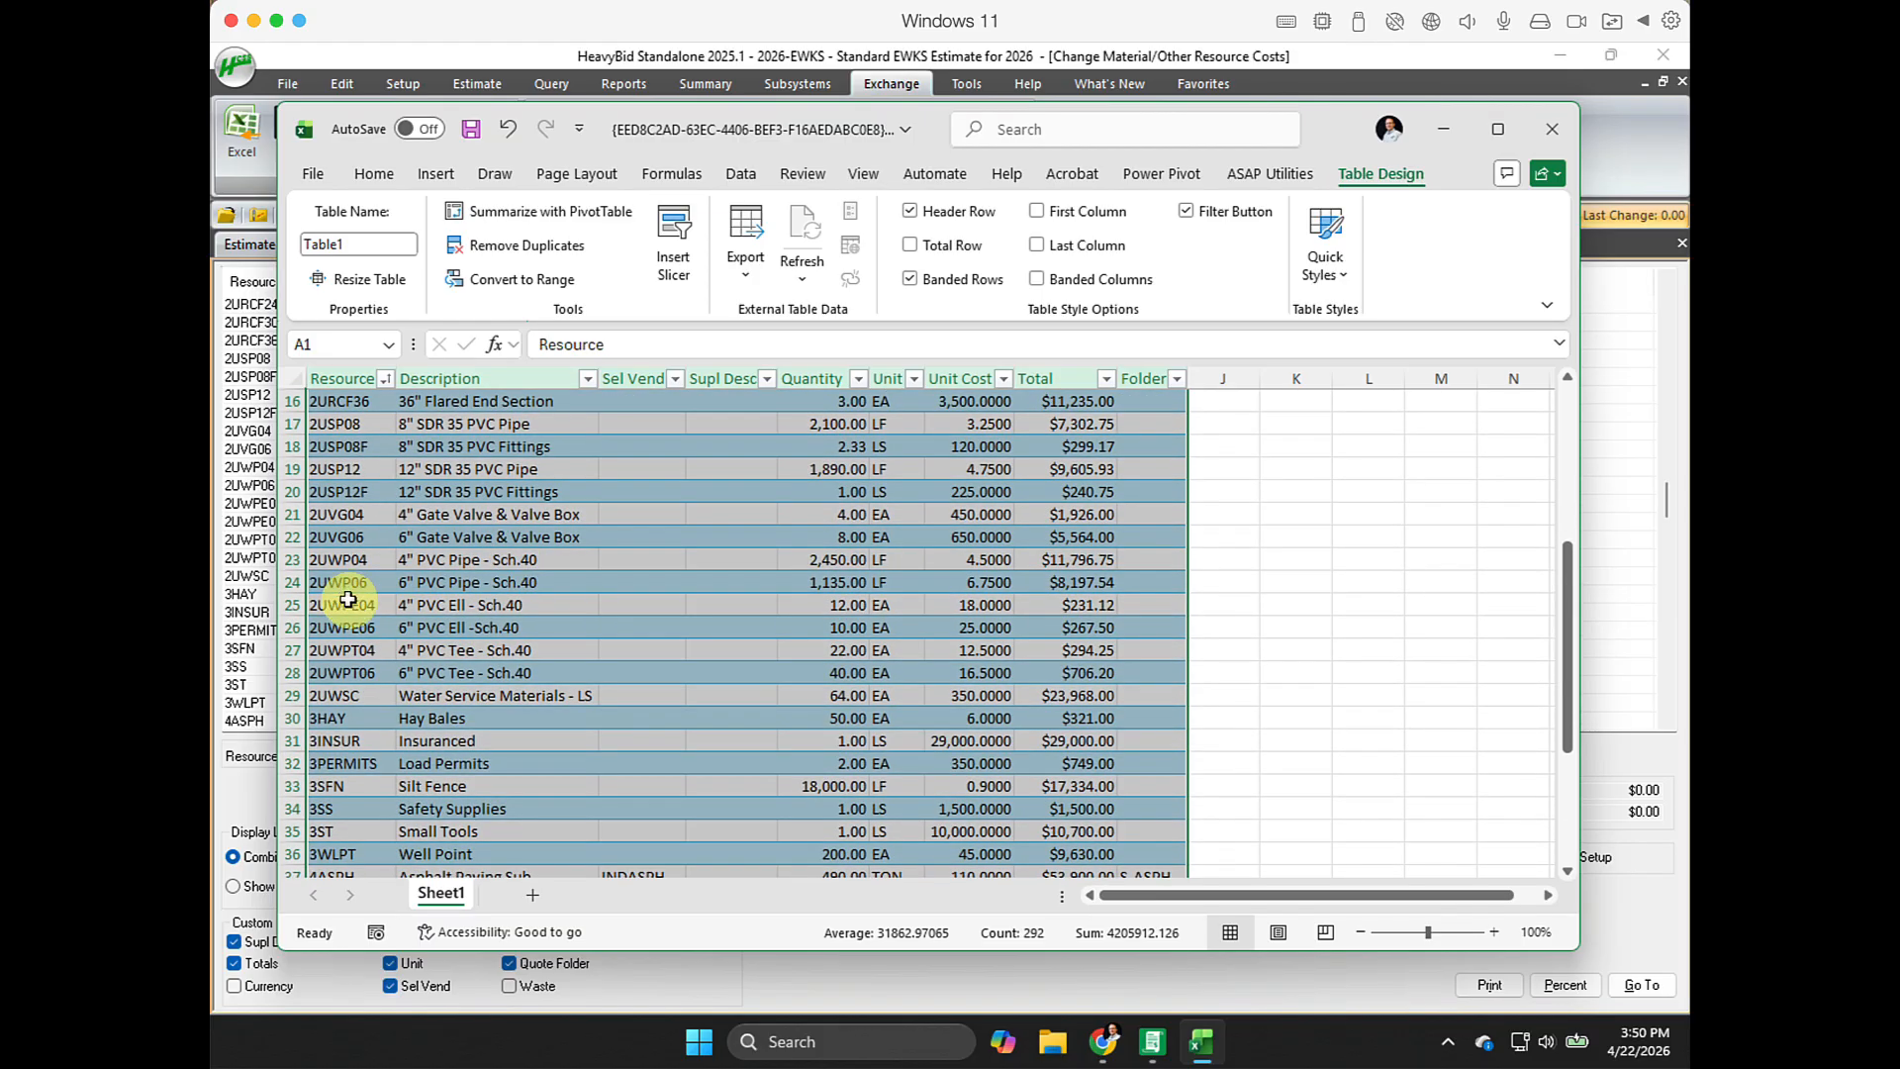
pyautogui.click(350, 589)
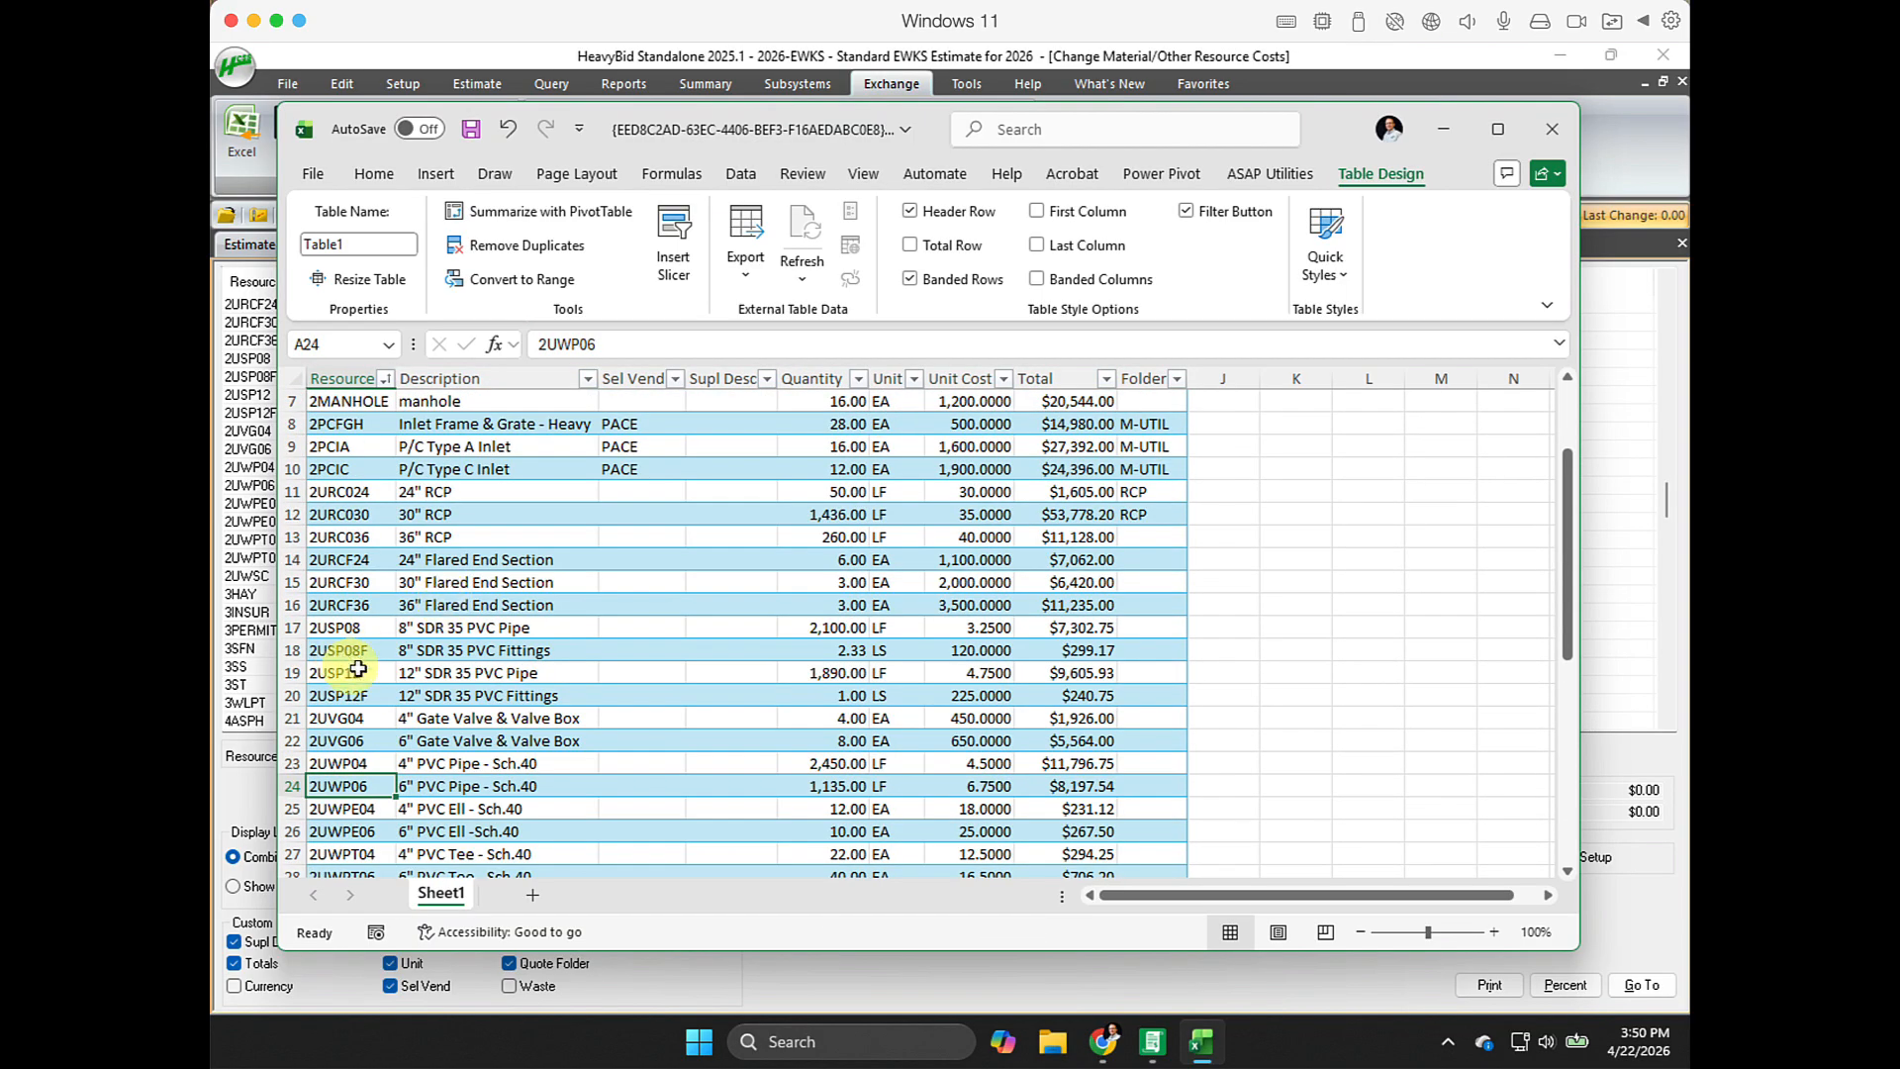
pyautogui.moveTo(421, 721); pyautogui.dragTo(431, 752)
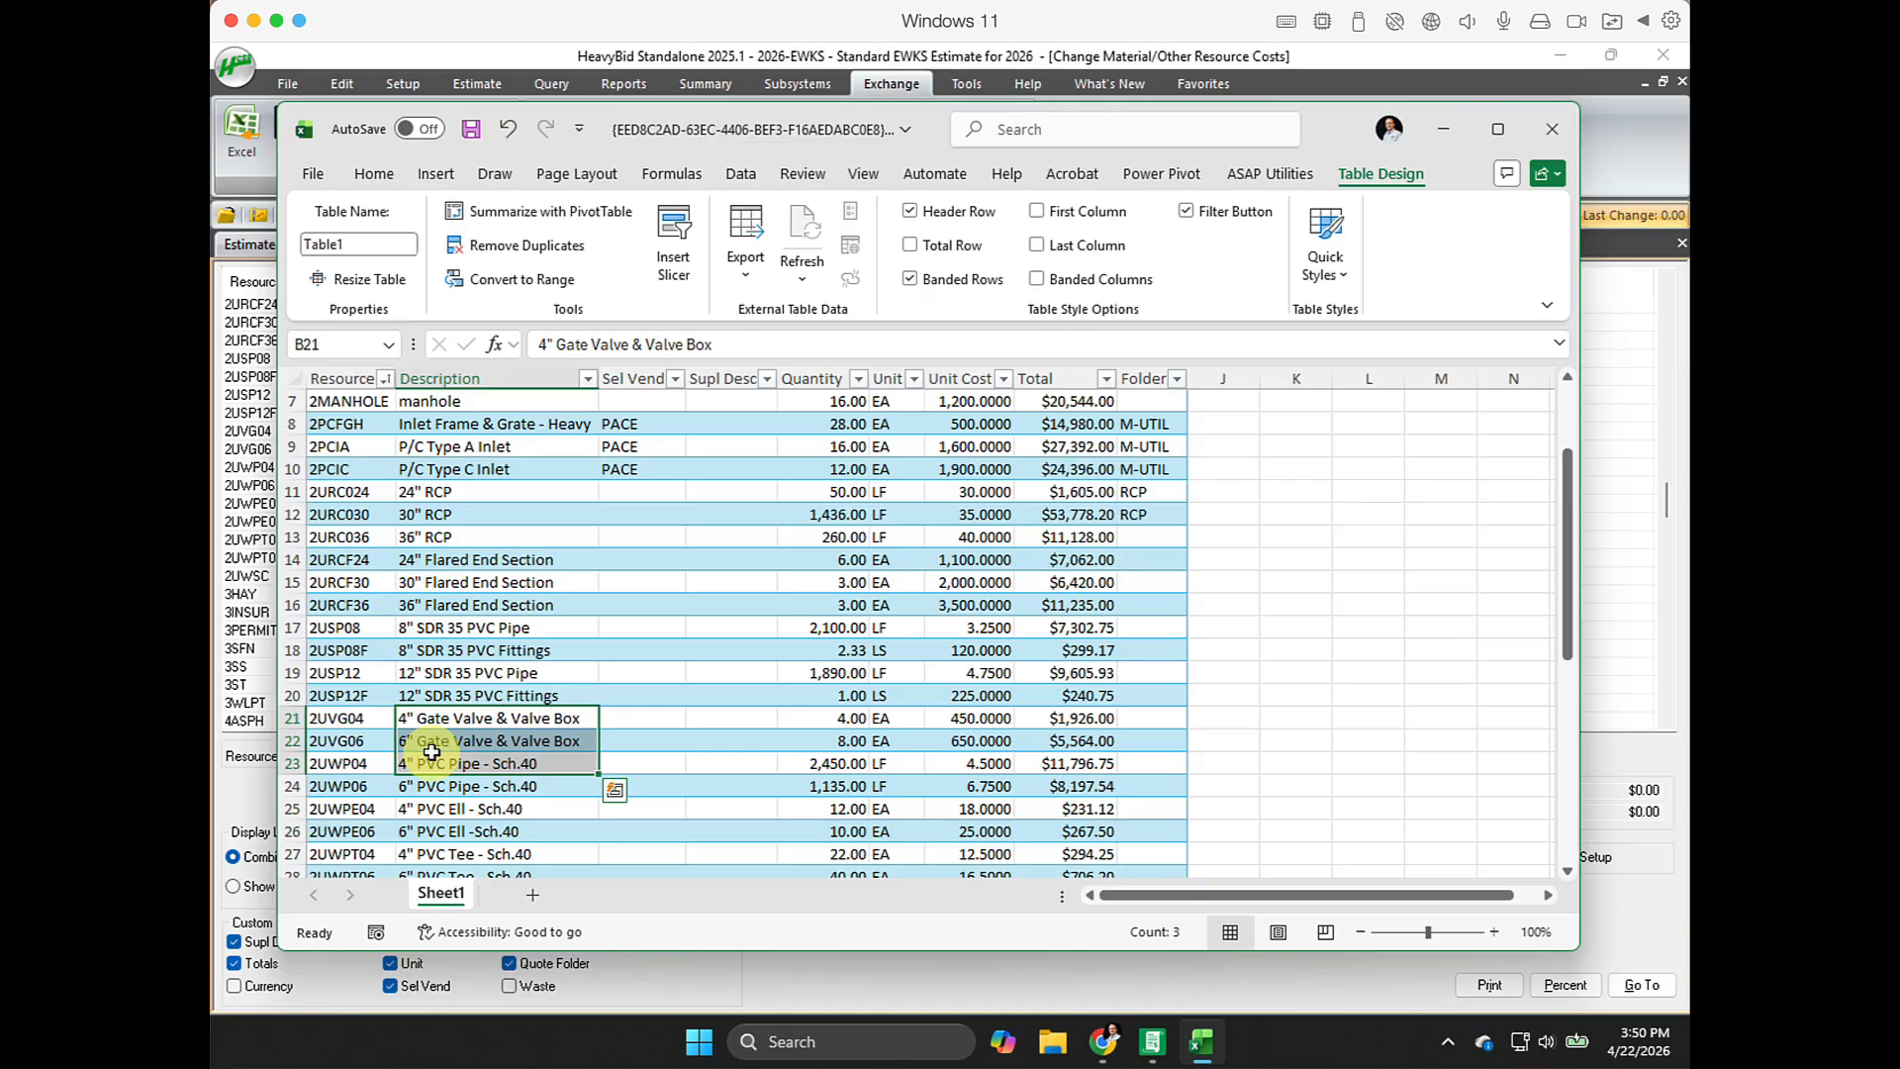
pyautogui.scroll(2, 456, 720)
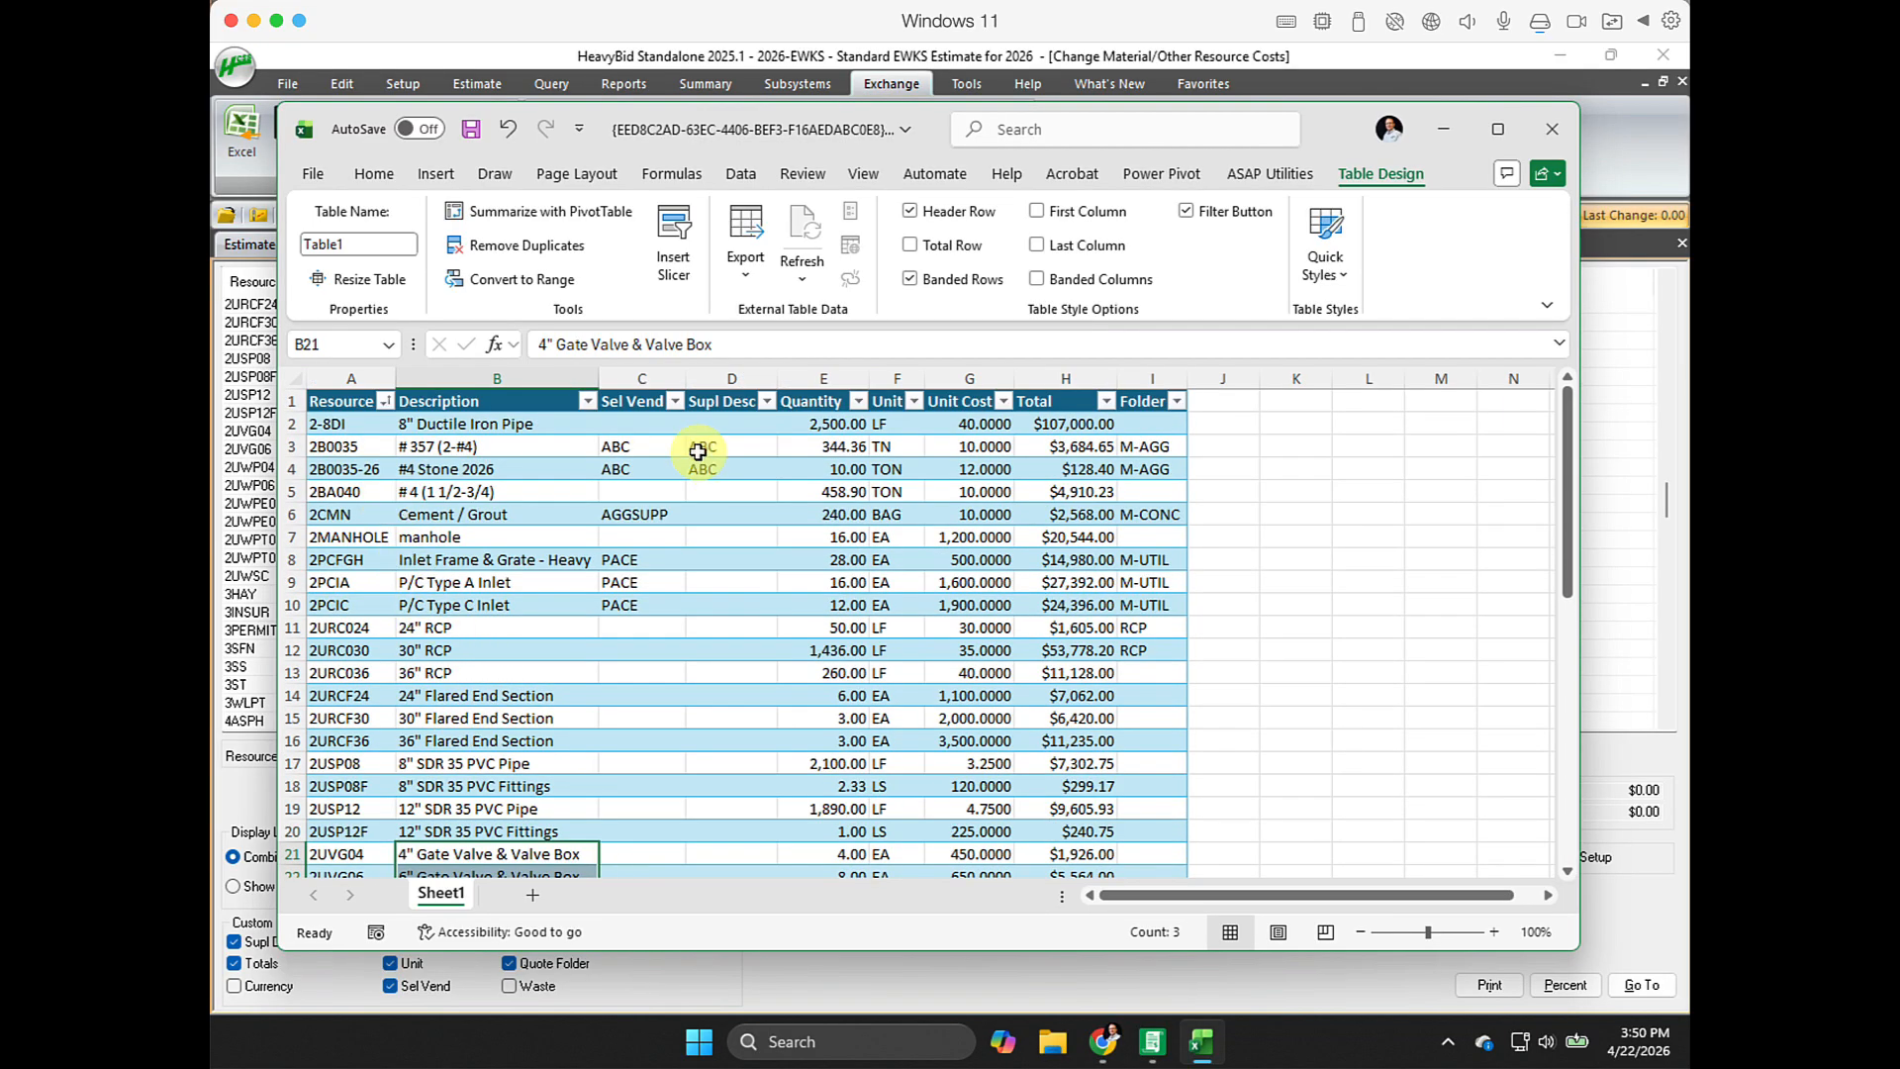
# Sort the table A to Z by Sel Vend, followed by an A to Z sort on Supl Desc.
pyautogui.click(672, 401)
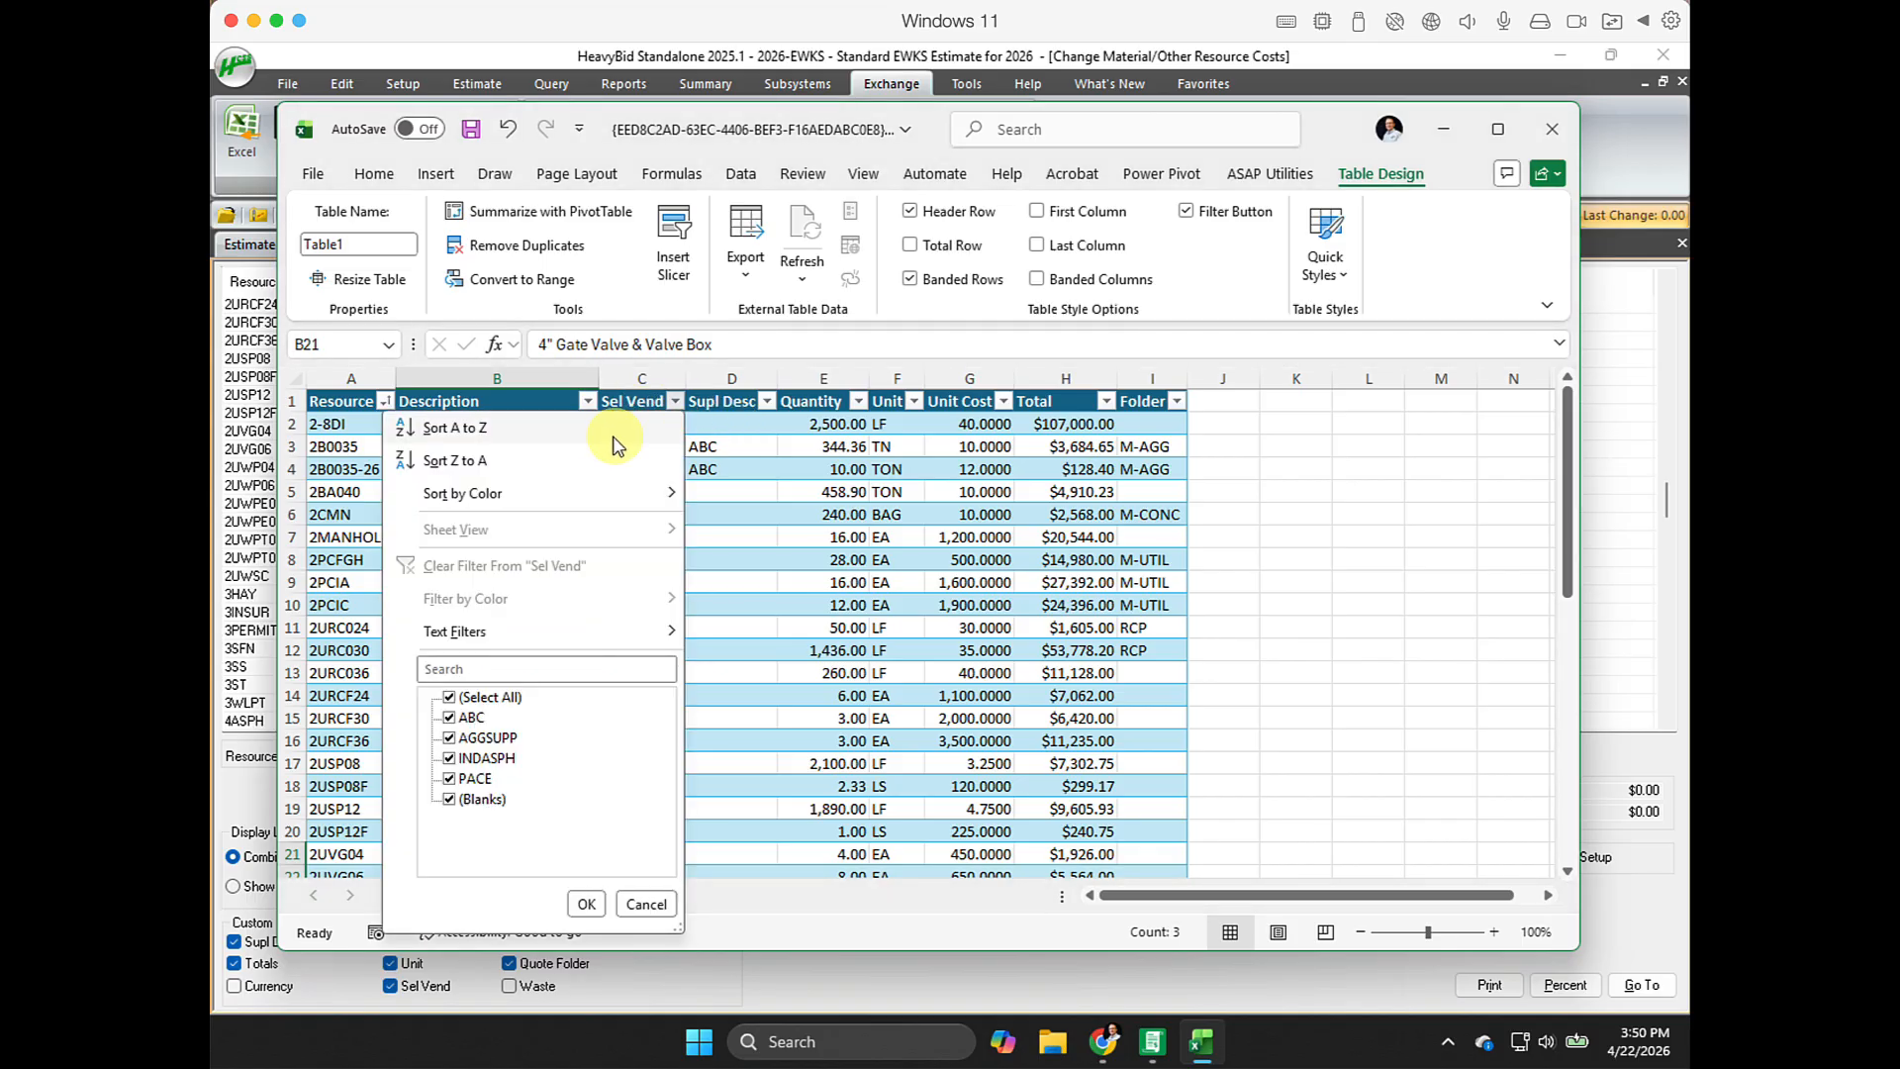
pyautogui.click(624, 424)
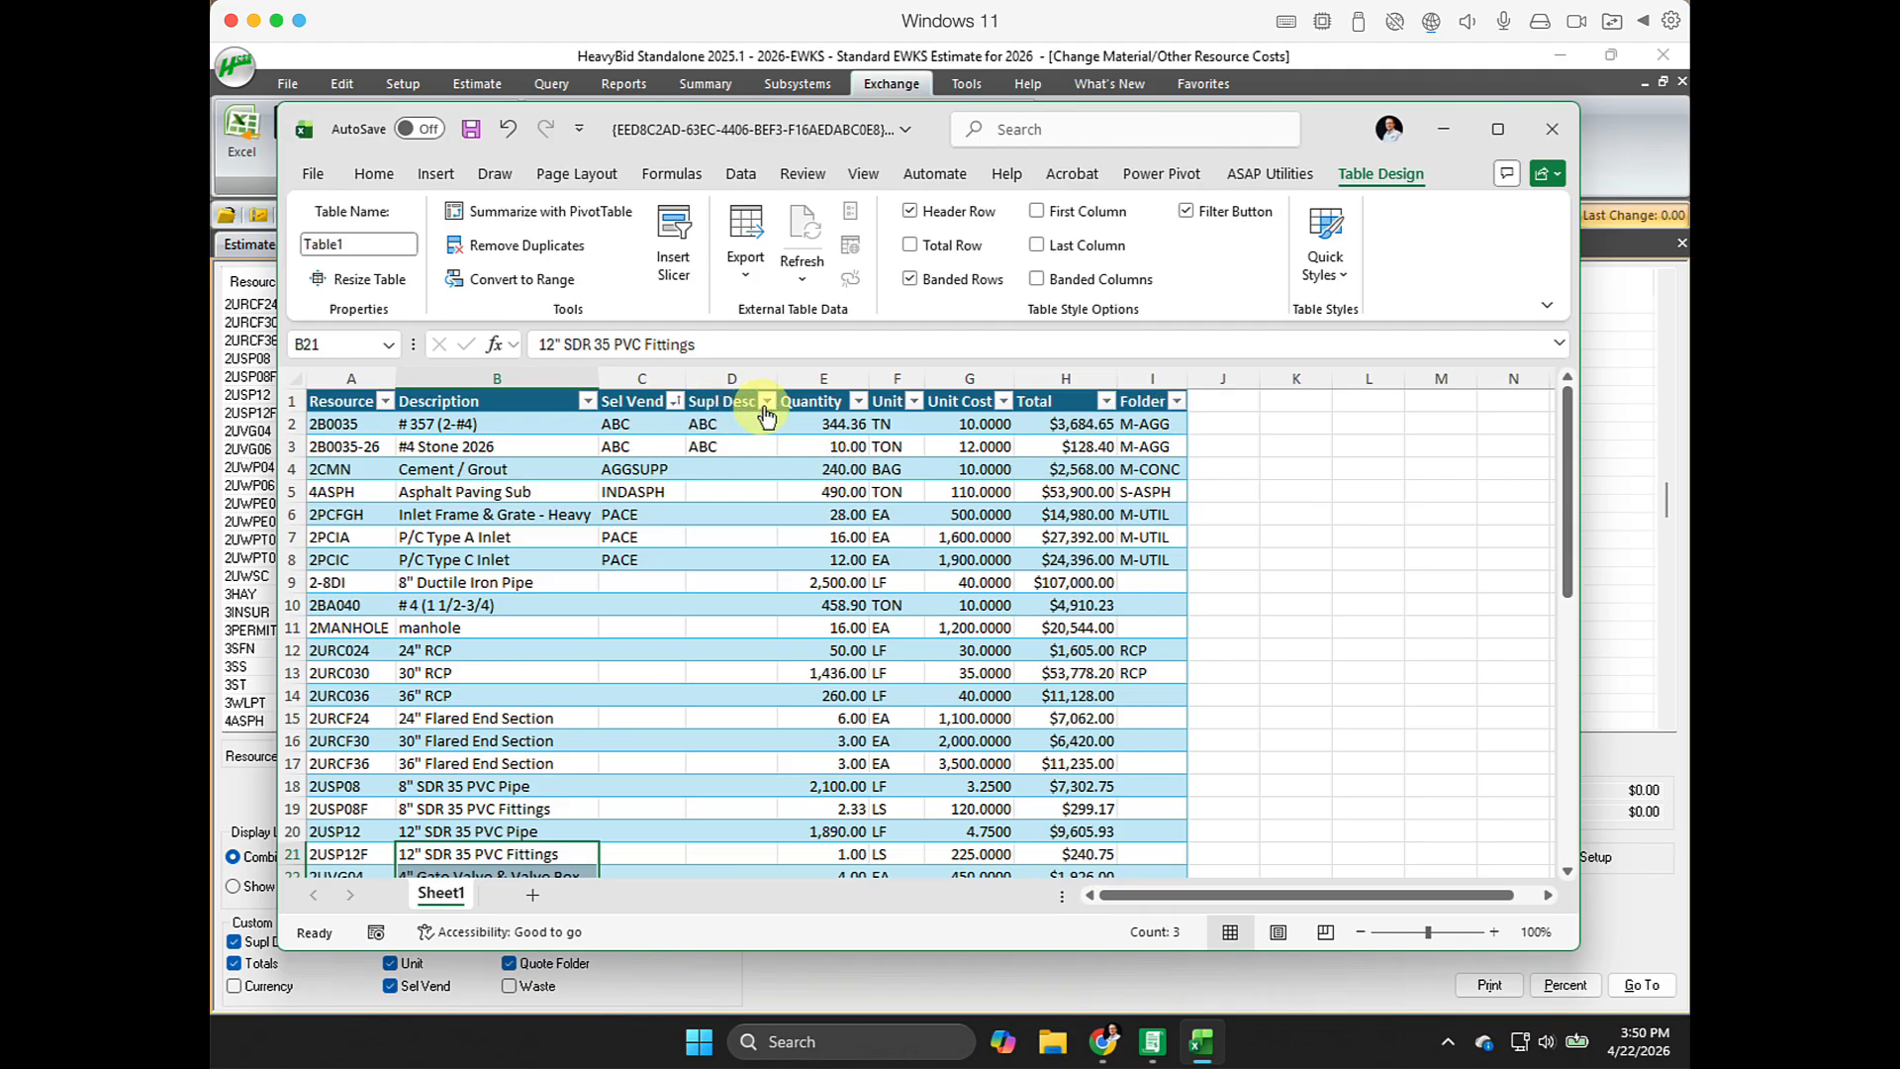
pyautogui.click(765, 401)
pyautogui.click(711, 429)
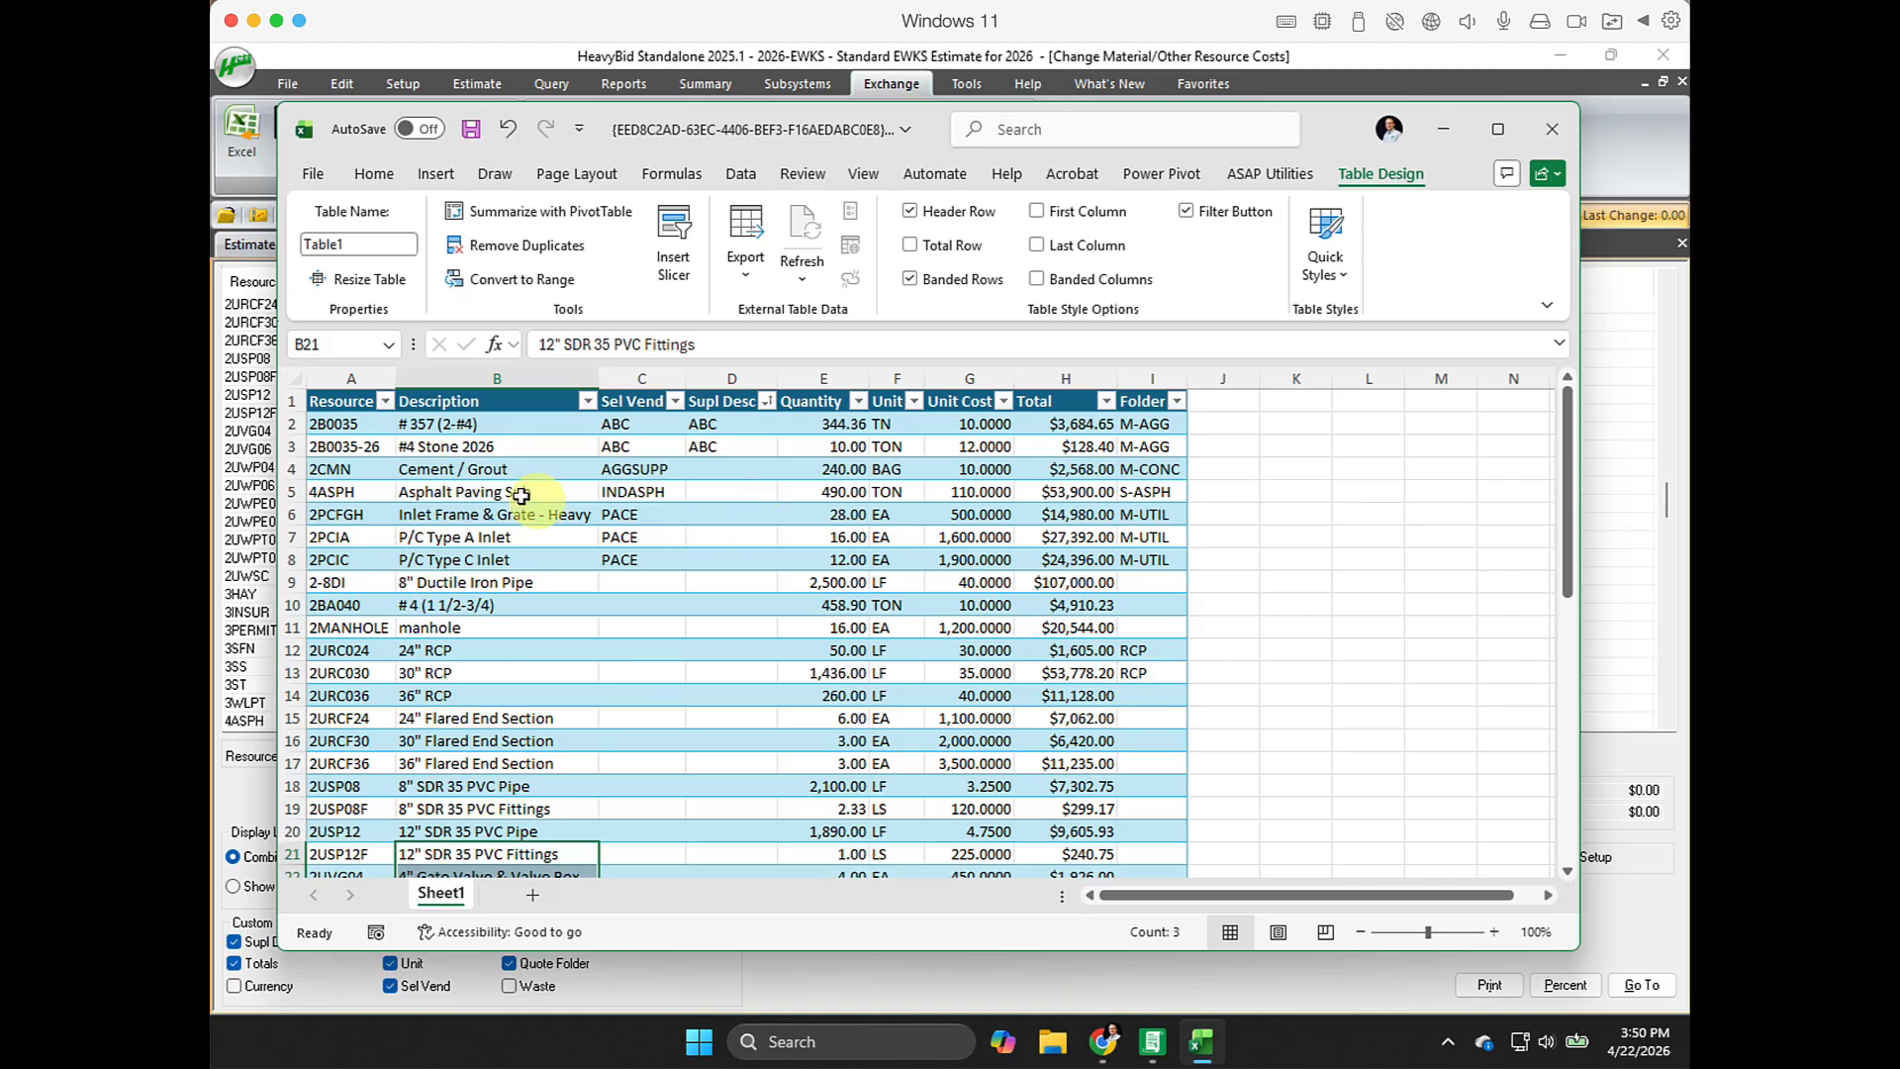
# Copy the Resource through Total cells of the two ABC rows, # 357 (2-#4) and #4 Stone 2026.
pyautogui.click(346, 422)
pyautogui.moveTo(347, 422); pyautogui.dragTo(1076, 452)
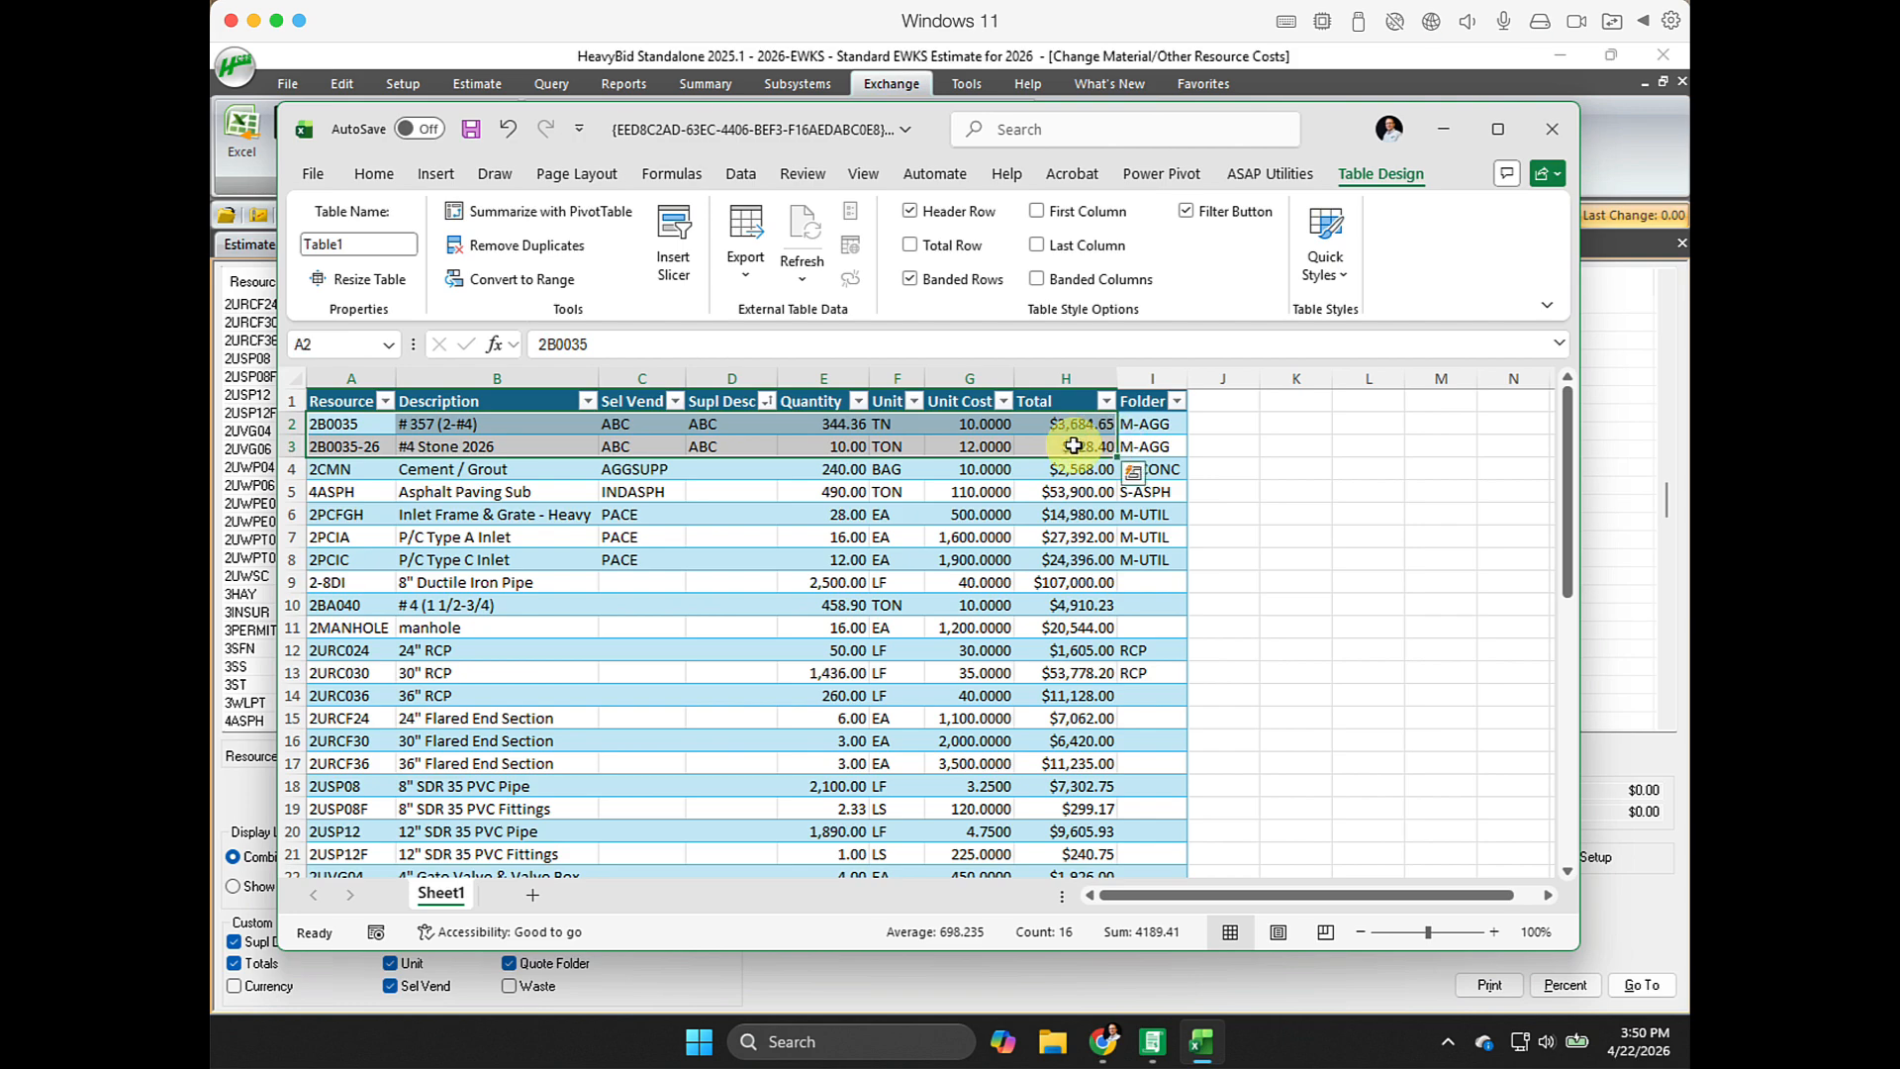
pyautogui.rightClick(1076, 453)
pyautogui.click(1135, 260)
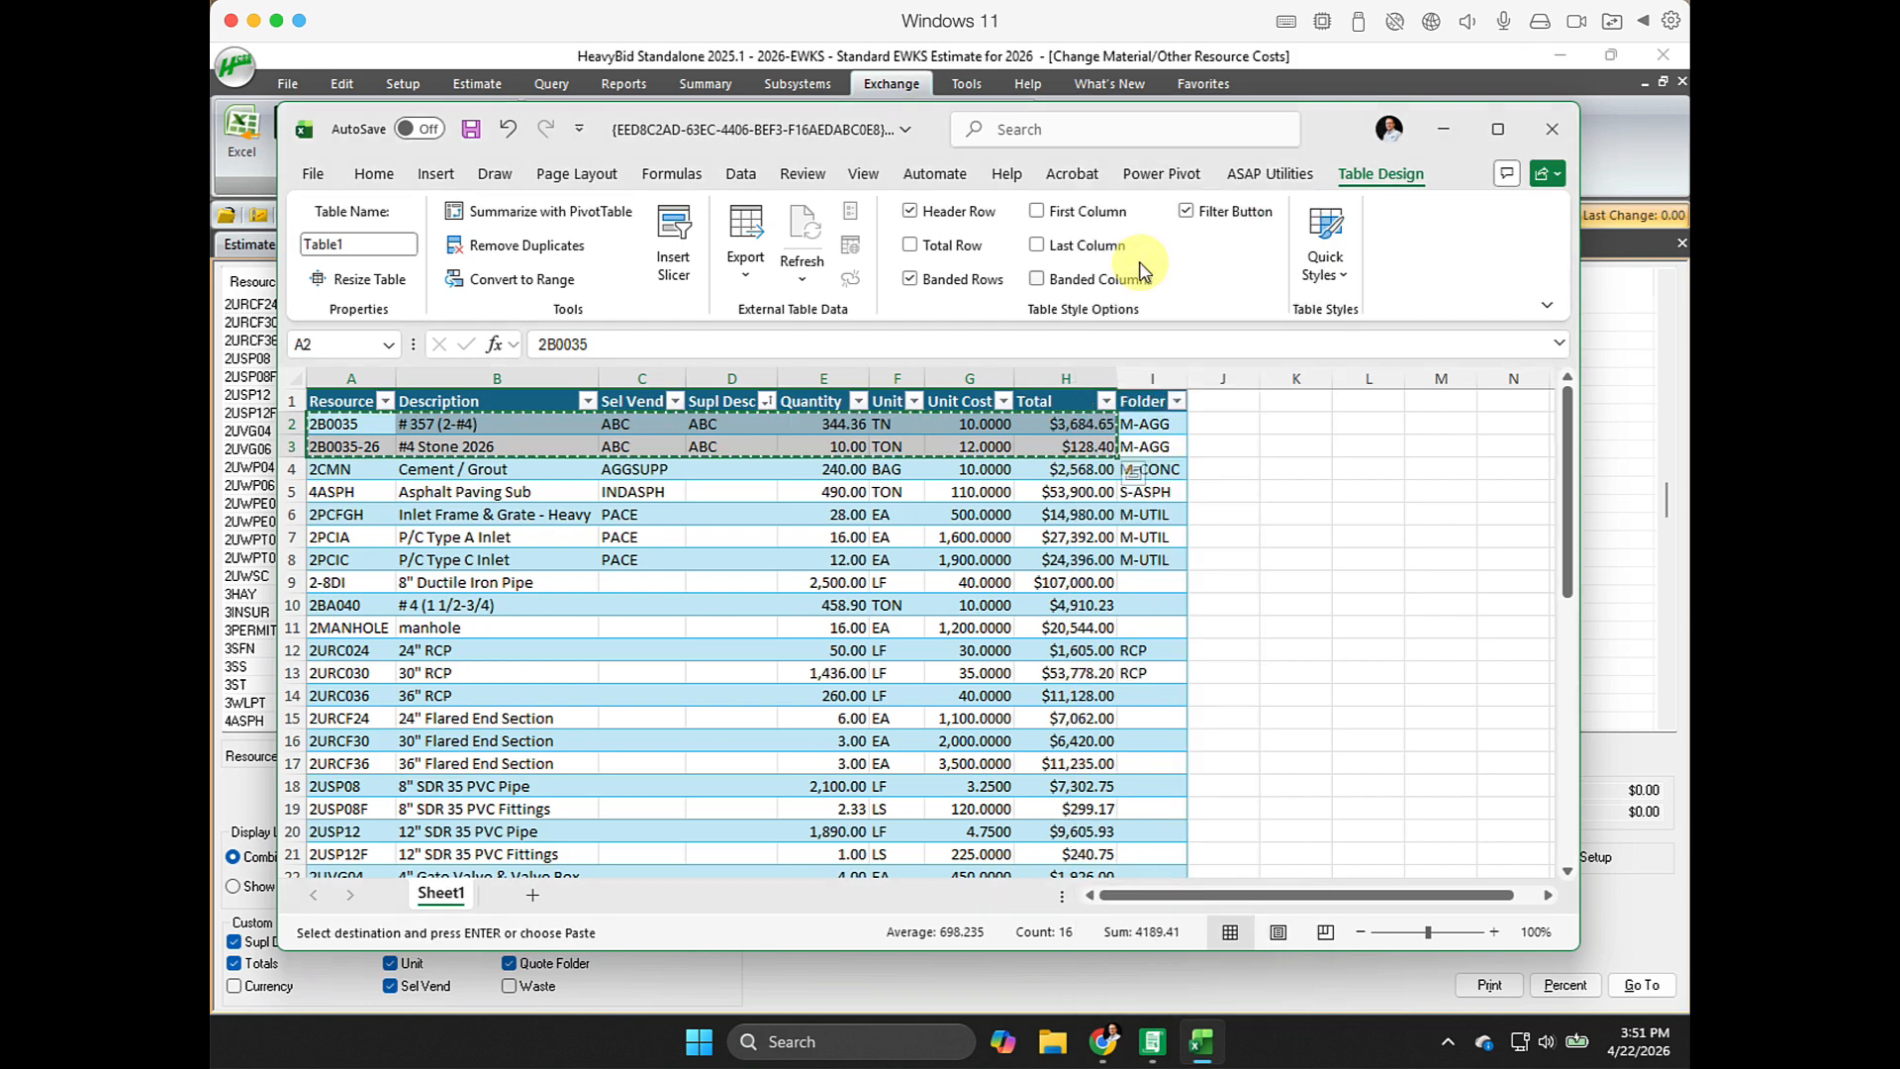
# Add a new sheet named Agg and paste the copied aggregate rows starting at cell A1.
pyautogui.click(533, 896)
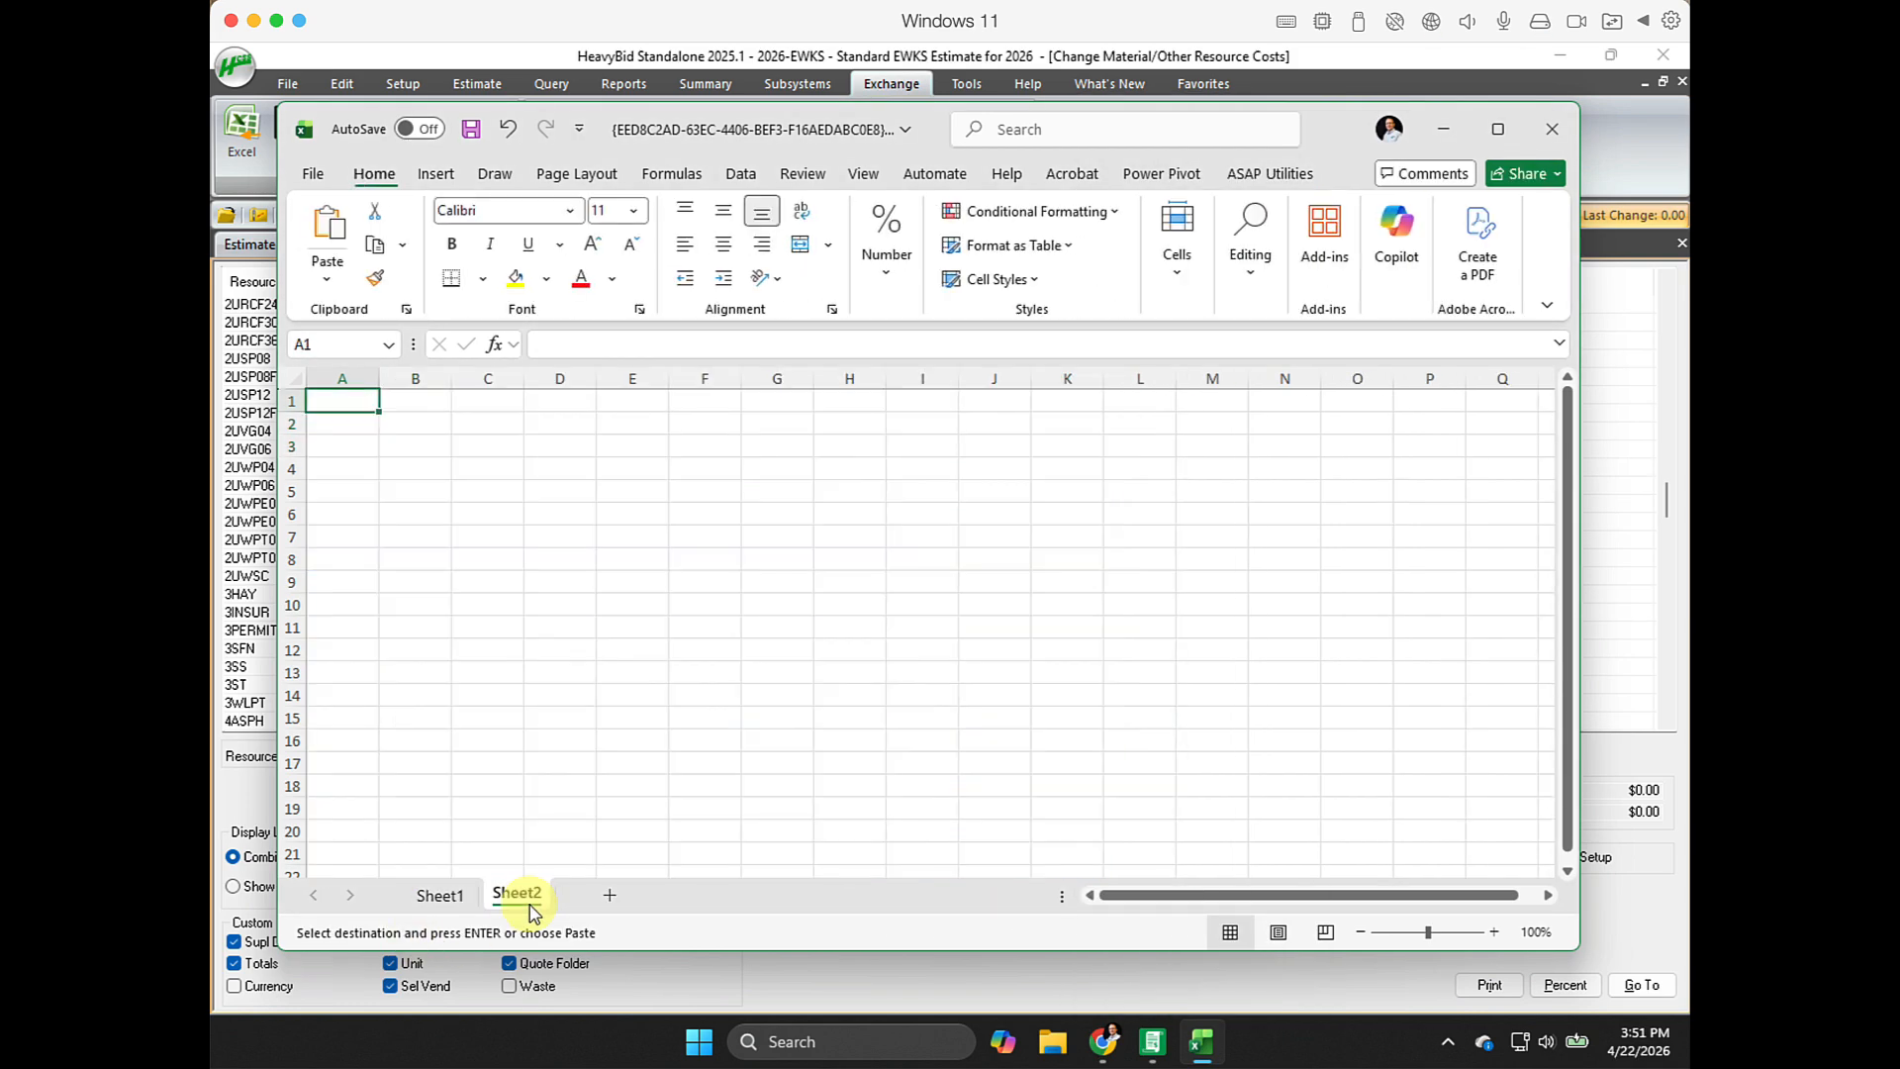
pyautogui.doubleClick(526, 895)
pyautogui.write('A')
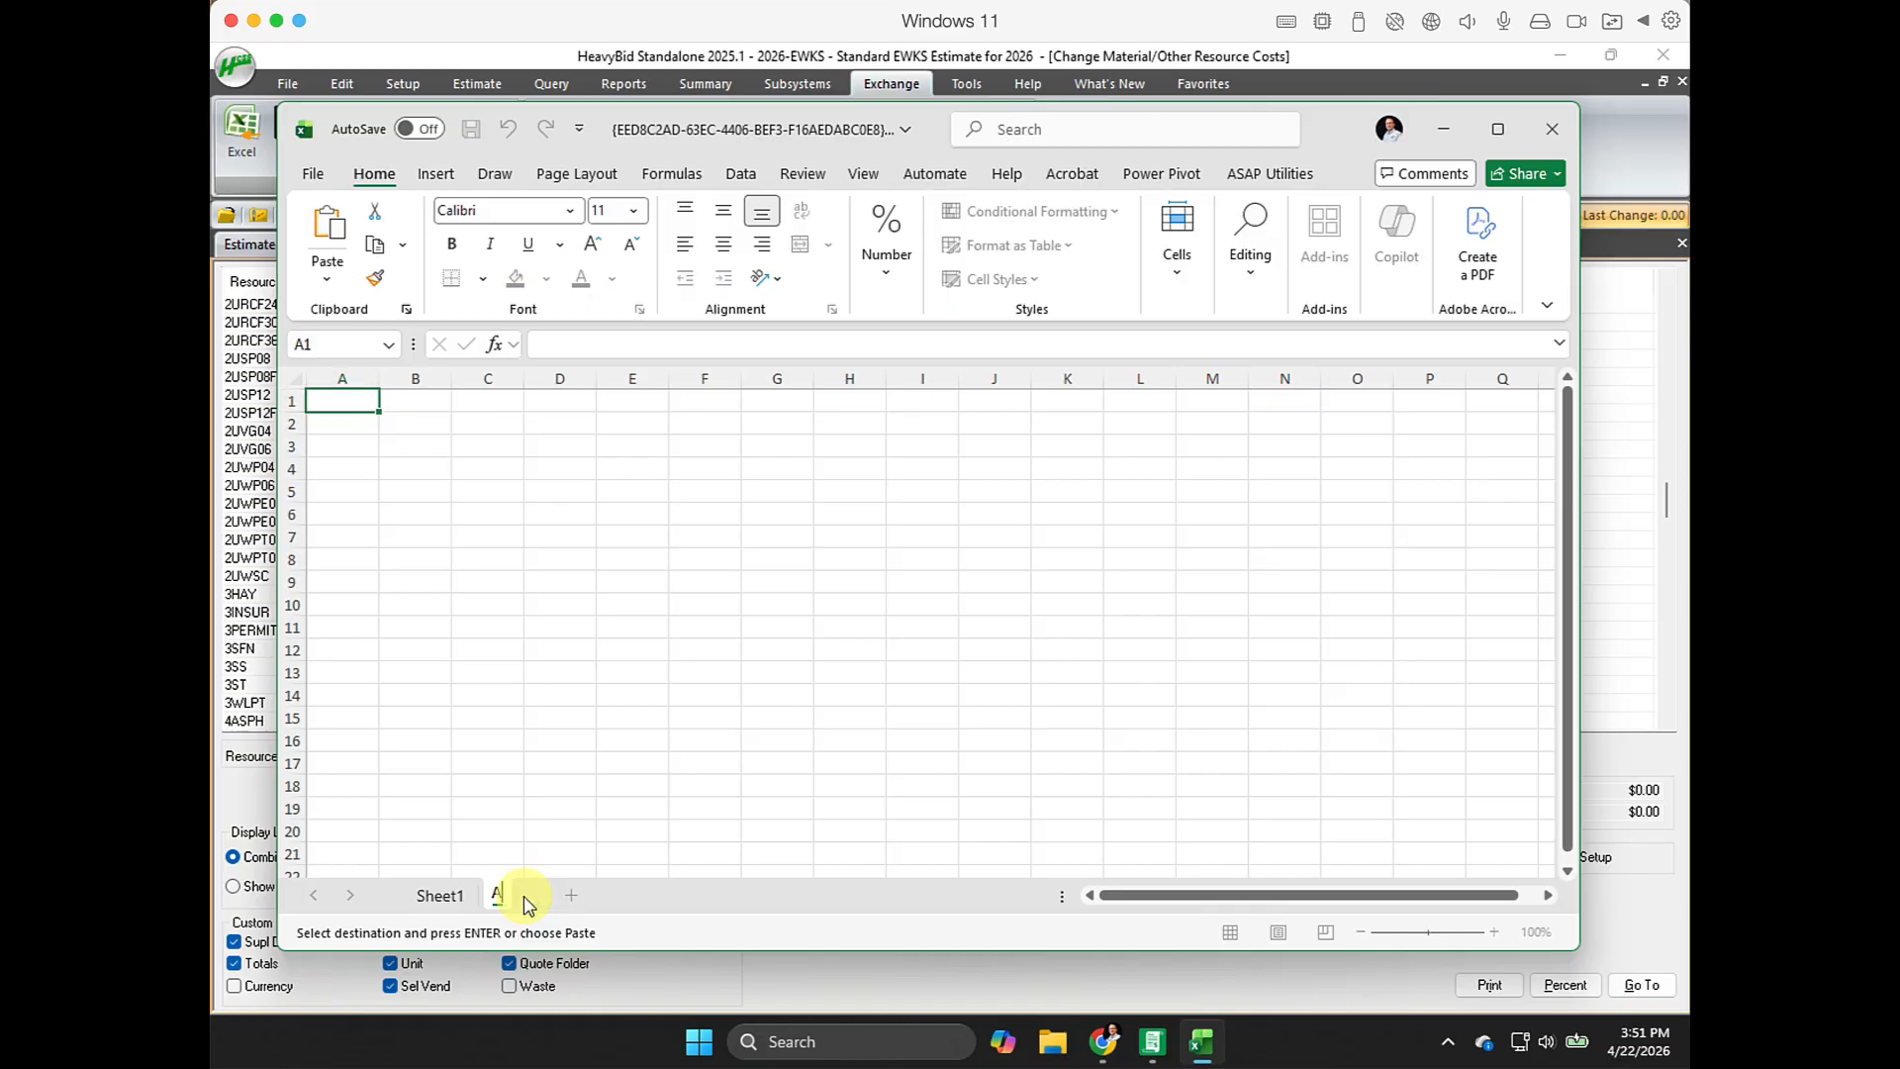
pyautogui.write('gg')
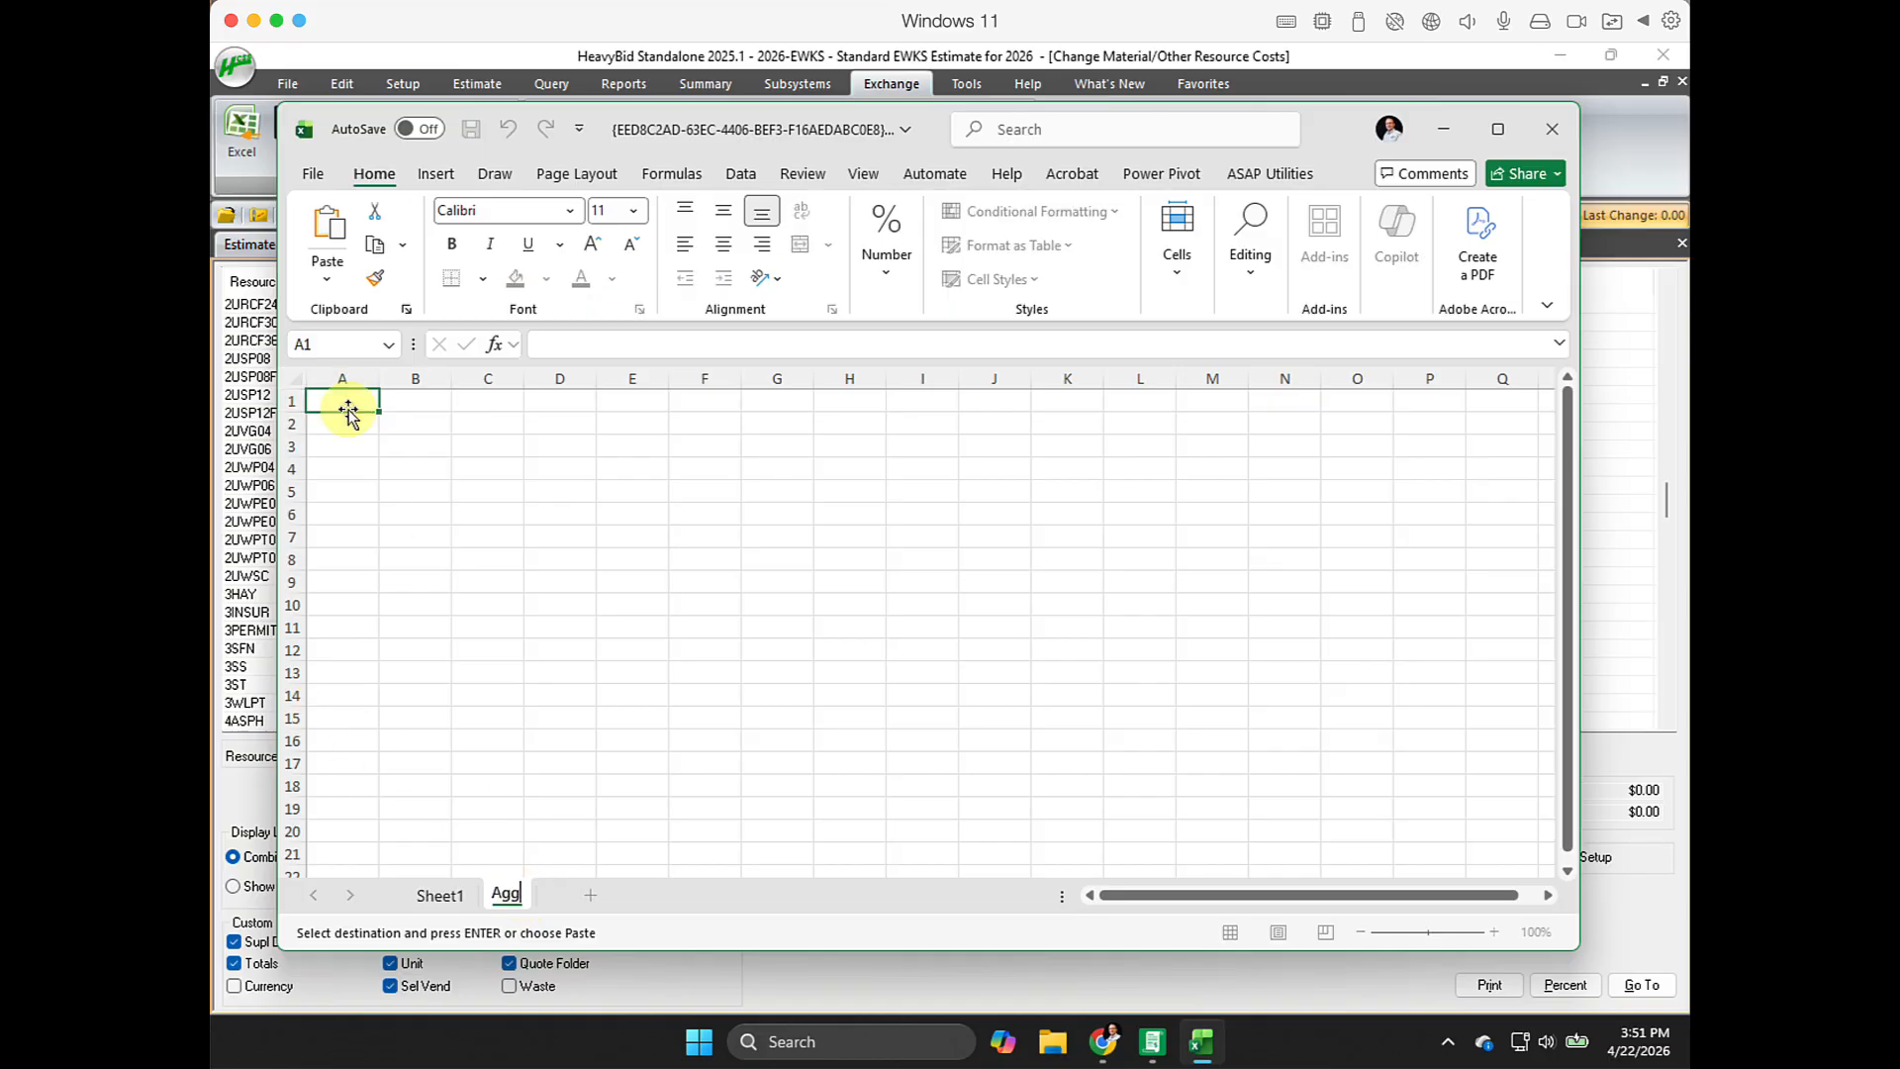
pyautogui.click(347, 406)
pyautogui.hotkey('ctrl', 'v')
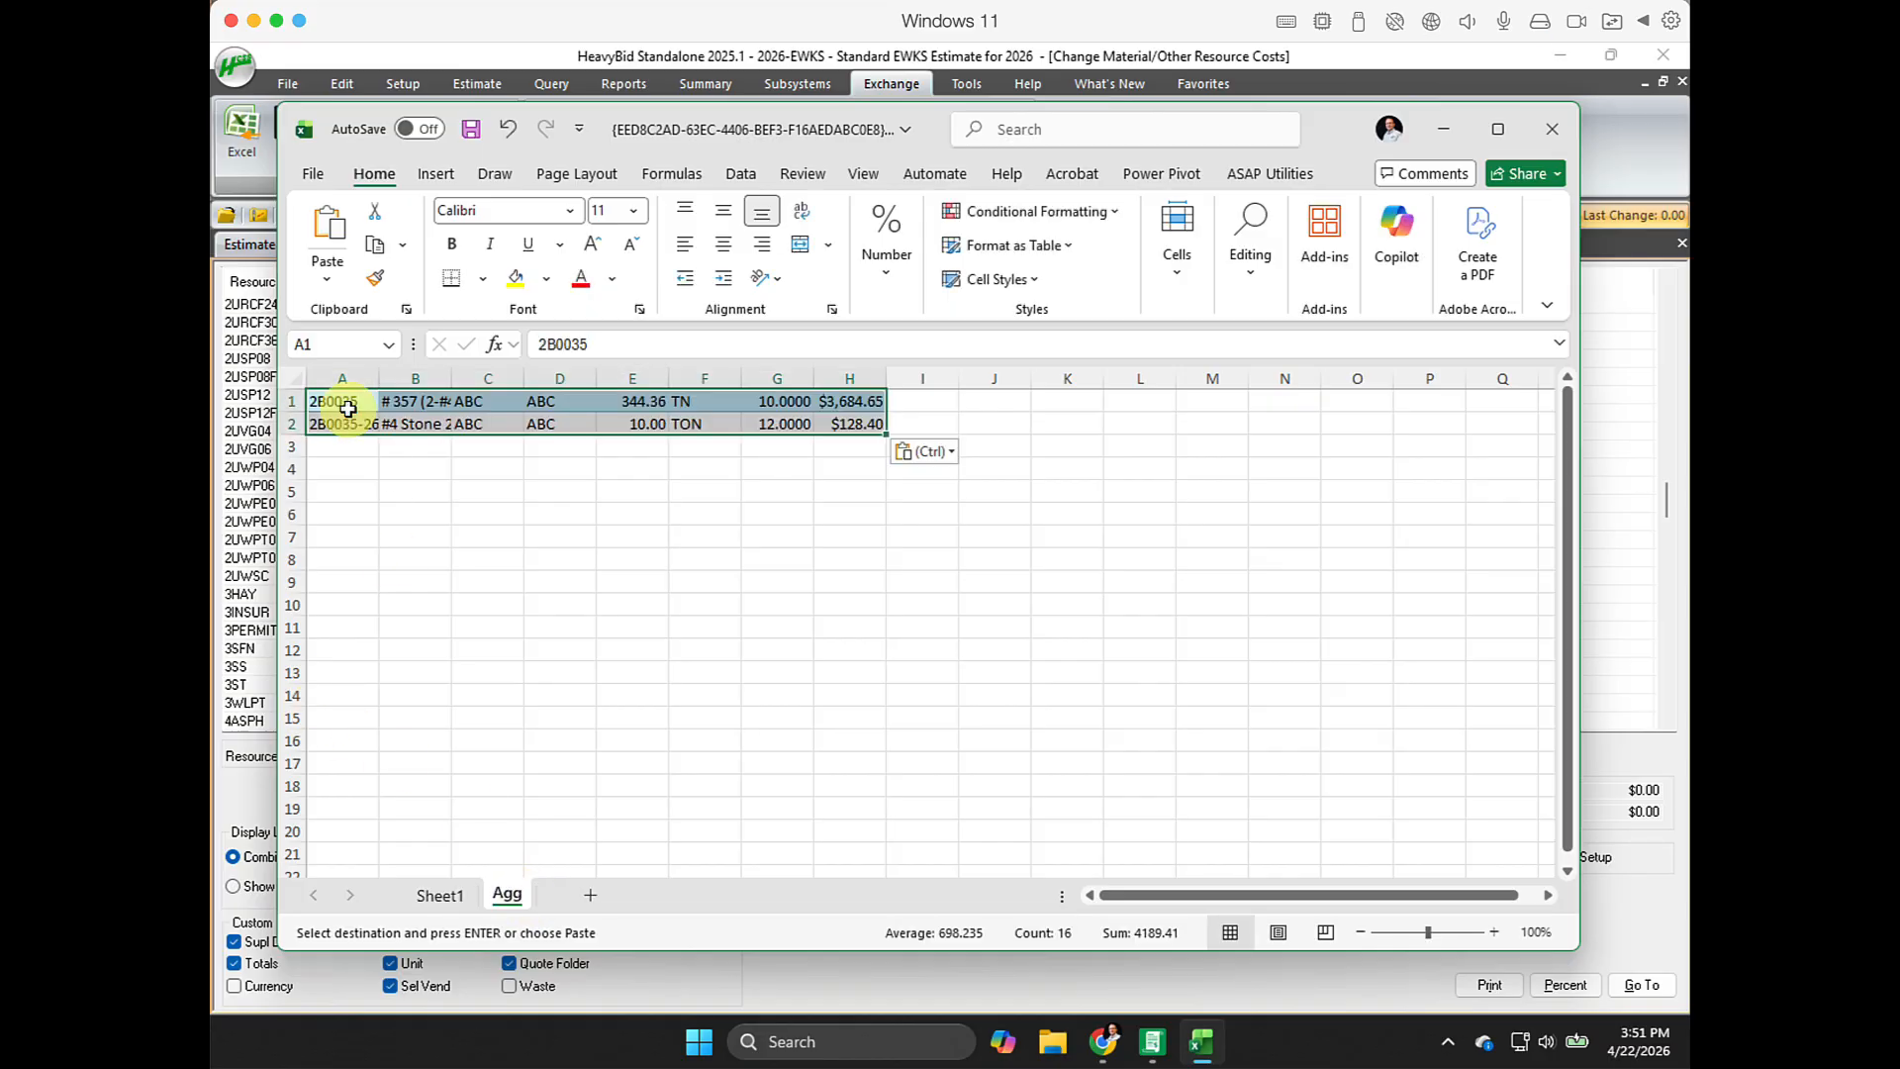
pyautogui.click(418, 583)
# Copy the Resource through Total cells on Sheet1 for the 24", 30" and 36" RCP and Flared End Section rows.
pyautogui.click(439, 895)
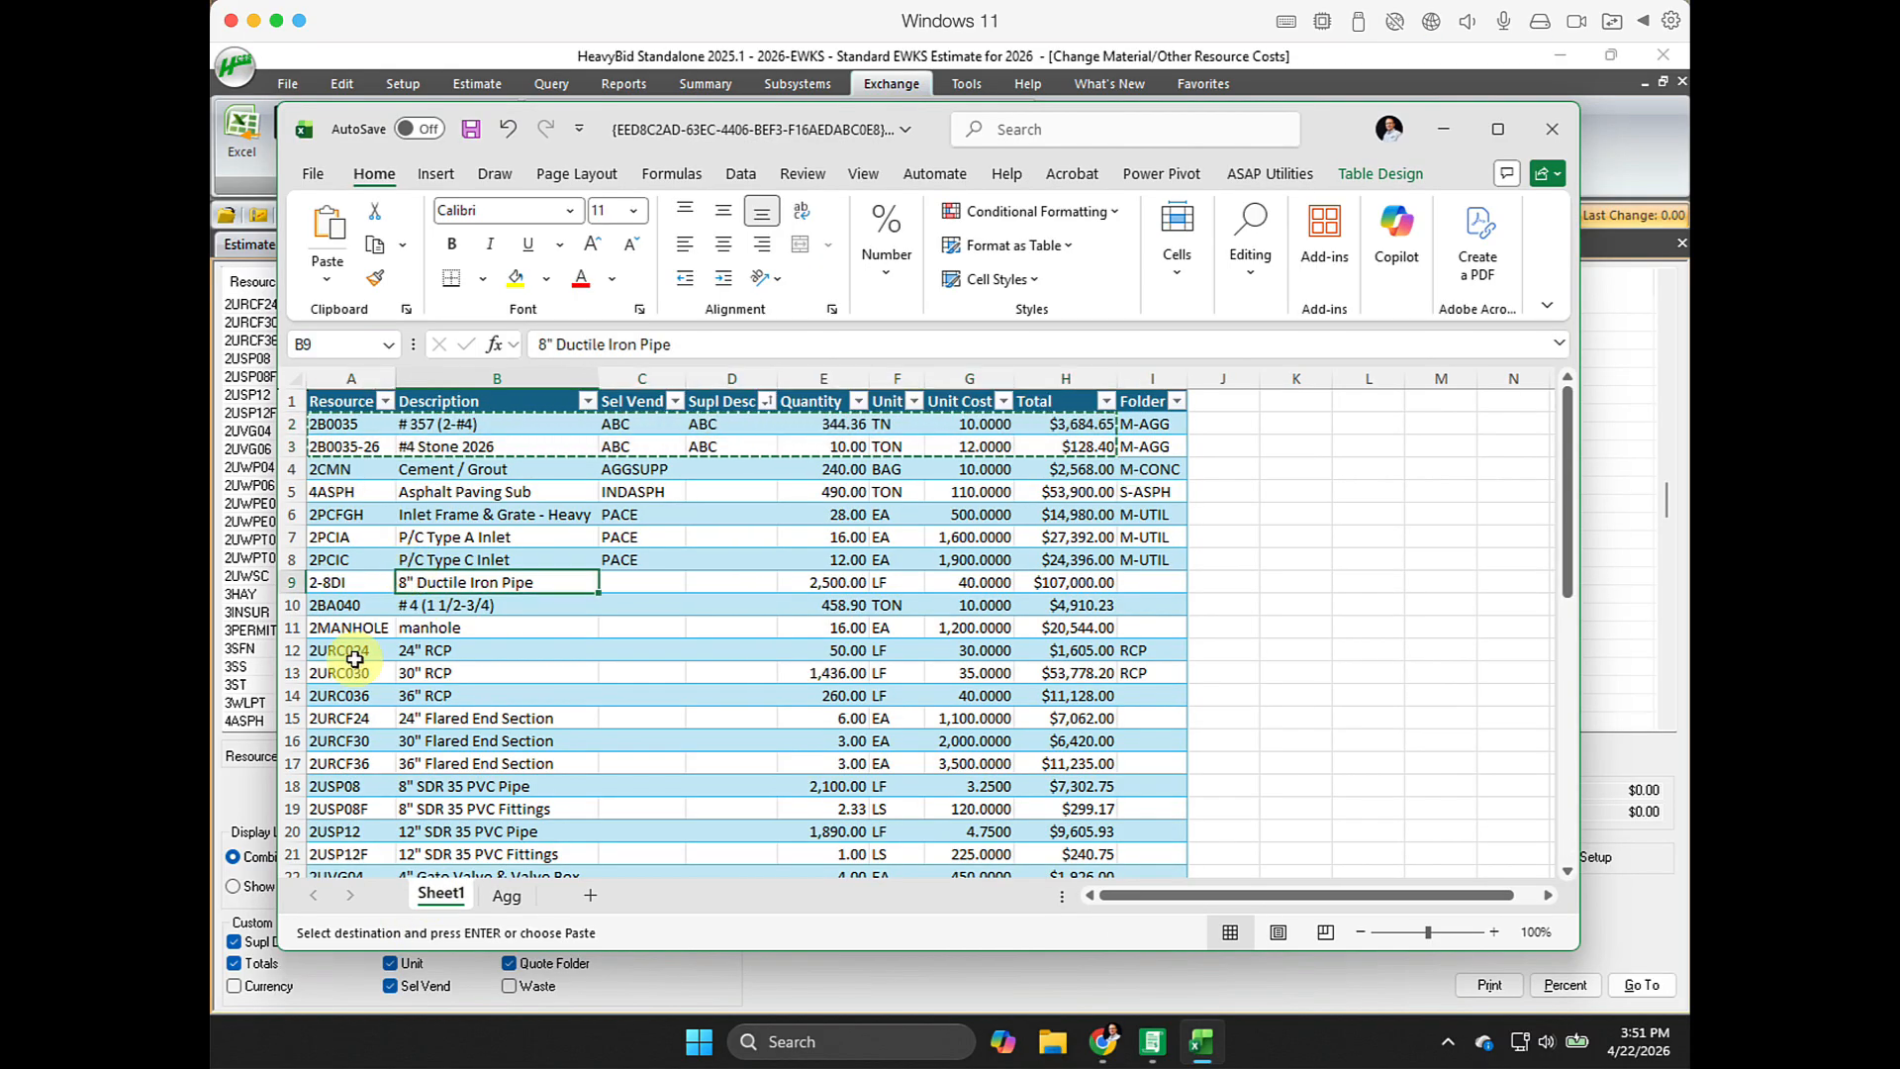
pyautogui.scroll(-2, 375, 662)
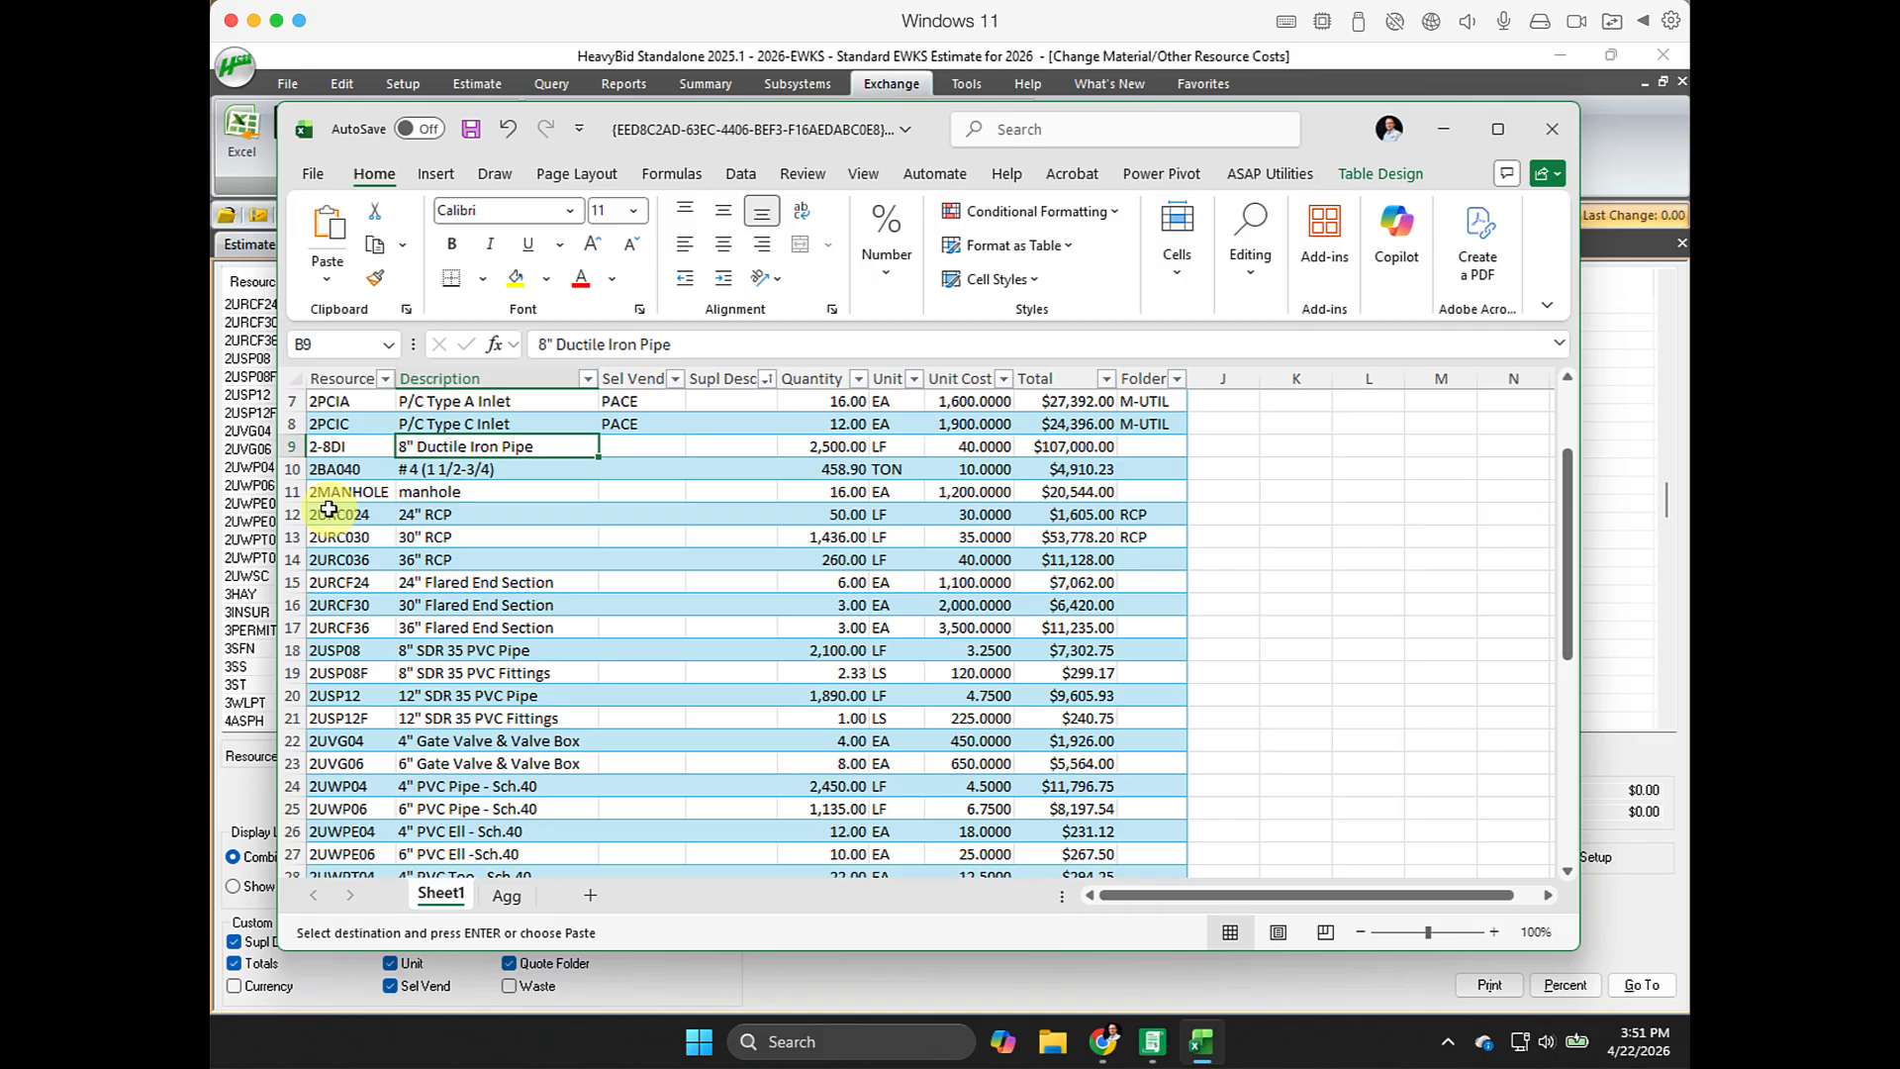
pyautogui.moveTo(332, 512); pyautogui.dragTo(1051, 632)
pyautogui.rightClick(1055, 633)
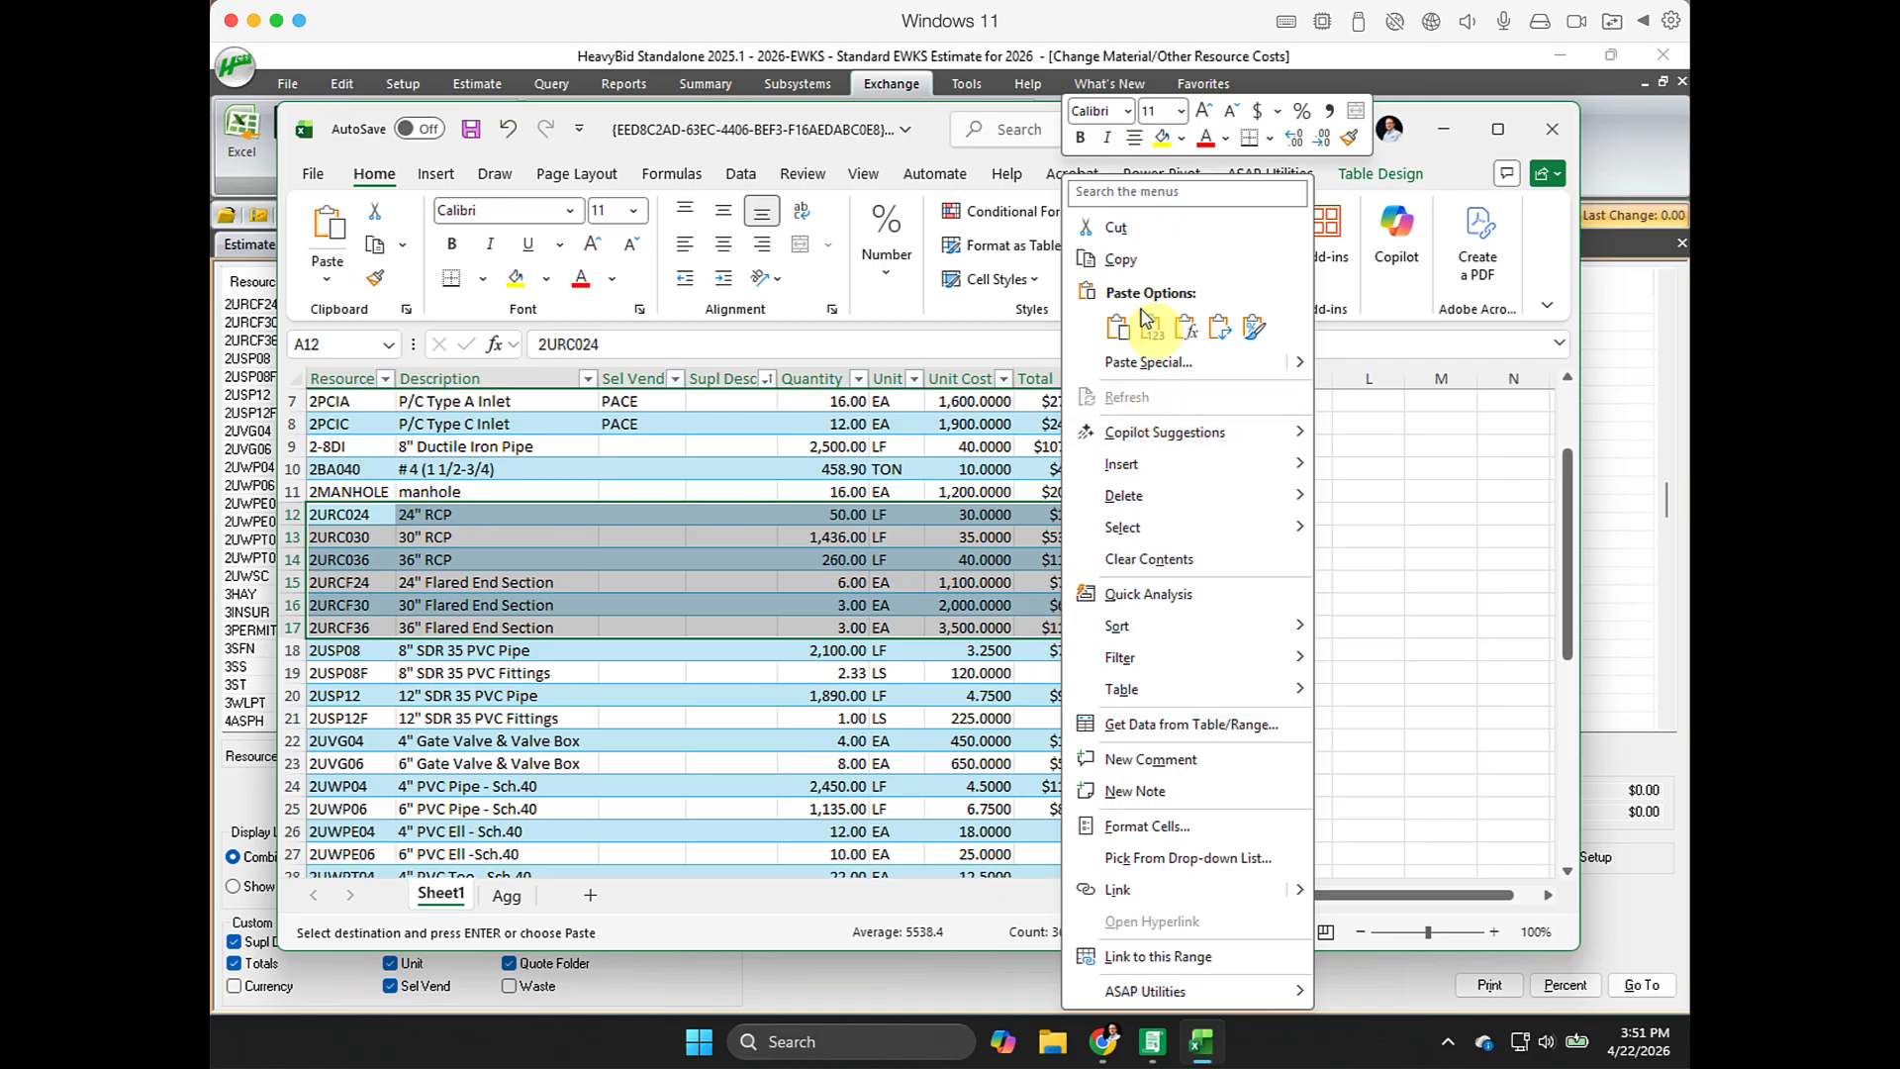
pyautogui.click(1119, 259)
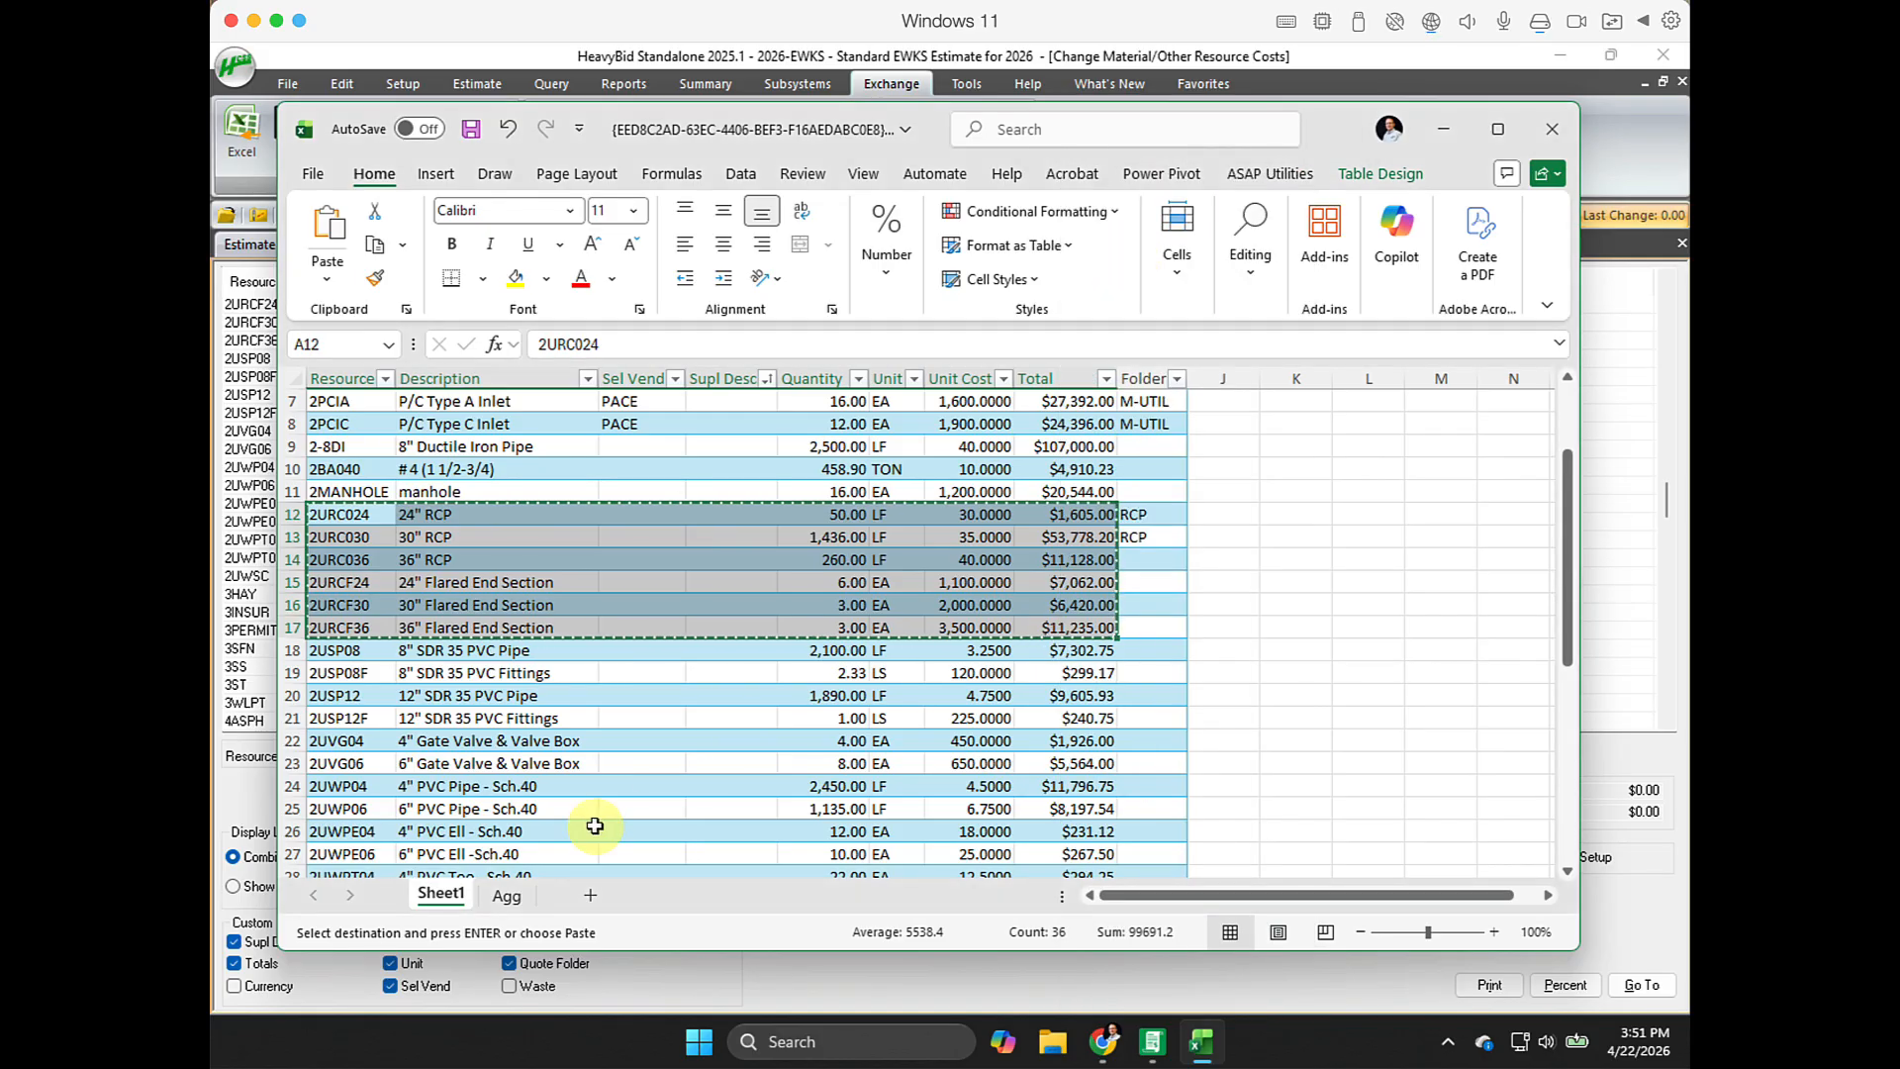
# Add a new sheet named RCP and paste the copied pipe and flared end rows as values from cell A1.
pyautogui.click(589, 894)
pyautogui.doubleClick(509, 896)
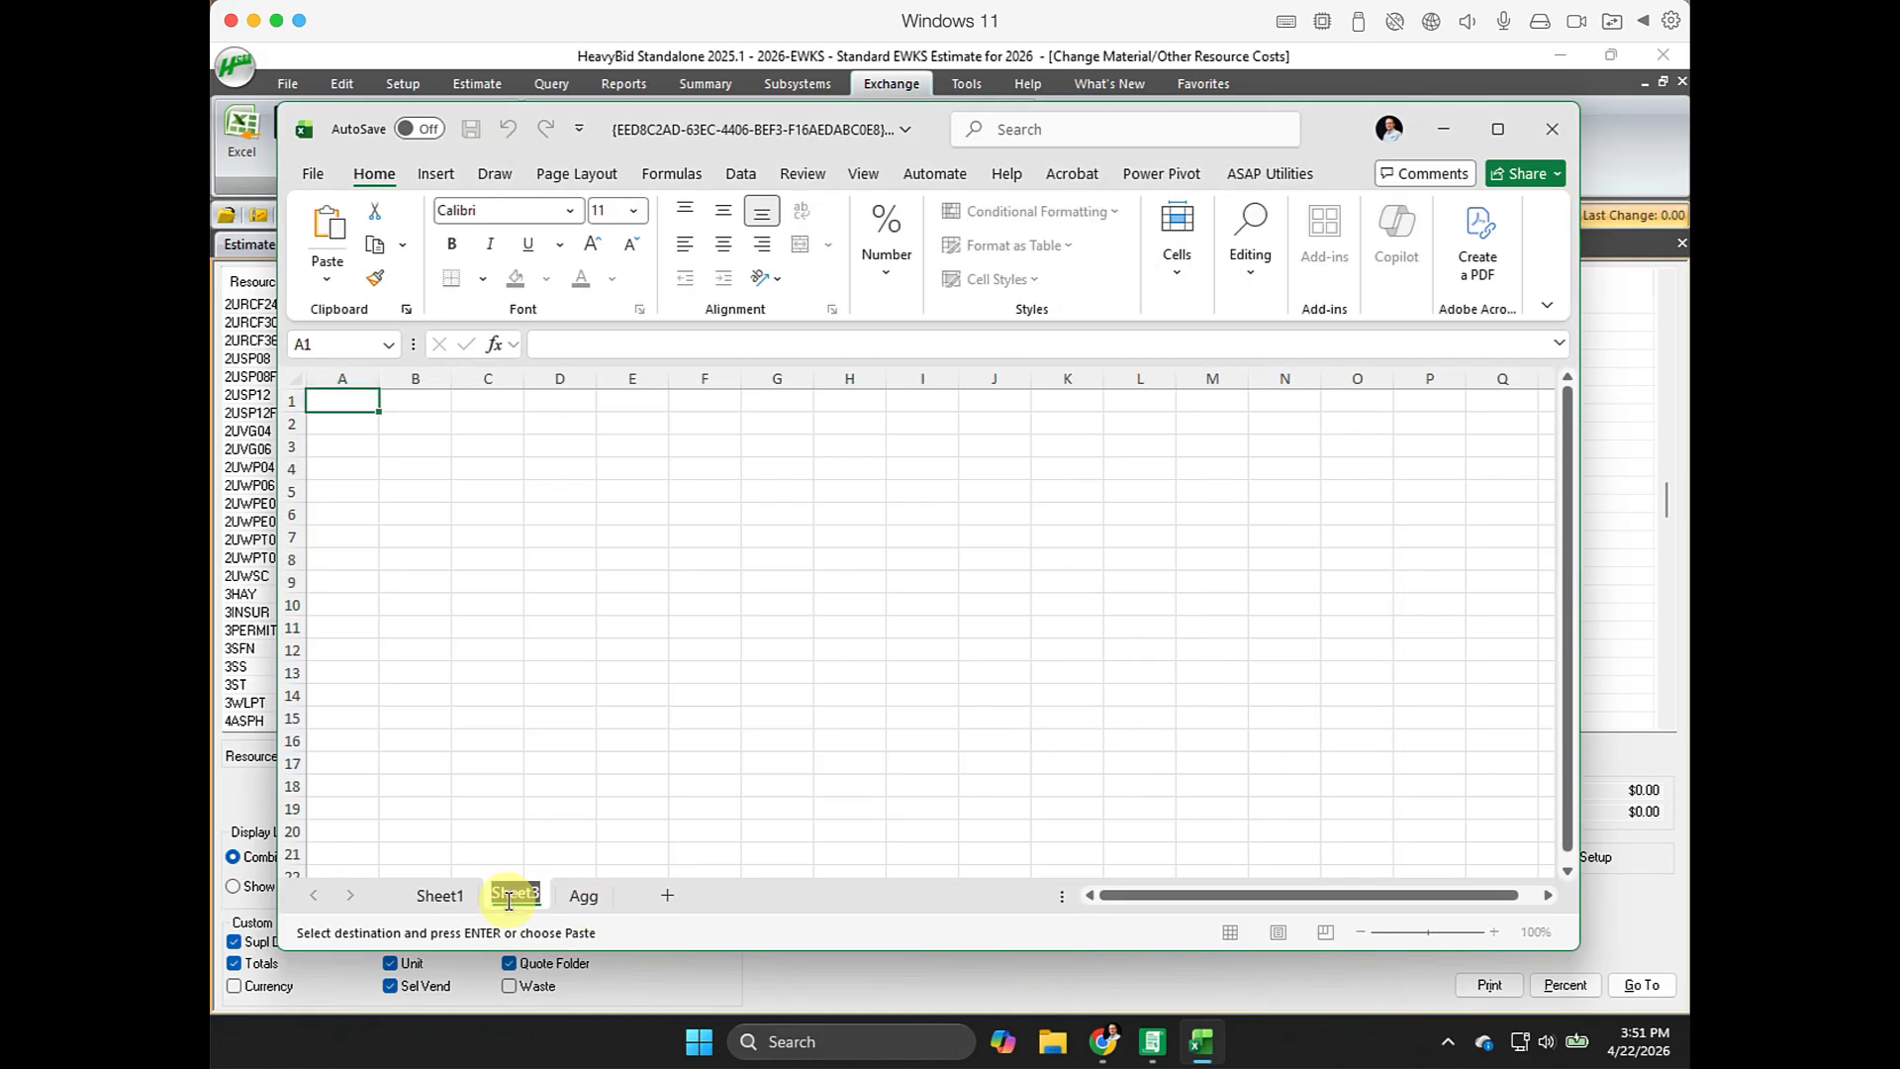
pyautogui.write('Rd')
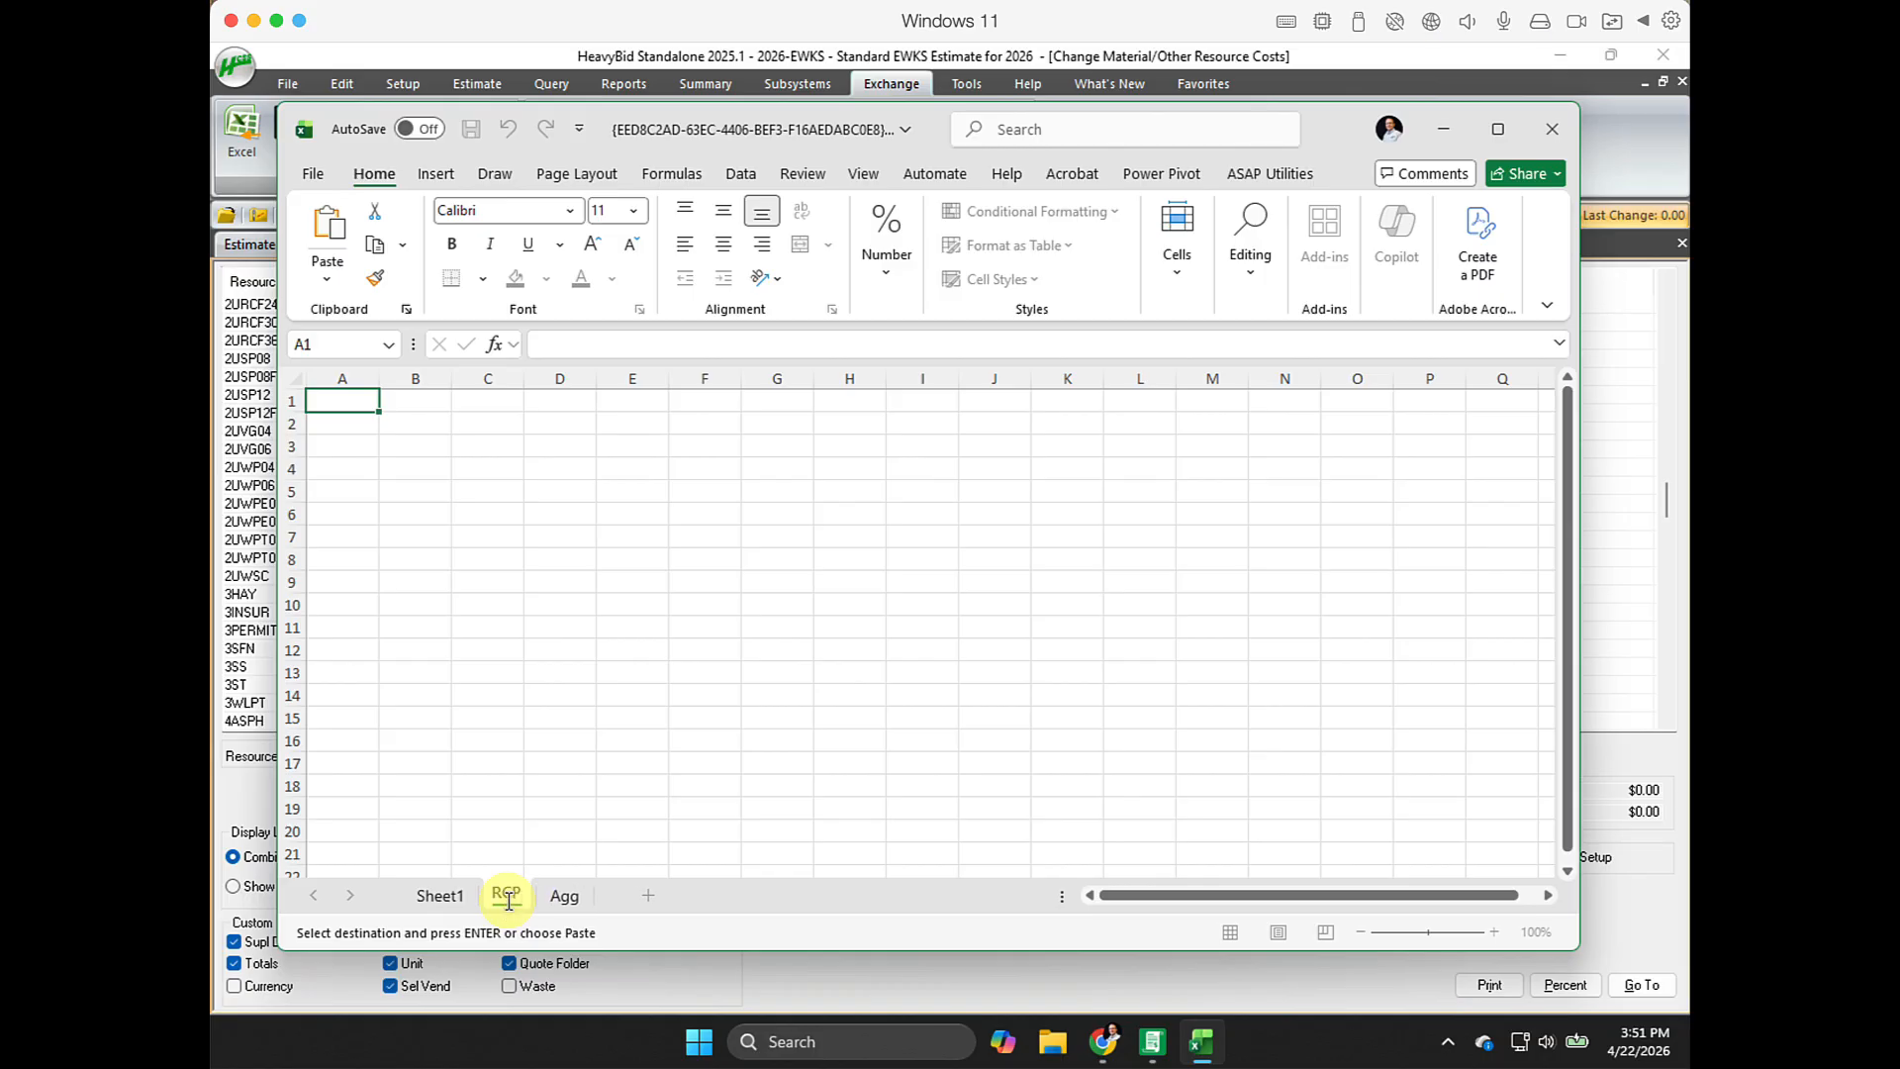
pyautogui.click(546, 644)
pyautogui.click(359, 404)
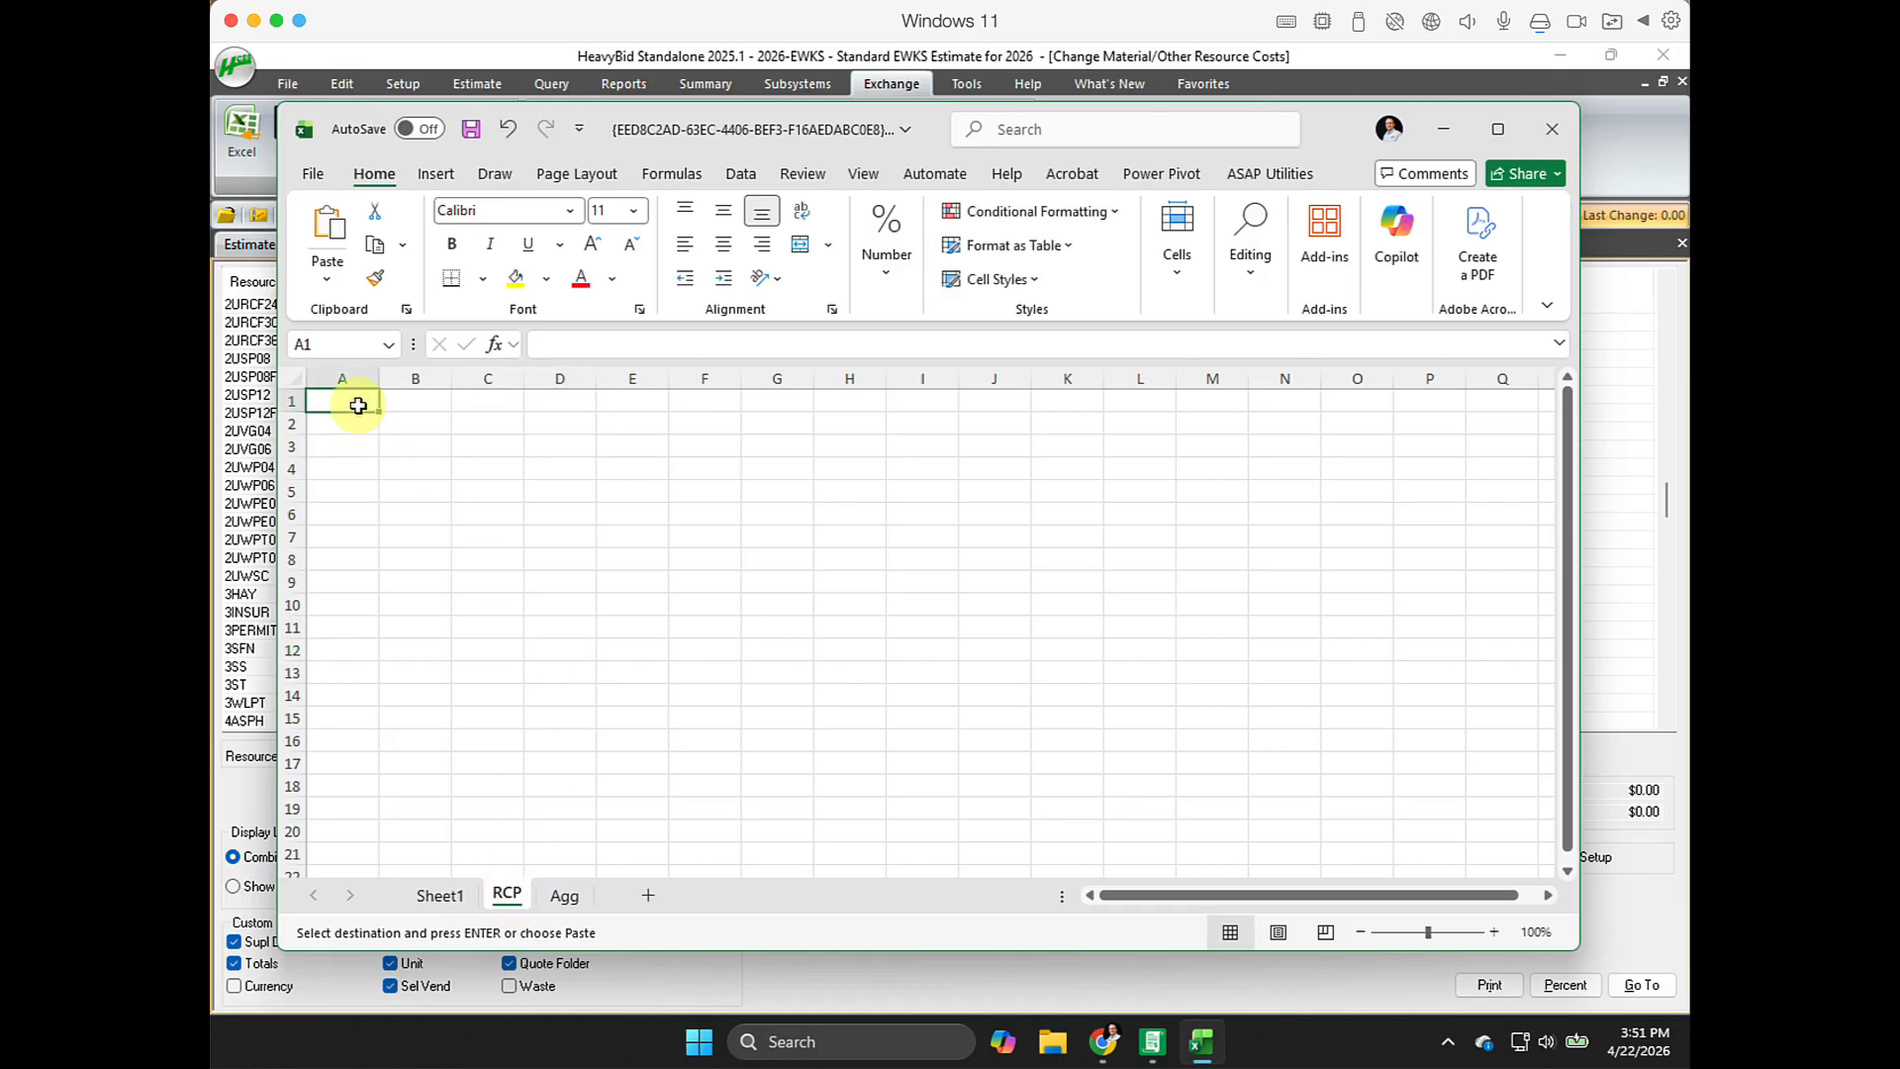
pyautogui.rightClick(359, 404)
pyautogui.click(443, 386)
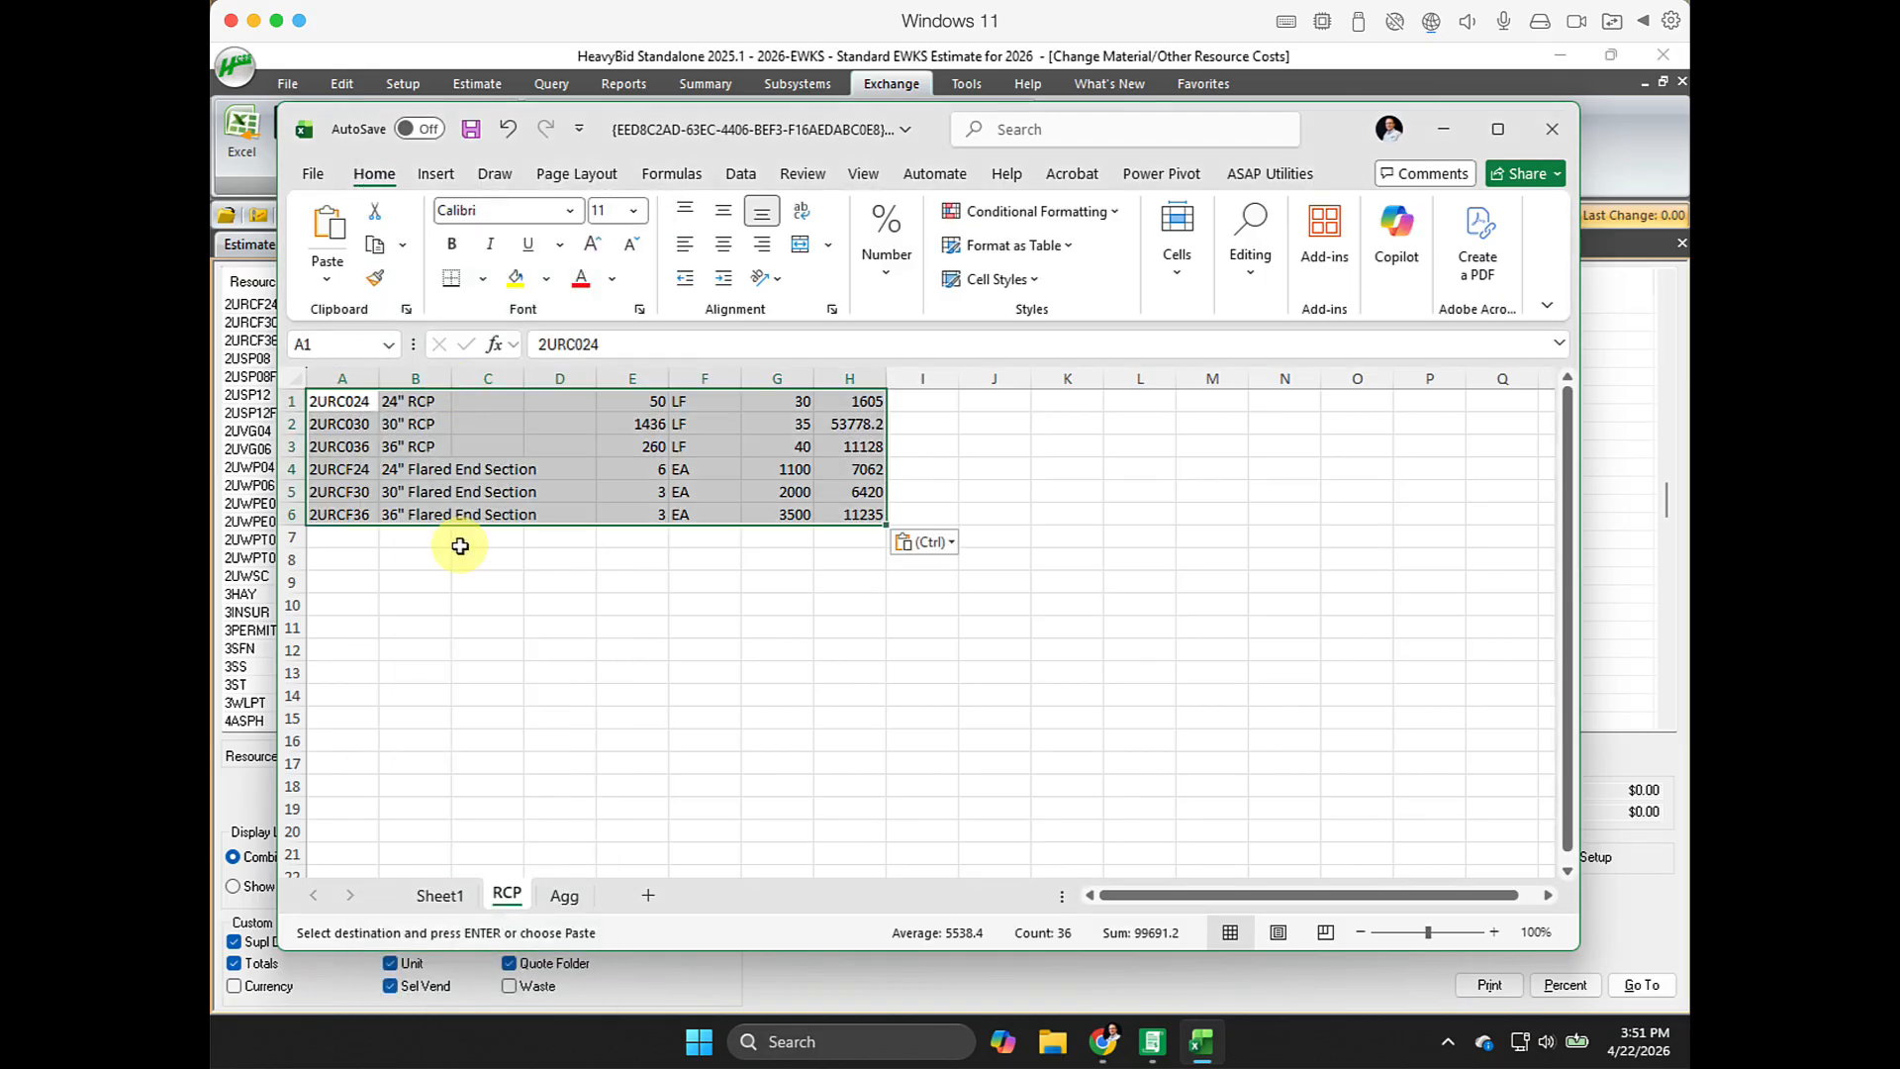
pyautogui.click(488, 582)
# Compare the contents of the Agg and RCP sheets, select the first RCP row, and return to Sheet1.
pyautogui.click(565, 897)
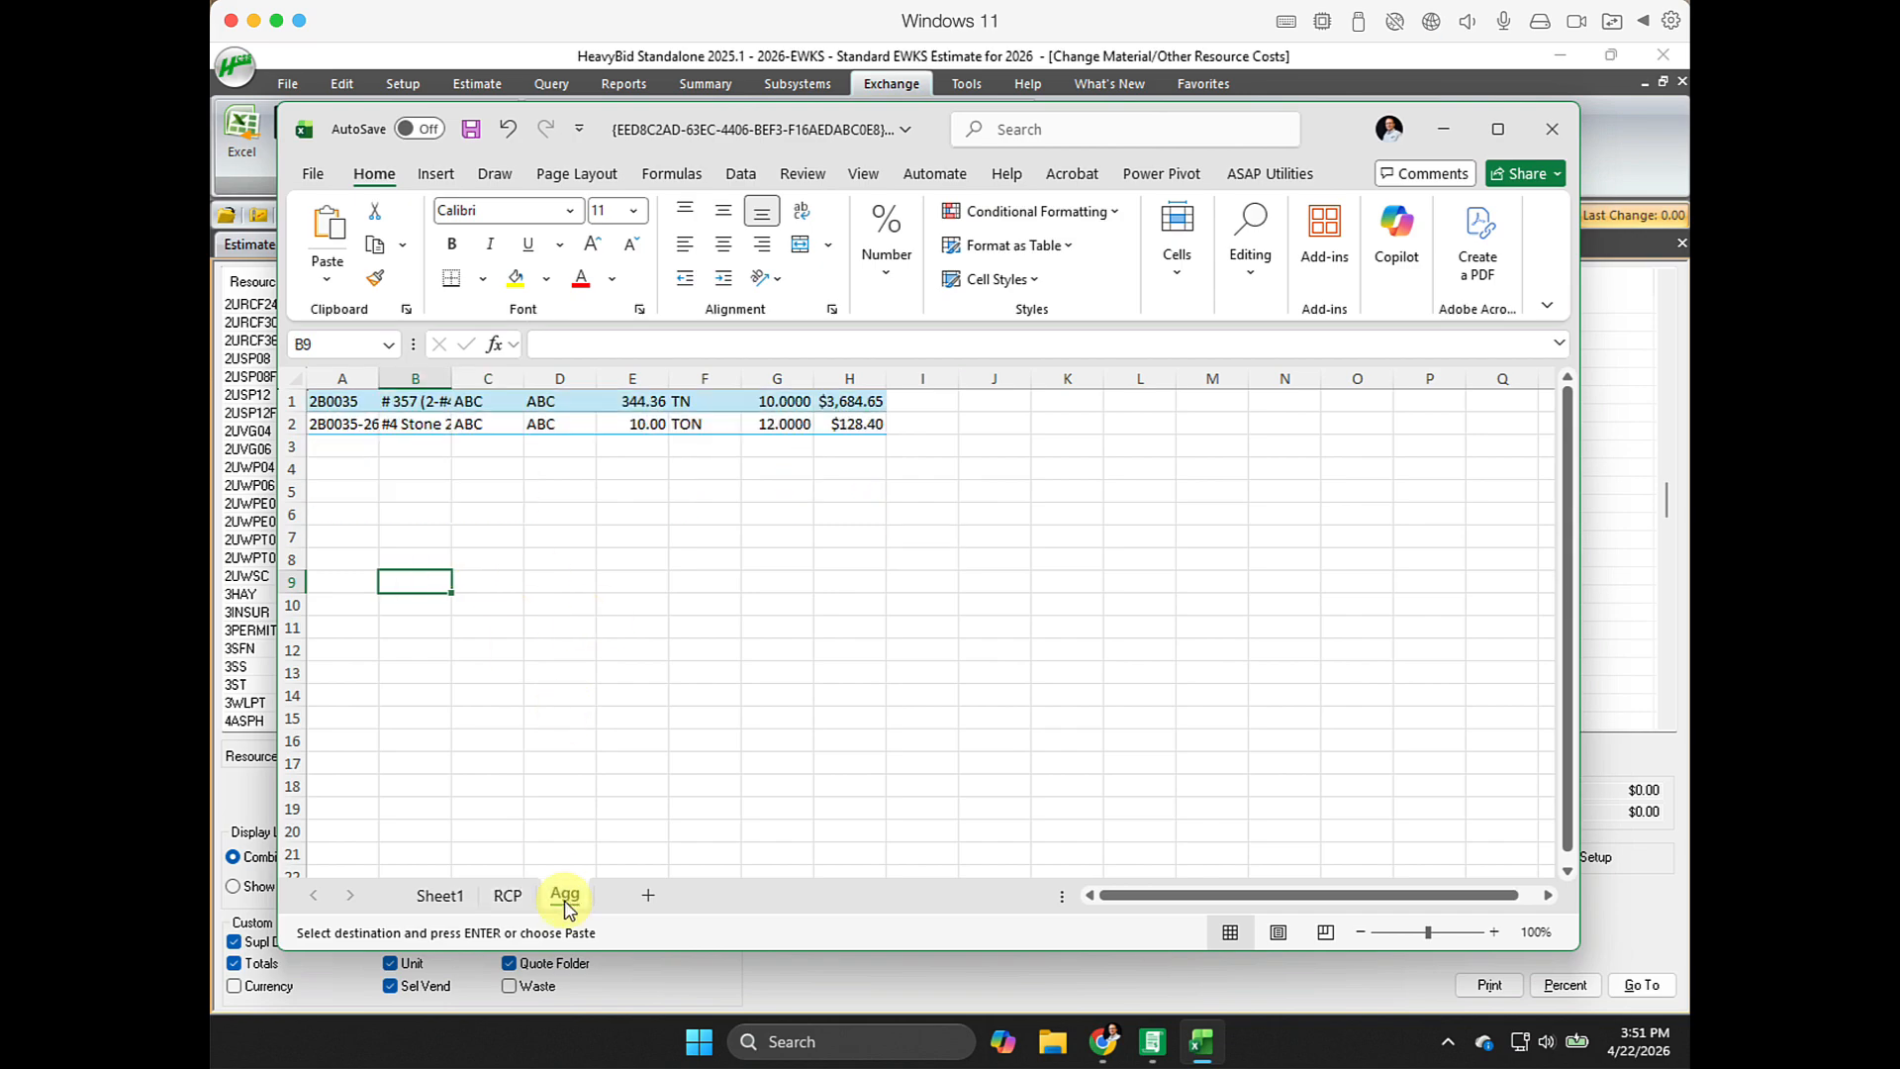
pyautogui.click(504, 894)
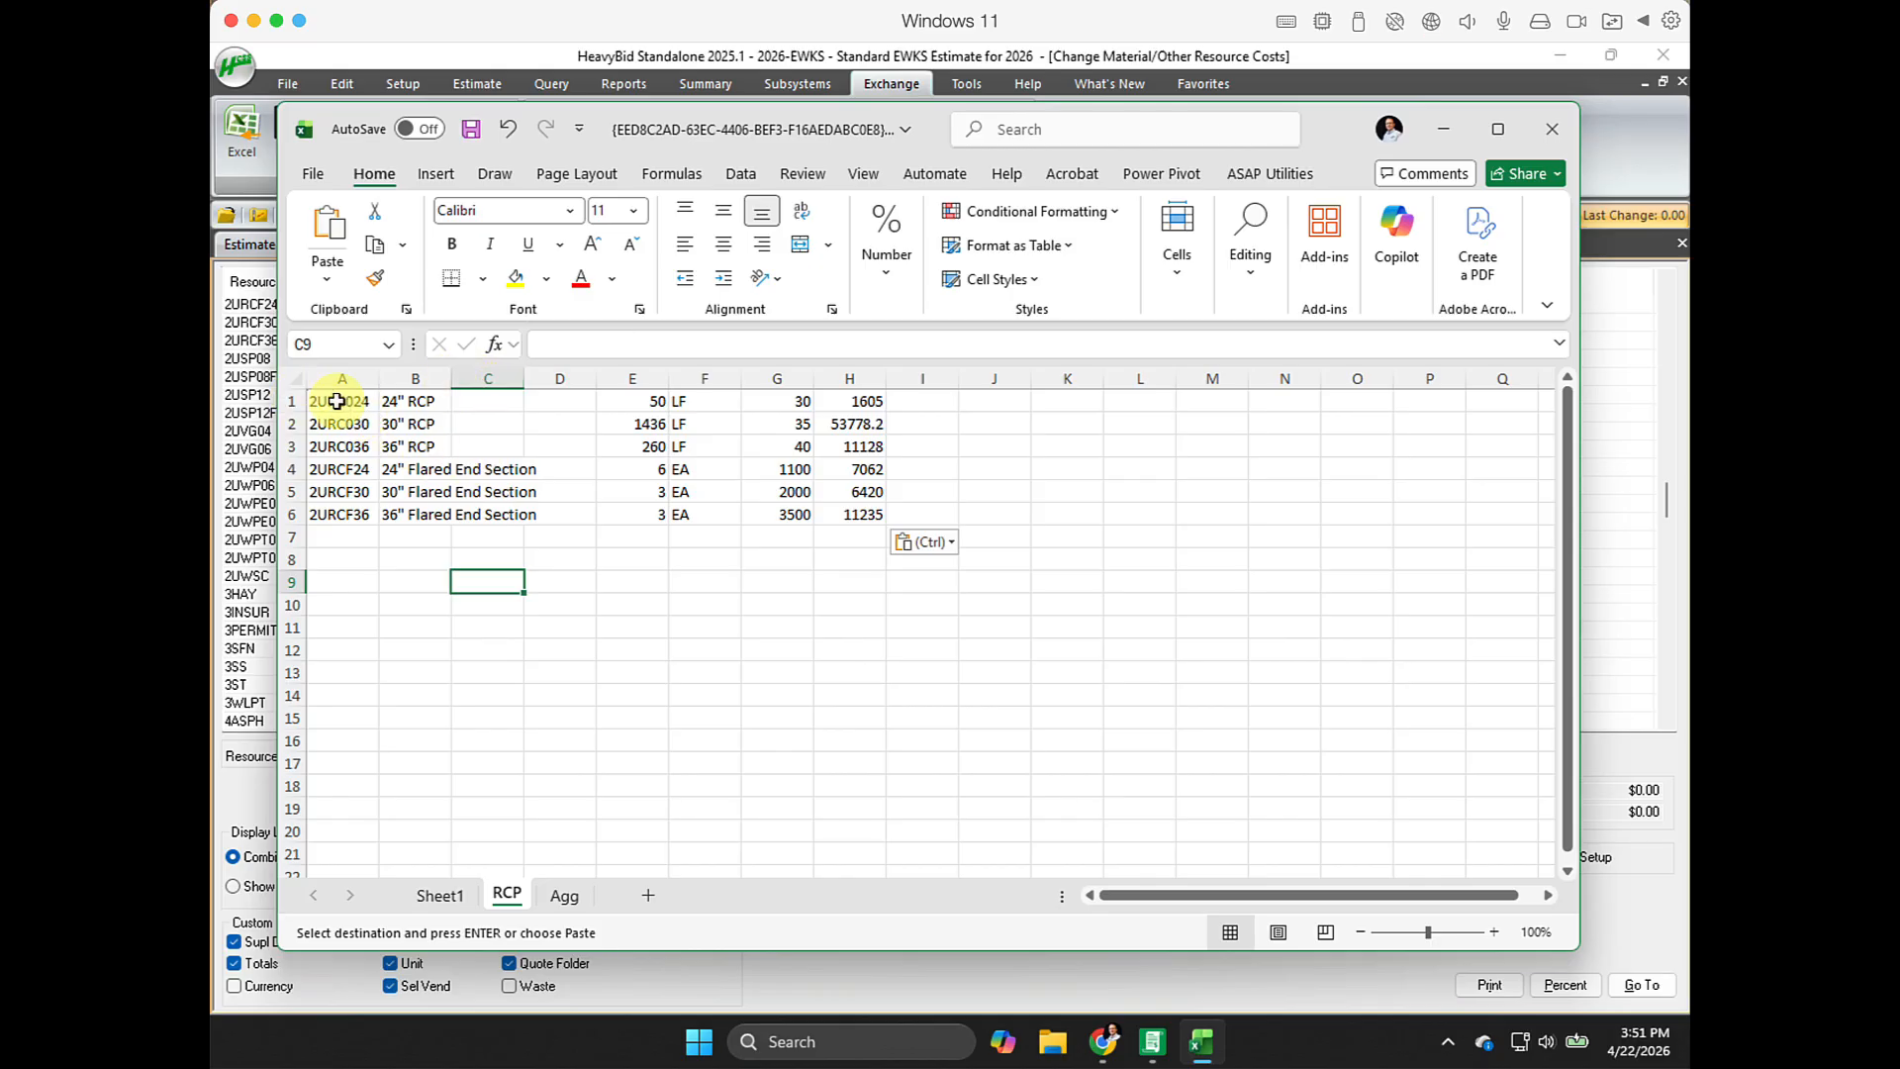
pyautogui.moveTo(340, 397); pyautogui.dragTo(867, 402)
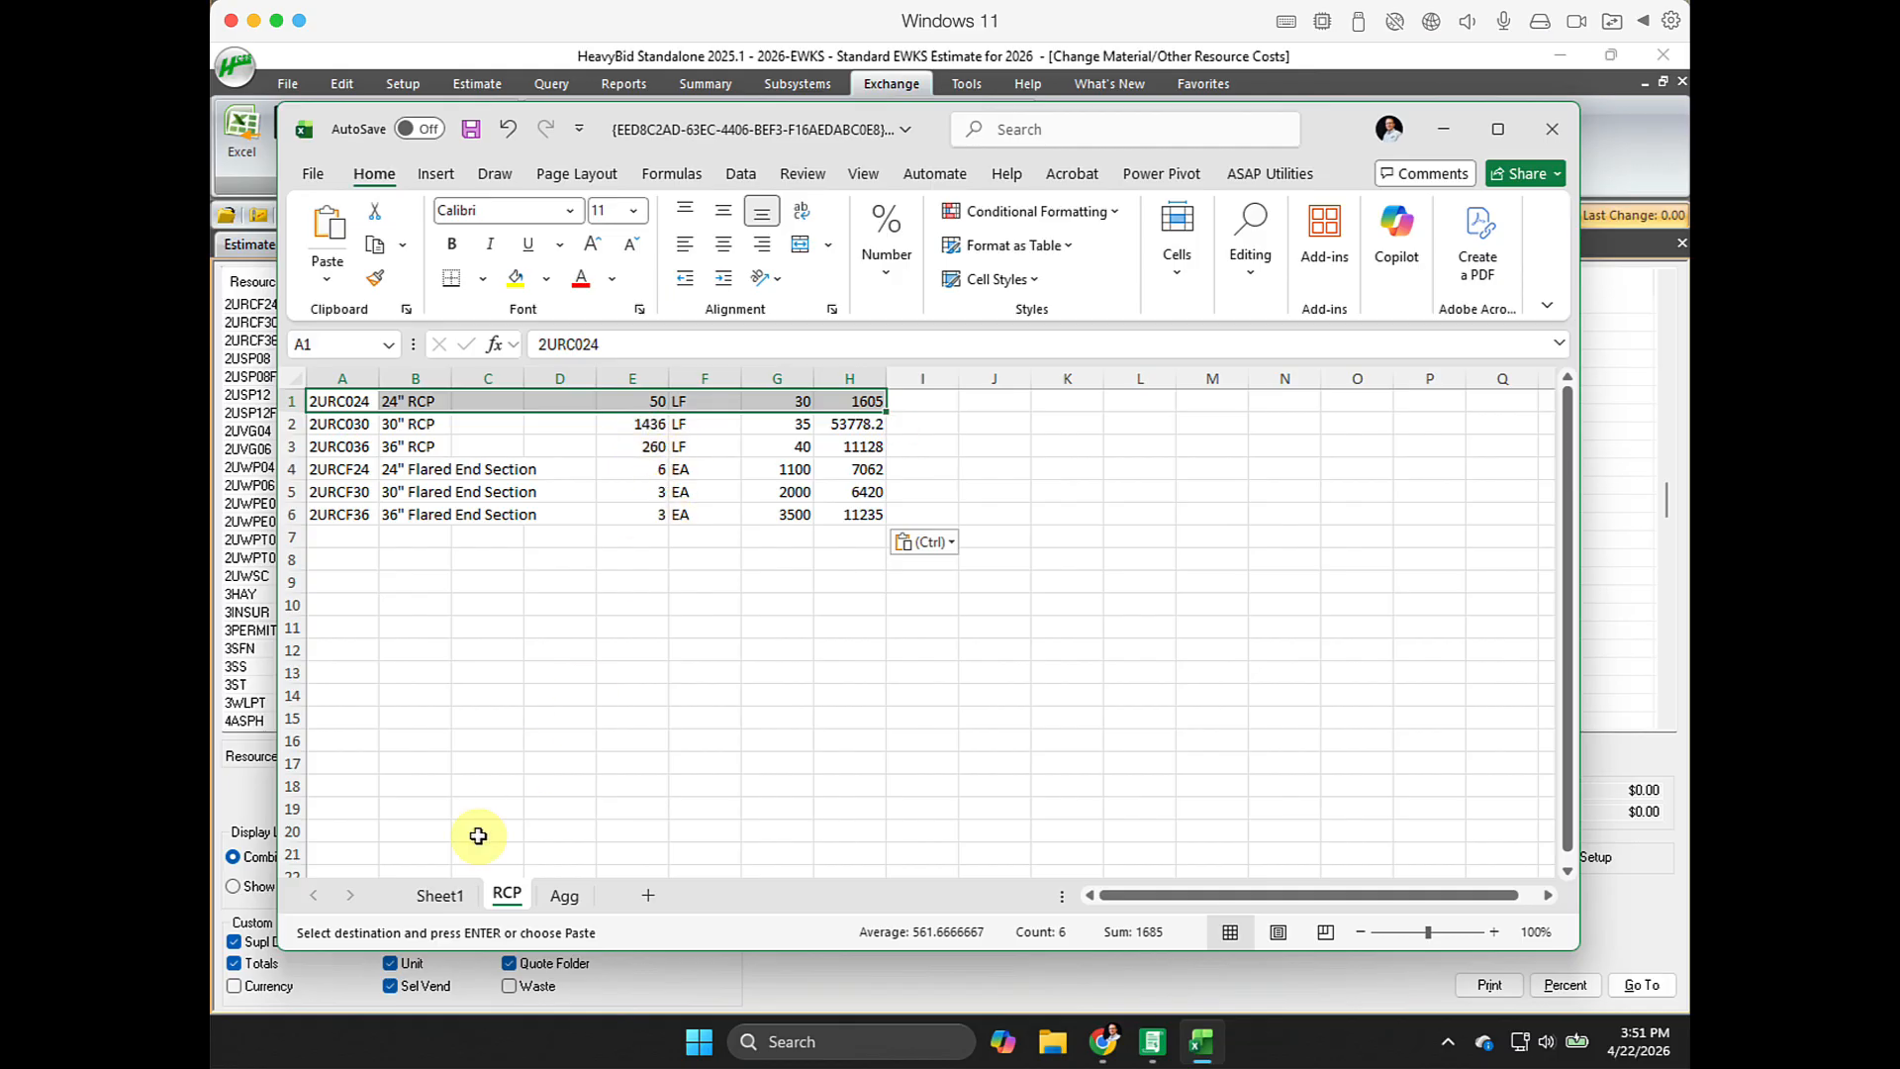
pyautogui.click(440, 896)
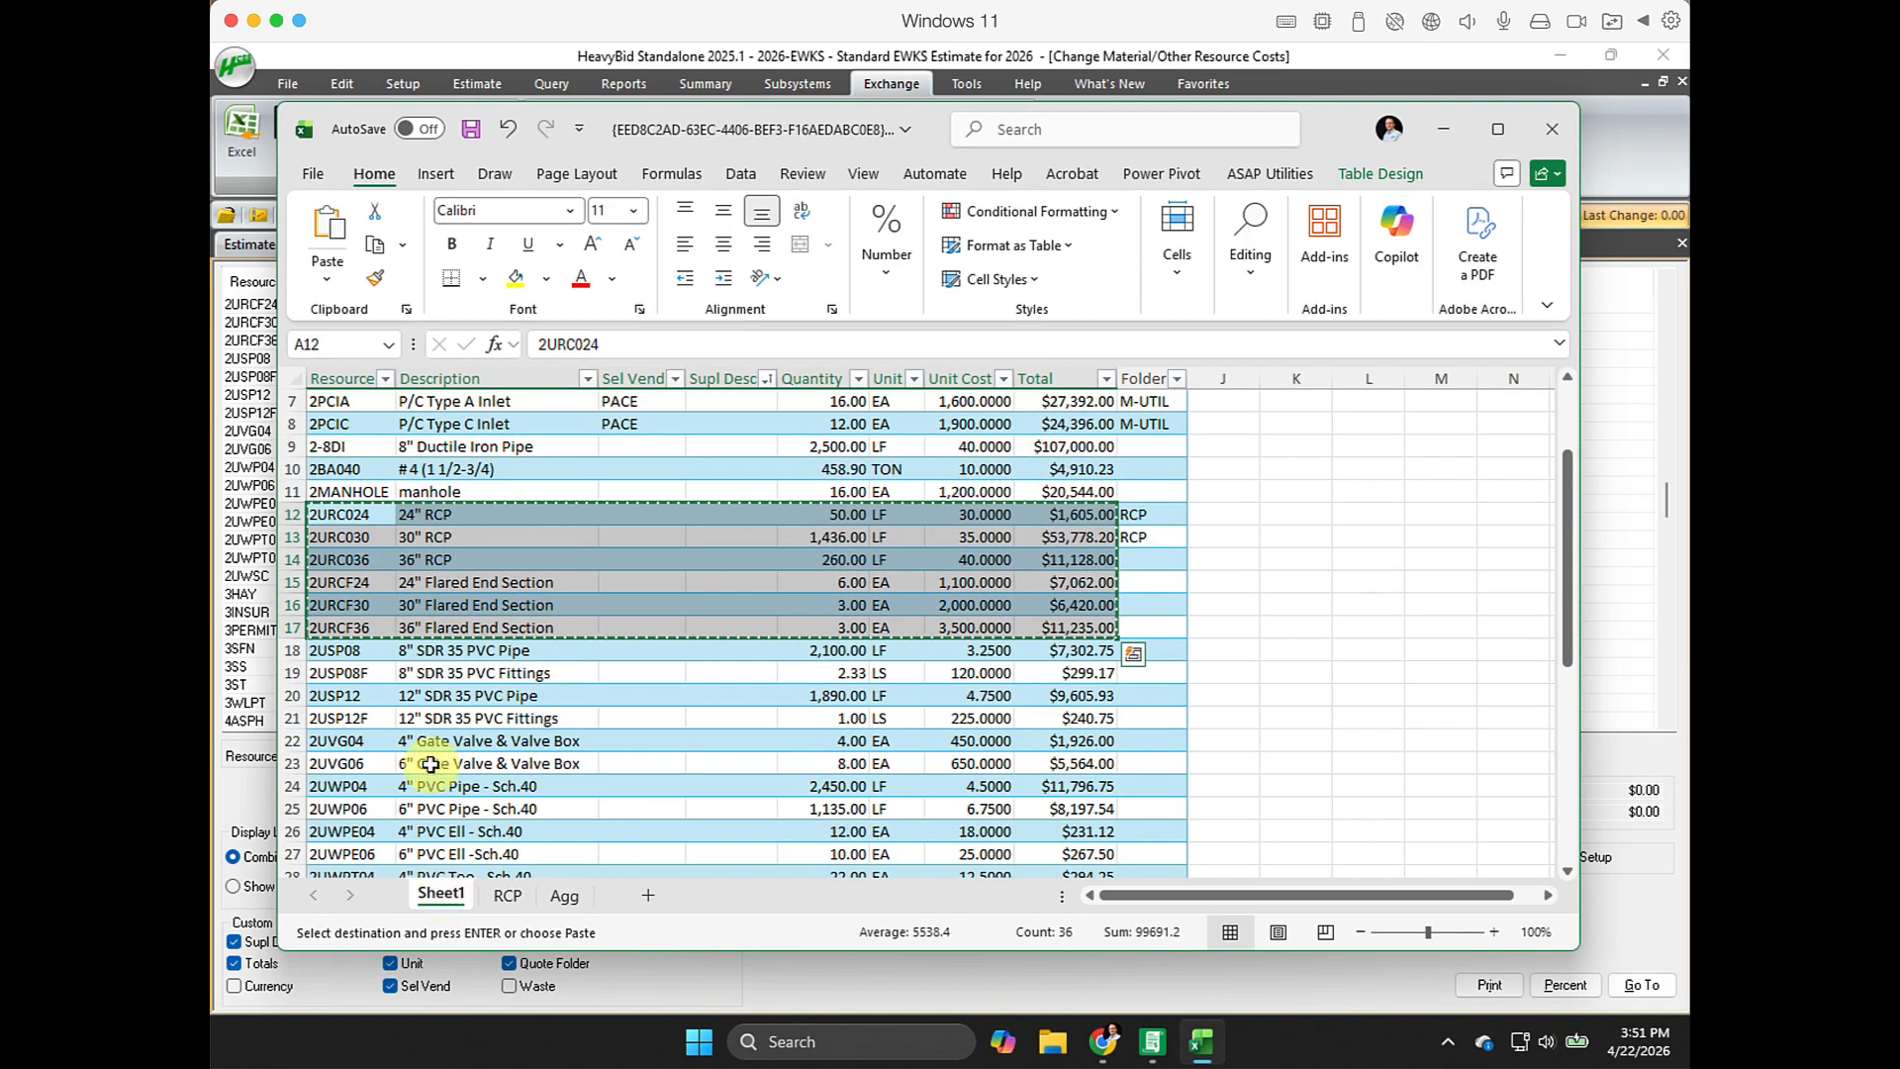
# Delete rows 31 through 45 from Sheet1, from Hay Bales through the underground permit row.
pyautogui.scroll(-6, 496, 798)
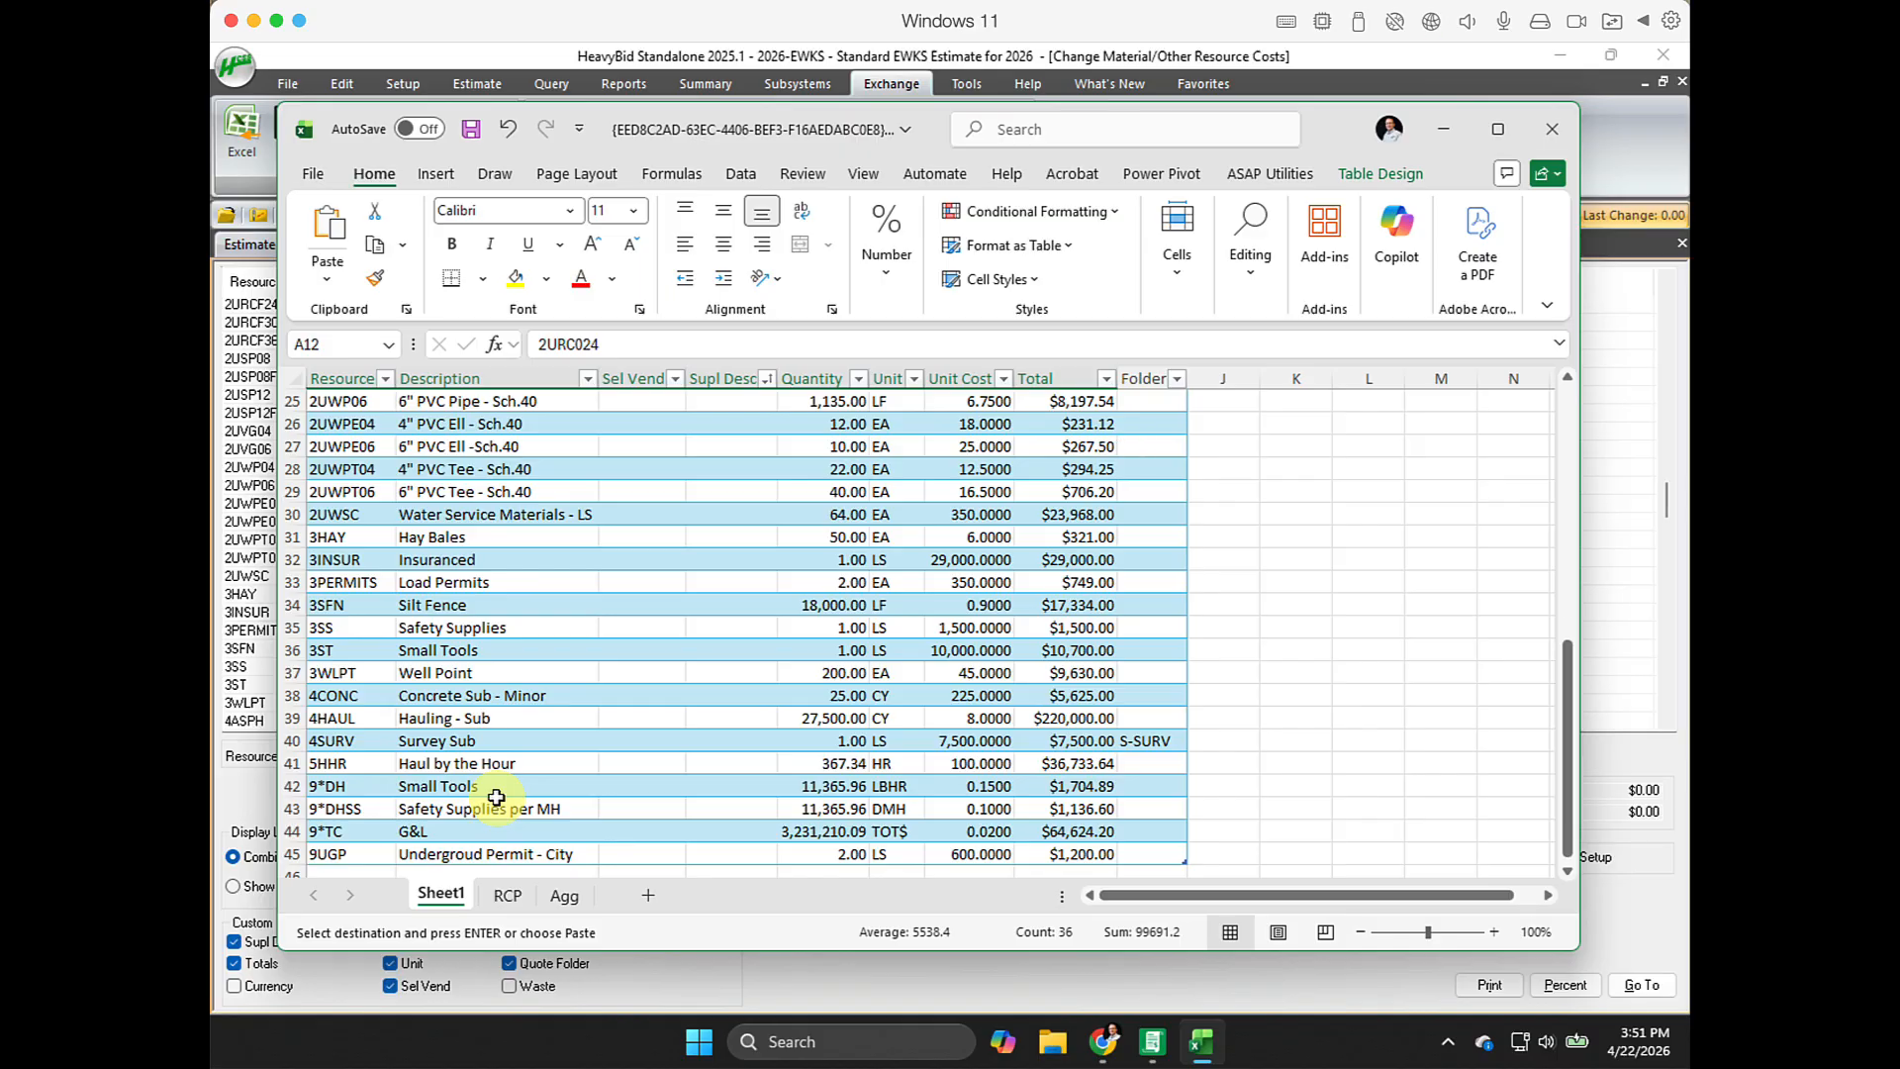
pyautogui.moveTo(291, 536); pyautogui.dragTo(295, 808)
pyautogui.rightClick(295, 808)
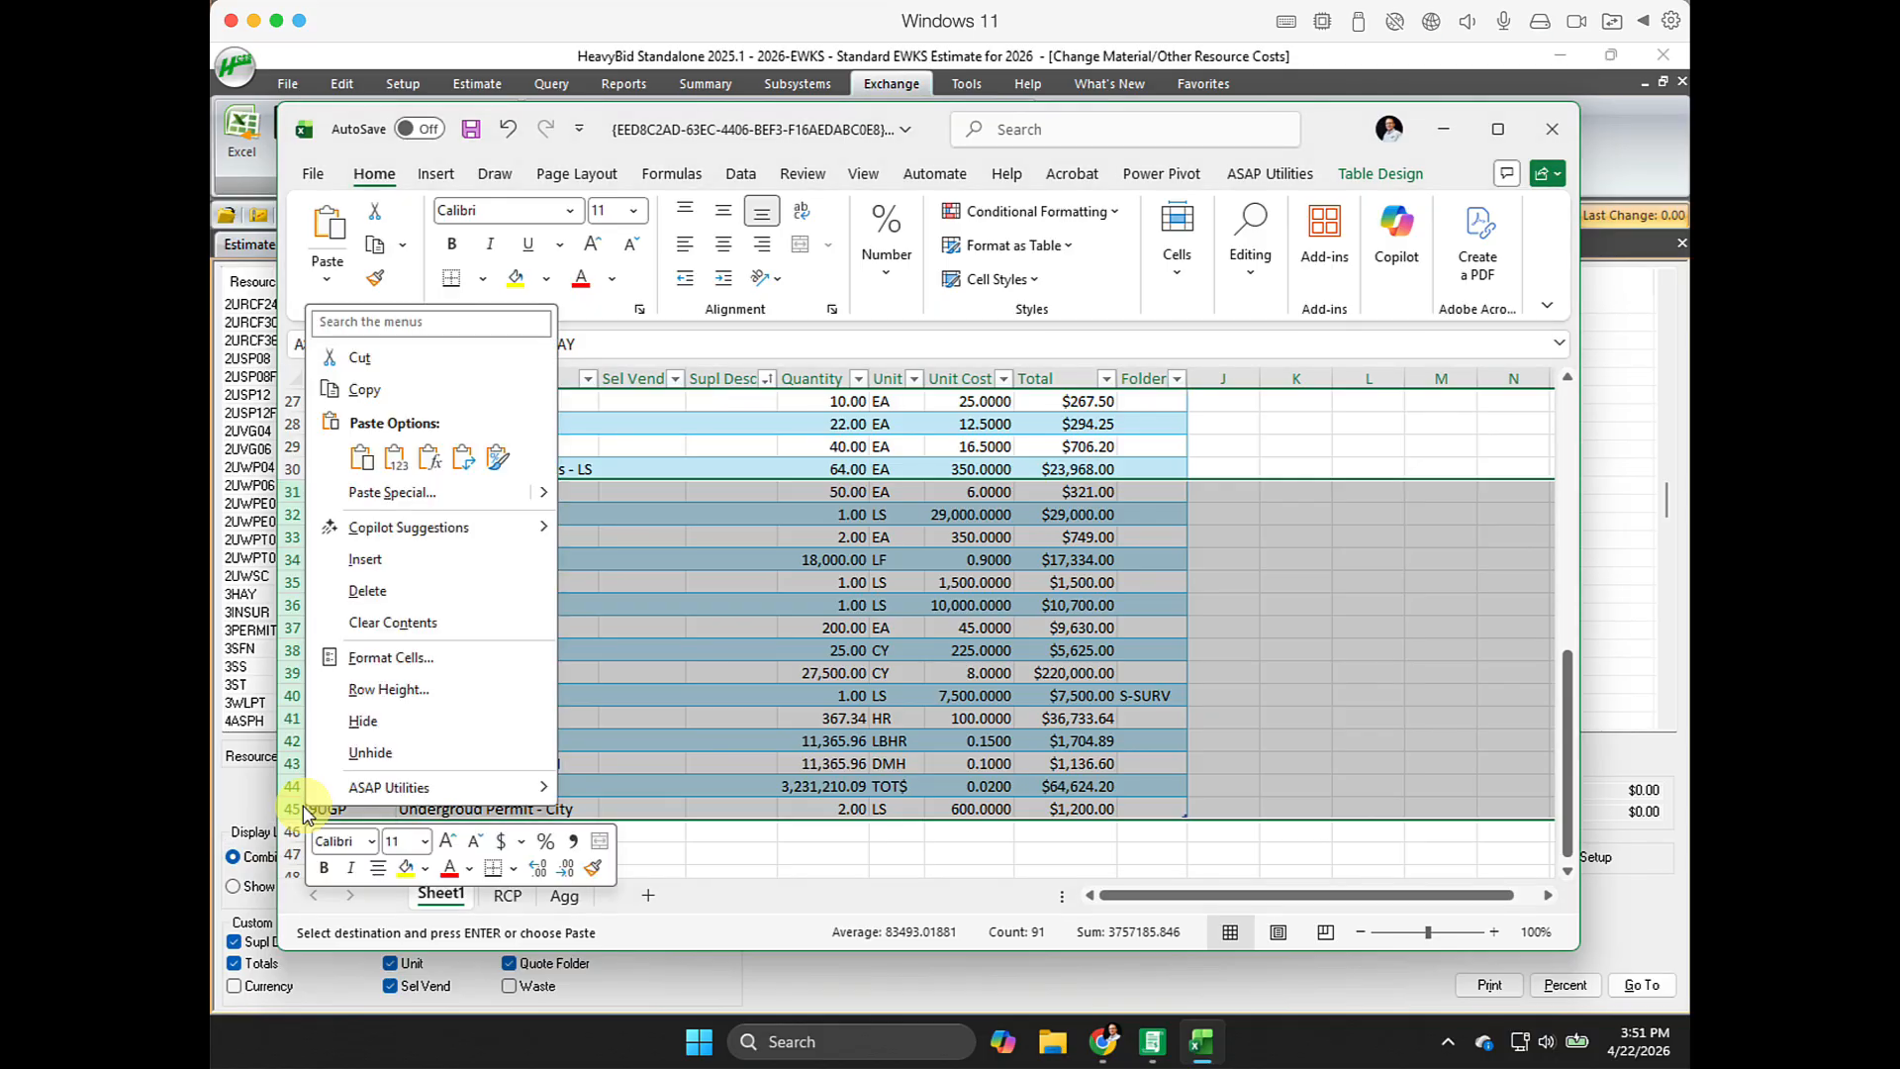
pyautogui.click(385, 592)
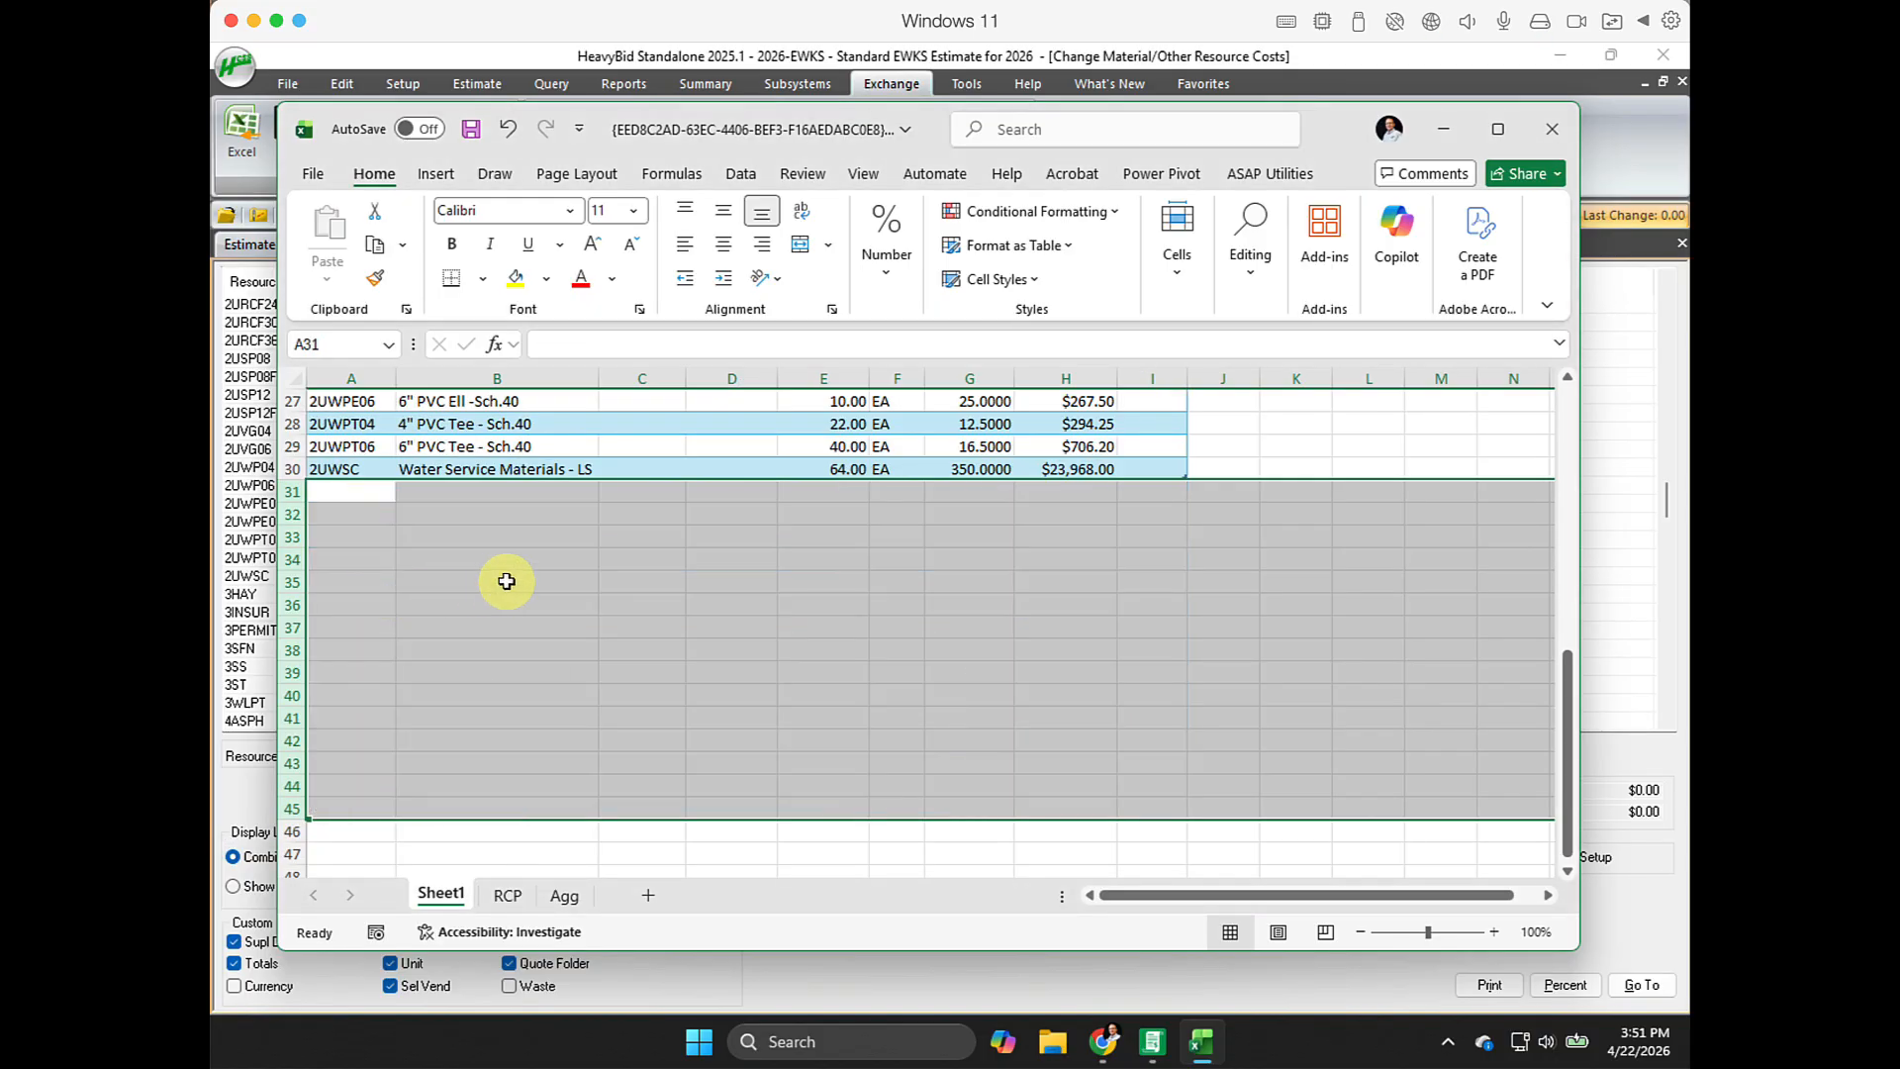
# Compare the remaining material rows on Sheet1 with the contents of the RCP and Agg sheets.
pyautogui.scroll(9, 507, 581)
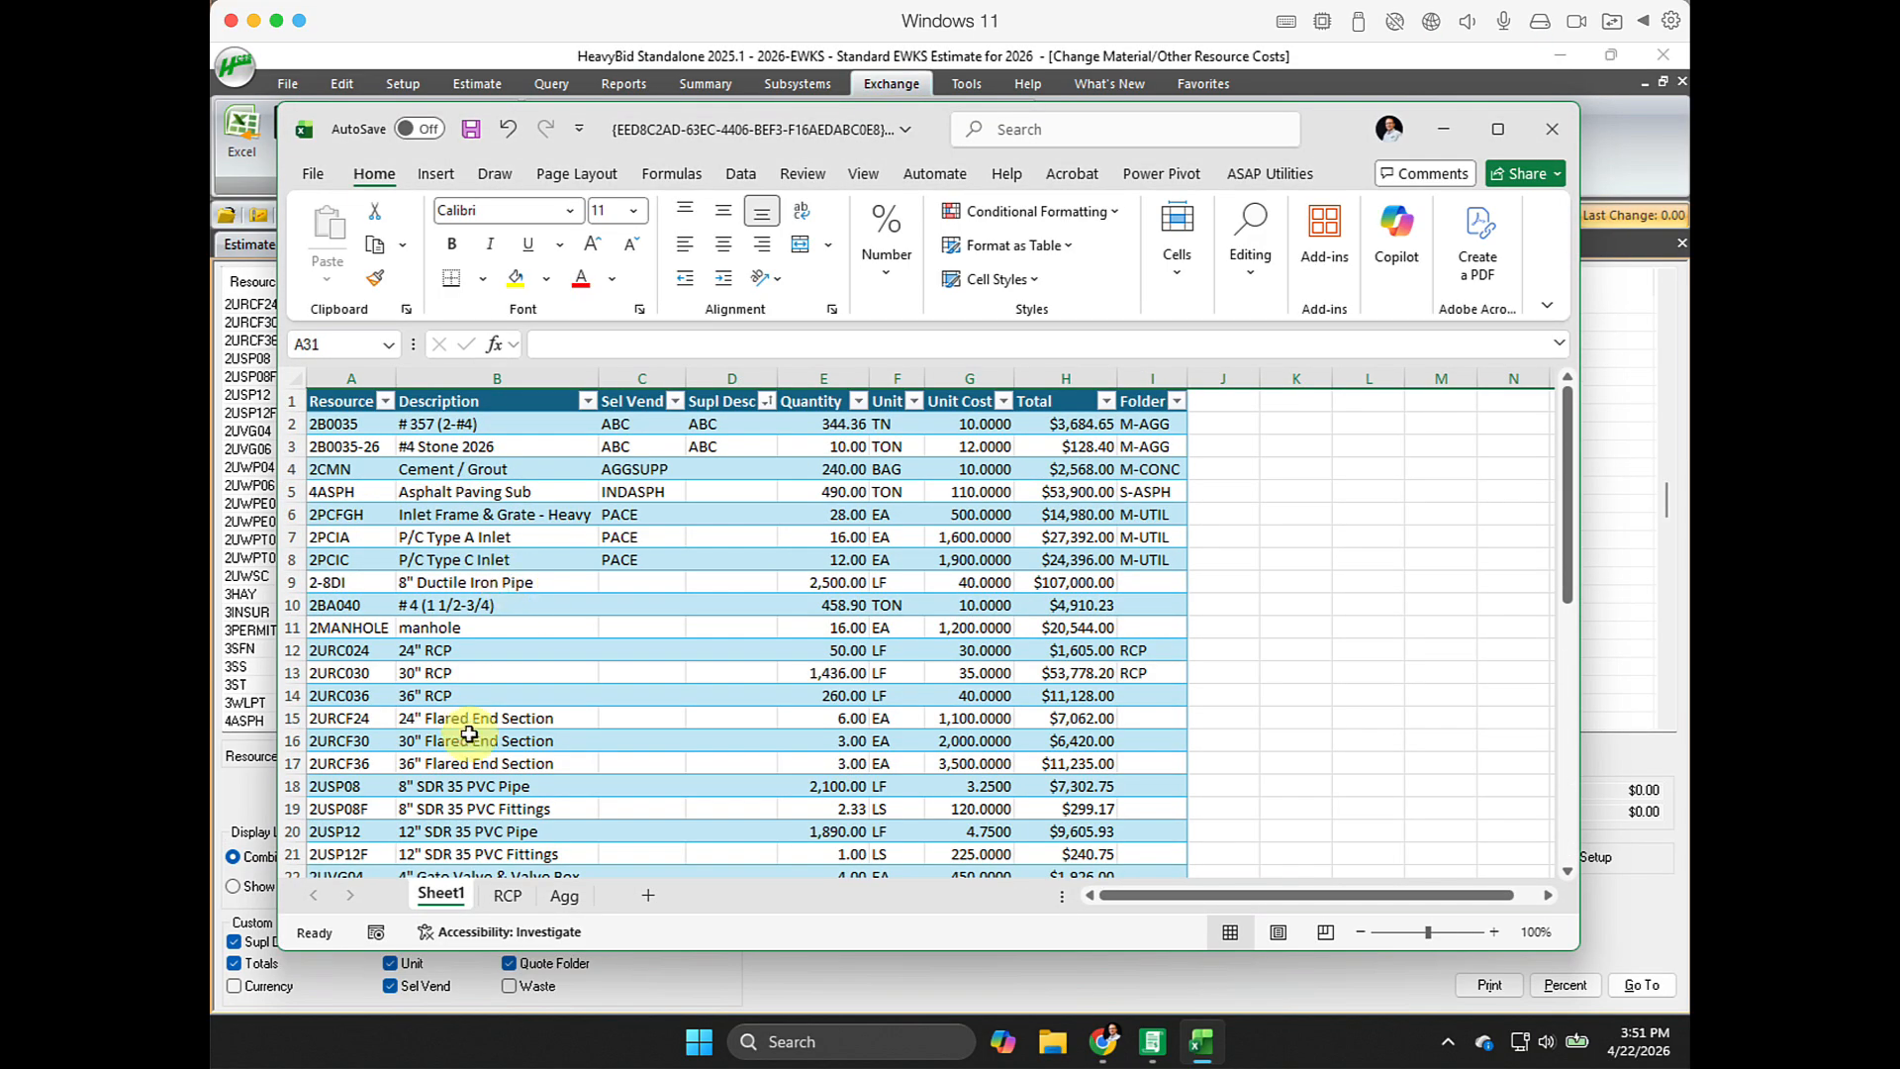
pyautogui.click(507, 895)
pyautogui.click(565, 897)
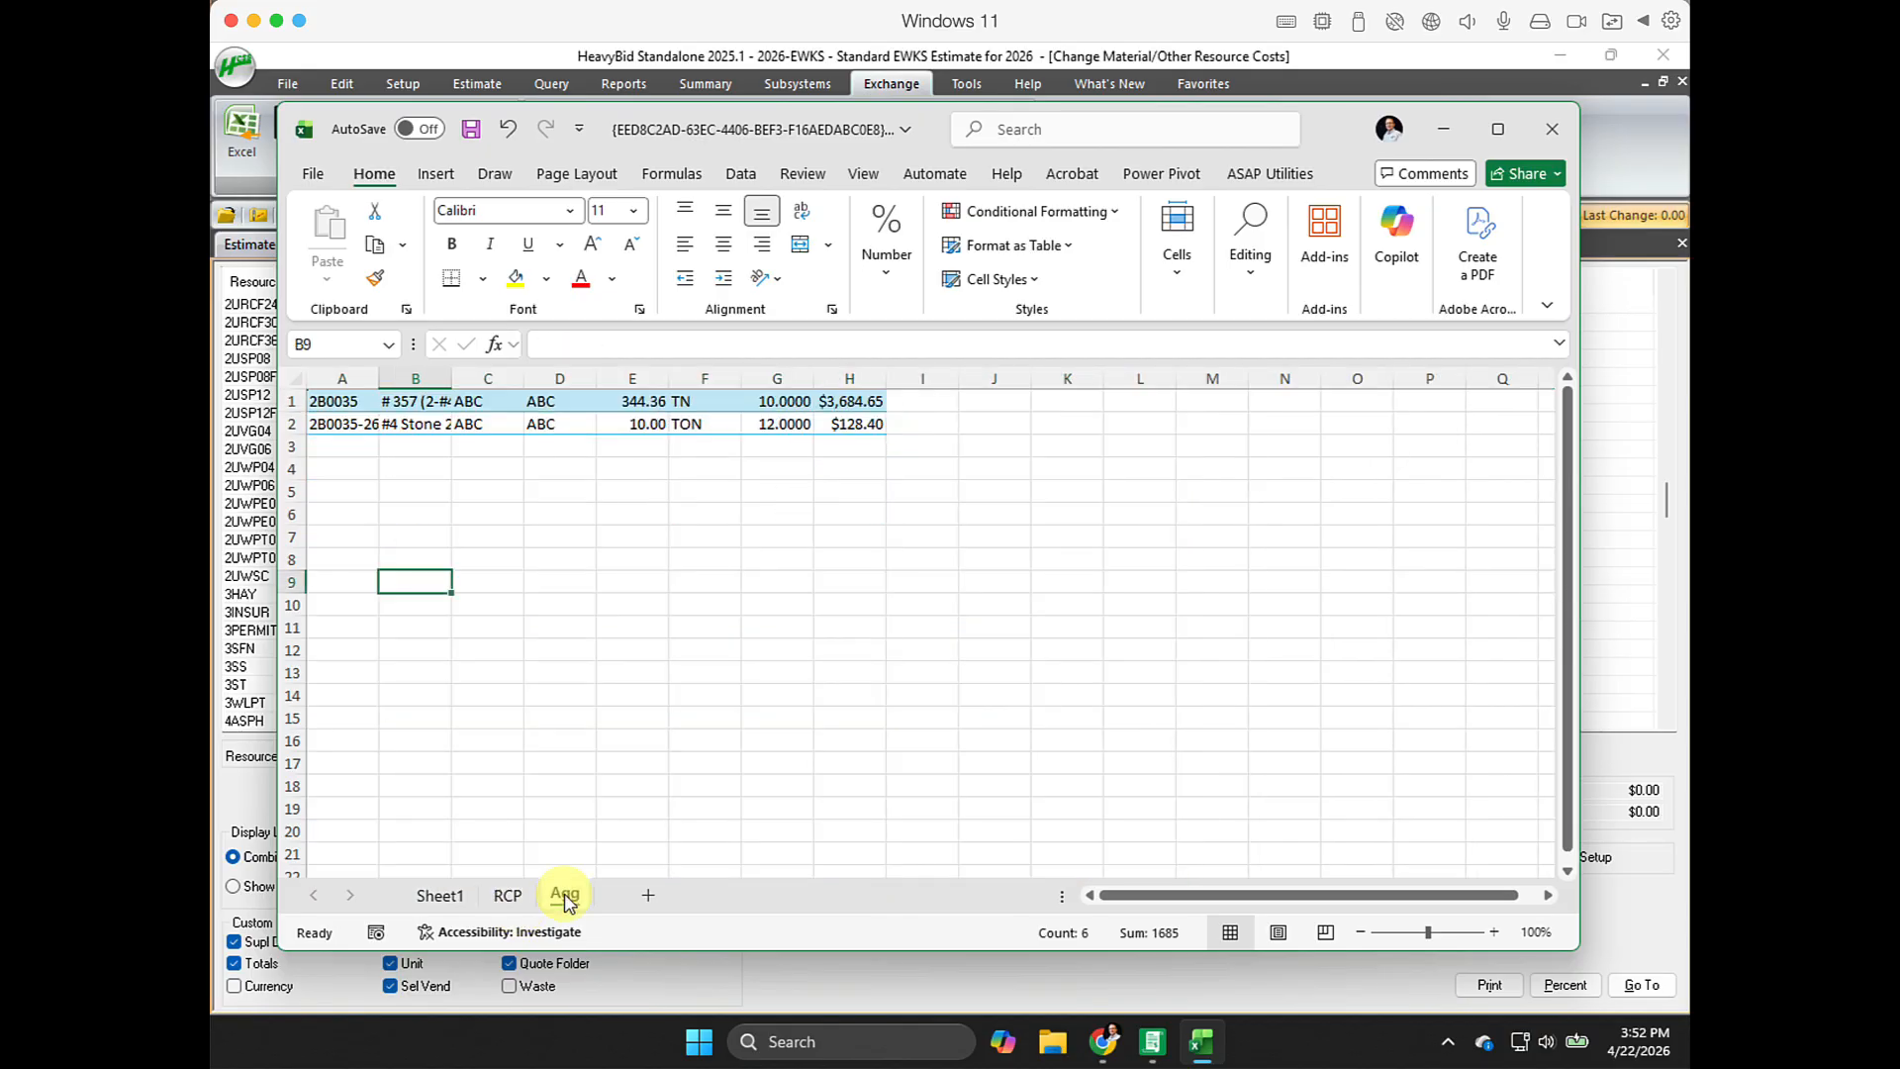
pyautogui.click(507, 895)
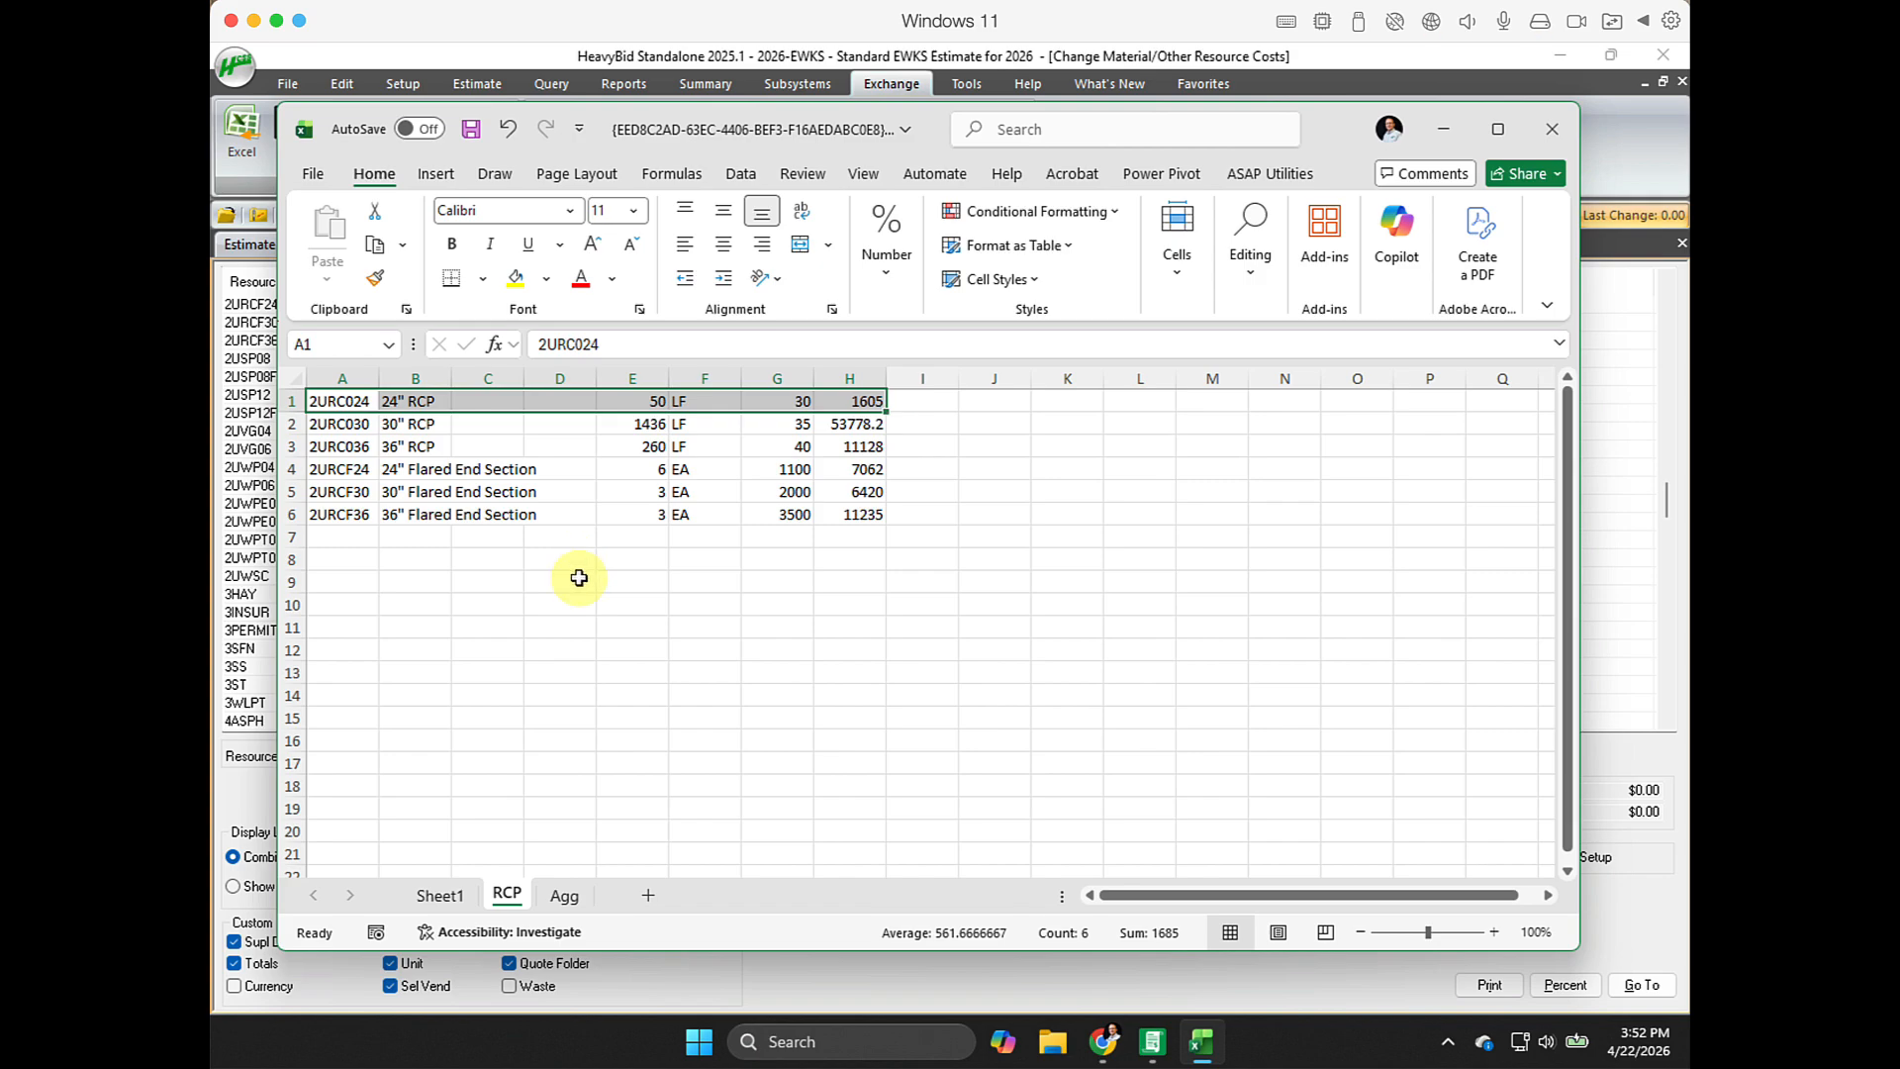
pyautogui.click(440, 894)
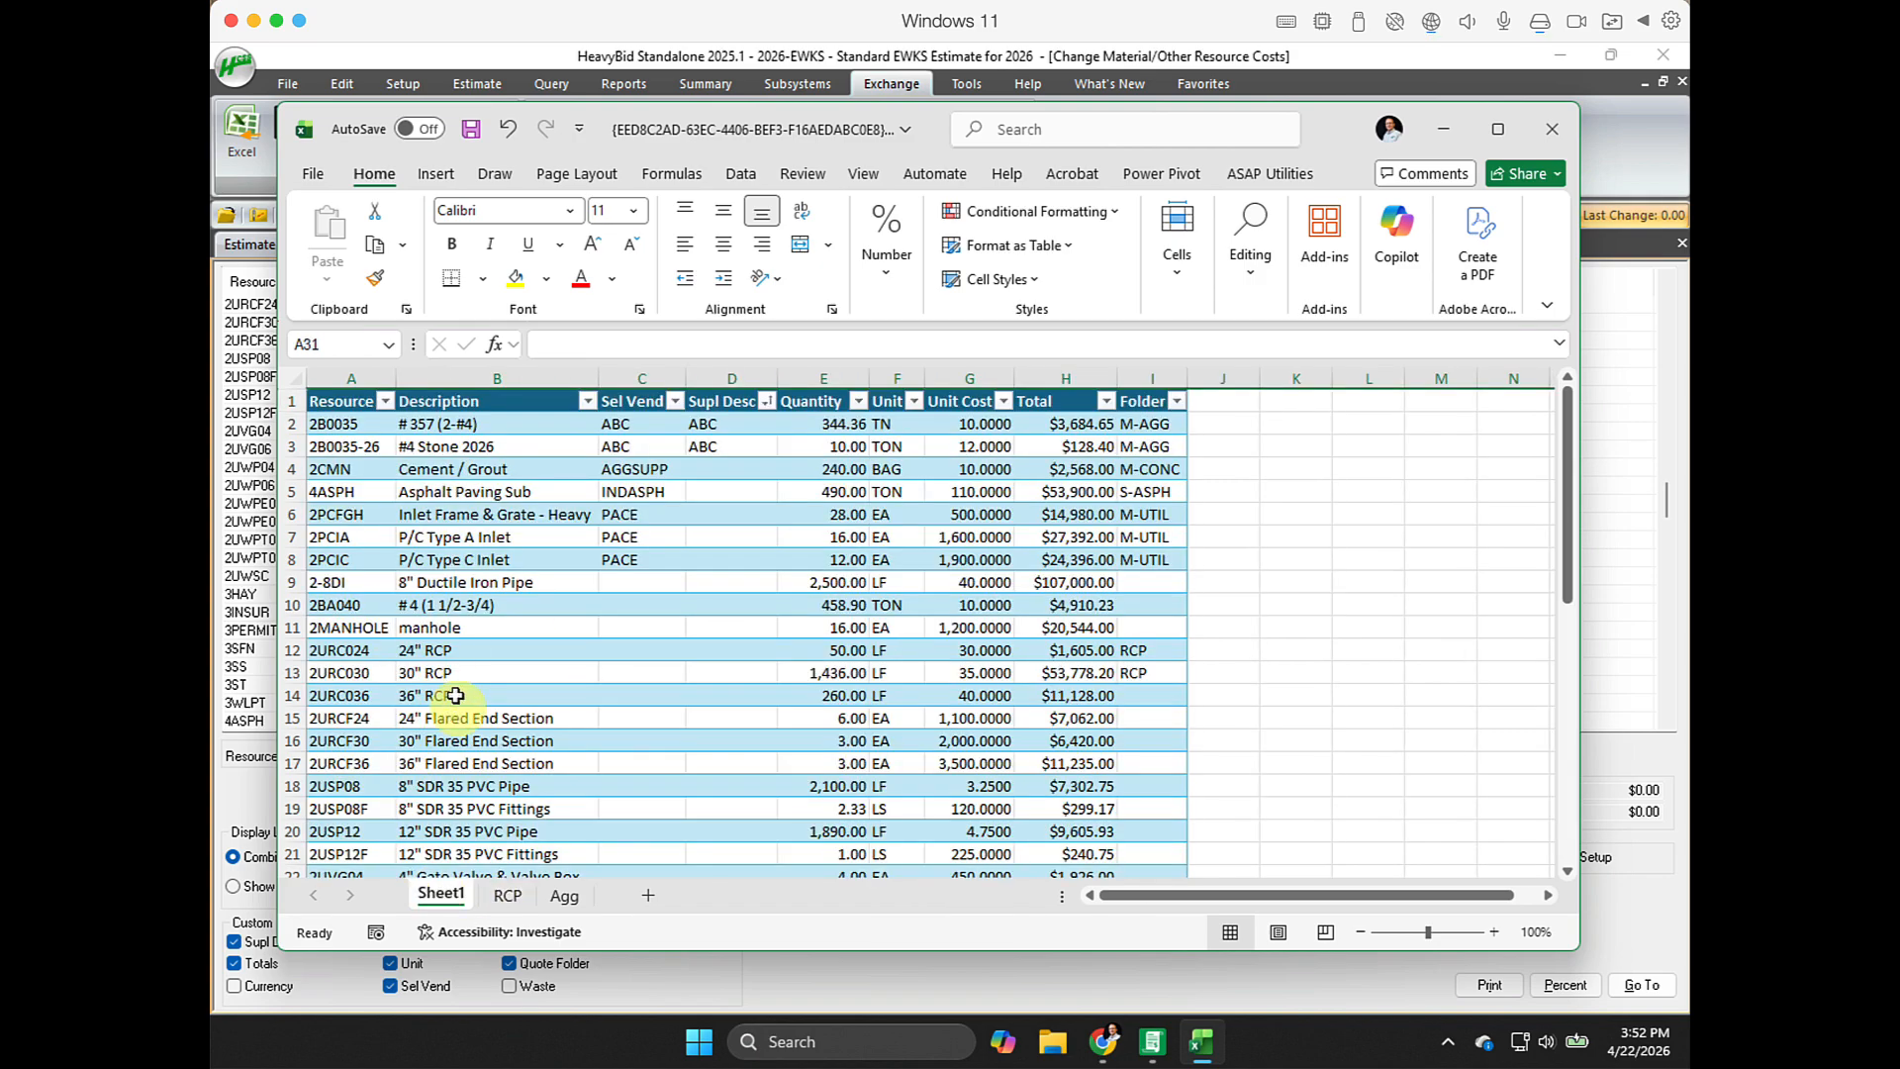
pyautogui.click(515, 896)
pyautogui.click(555, 896)
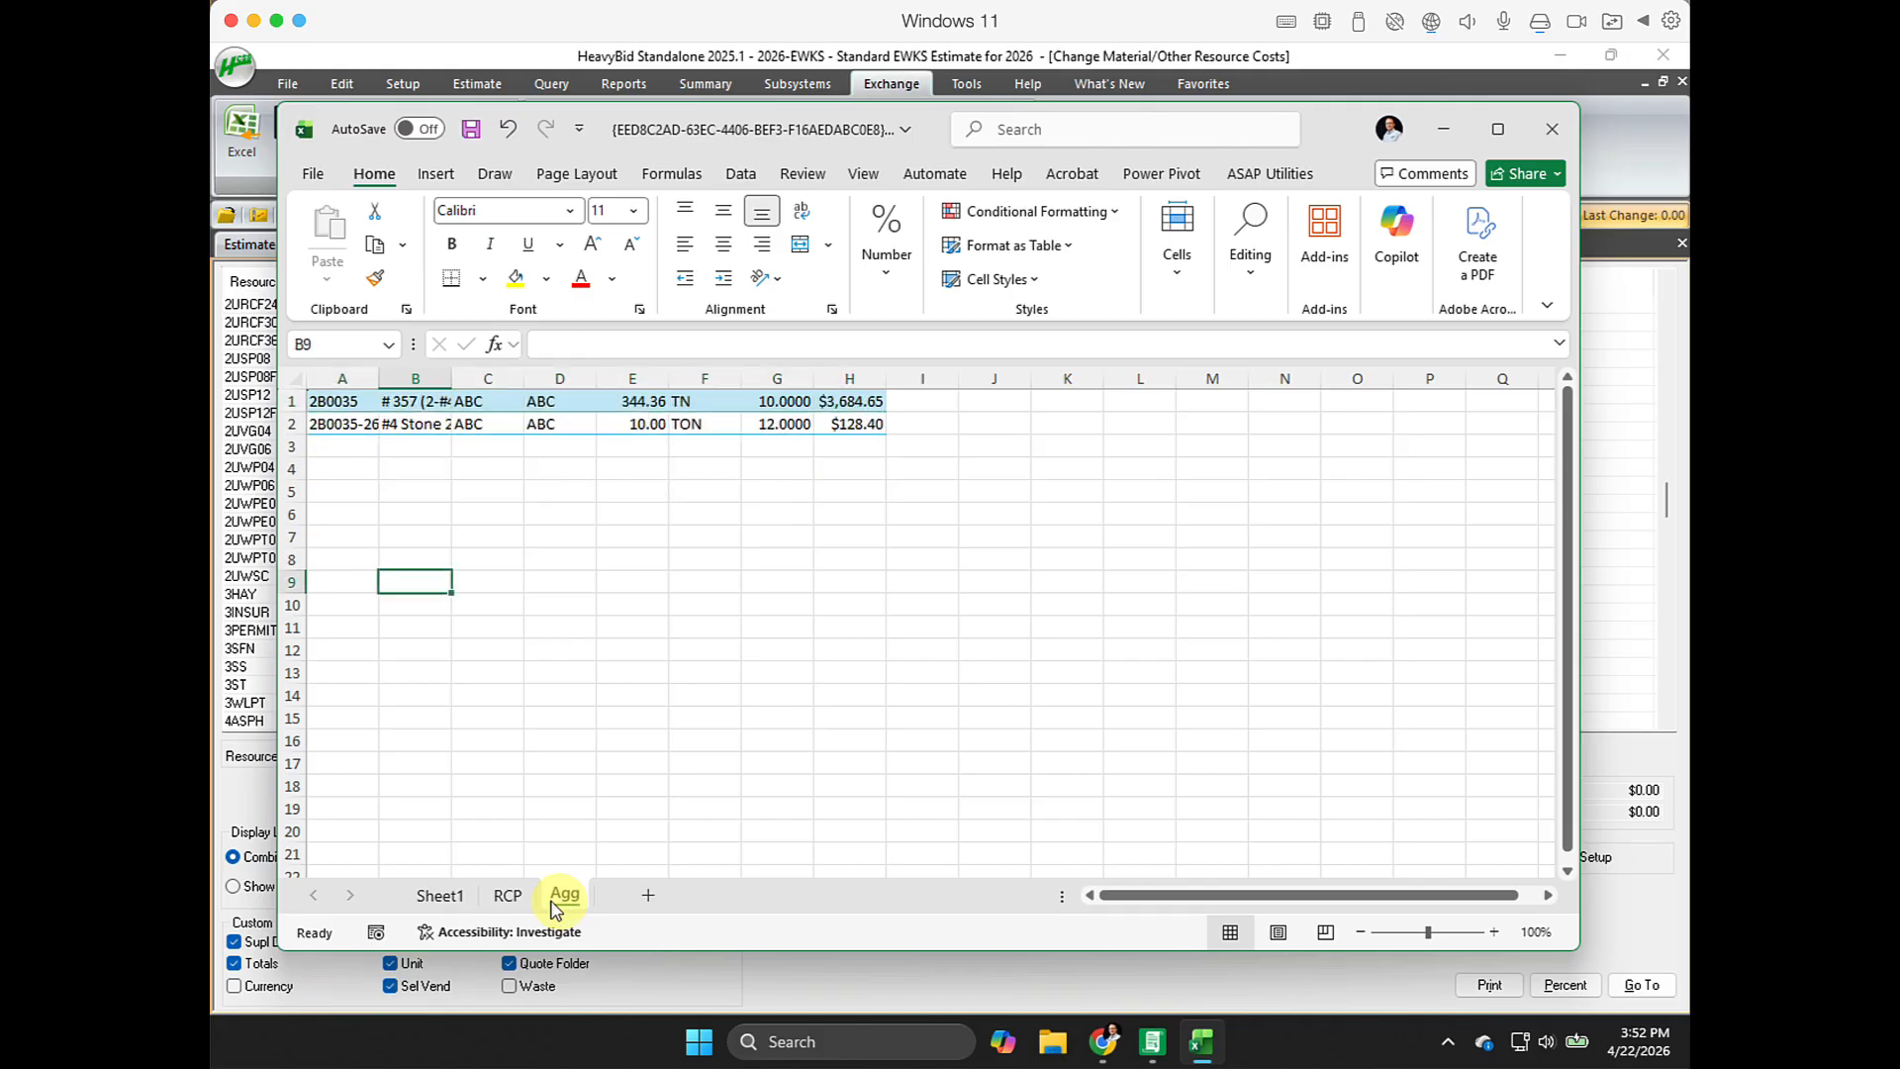
pyautogui.click(439, 895)
pyautogui.scroll(-4, 460, 740)
pyautogui.scroll(-3, 460, 740)
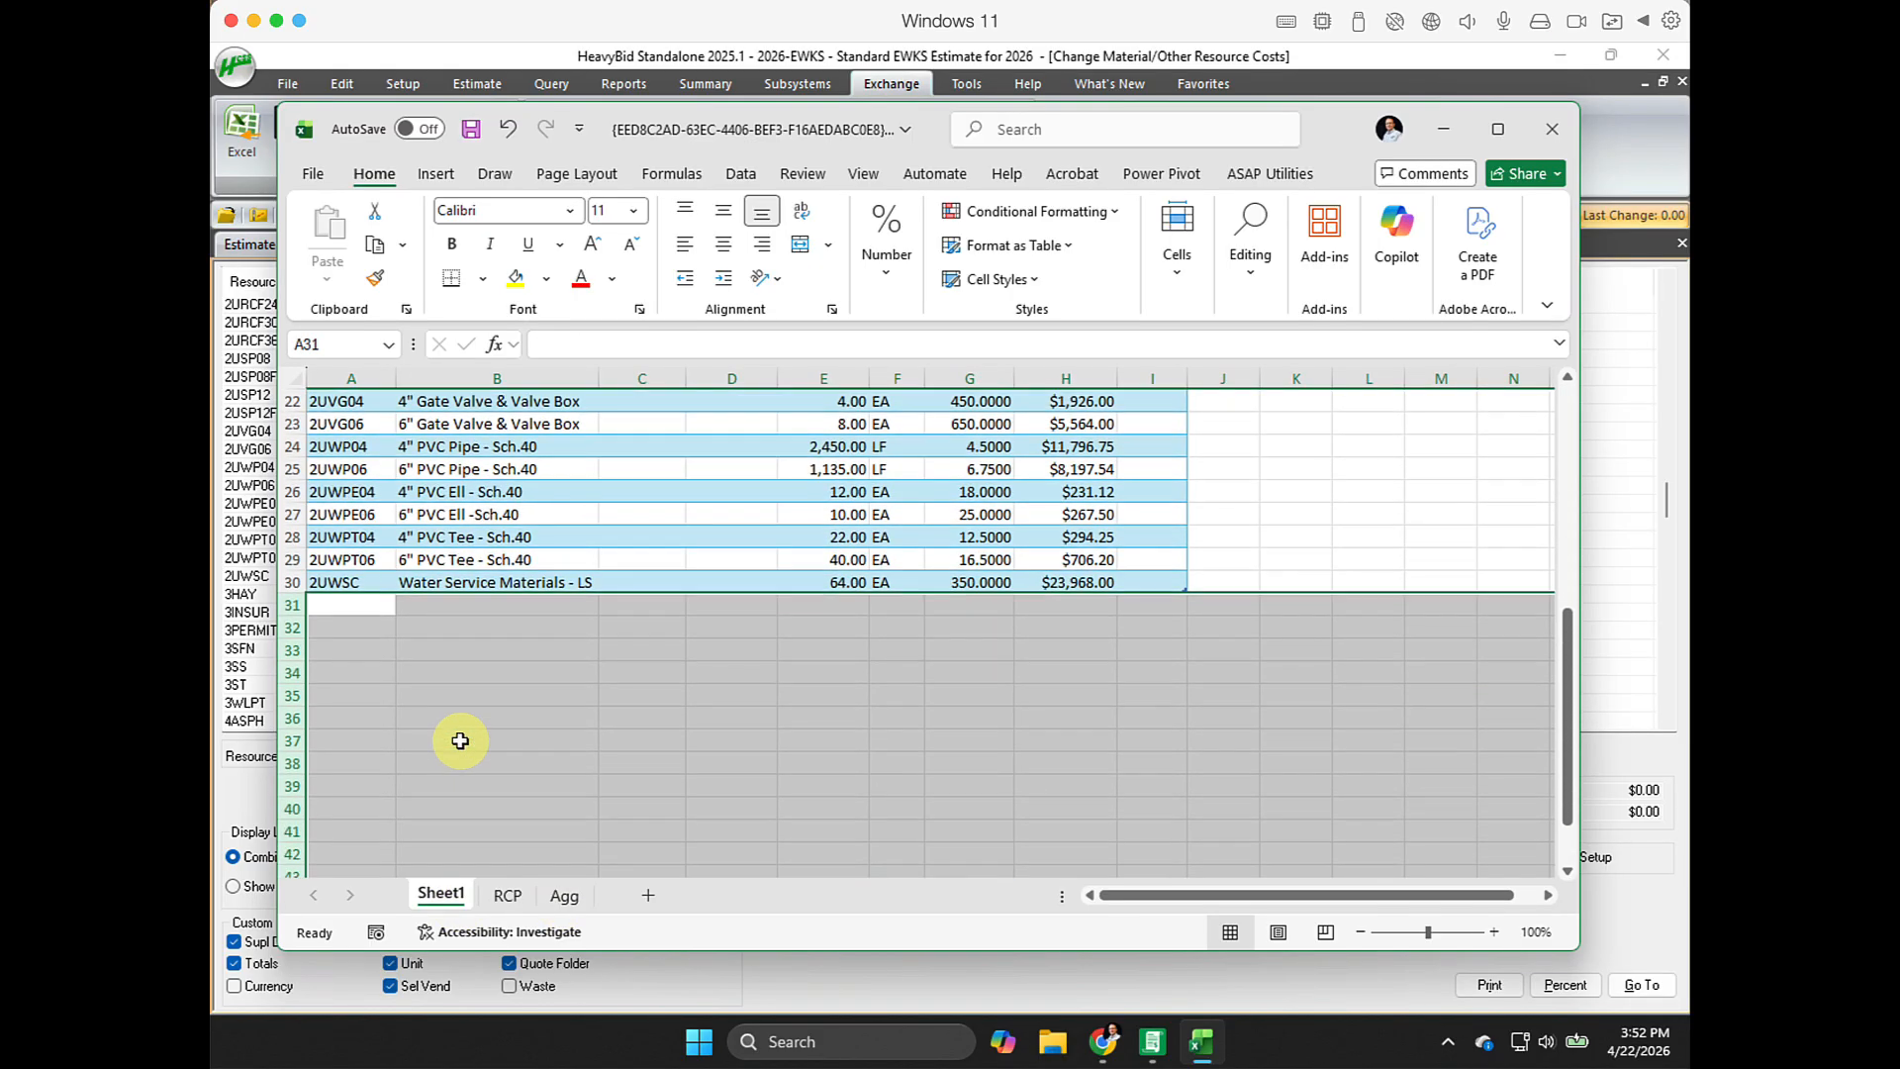
pyautogui.scroll(7, 460, 737)
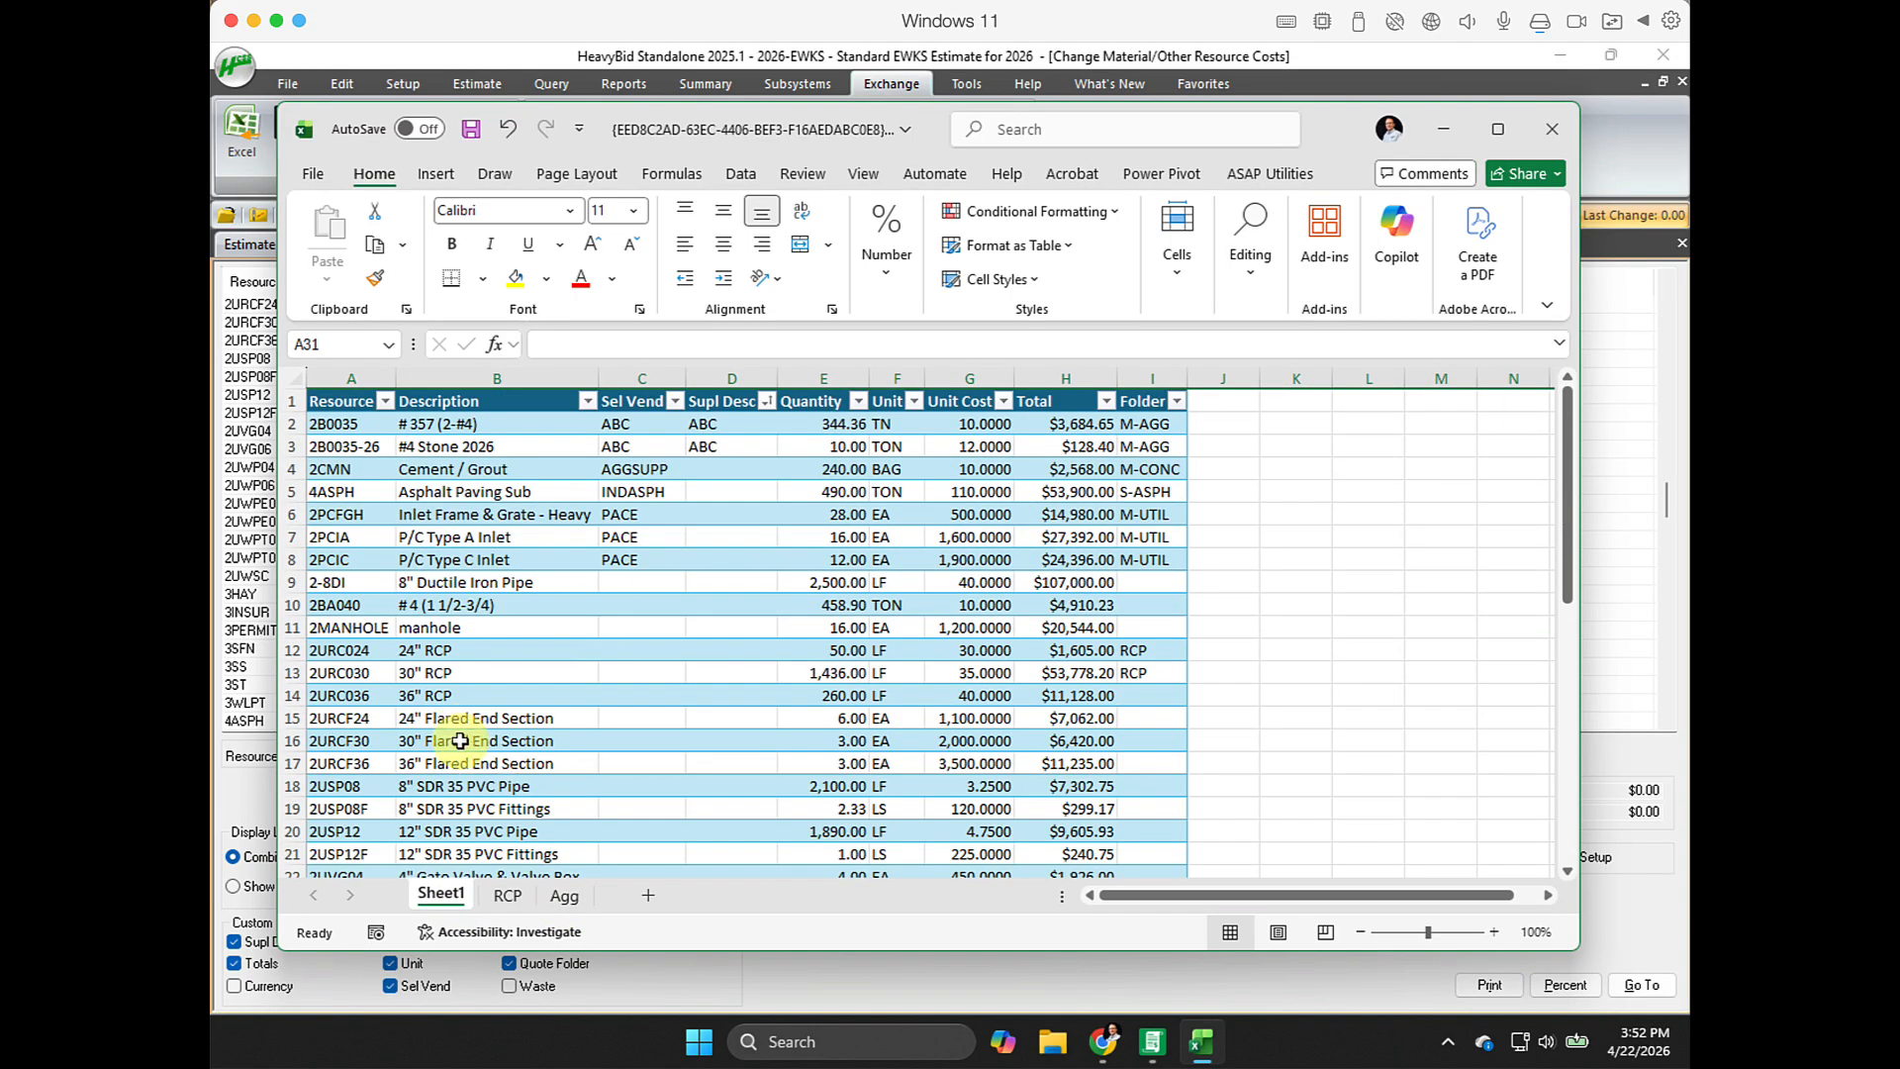
pyautogui.click(514, 895)
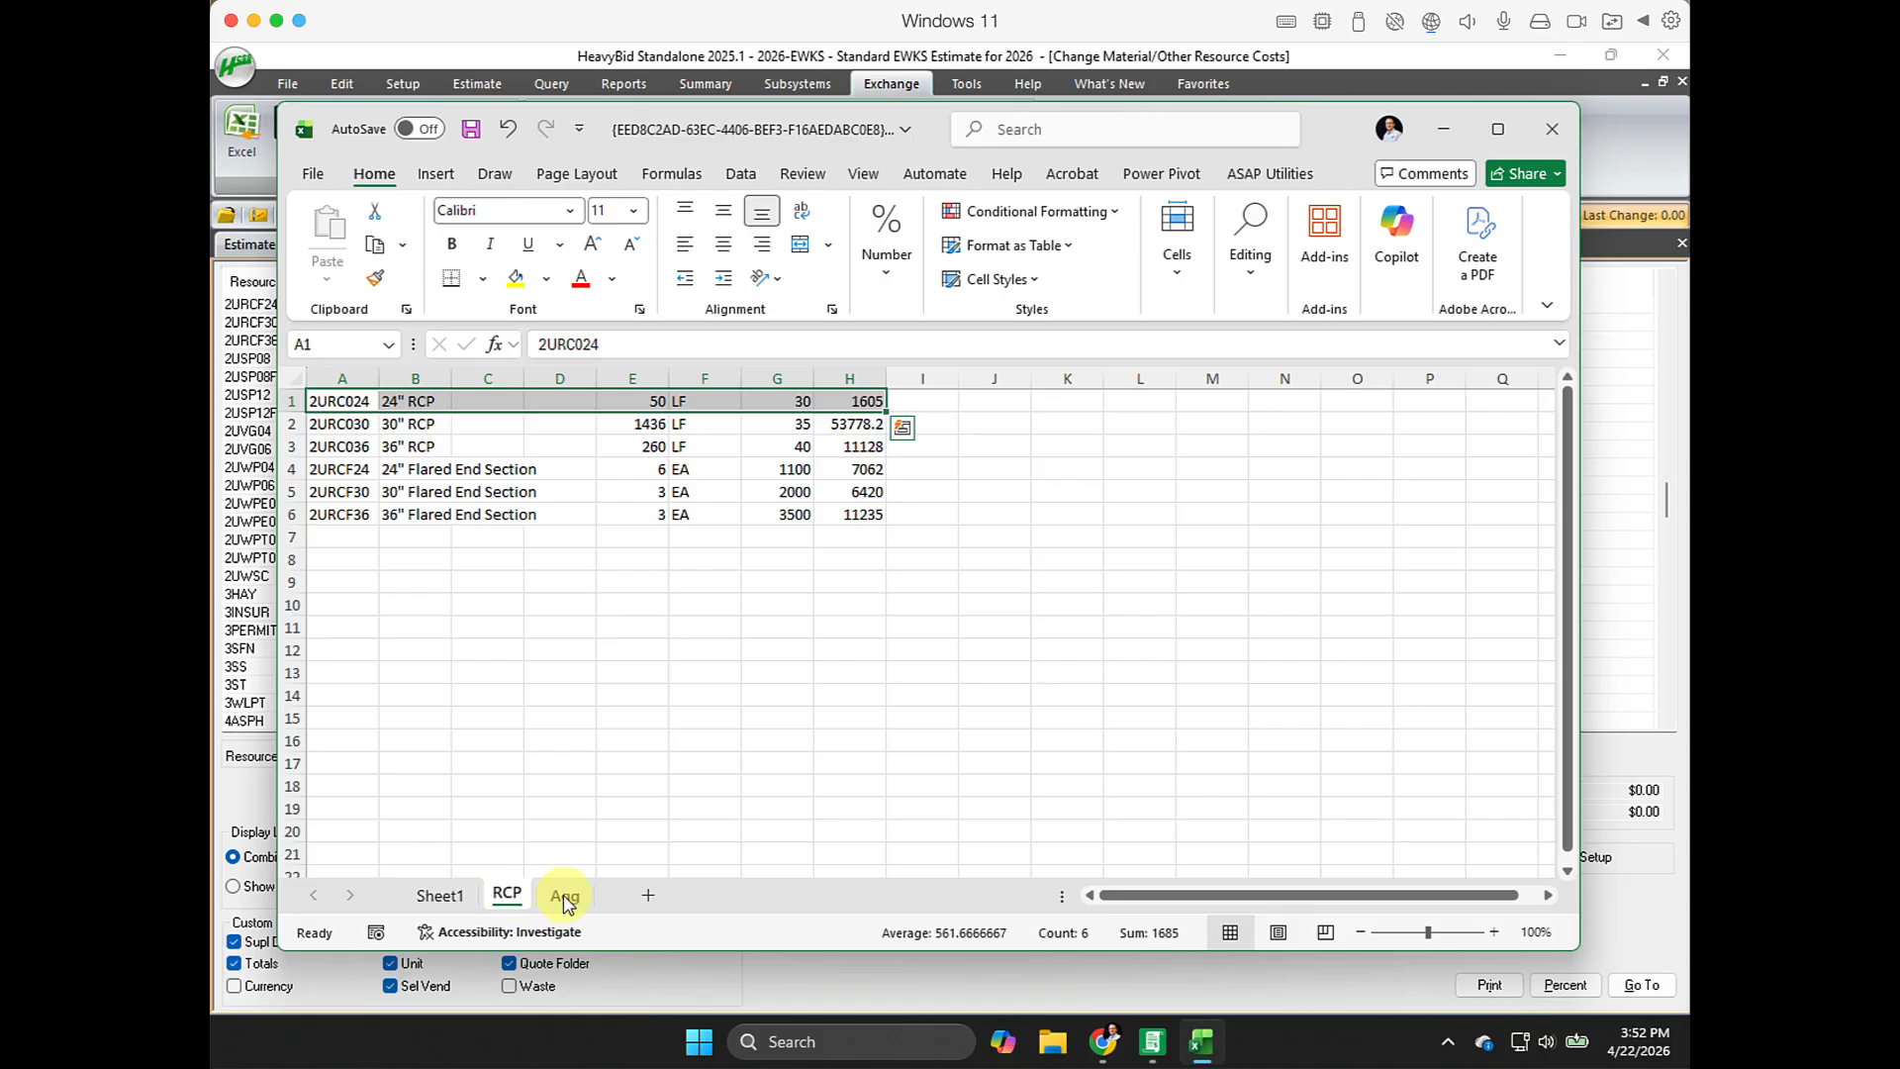
pyautogui.click(564, 896)
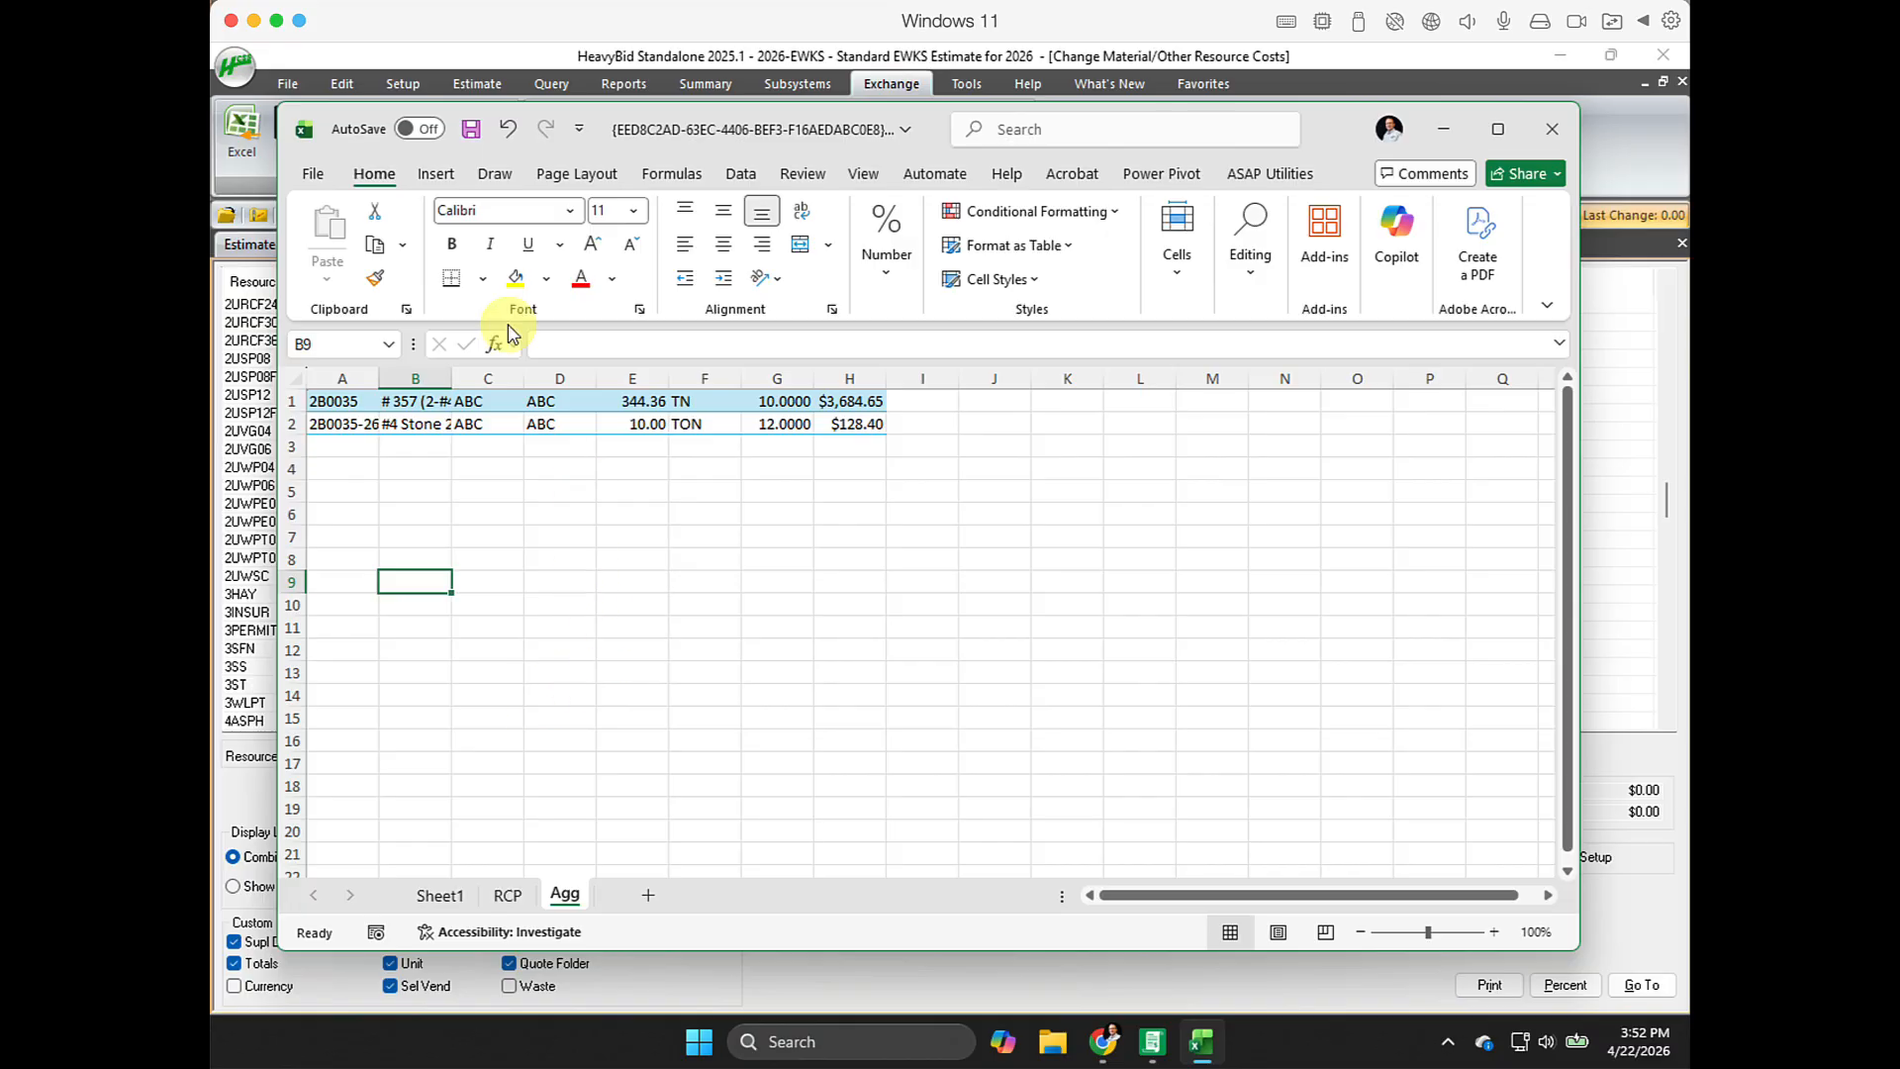
# Switch to HeavyBid and start an Excel export of the estimate's Resources database, found under Biditems and Activities.
pyautogui.click(1443, 129)
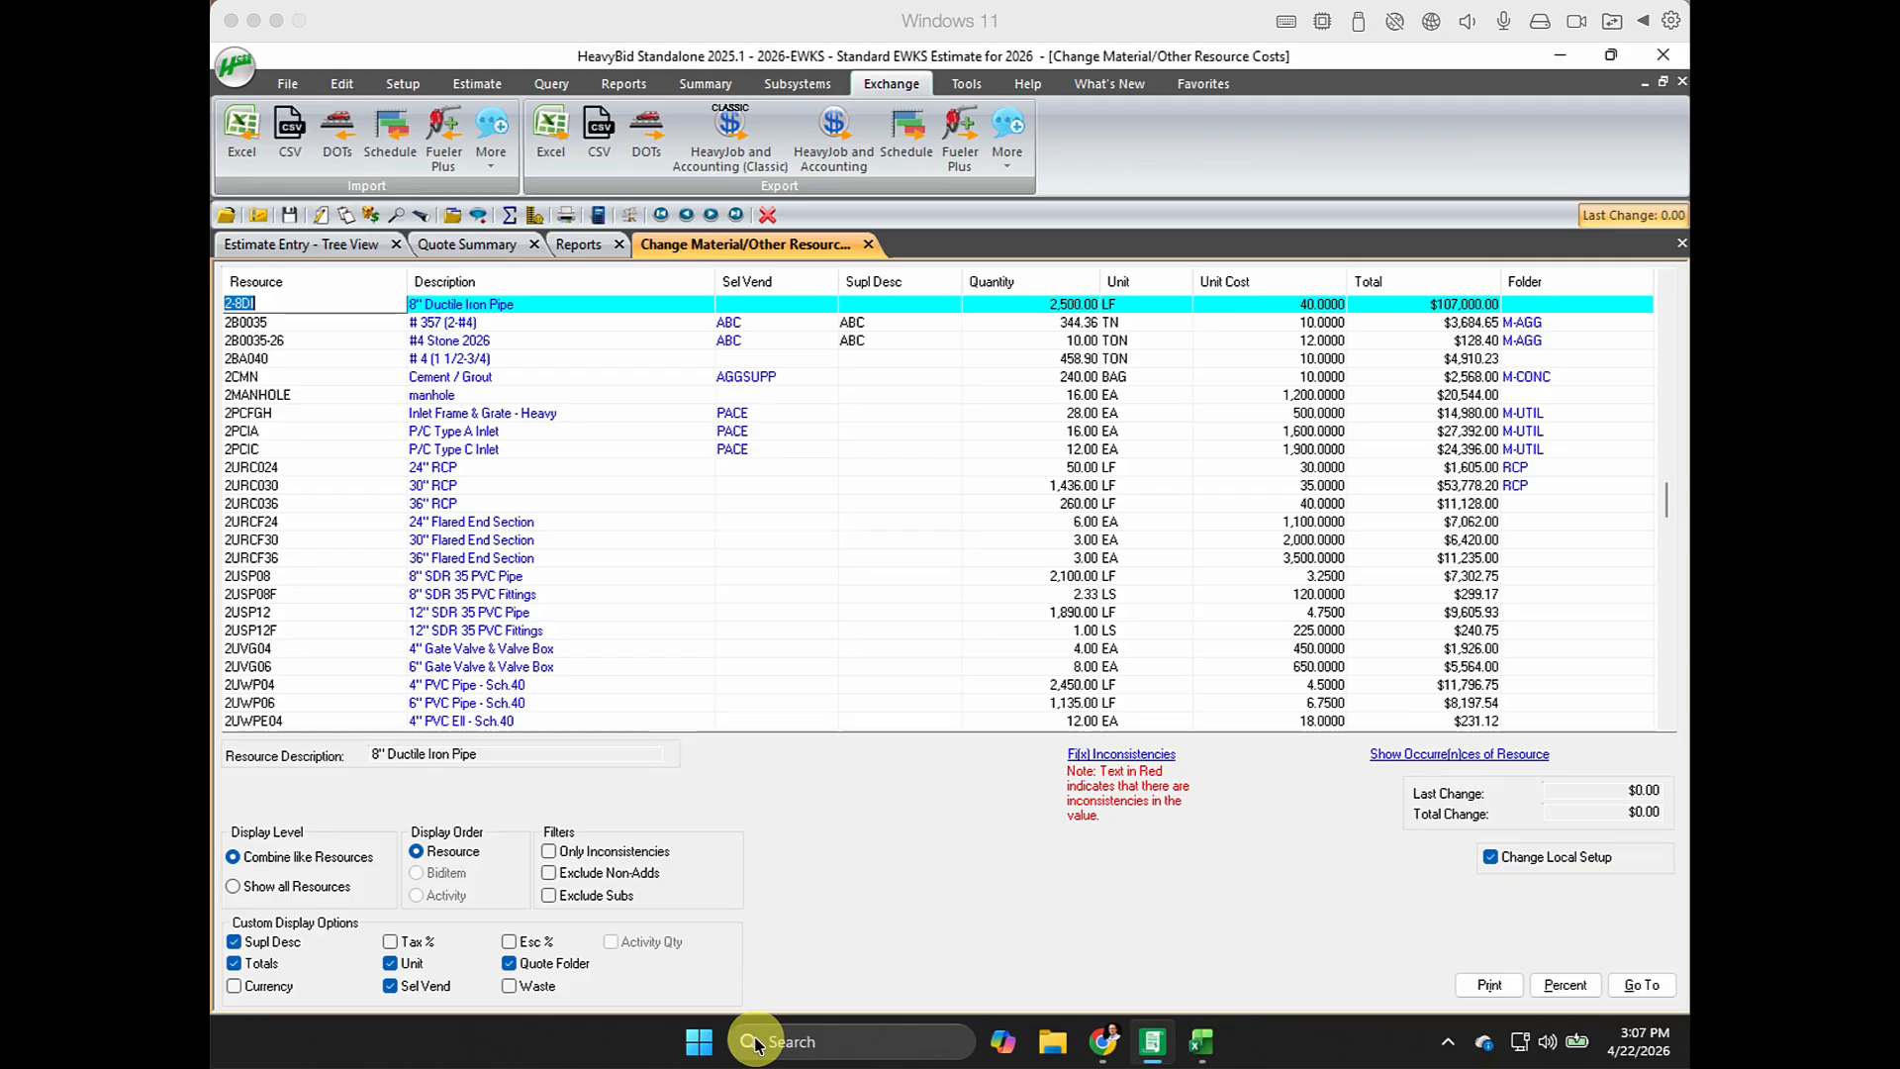
pyautogui.click(884, 88)
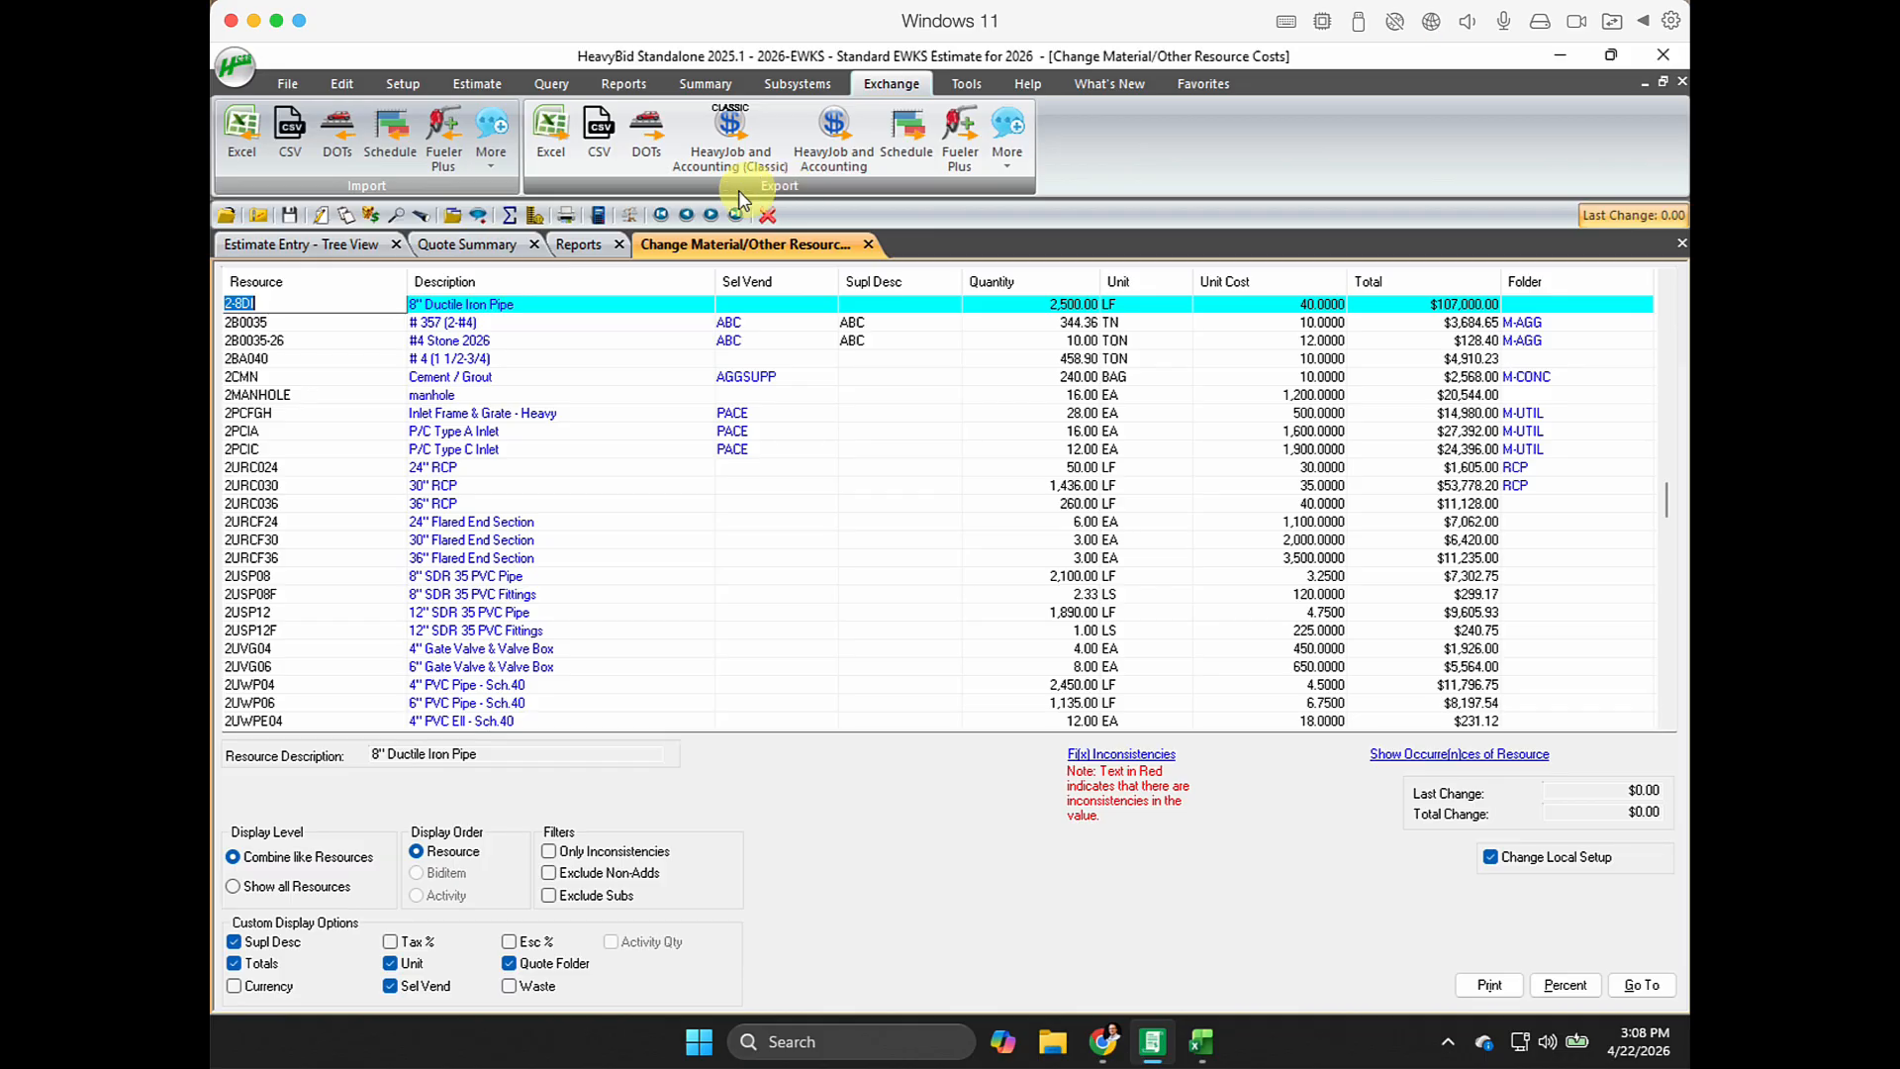
pyautogui.click(552, 137)
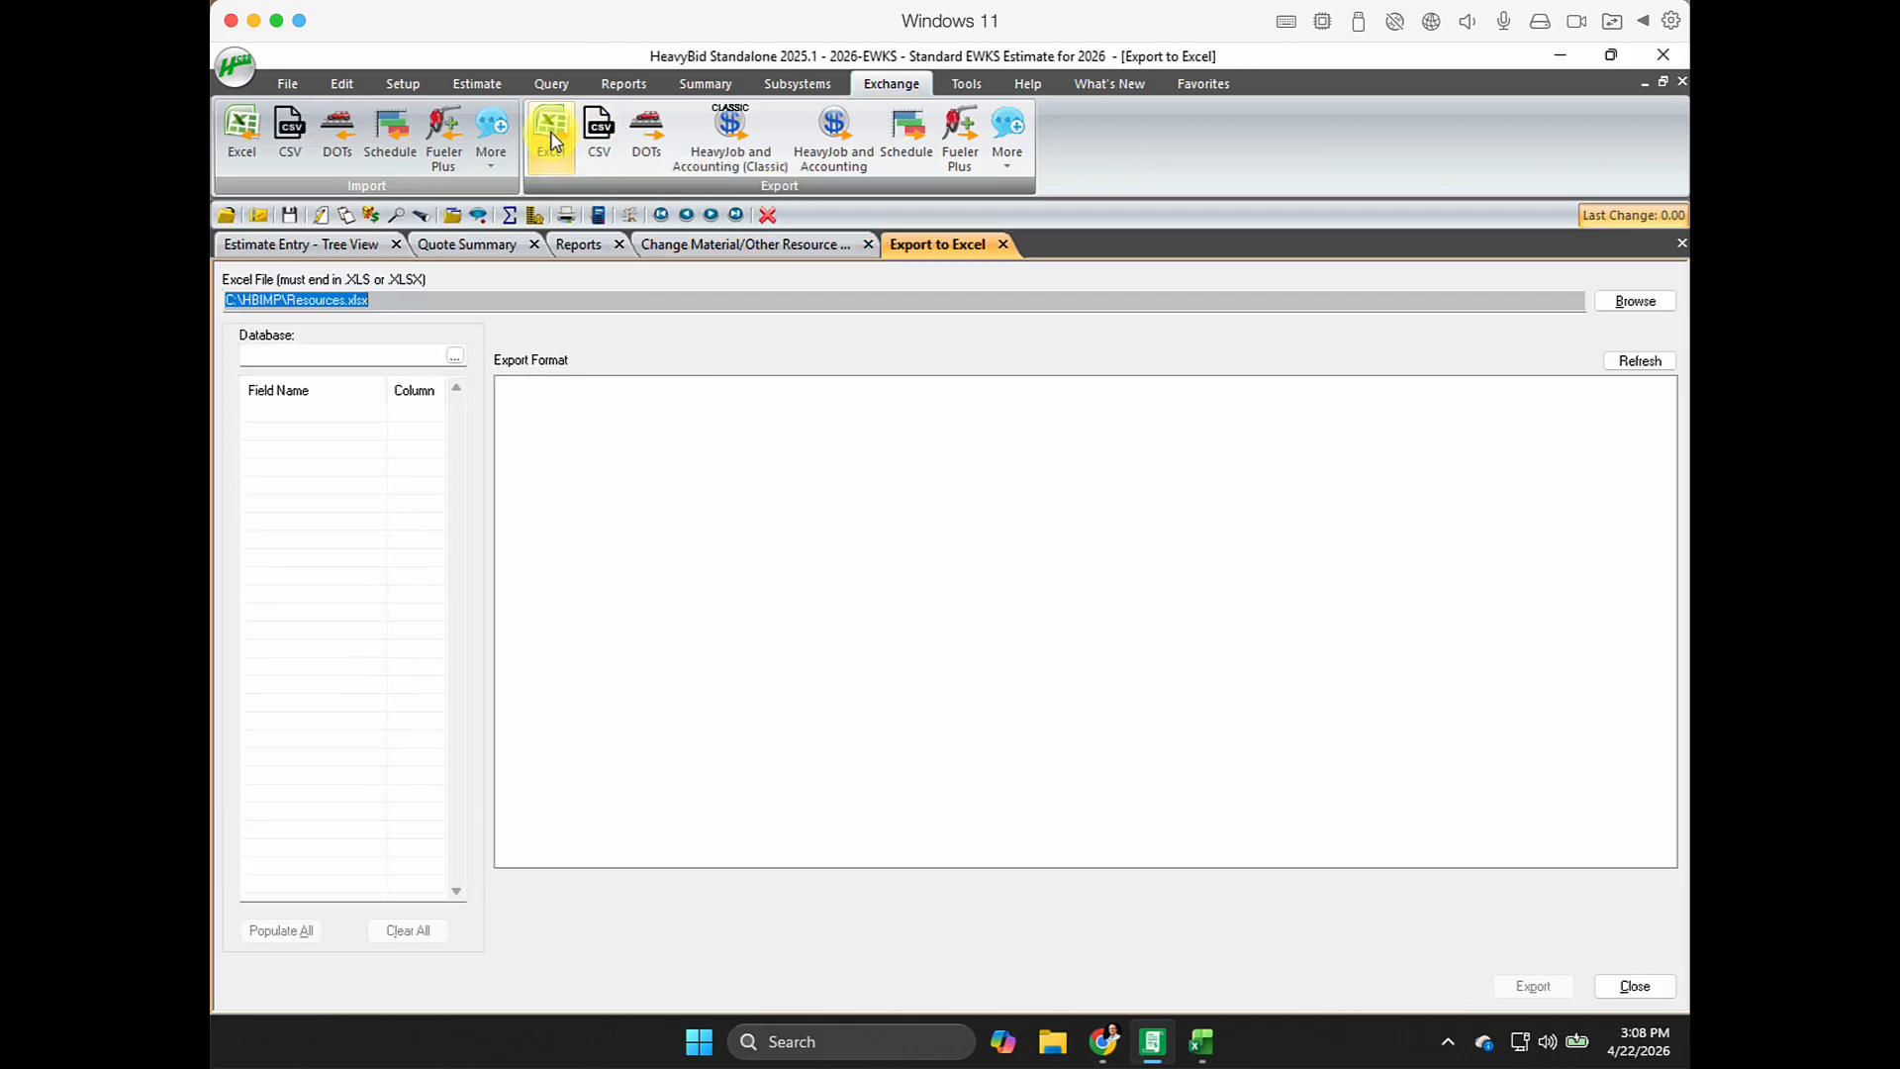
pyautogui.click(455, 358)
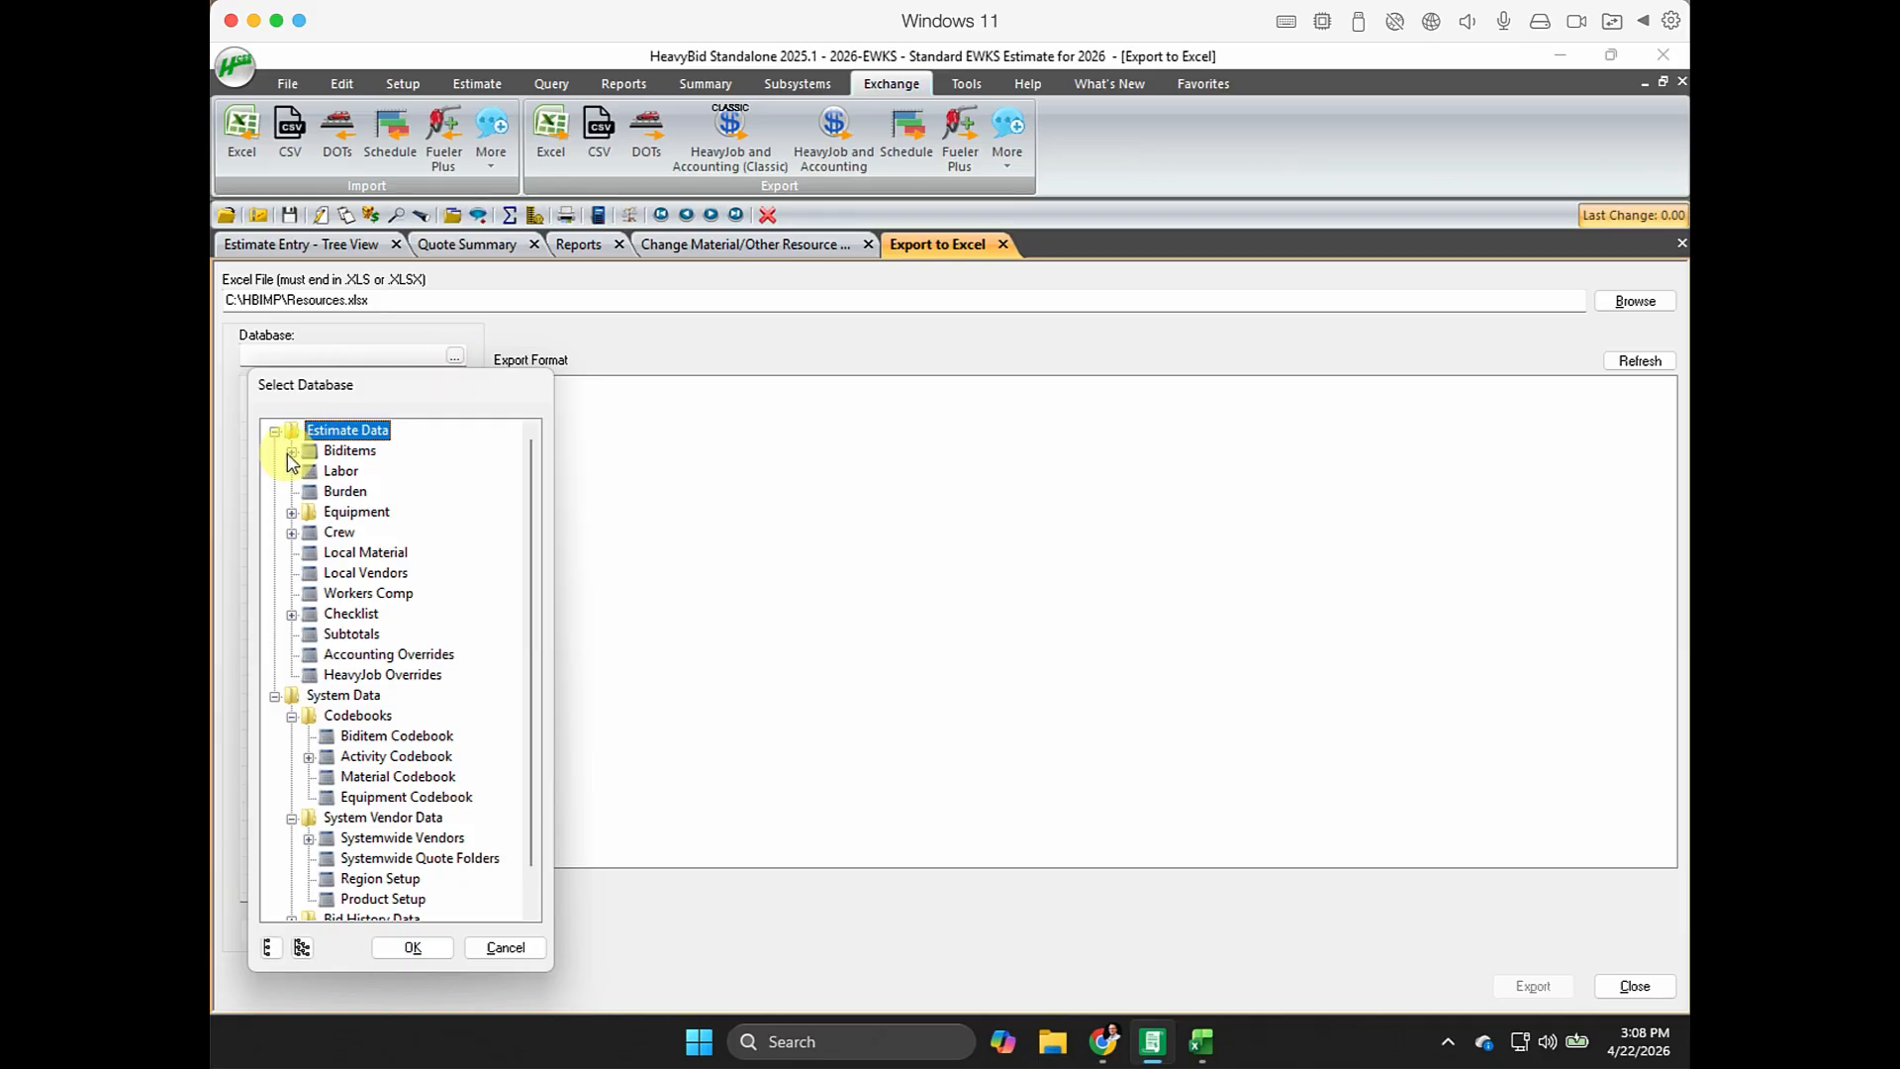
pyautogui.click(292, 452)
pyautogui.click(309, 472)
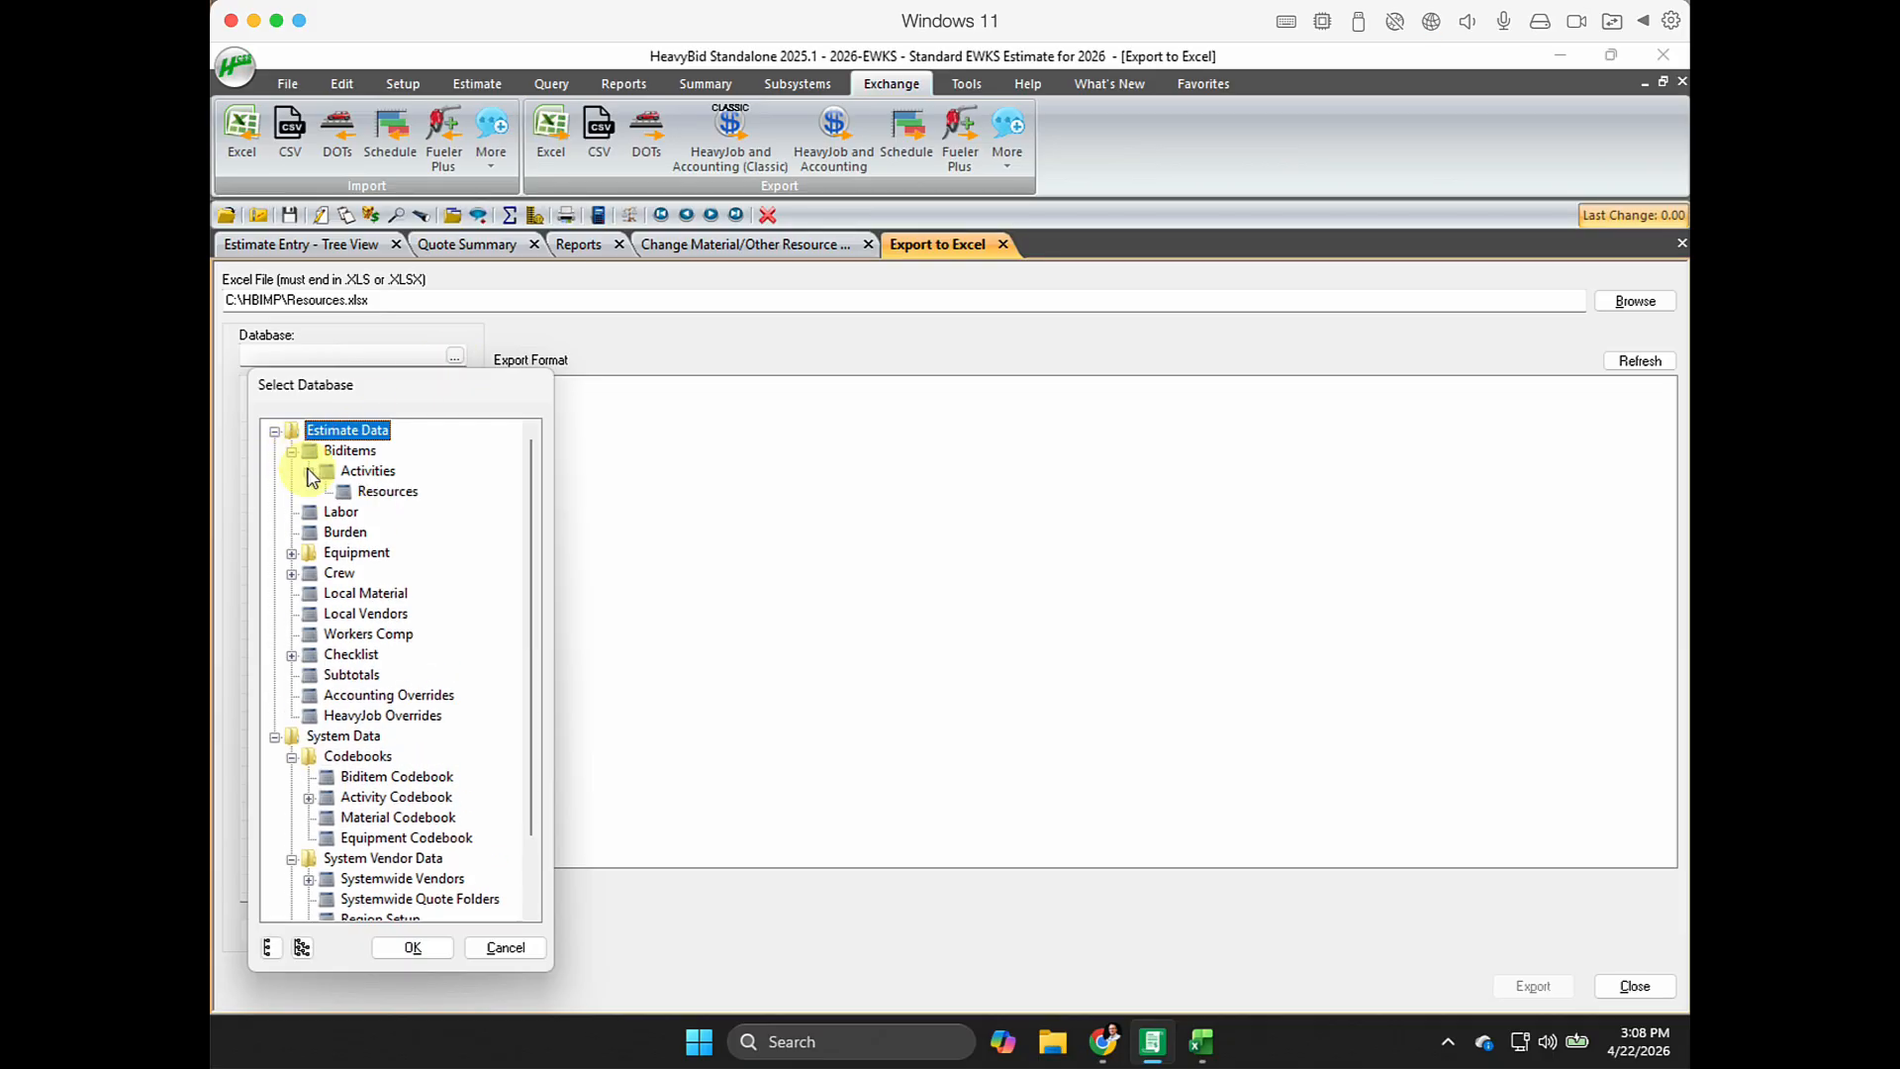
pyautogui.click(377, 495)
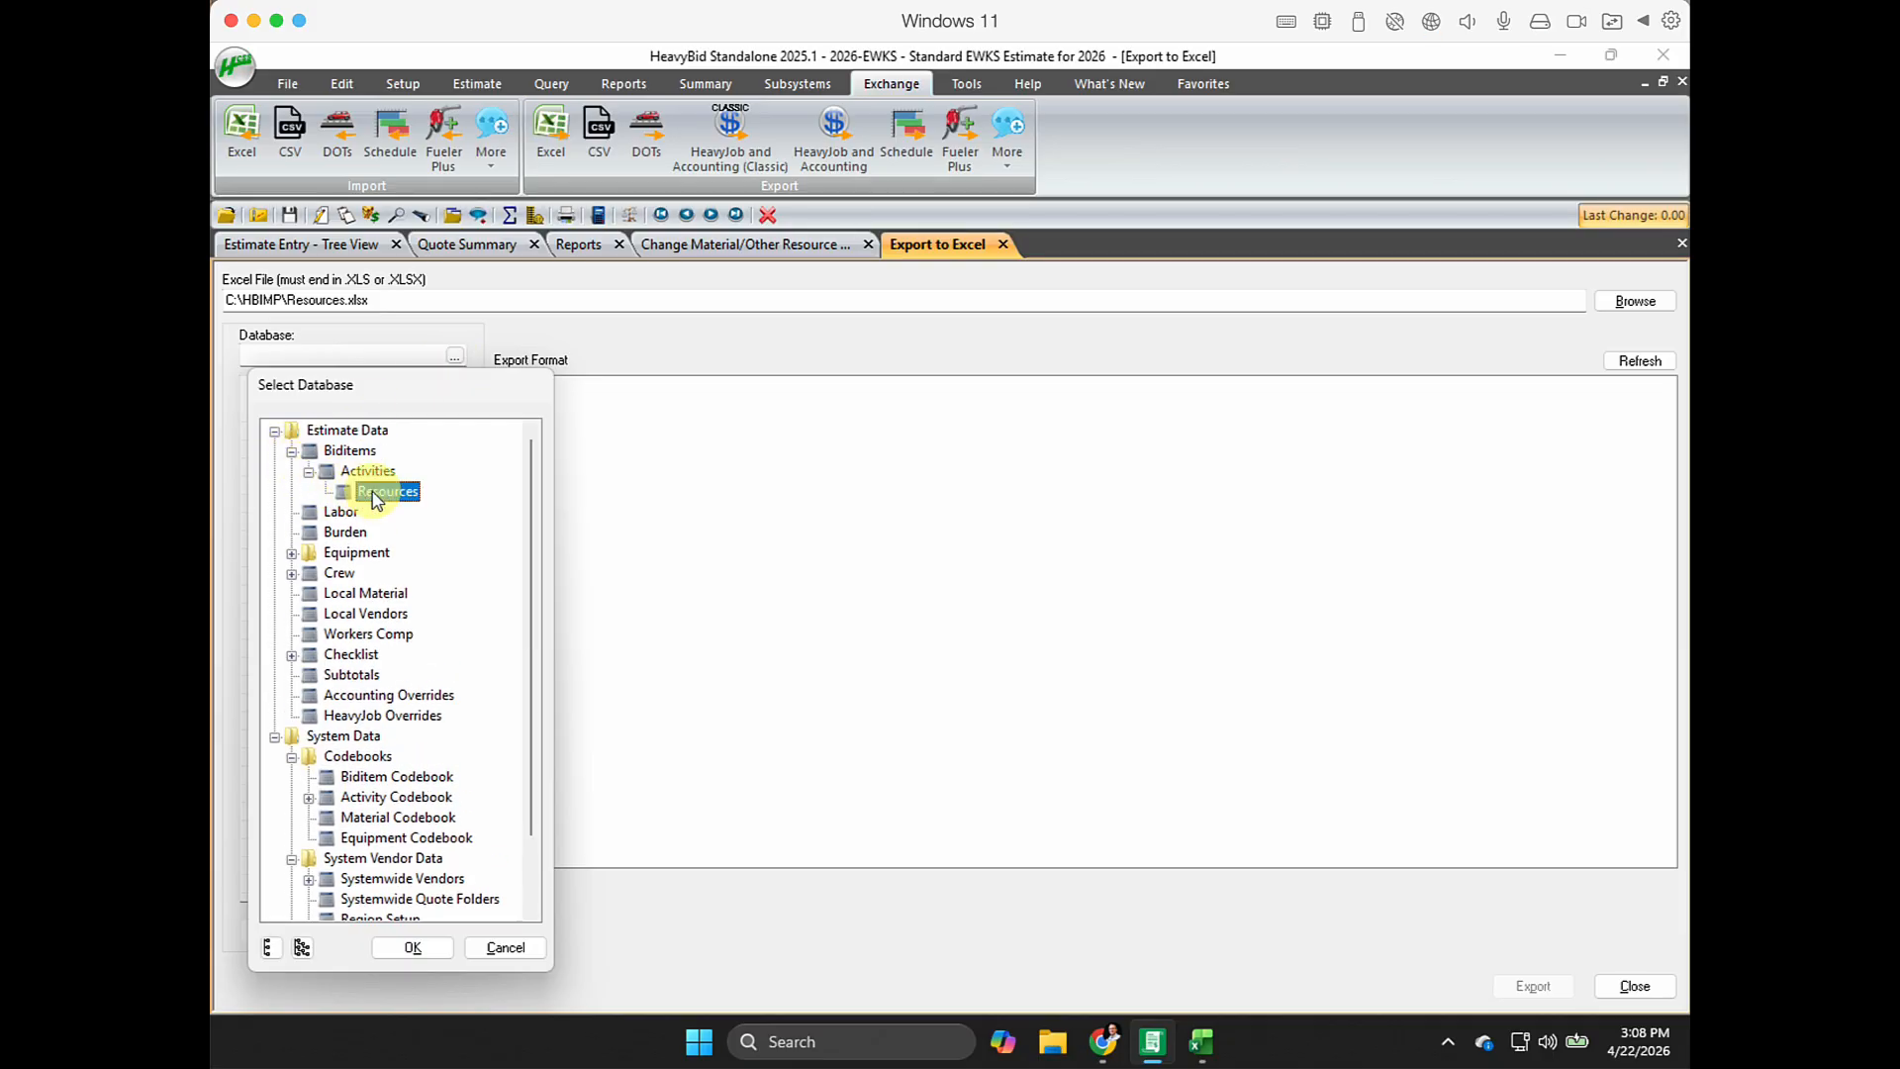
pyautogui.click(413, 949)
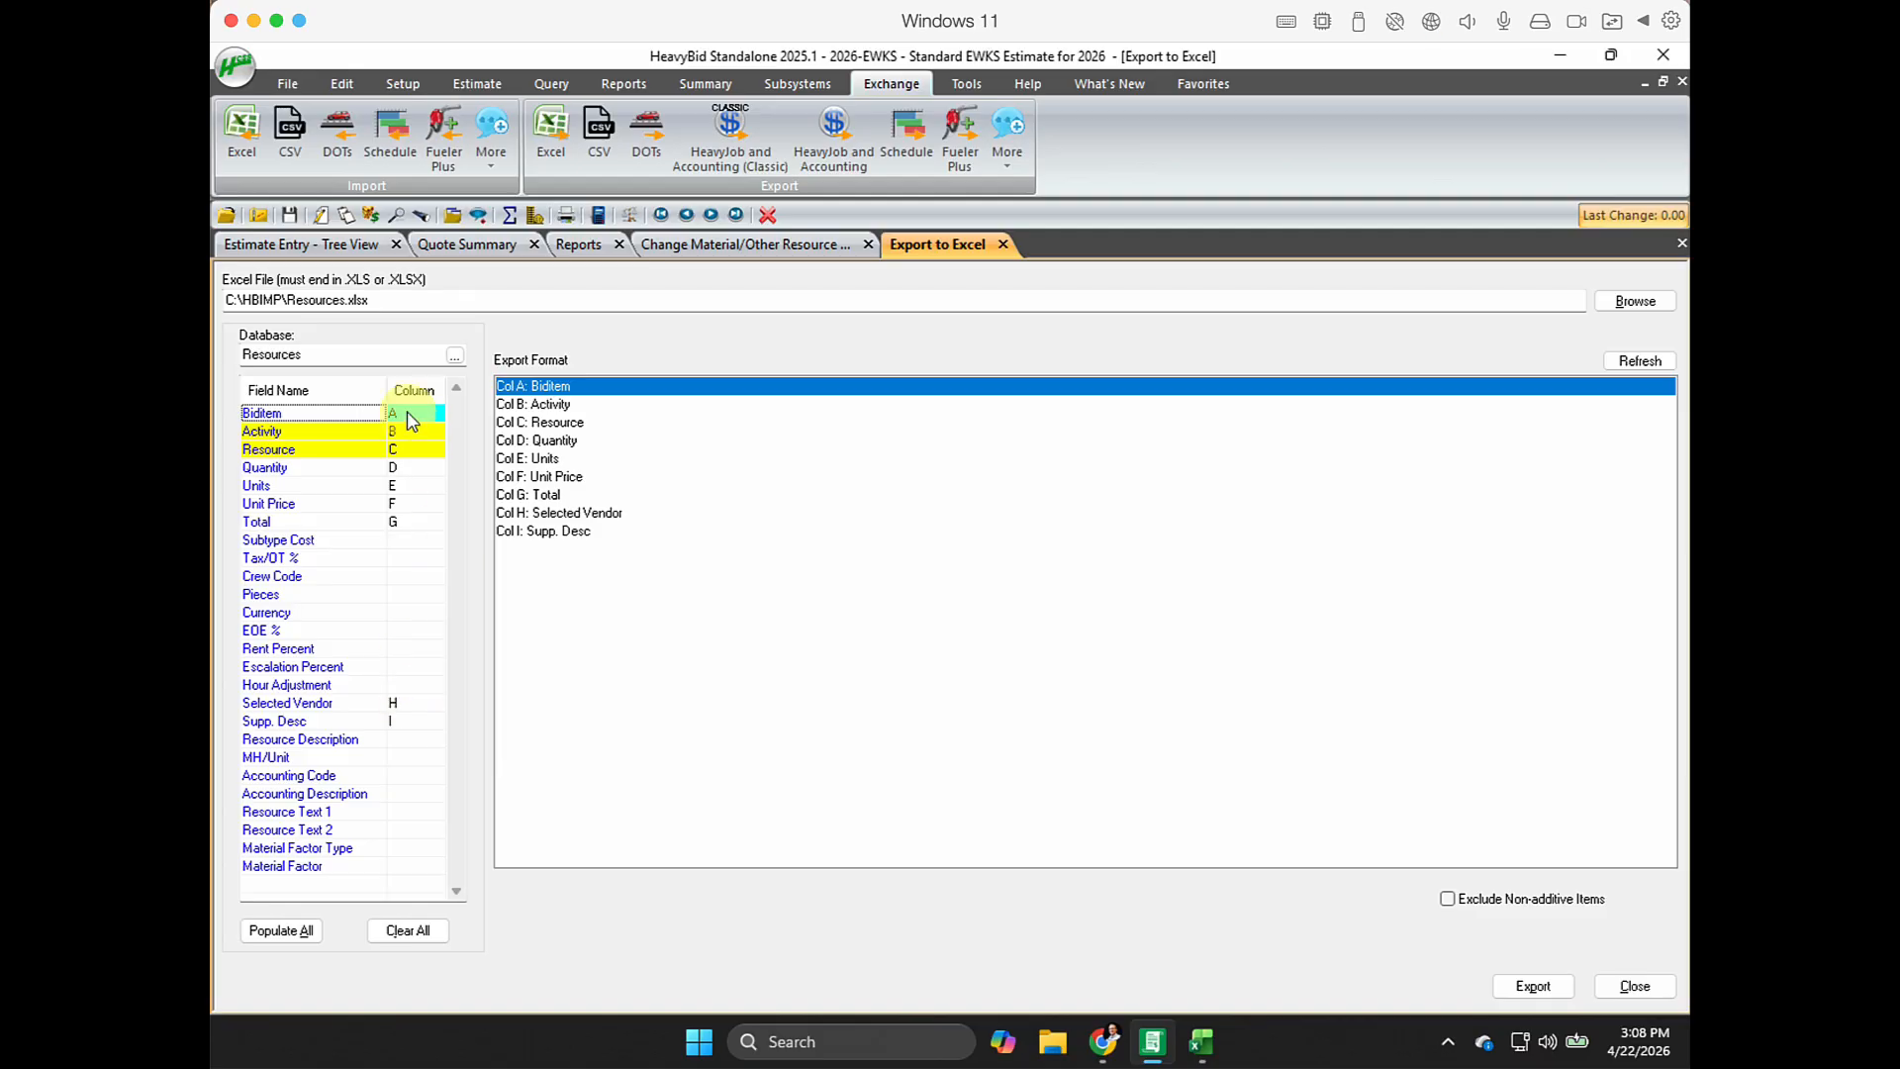
# Clear the export column letters for Quantity, Units, Unit Price, Total, Selected Vendor and Supp. Desc.
pyautogui.click(407, 521)
pyautogui.click(410, 505)
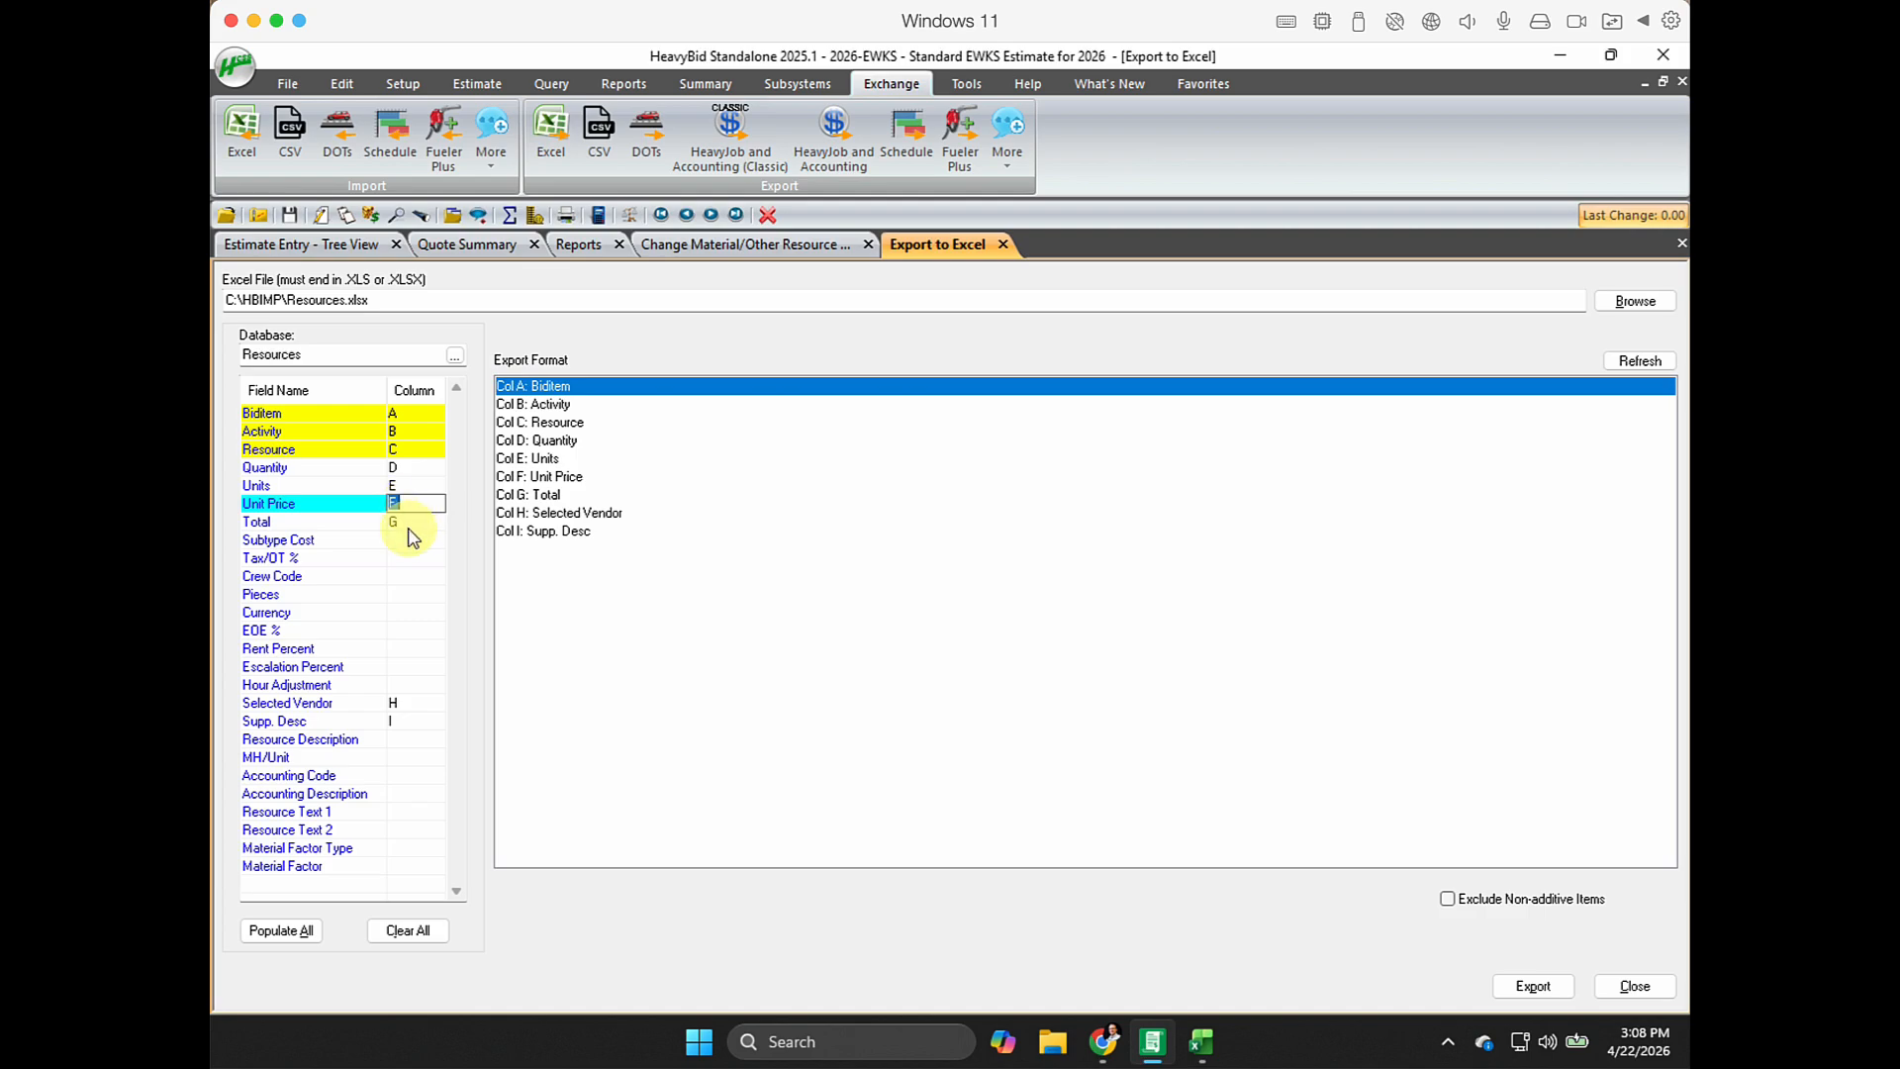
pyautogui.click(410, 524)
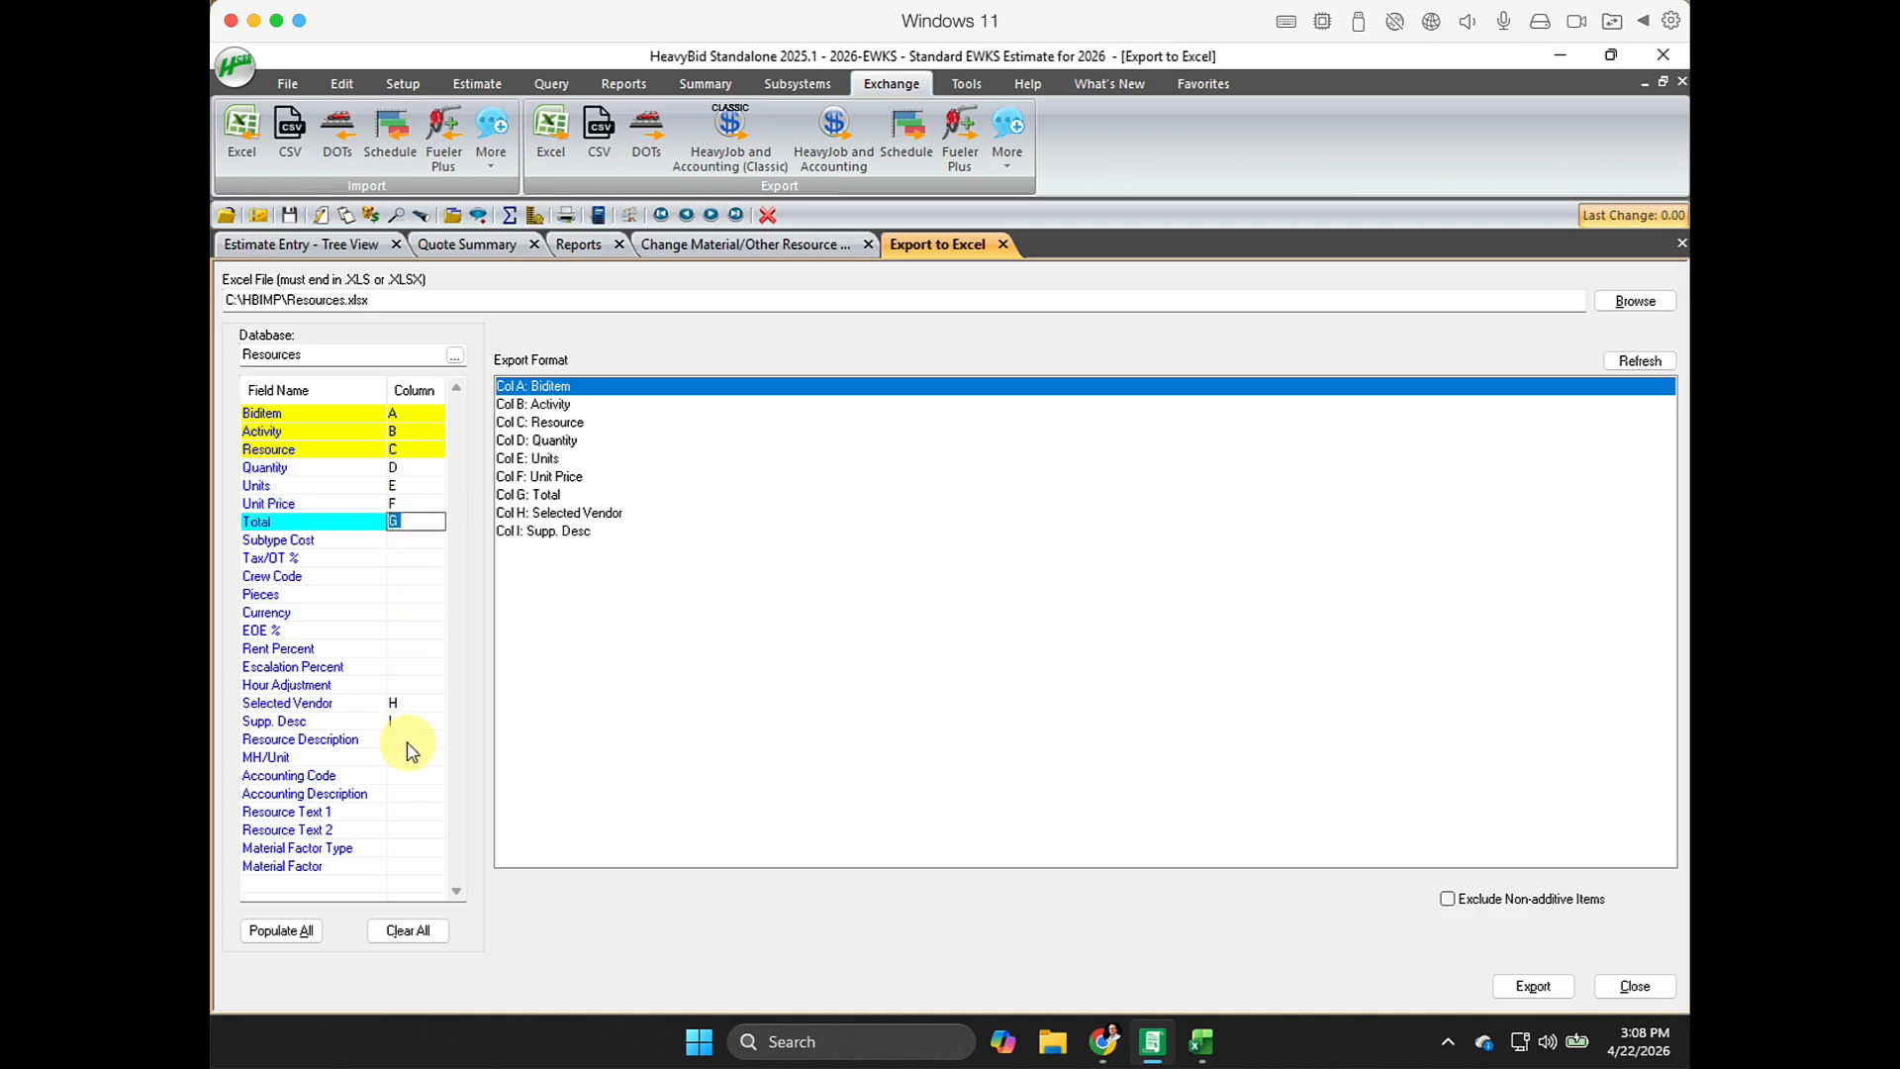
pyautogui.click(410, 448)
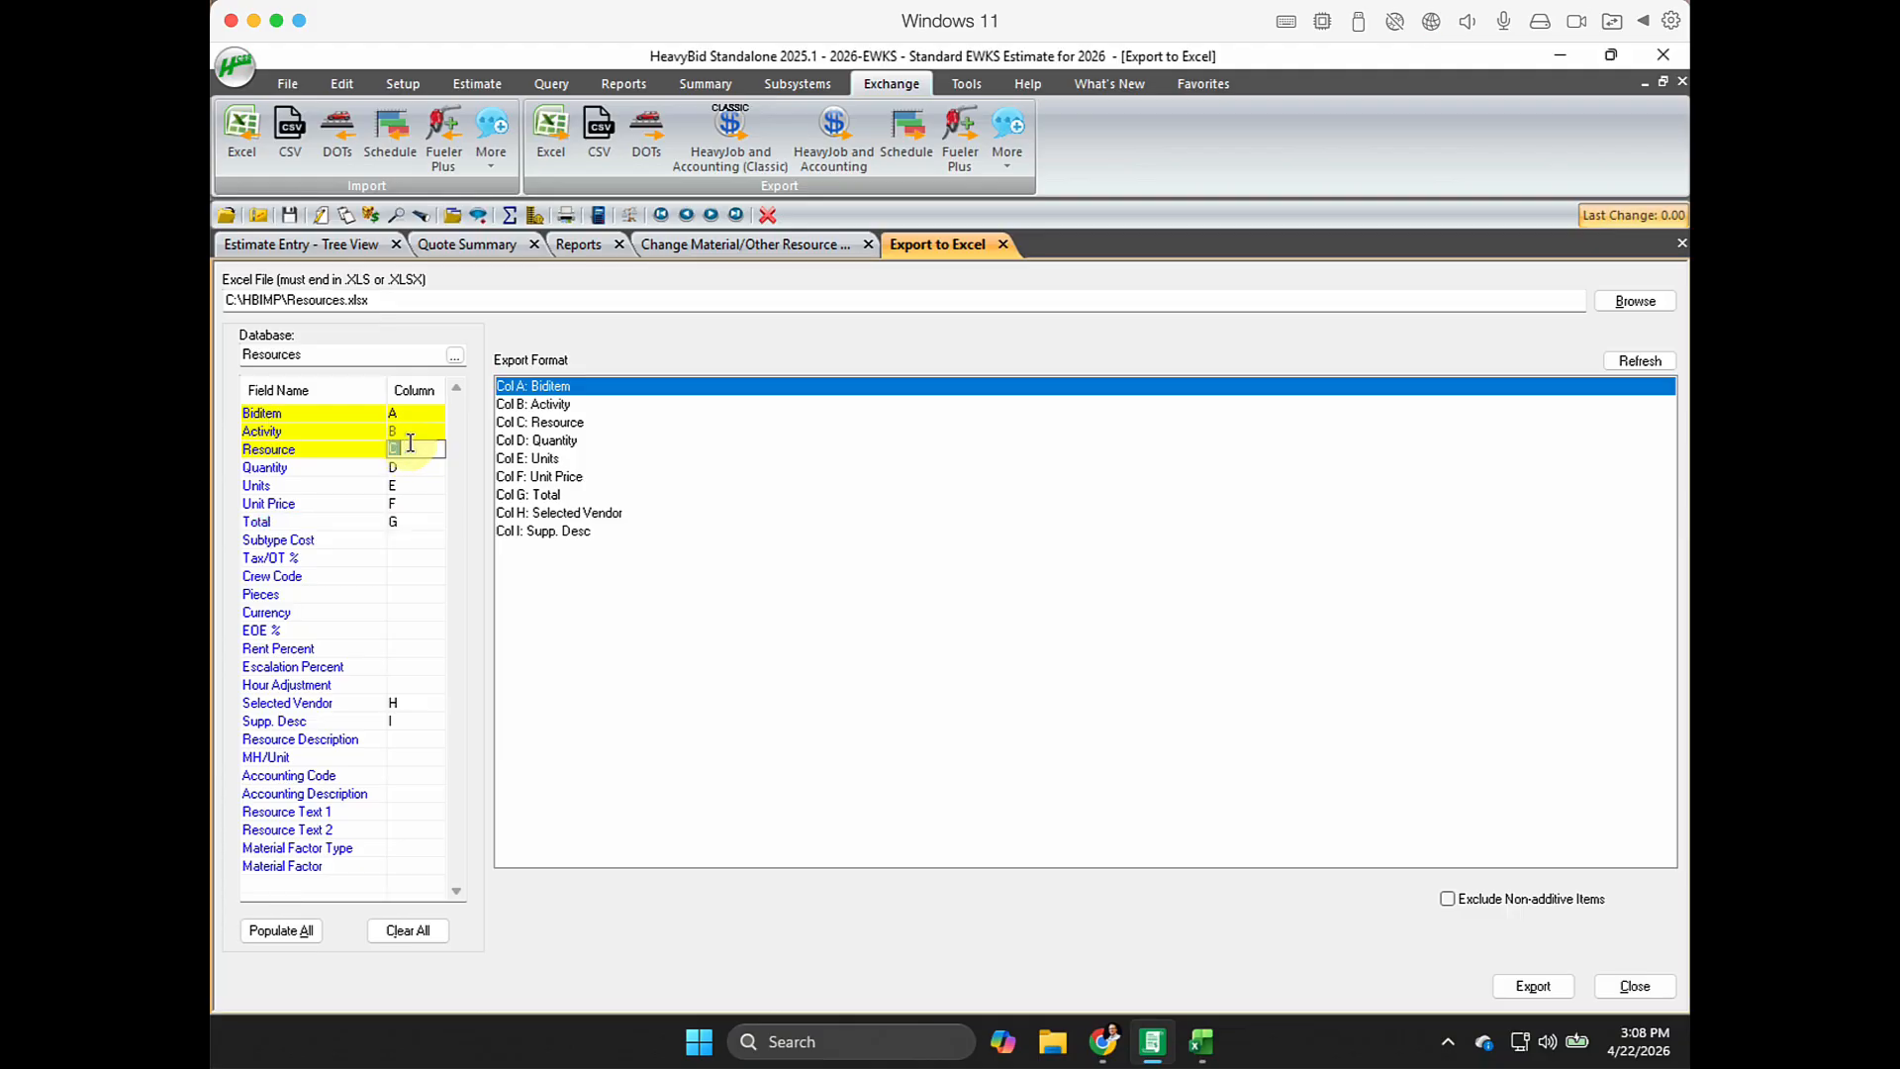
pyautogui.click(404, 468)
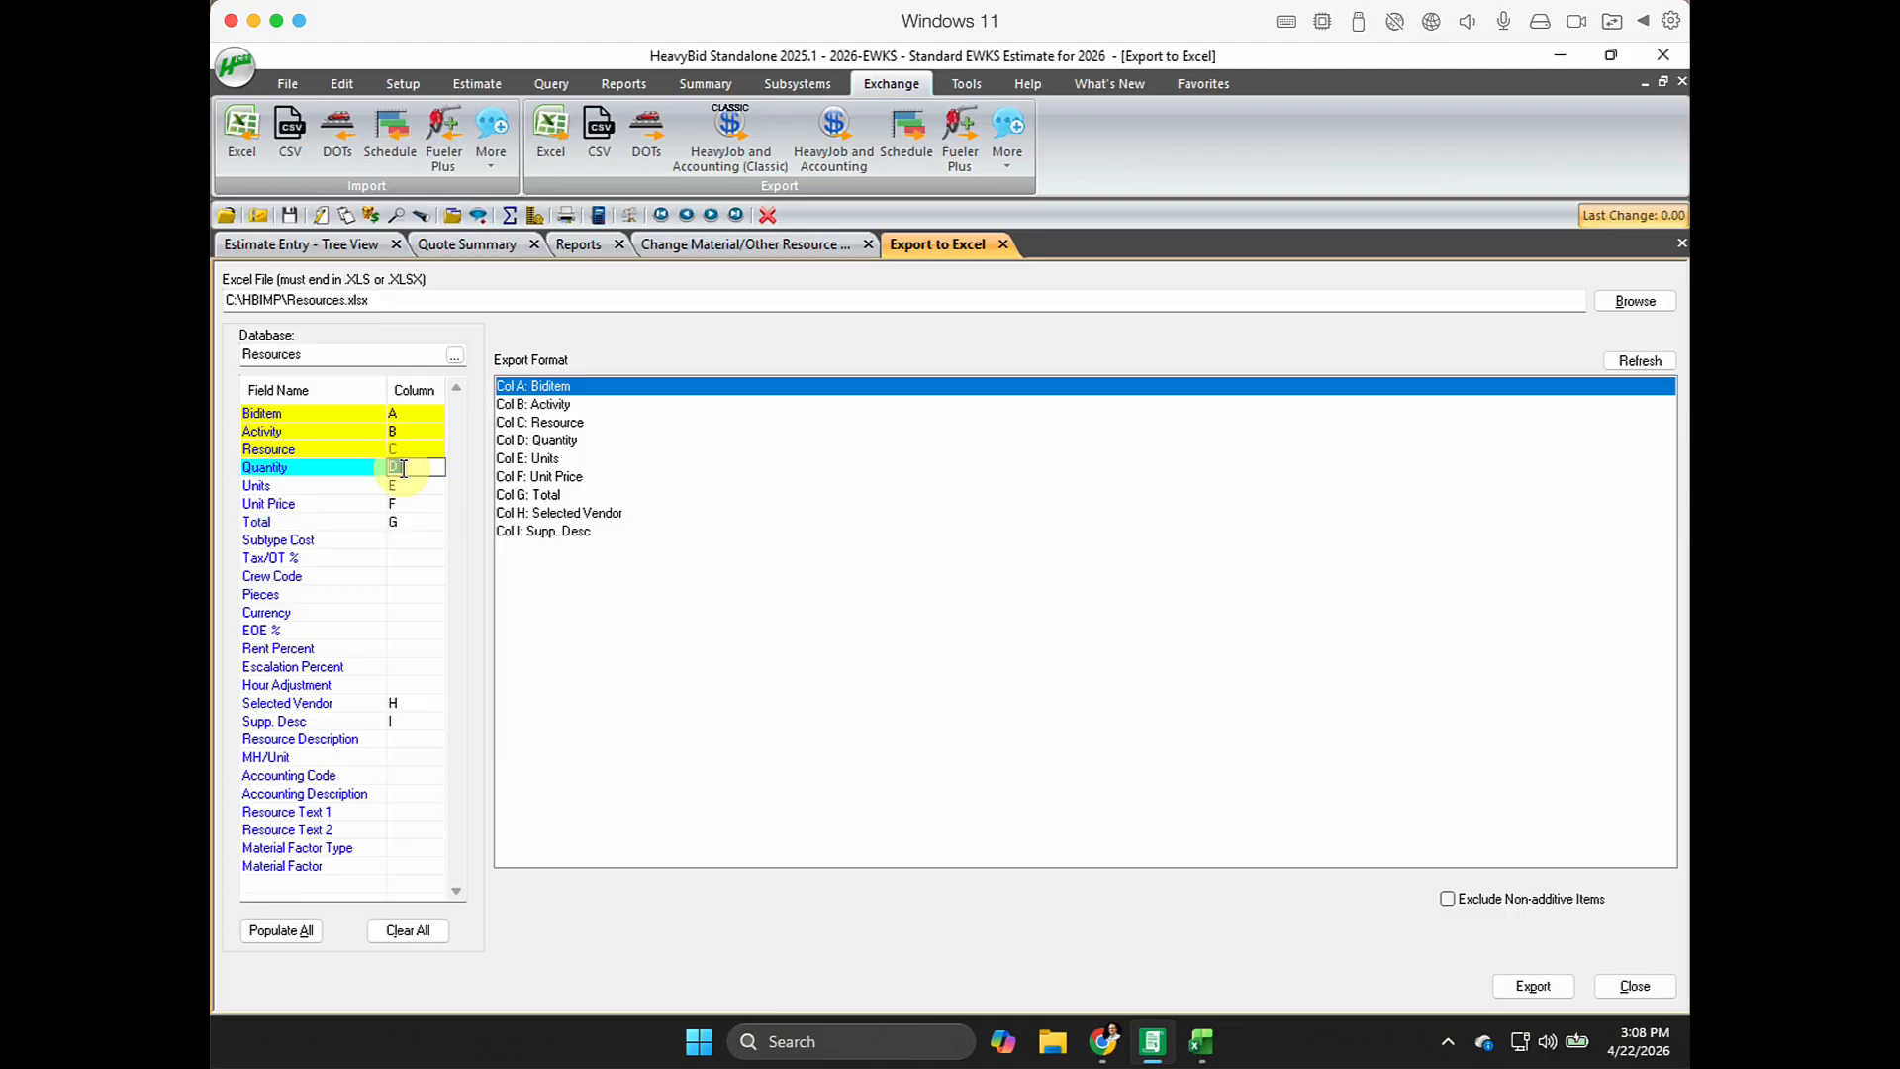
pyautogui.press('Down')
pyautogui.press('Delete')
pyautogui.press('Down')
pyautogui.press('Delete')
pyautogui.press('Down')
pyautogui.press('Delete')
pyautogui.press('Down')
pyautogui.press('Down')
pyautogui.press('Down')
pyautogui.press('Down')
pyautogui.press('Down')
pyautogui.press('Down')
pyautogui.press('Down')
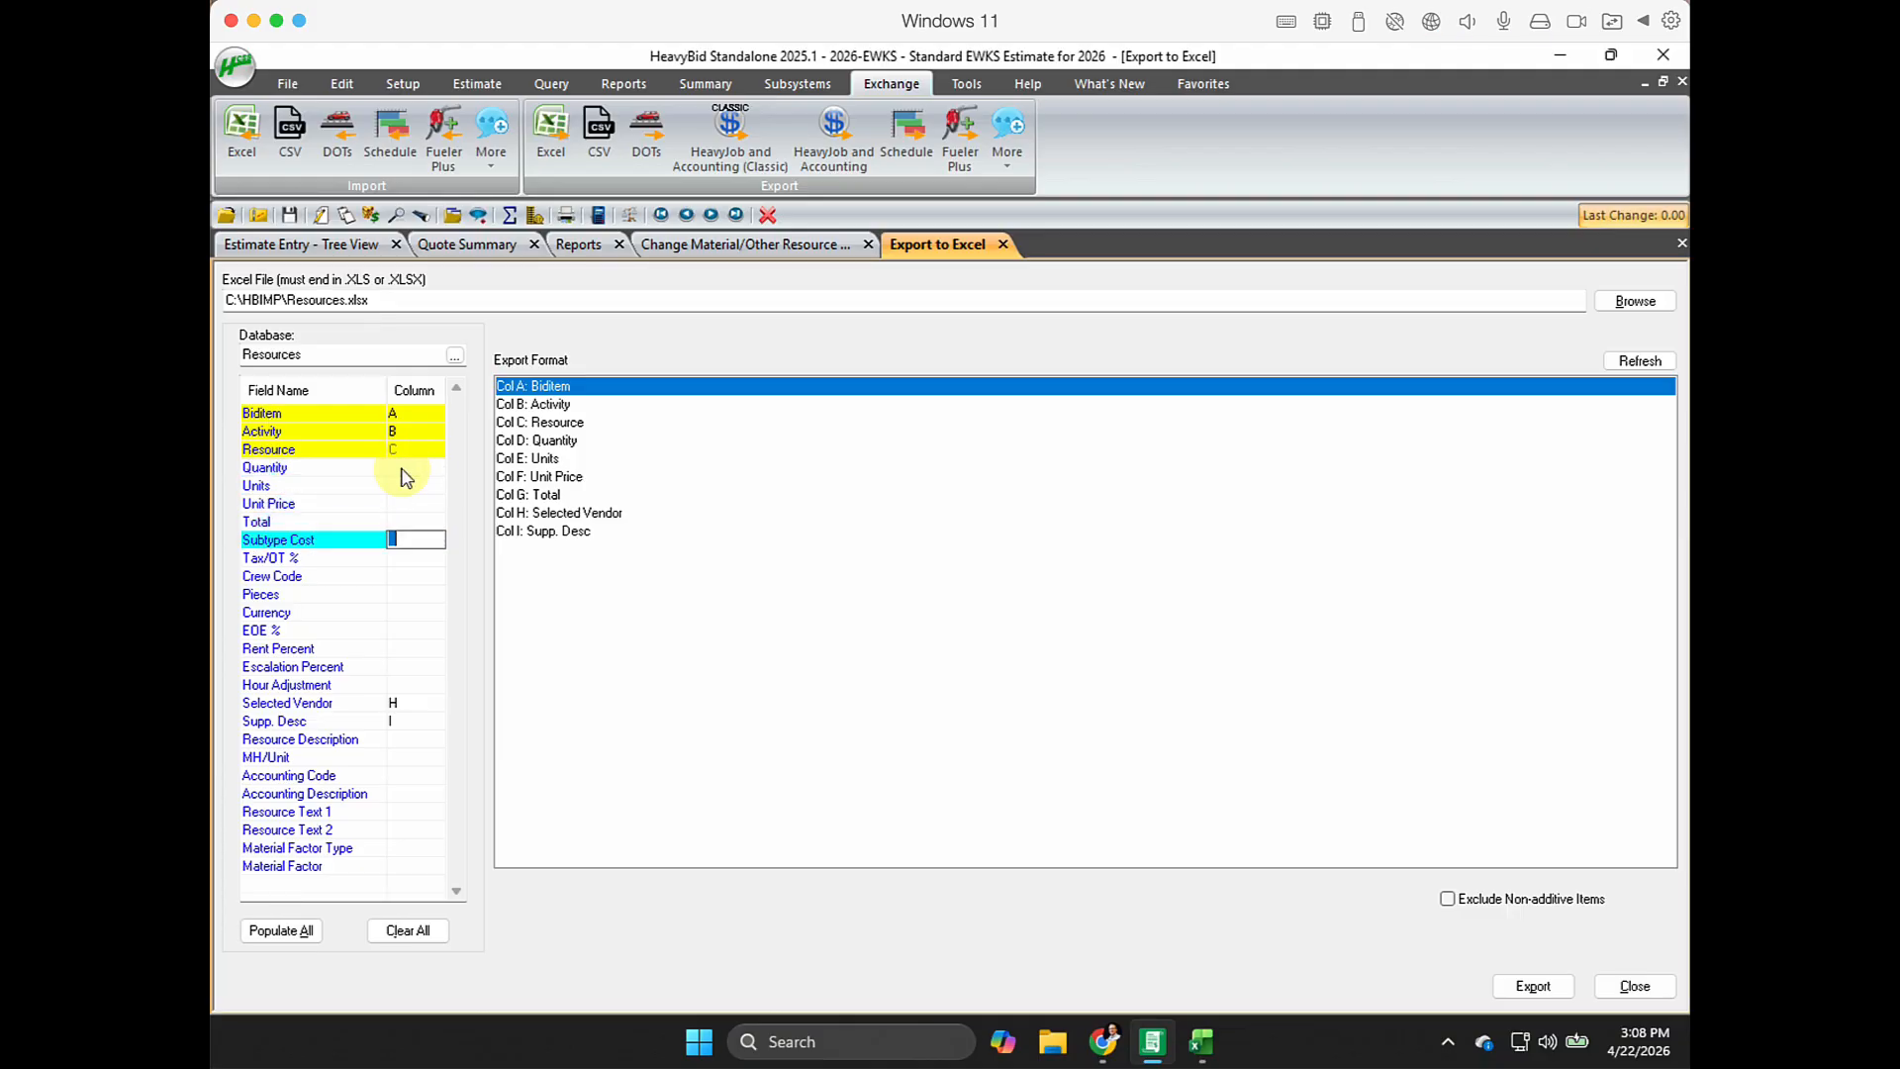
pyautogui.press('Down')
pyautogui.press('Down')
pyautogui.press('Down')
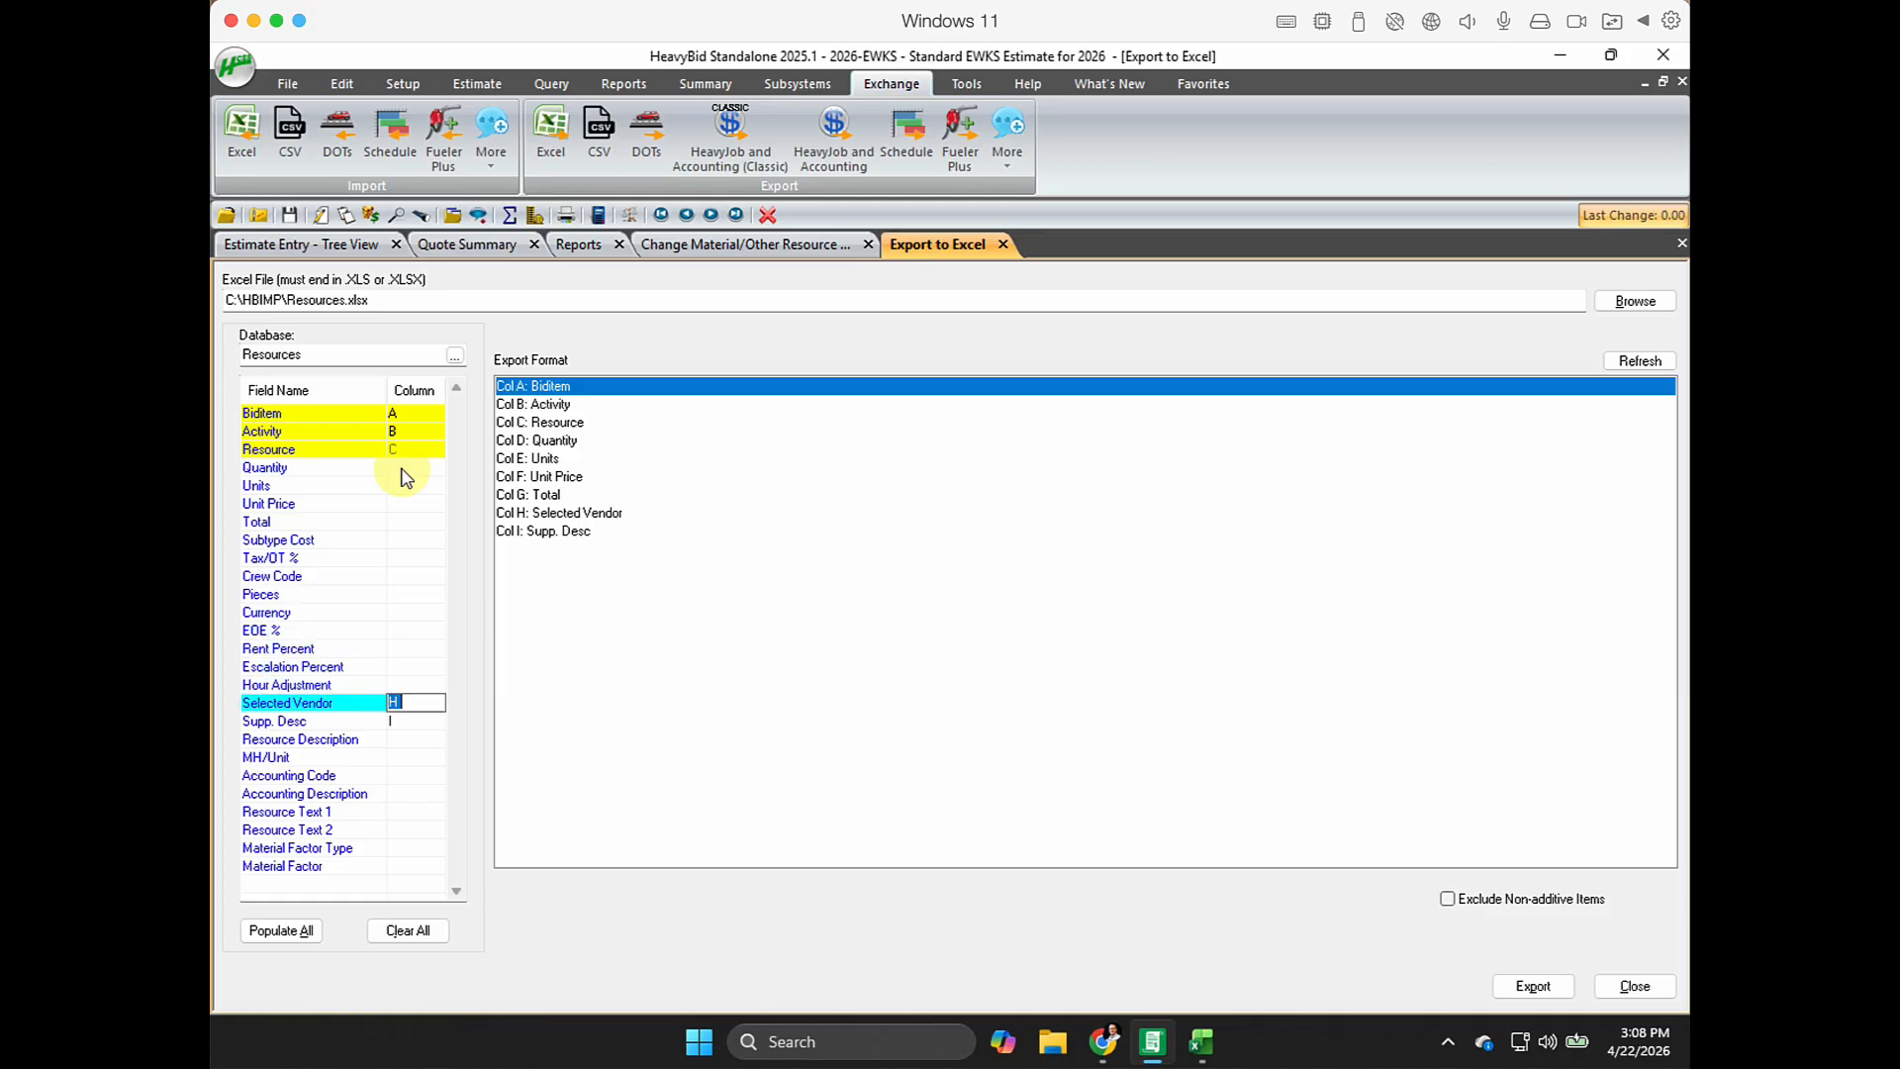
pyautogui.press('Delete')
pyautogui.press('Down')
pyautogui.press('Delete')
# Assign export column D to the Resource Description field.
pyautogui.press('Down')
pyautogui.press('Down')
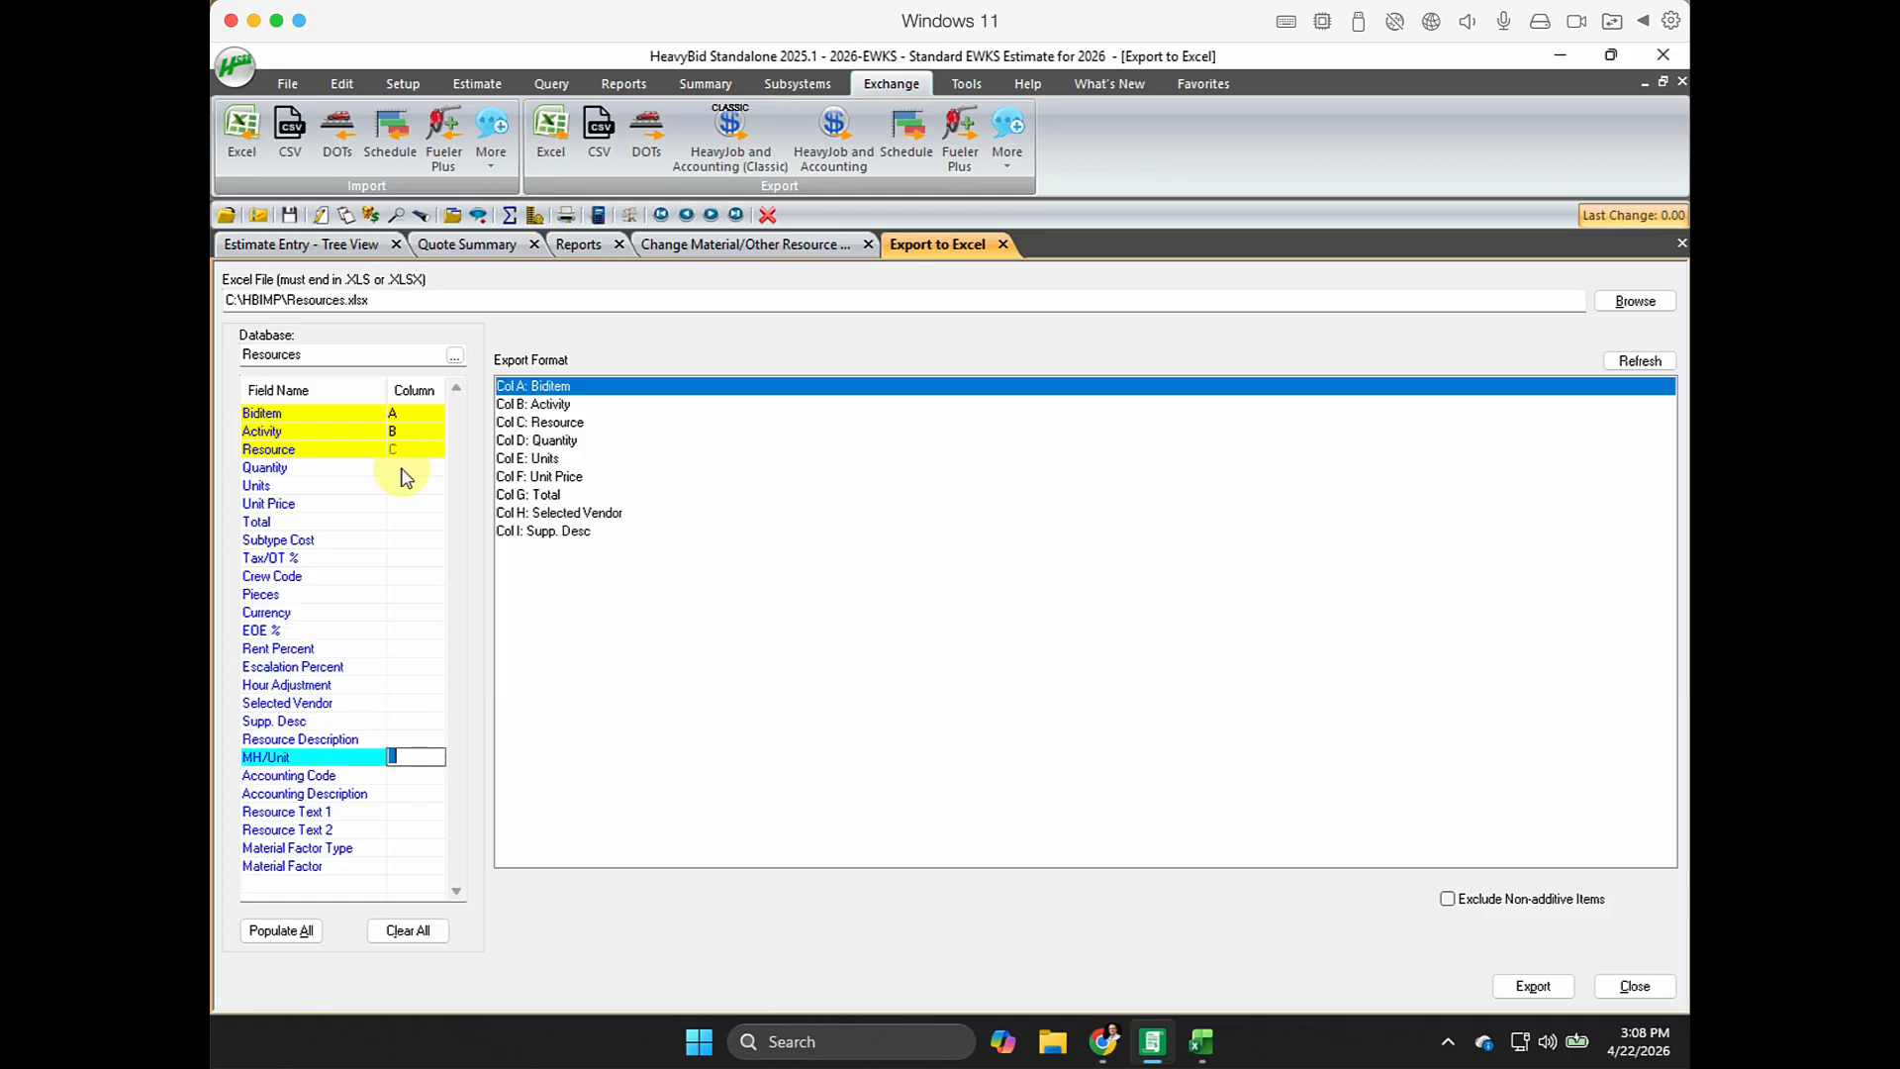
pyautogui.press('Up')
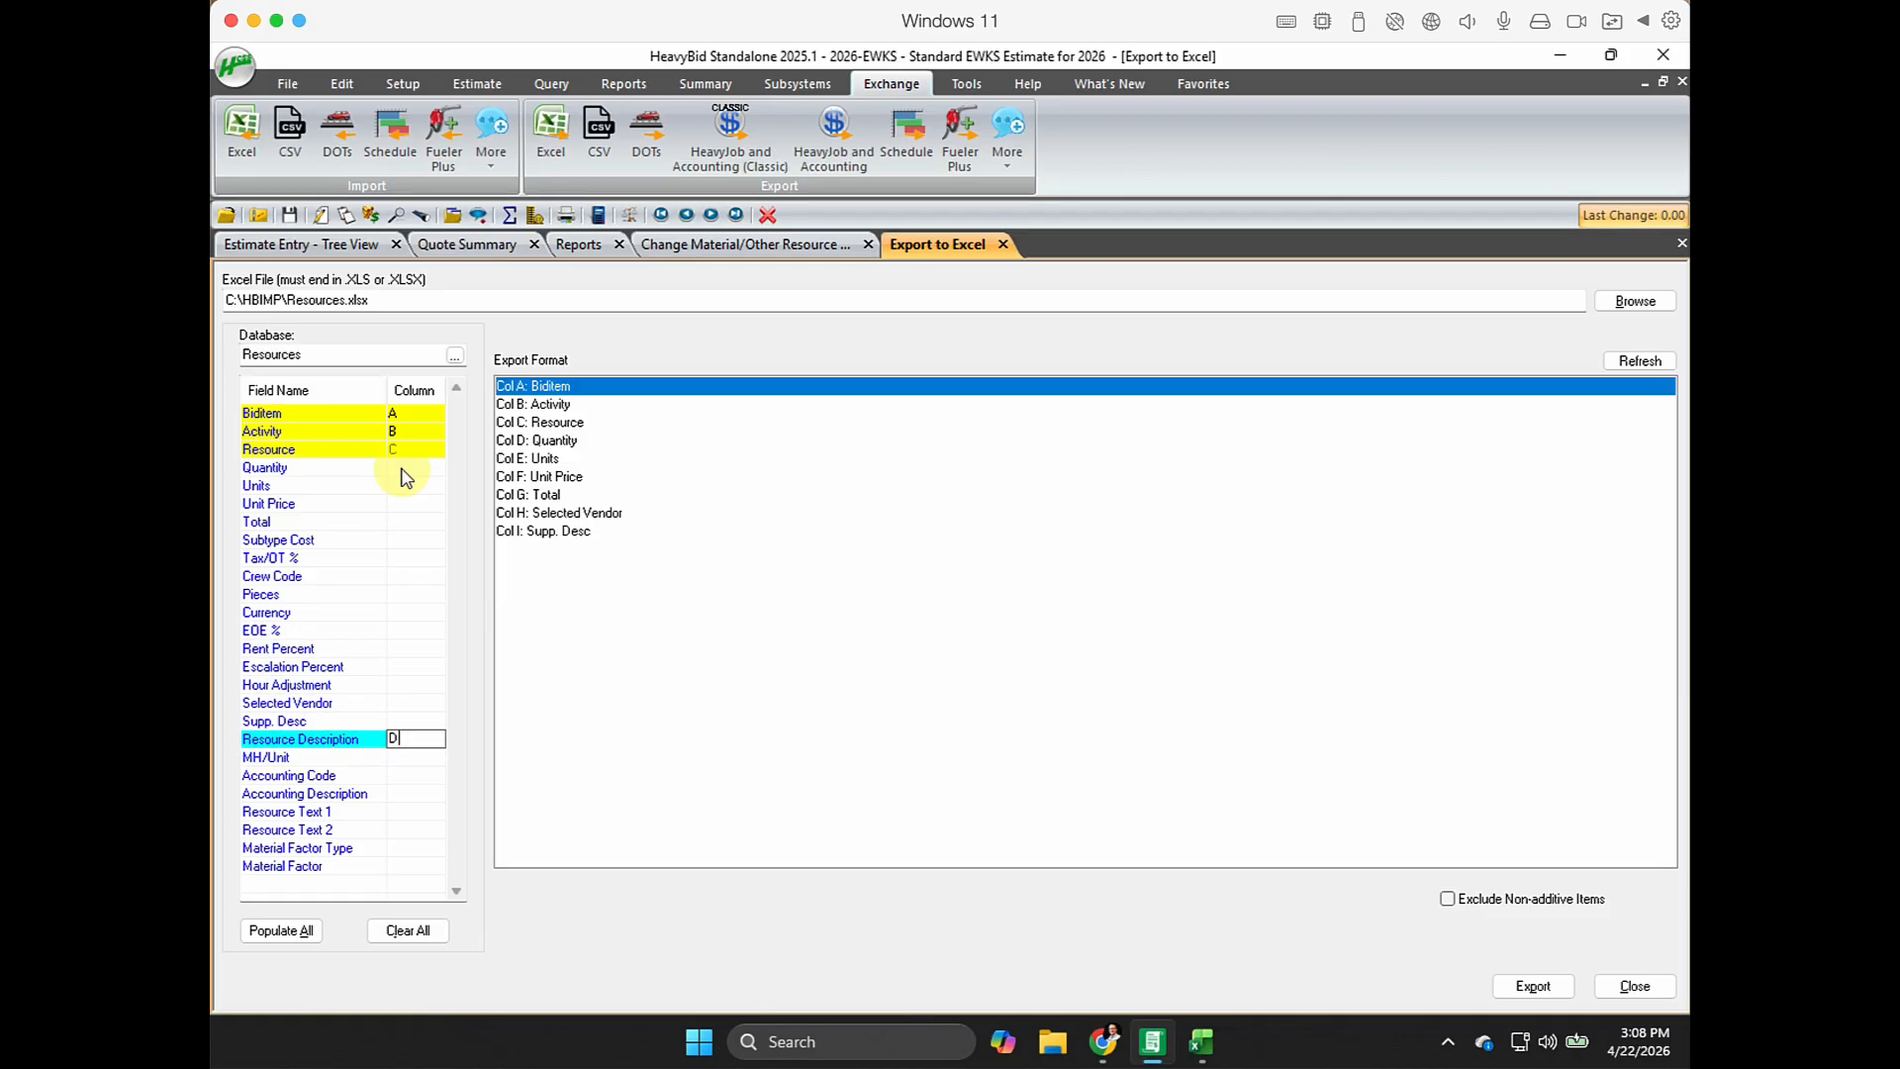
# Assign export columns E to Quantity, F to Units, G to Unit Price and H to Total.
pyautogui.press('Up')
pyautogui.press('Up')
pyautogui.press('Up')
pyautogui.press('Up')
pyautogui.press('Up')
pyautogui.press('Up')
pyautogui.press('Up')
pyautogui.press('Up')
pyautogui.press('Up')
pyautogui.press('Up')
pyautogui.press('Up')
pyautogui.press('Up')
pyautogui.press('Up')
pyautogui.press('Up')
pyautogui.press('Up')
pyautogui.press('Up')
pyautogui.press('Down')
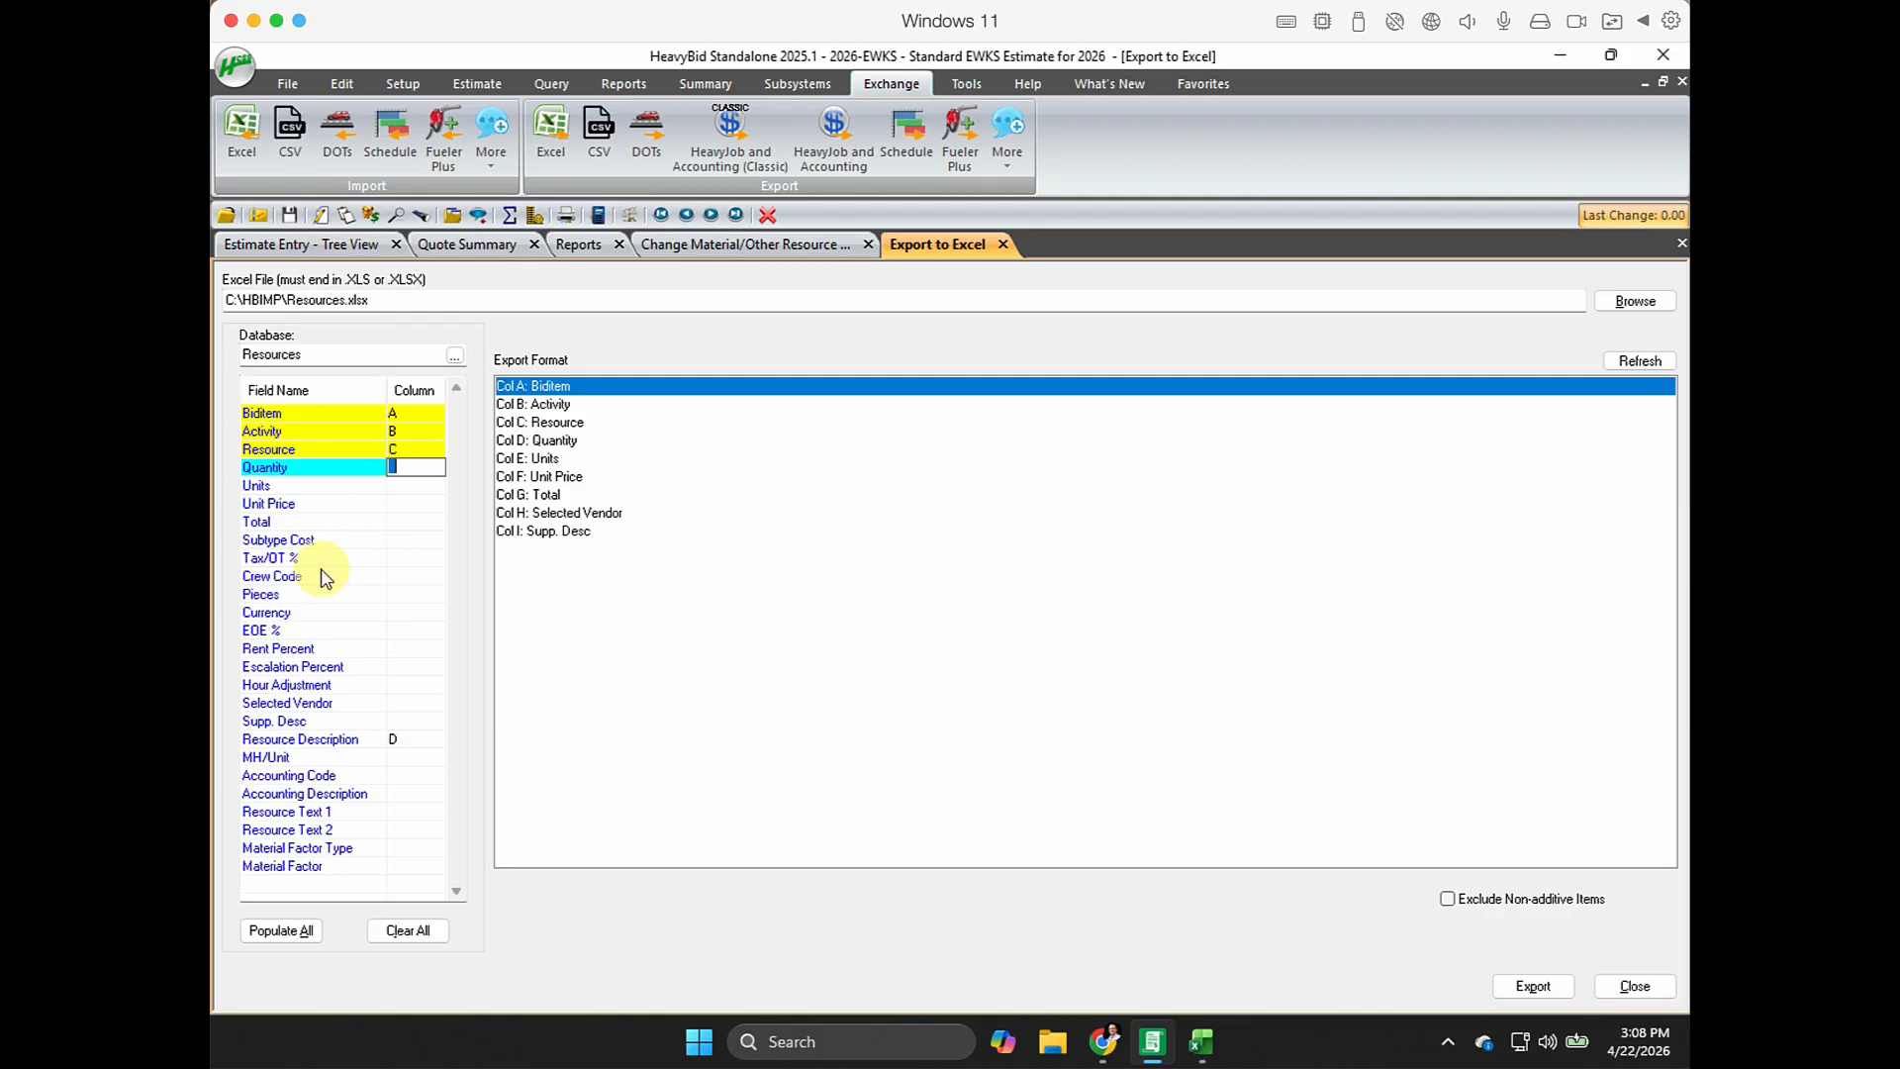
pyautogui.write('E')
pyautogui.press('Down')
pyautogui.write('F')
pyautogui.press('Down')
pyautogui.write('G')
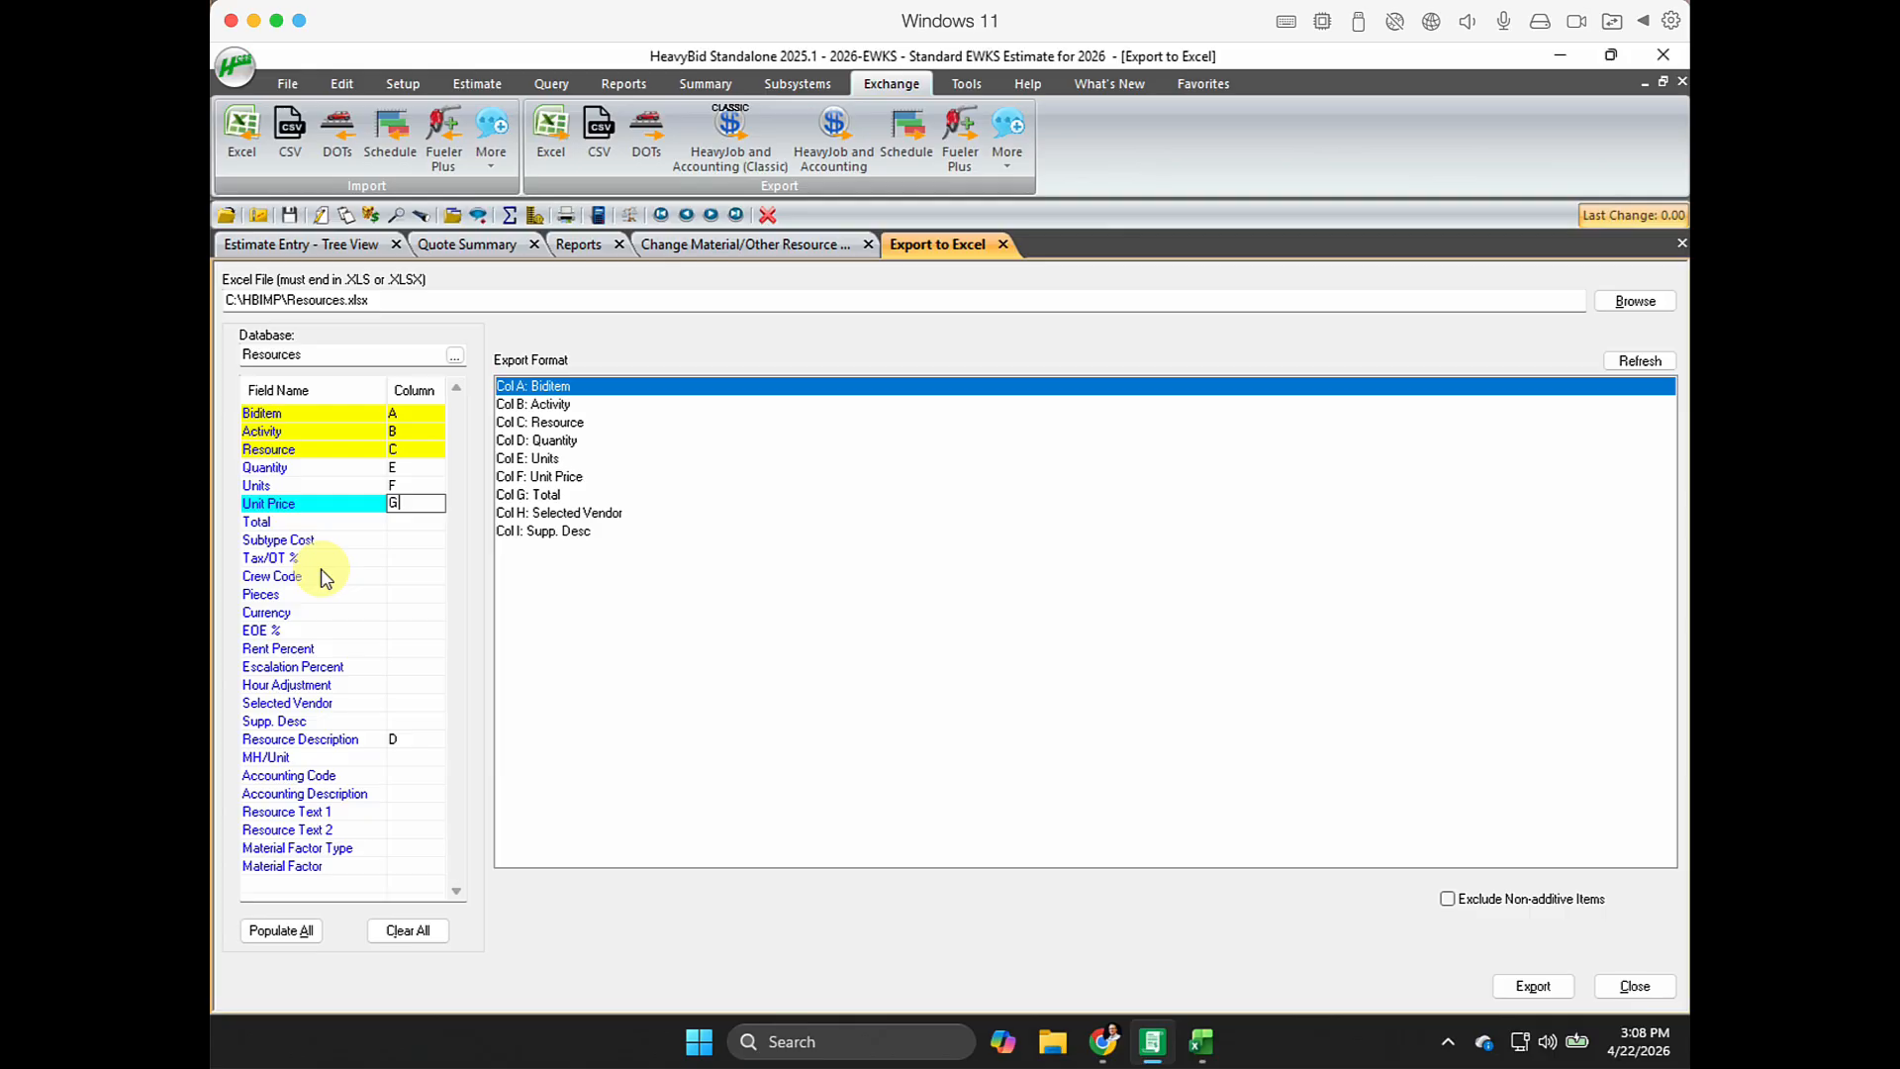
pyautogui.press('Down')
pyautogui.write('H')
# Assign export column I to Selected Vendor and column J to Supp. Desc.
pyautogui.press('Down')
pyautogui.press('Down')
pyautogui.press('Down')
pyautogui.press('Down')
pyautogui.press('Down')
pyautogui.press('Down')
pyautogui.press('Down')
pyautogui.press('Down')
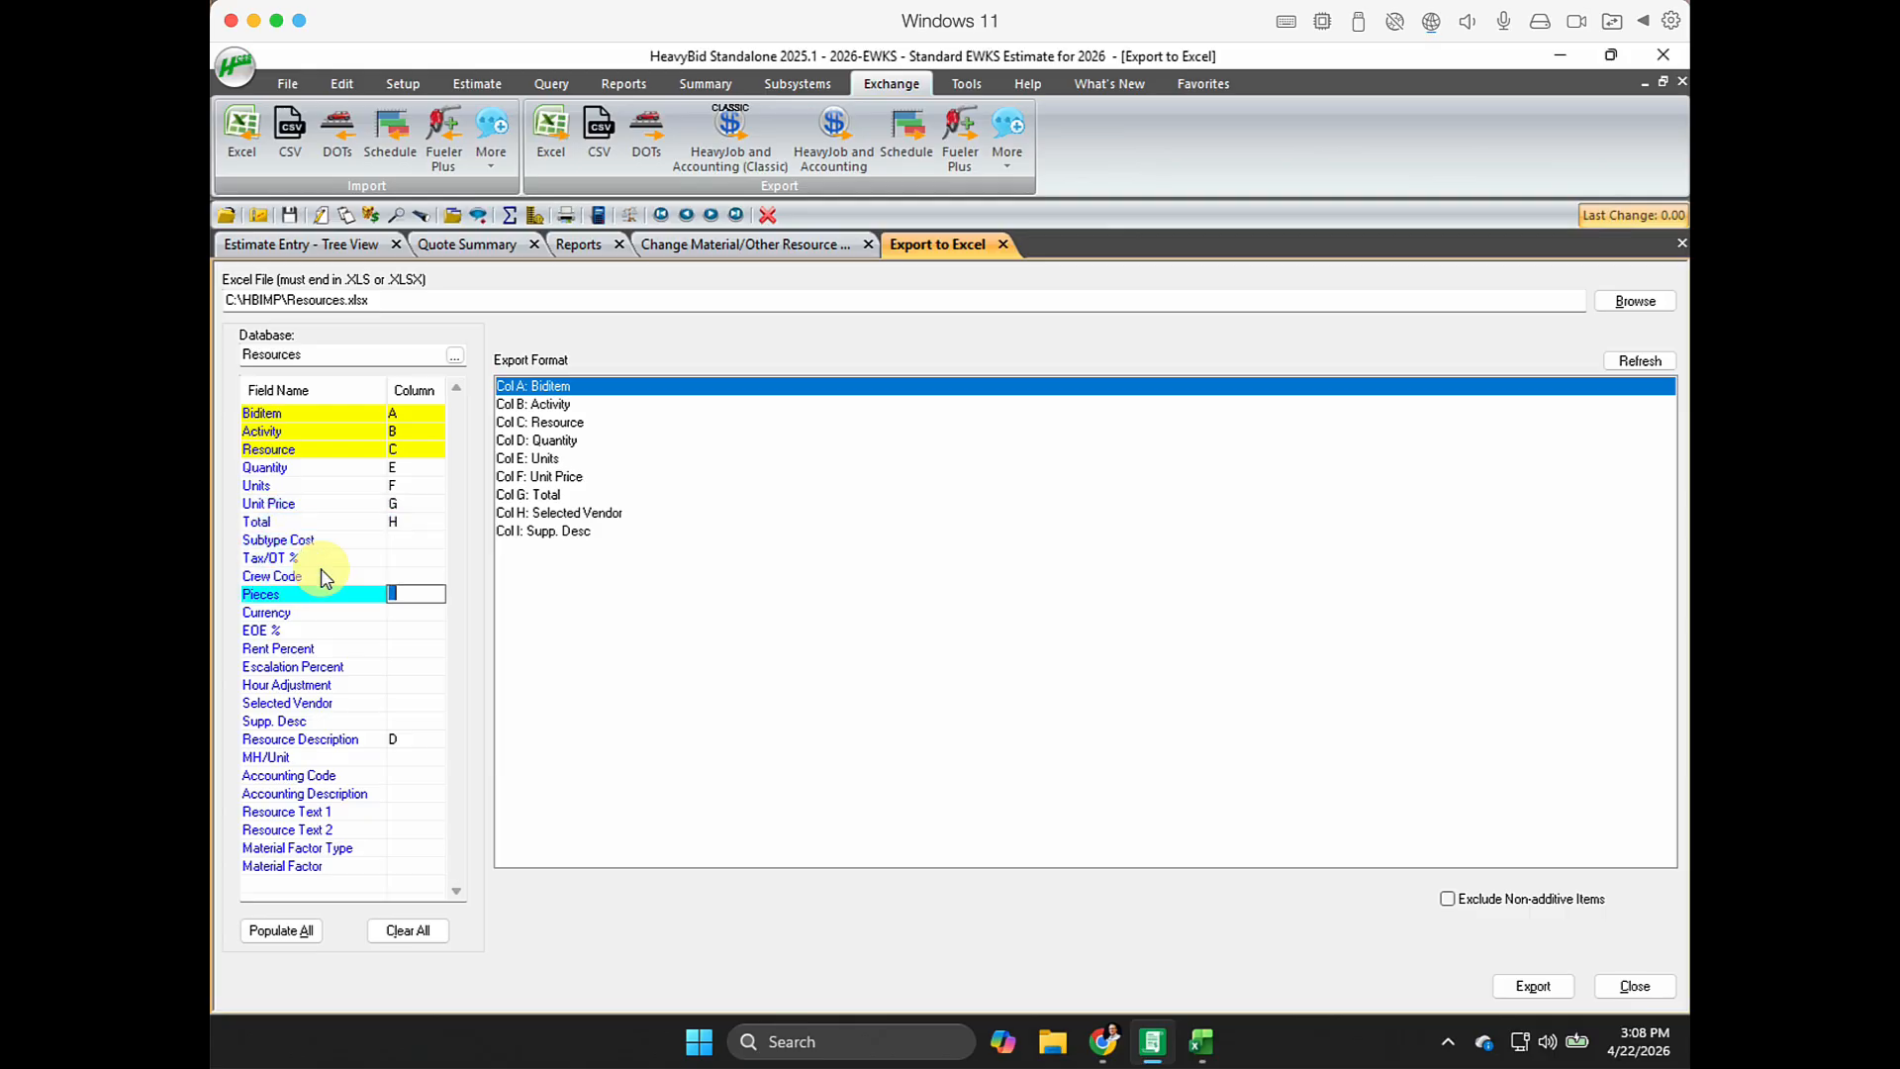
pyautogui.press('Down')
pyautogui.press('Down')
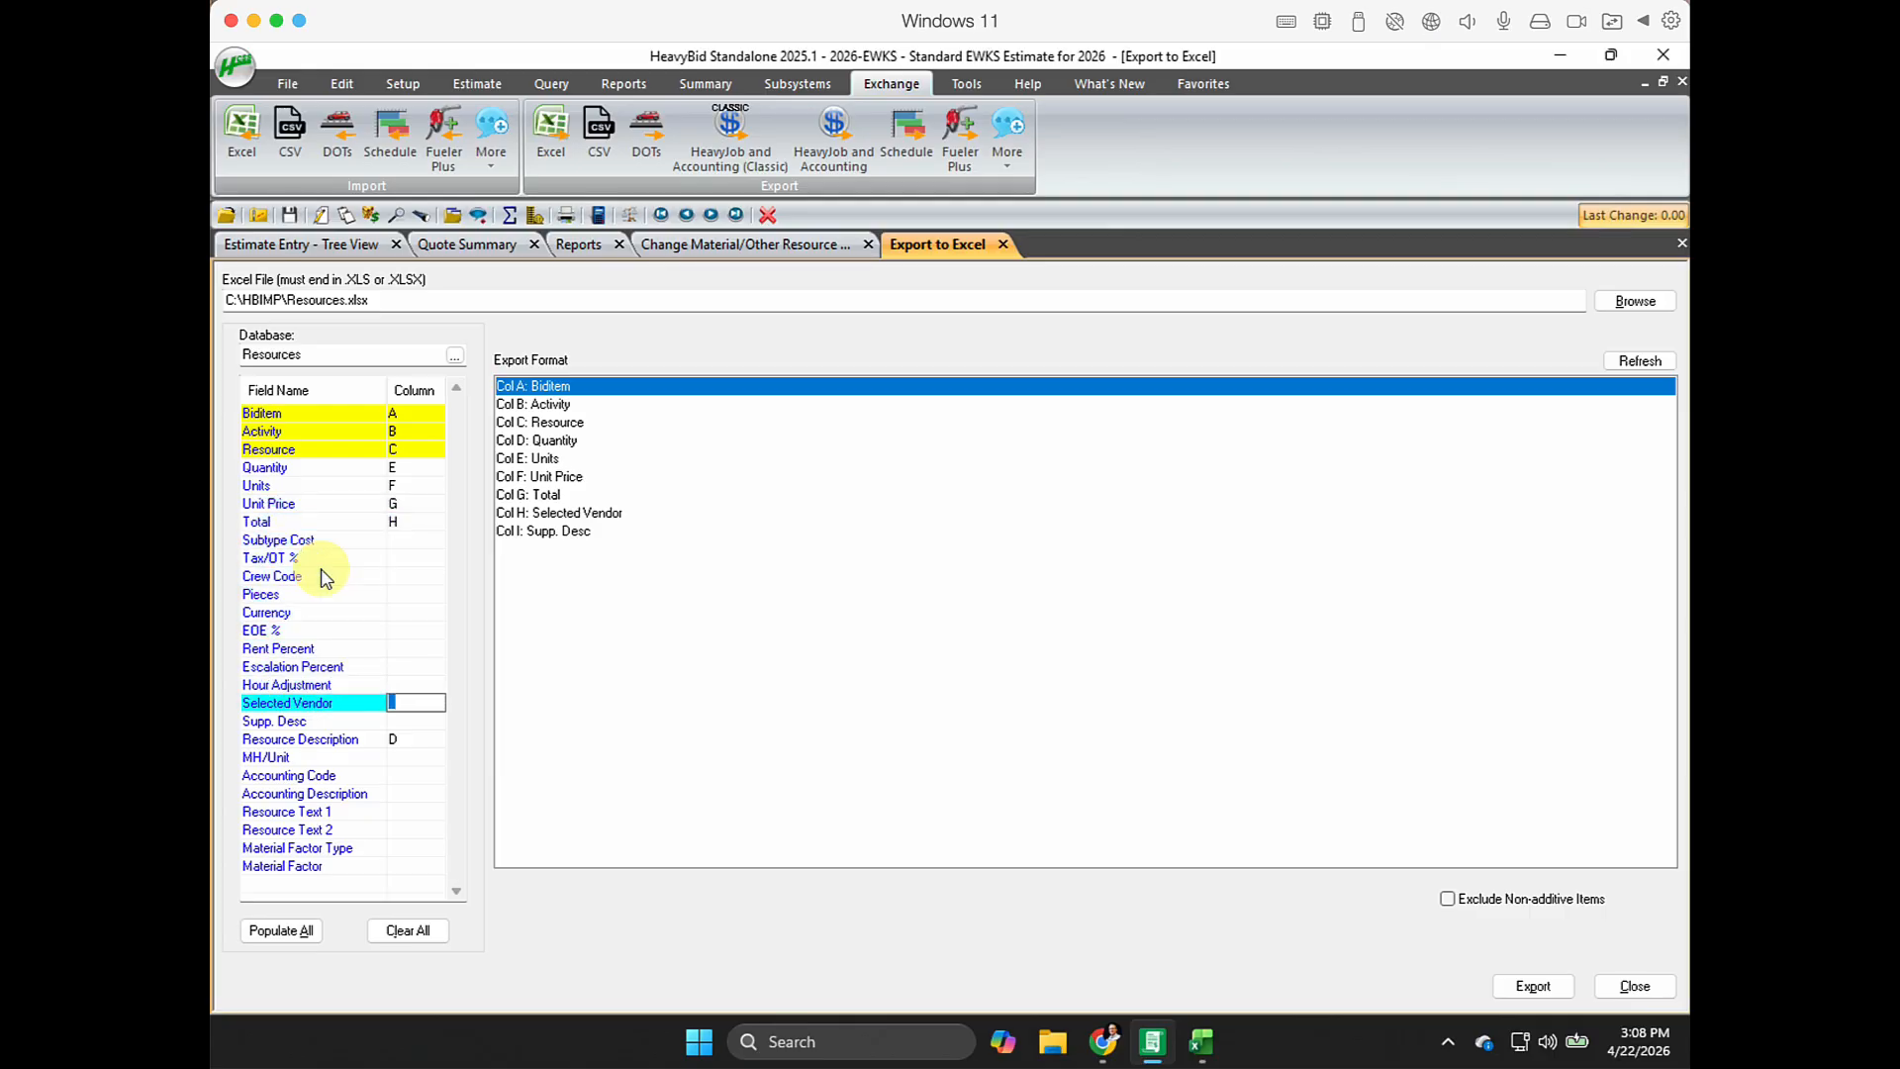
pyautogui.press('Down')
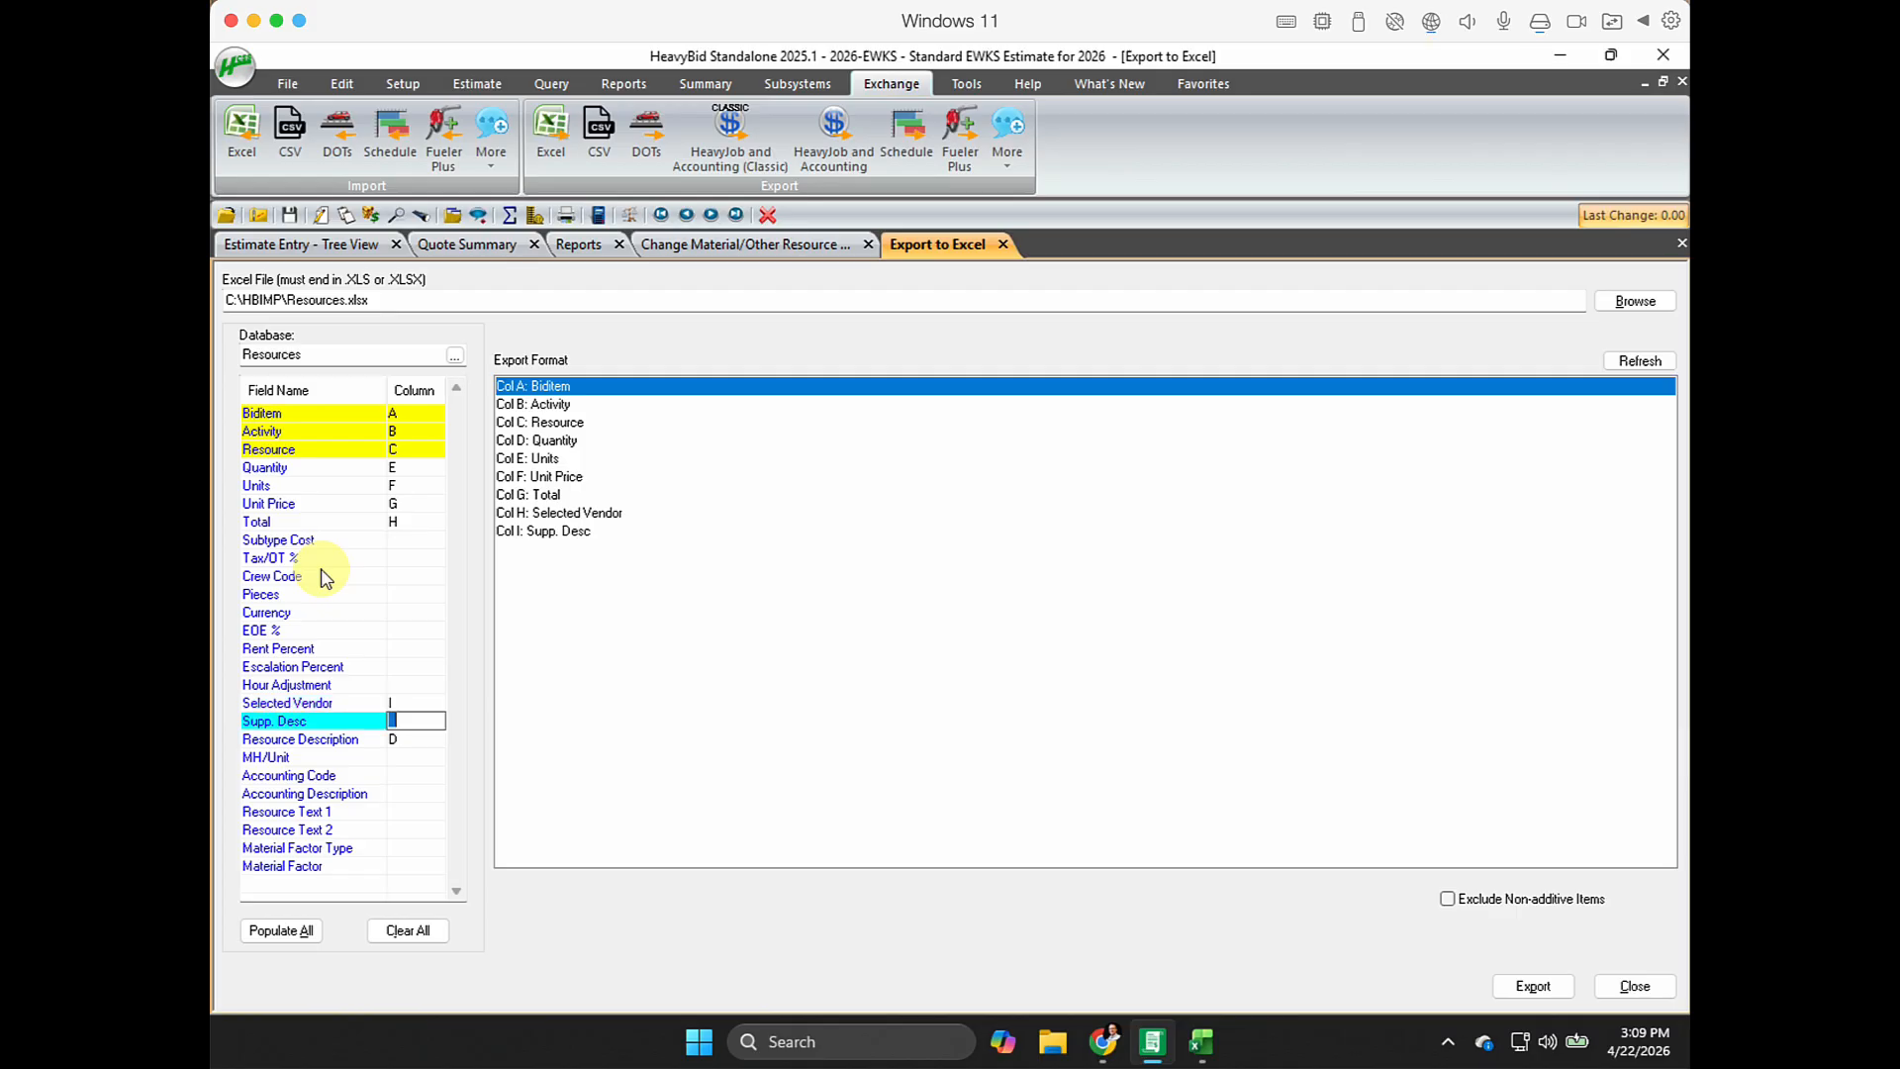
pyautogui.press('Down')
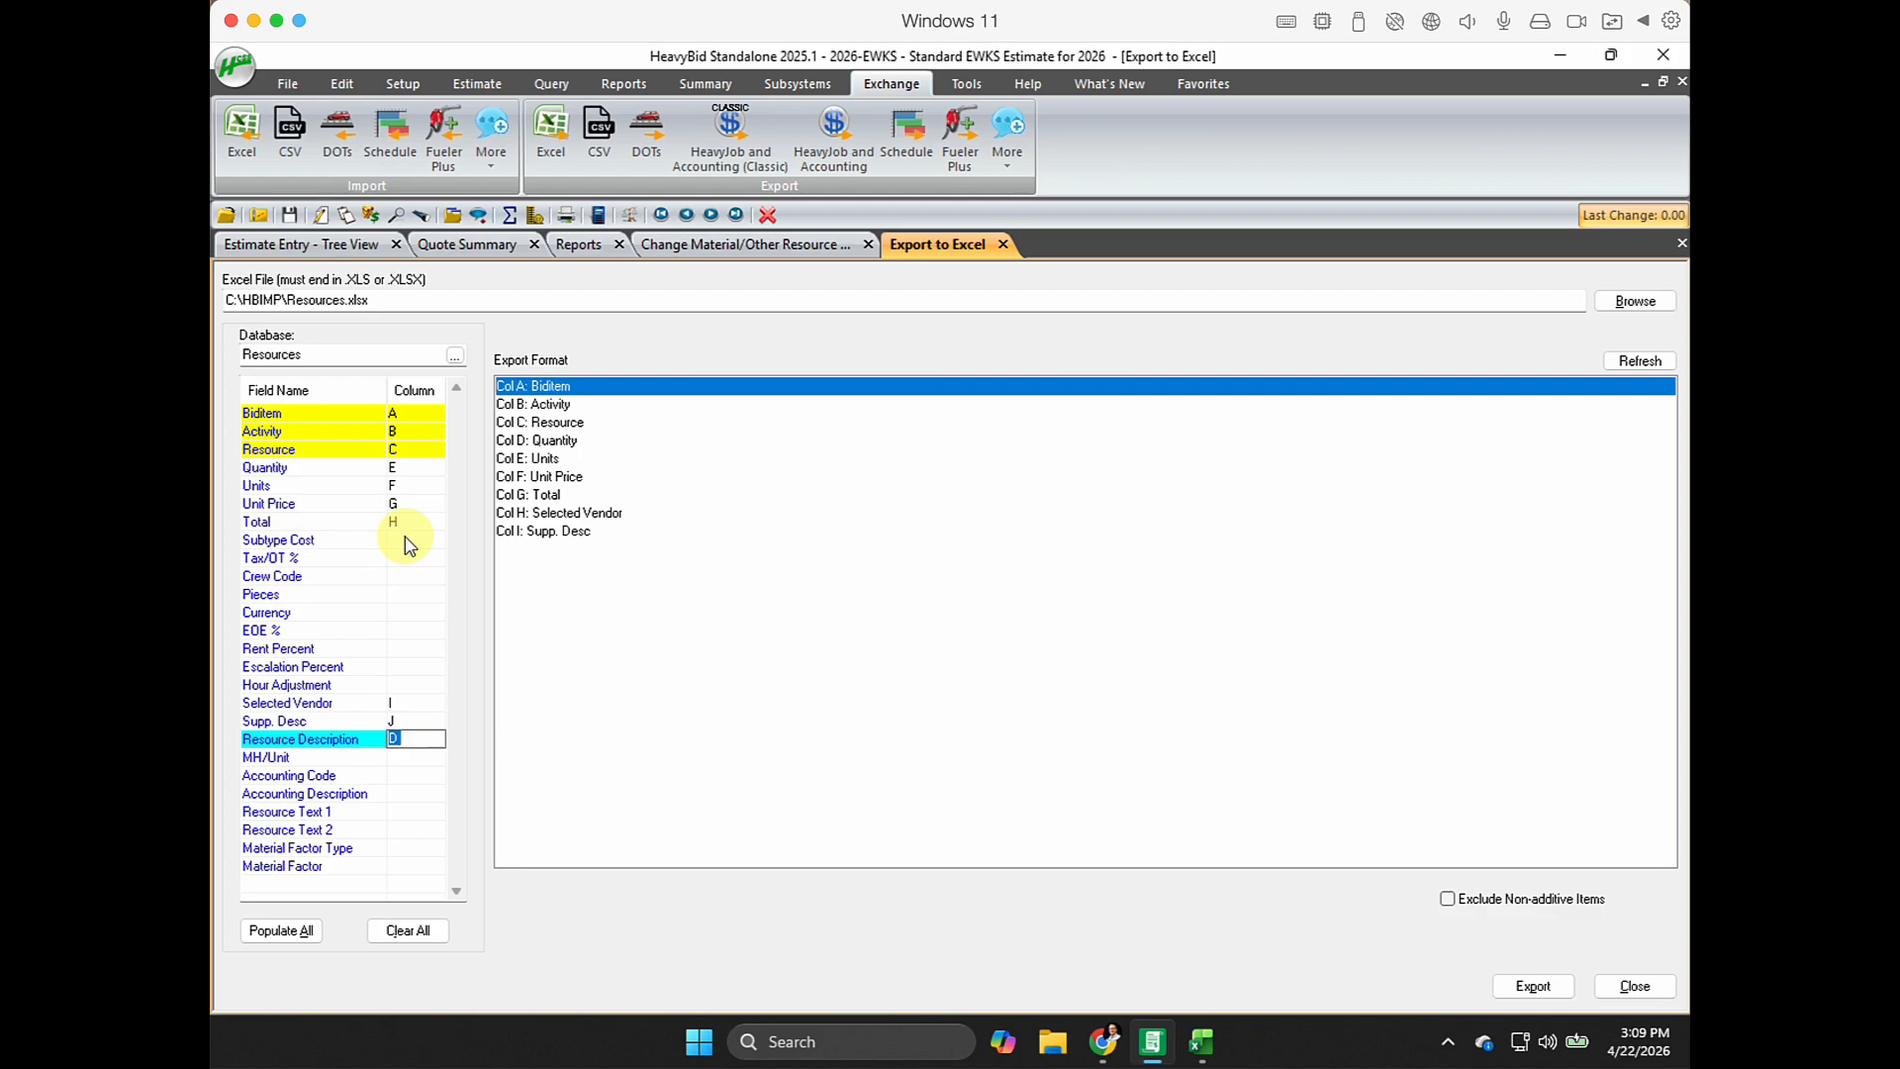
# Export the resources to C:\HBIMP\Resources.xlsx, overwriting the existing file.
pyautogui.click(1519, 990)
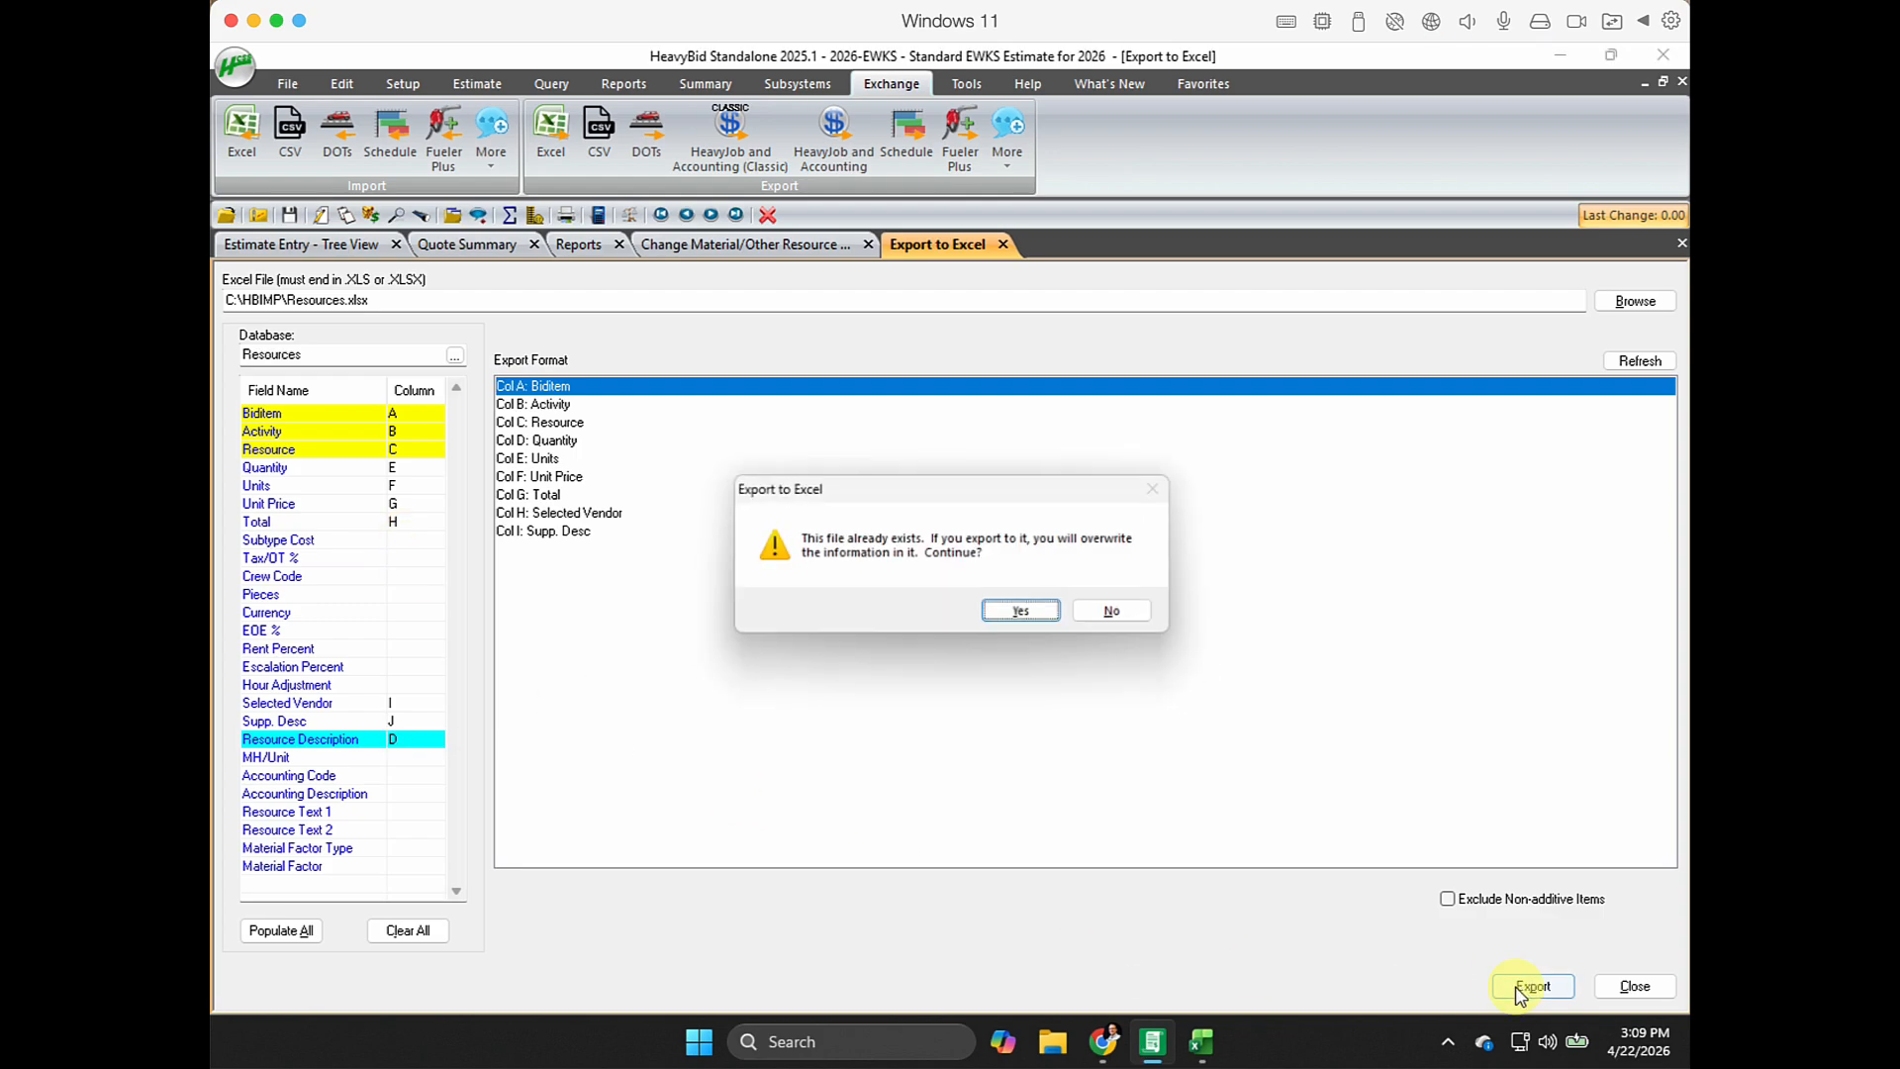
pyautogui.click(1017, 613)
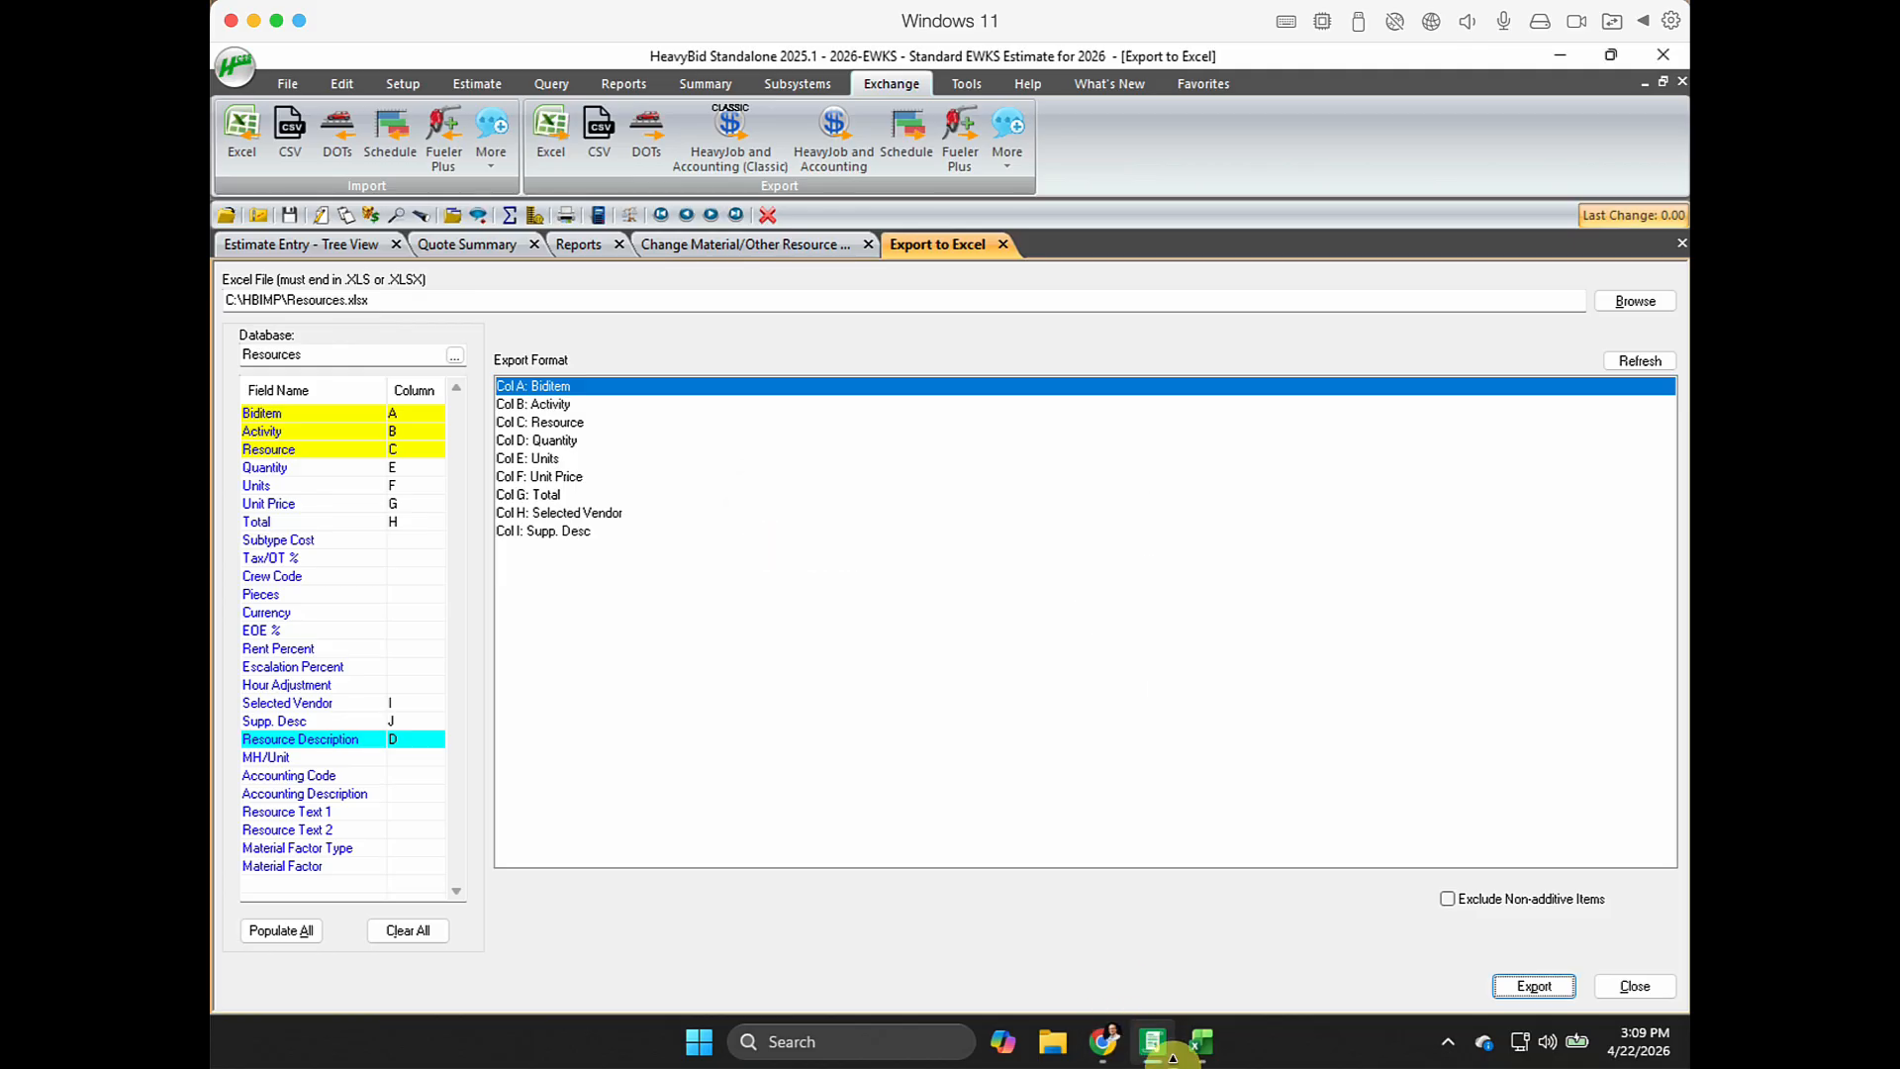
# Close the old Resources.xlsx workbook without saving, and export the resources again, overwriting the existing file.
pyautogui.click(1204, 1052)
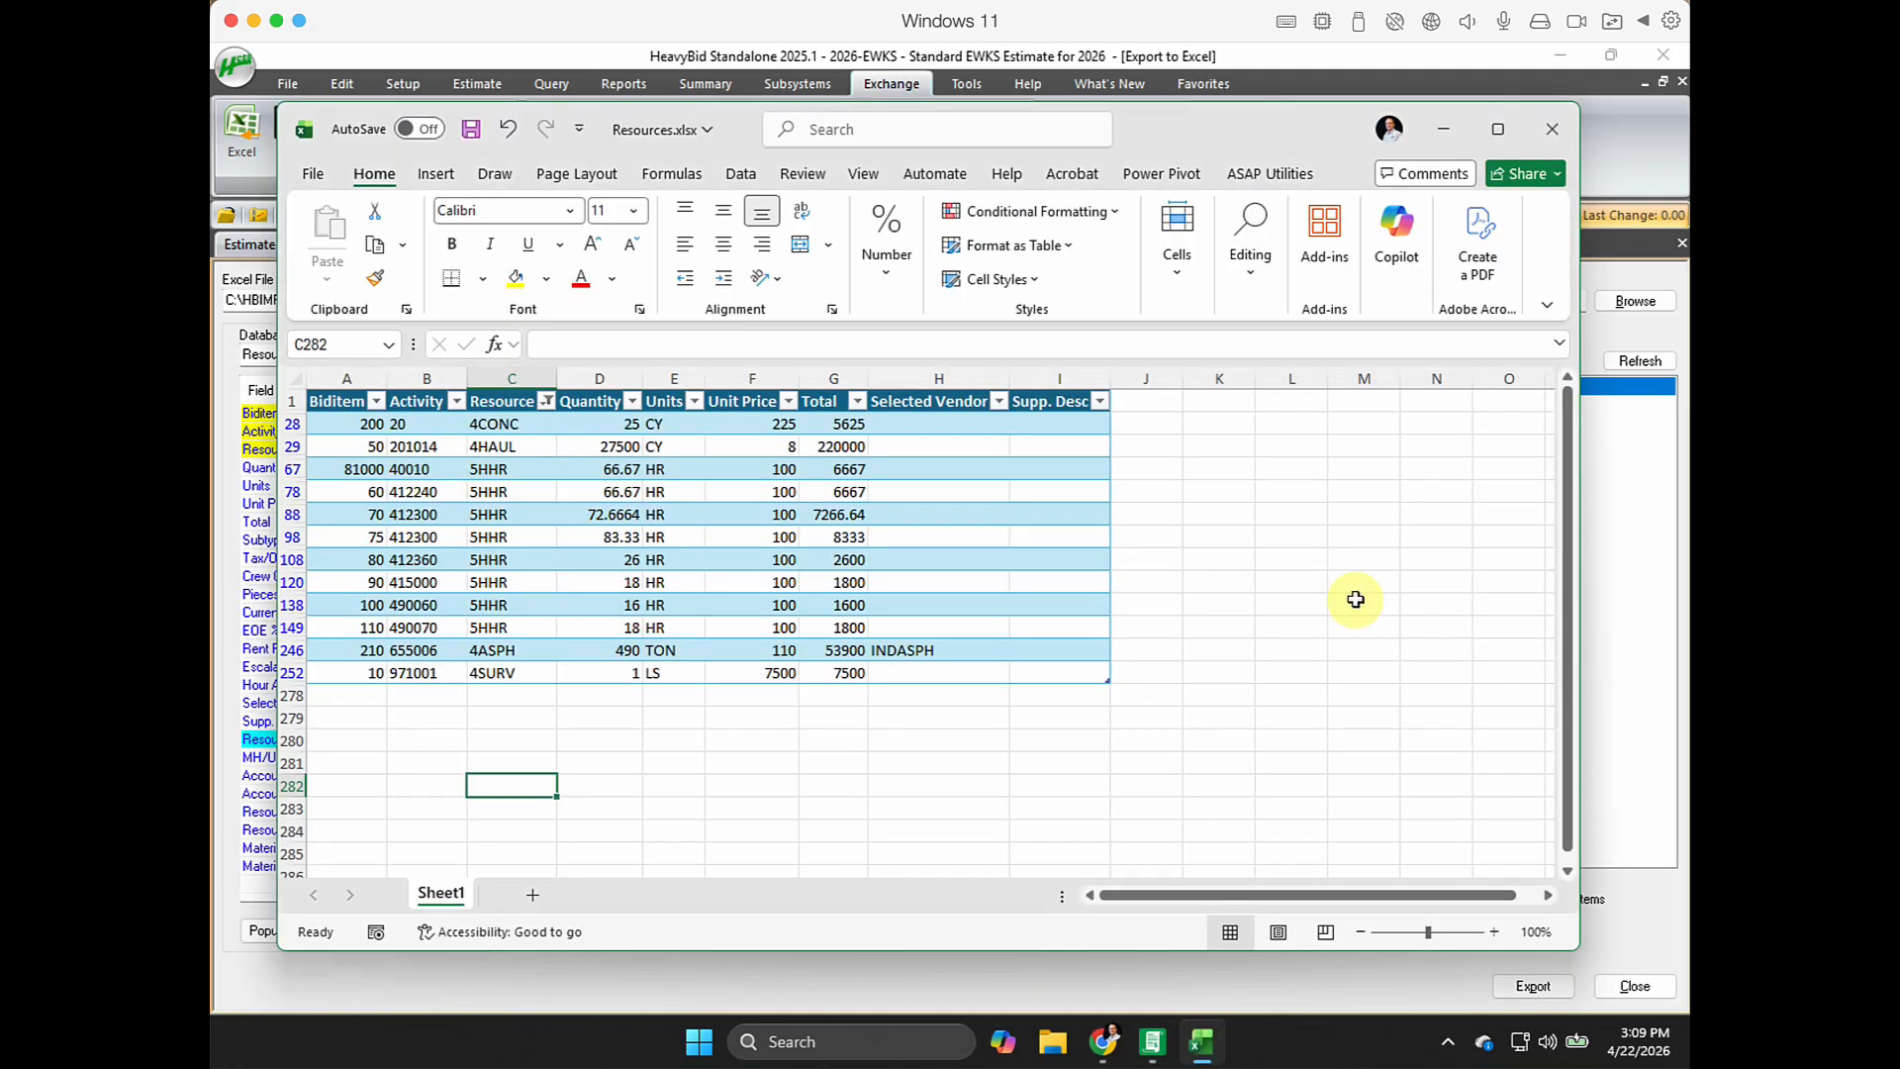
pyautogui.click(1552, 131)
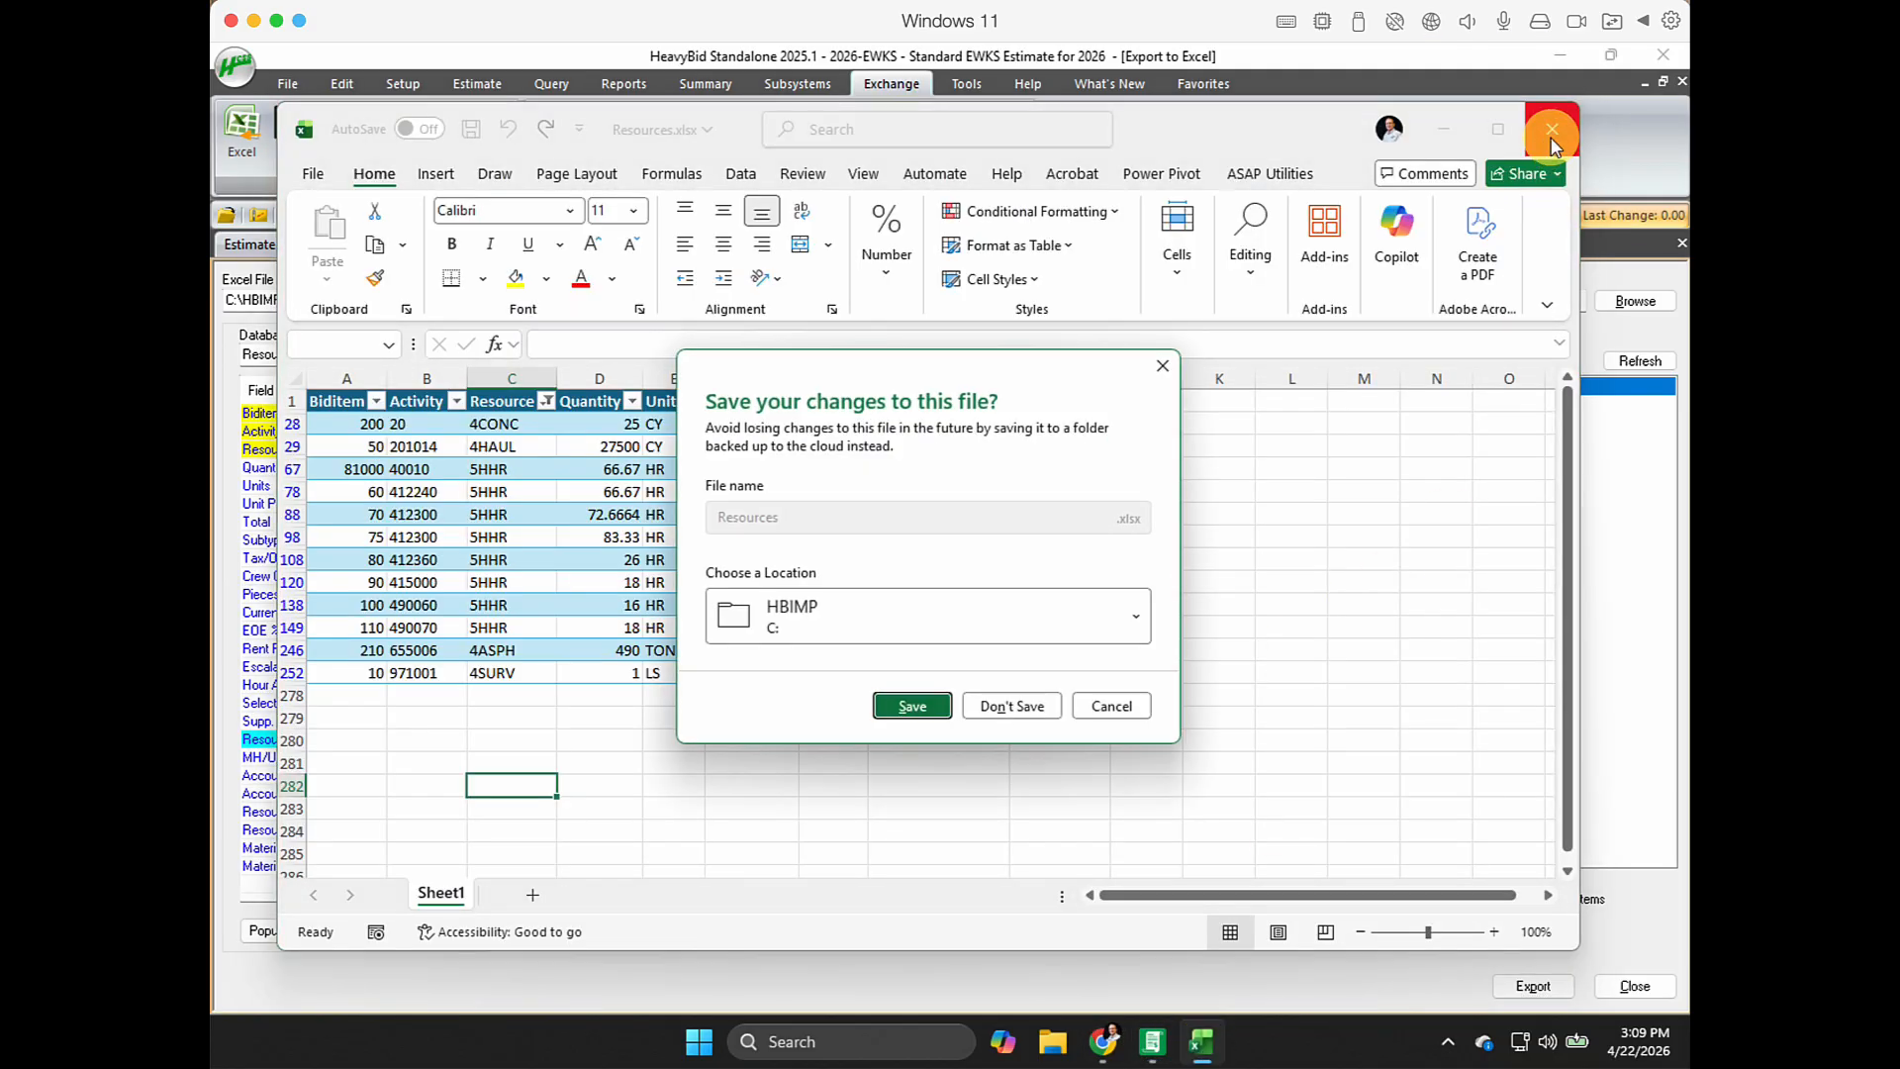
pyautogui.click(1008, 707)
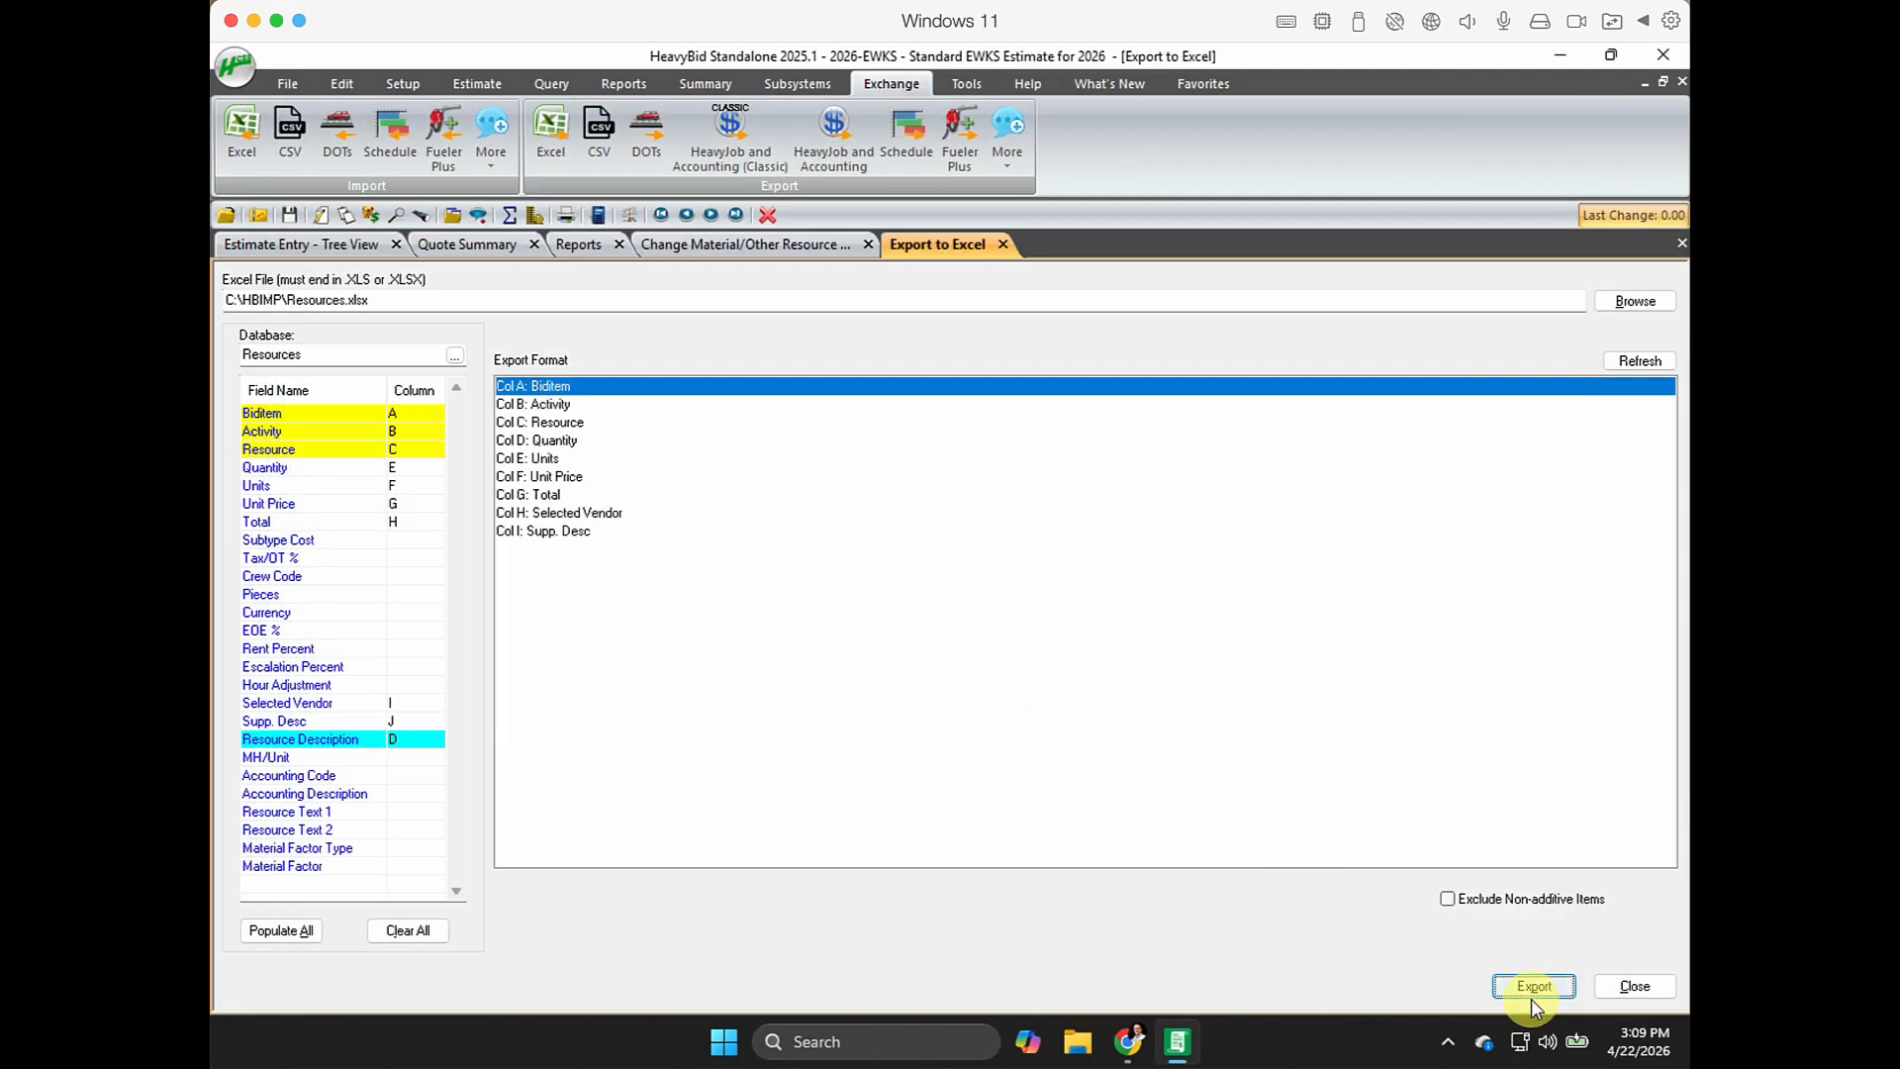
pyautogui.click(1516, 988)
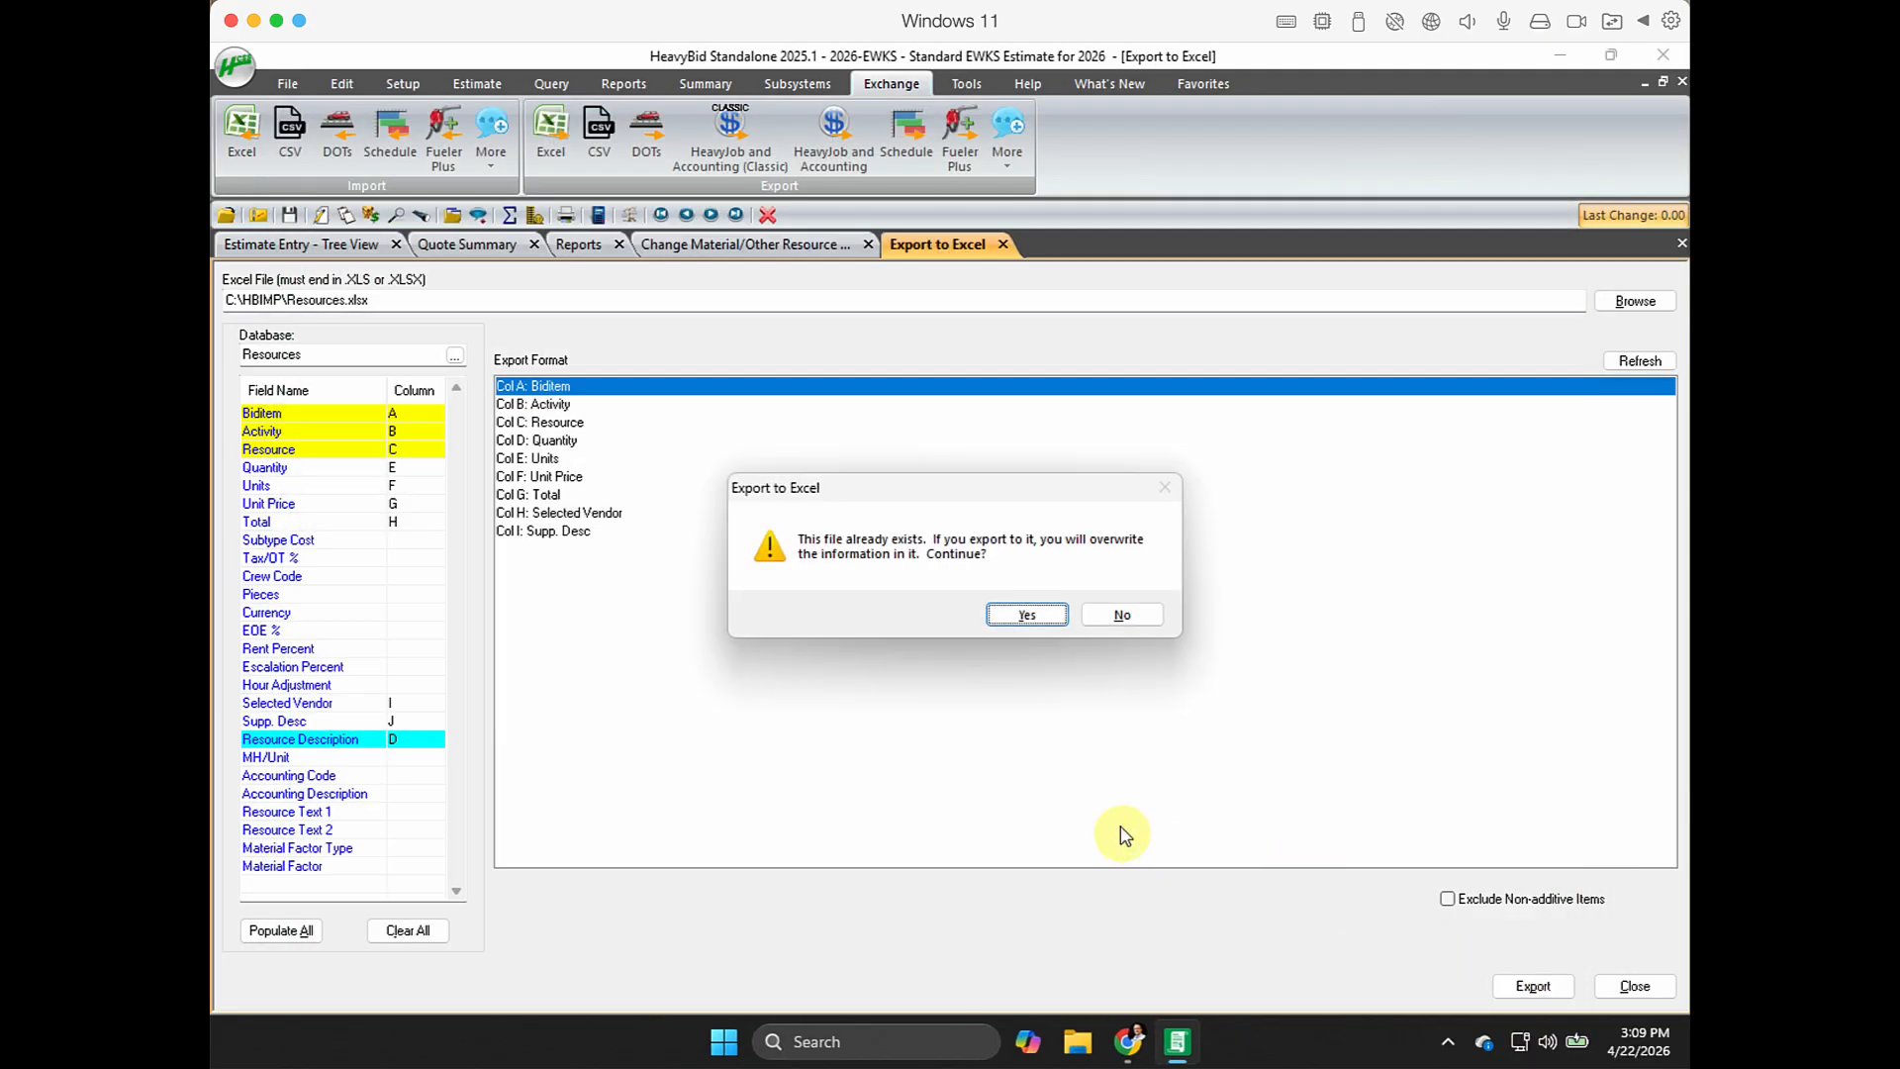
pyautogui.click(1010, 615)
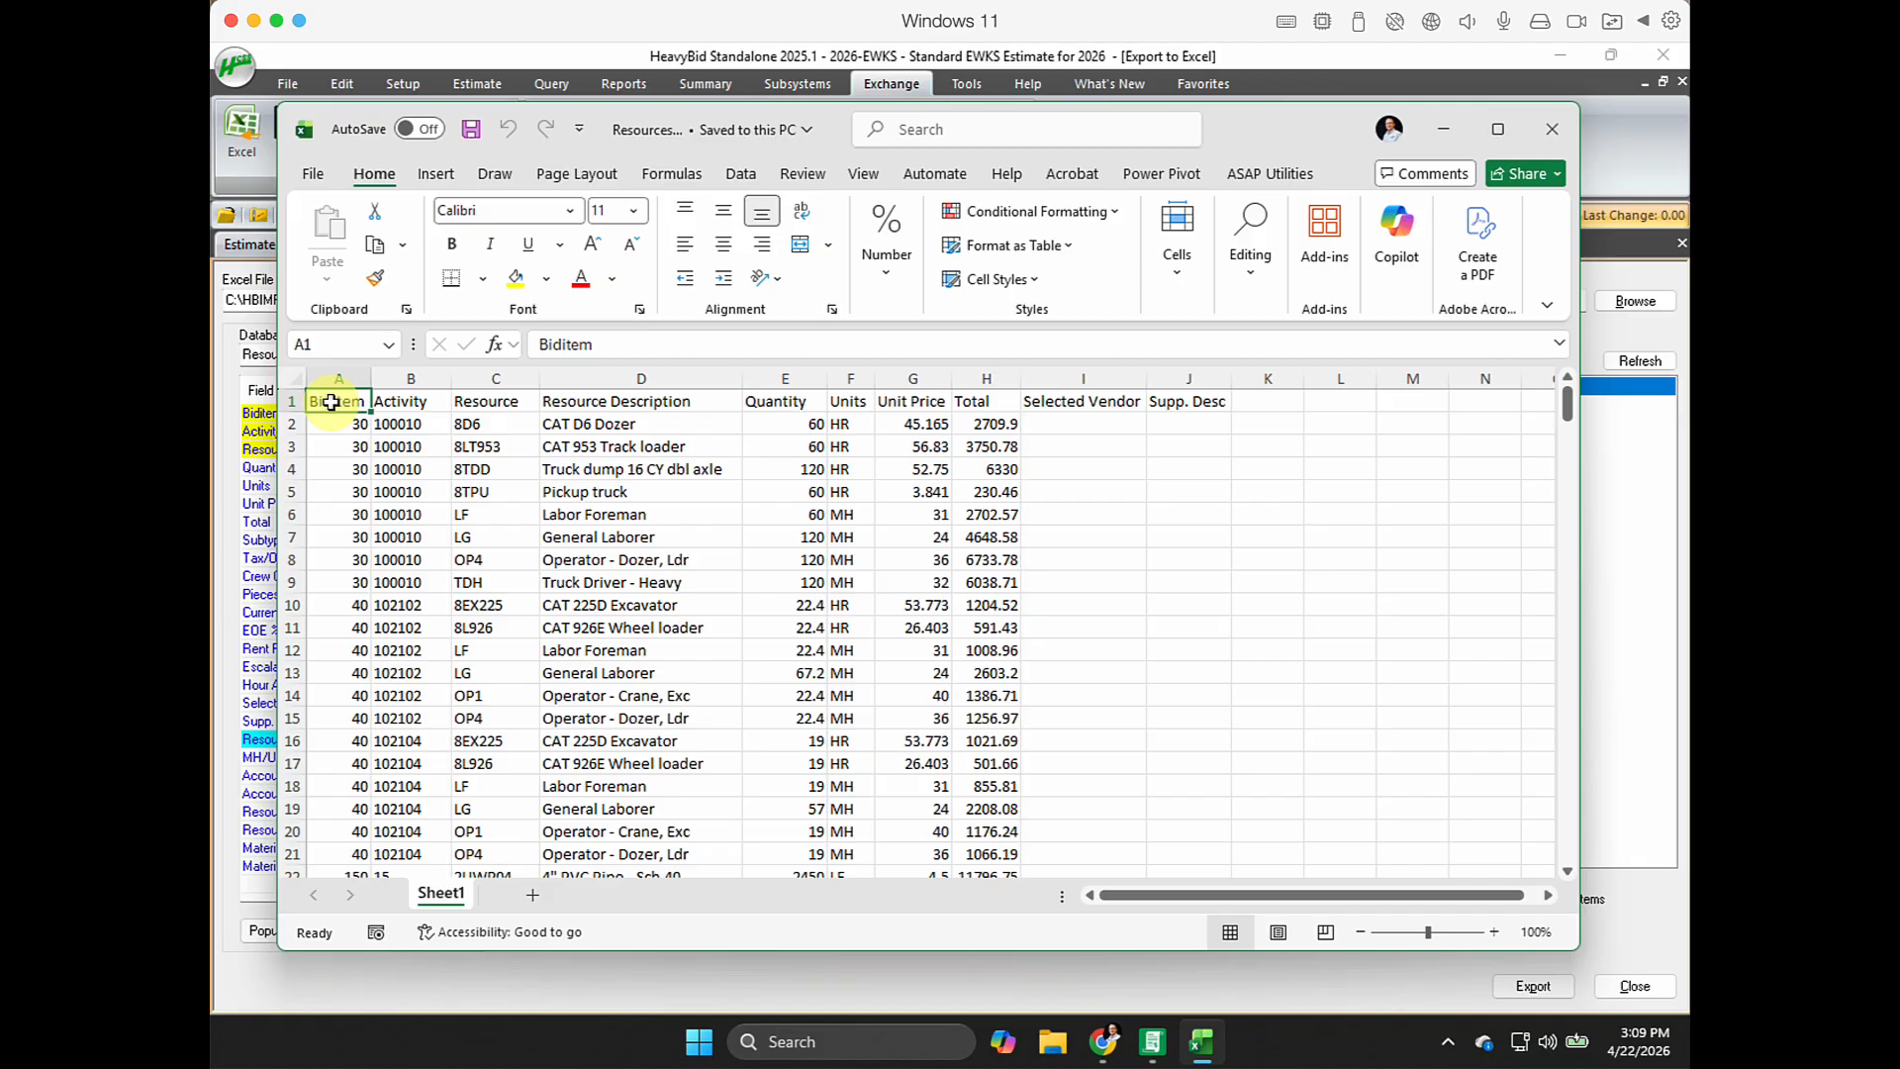
# Convert the exported resource data in A1:J277 into a table with headers.
pyautogui.hotkey('ctrl', 't')
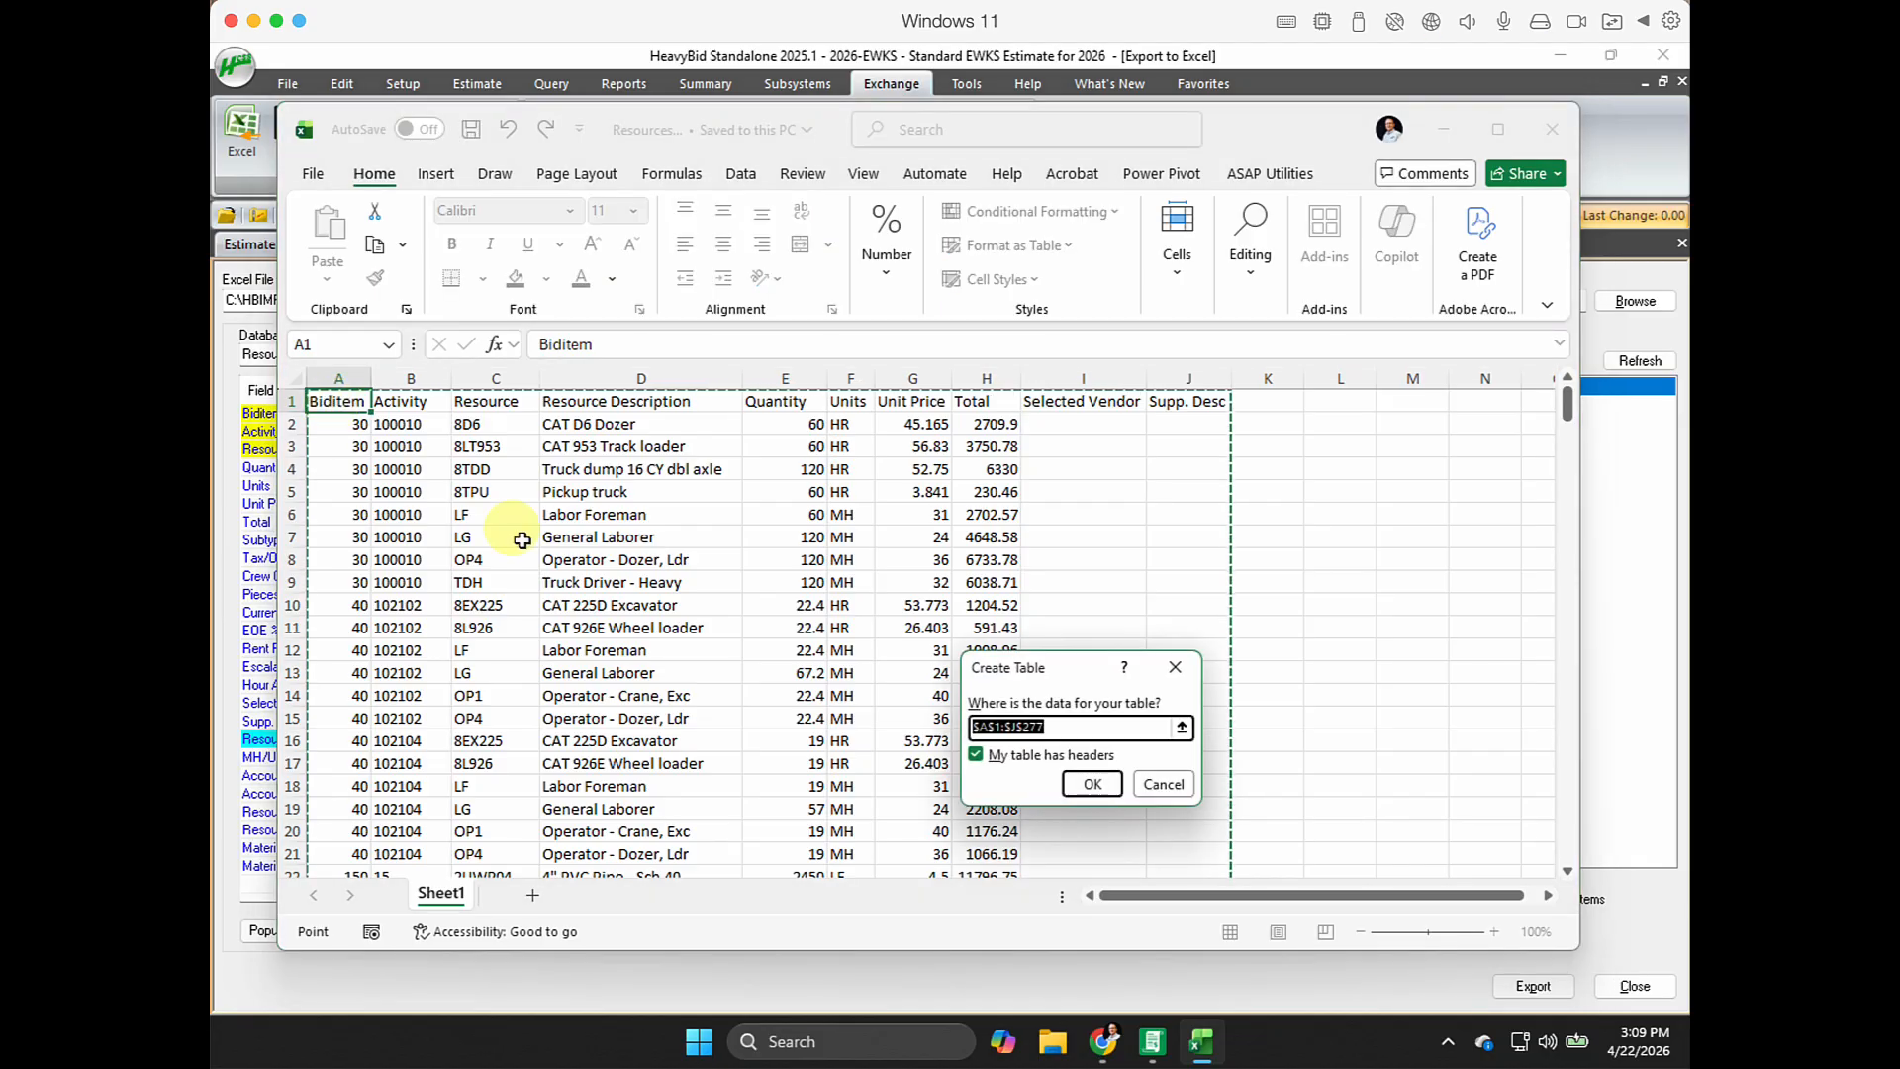
pyautogui.click(1095, 785)
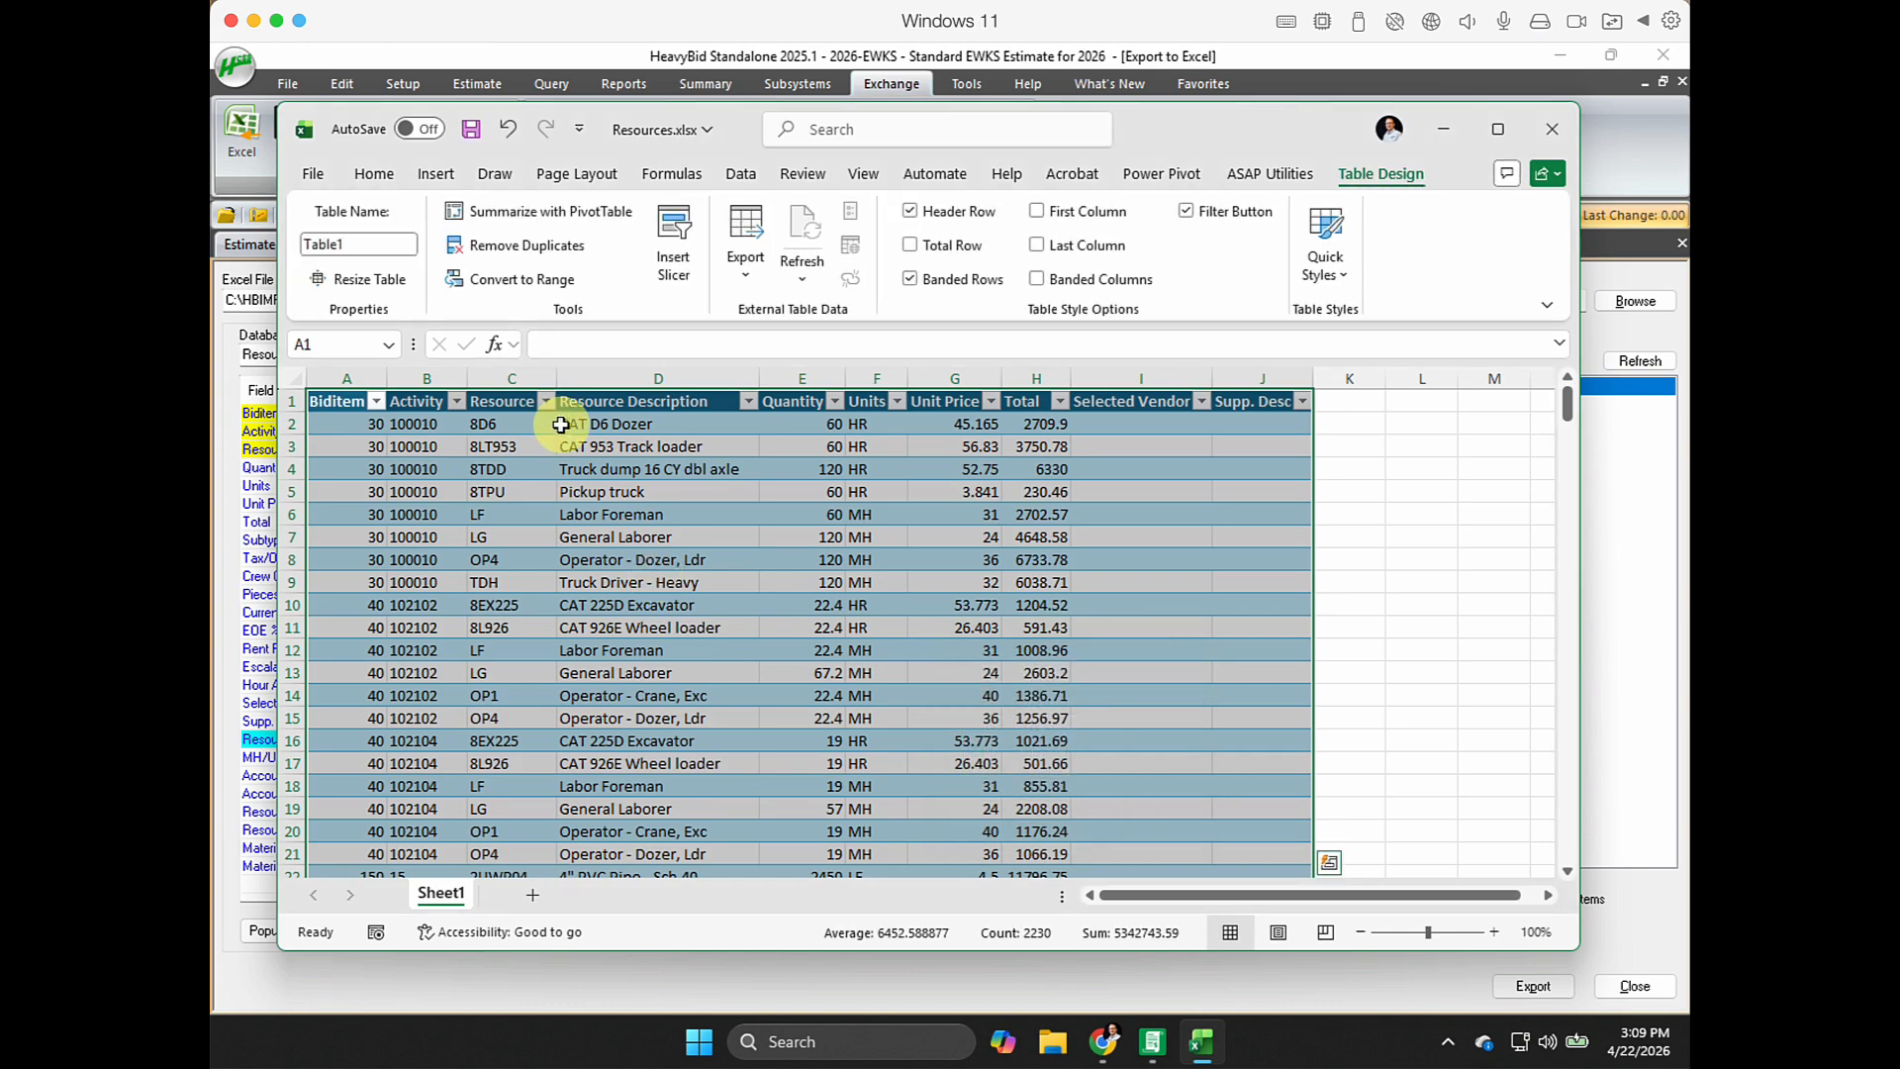
# Filter the Resource column to only 4ASPH, 4CONC, 4HAUL, 4SURV and 5HHR.
pyautogui.click(547, 403)
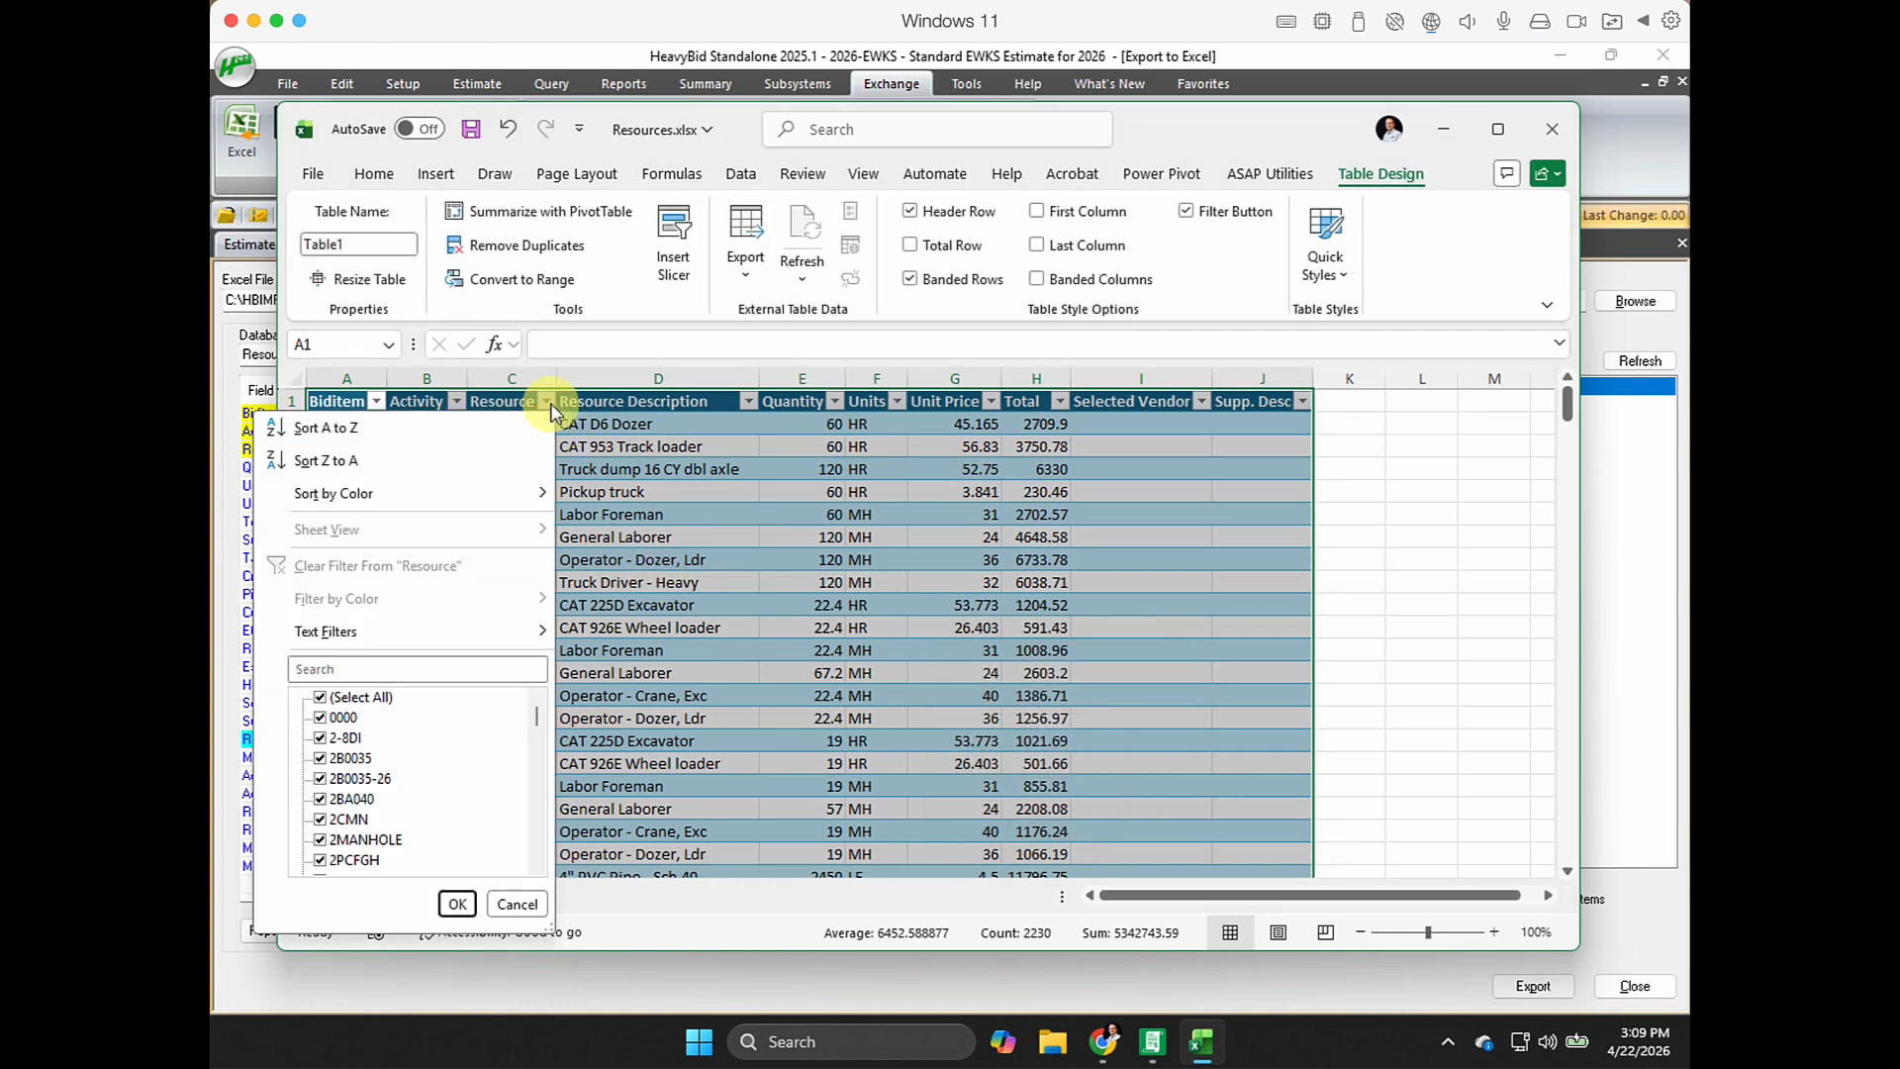
pyautogui.click(320, 698)
pyautogui.scroll(-3, 426, 787)
pyautogui.scroll(3, 426, 787)
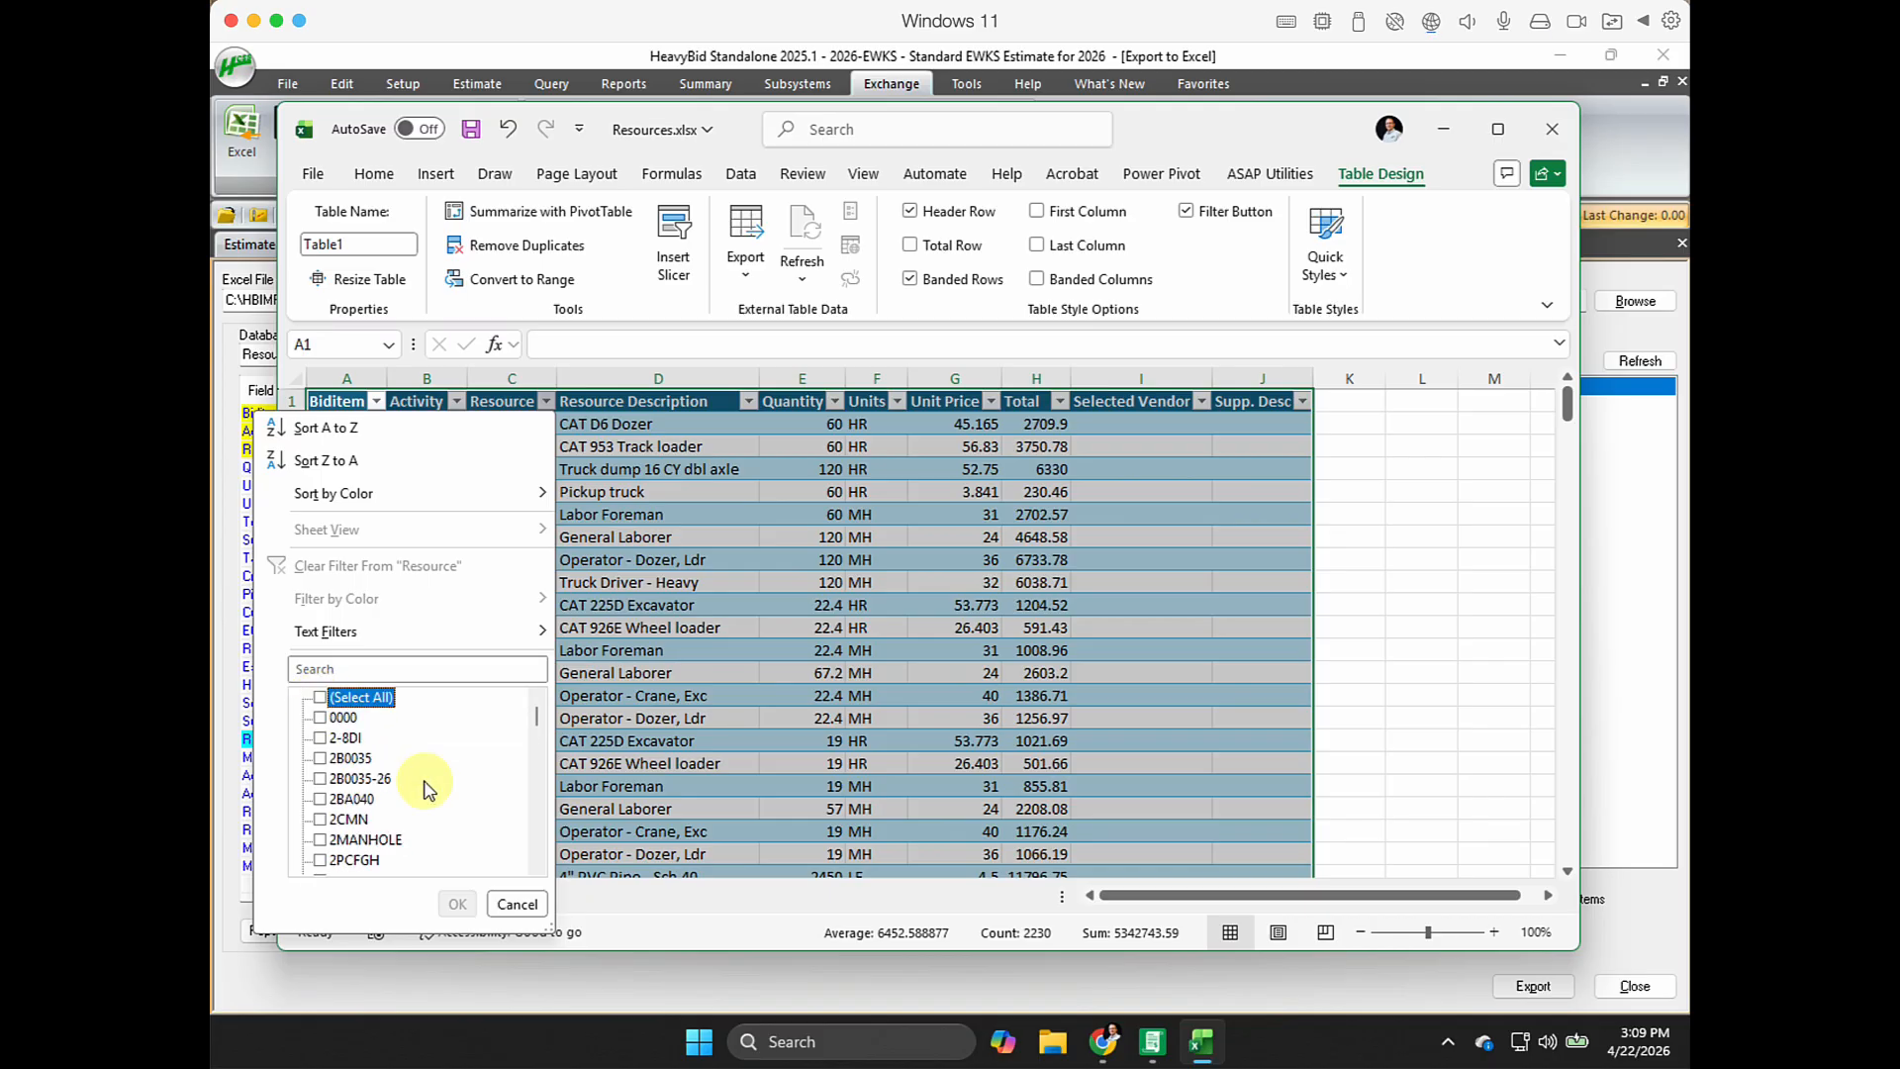
pyautogui.scroll(-3, 455, 794)
pyautogui.scroll(-4, 458, 798)
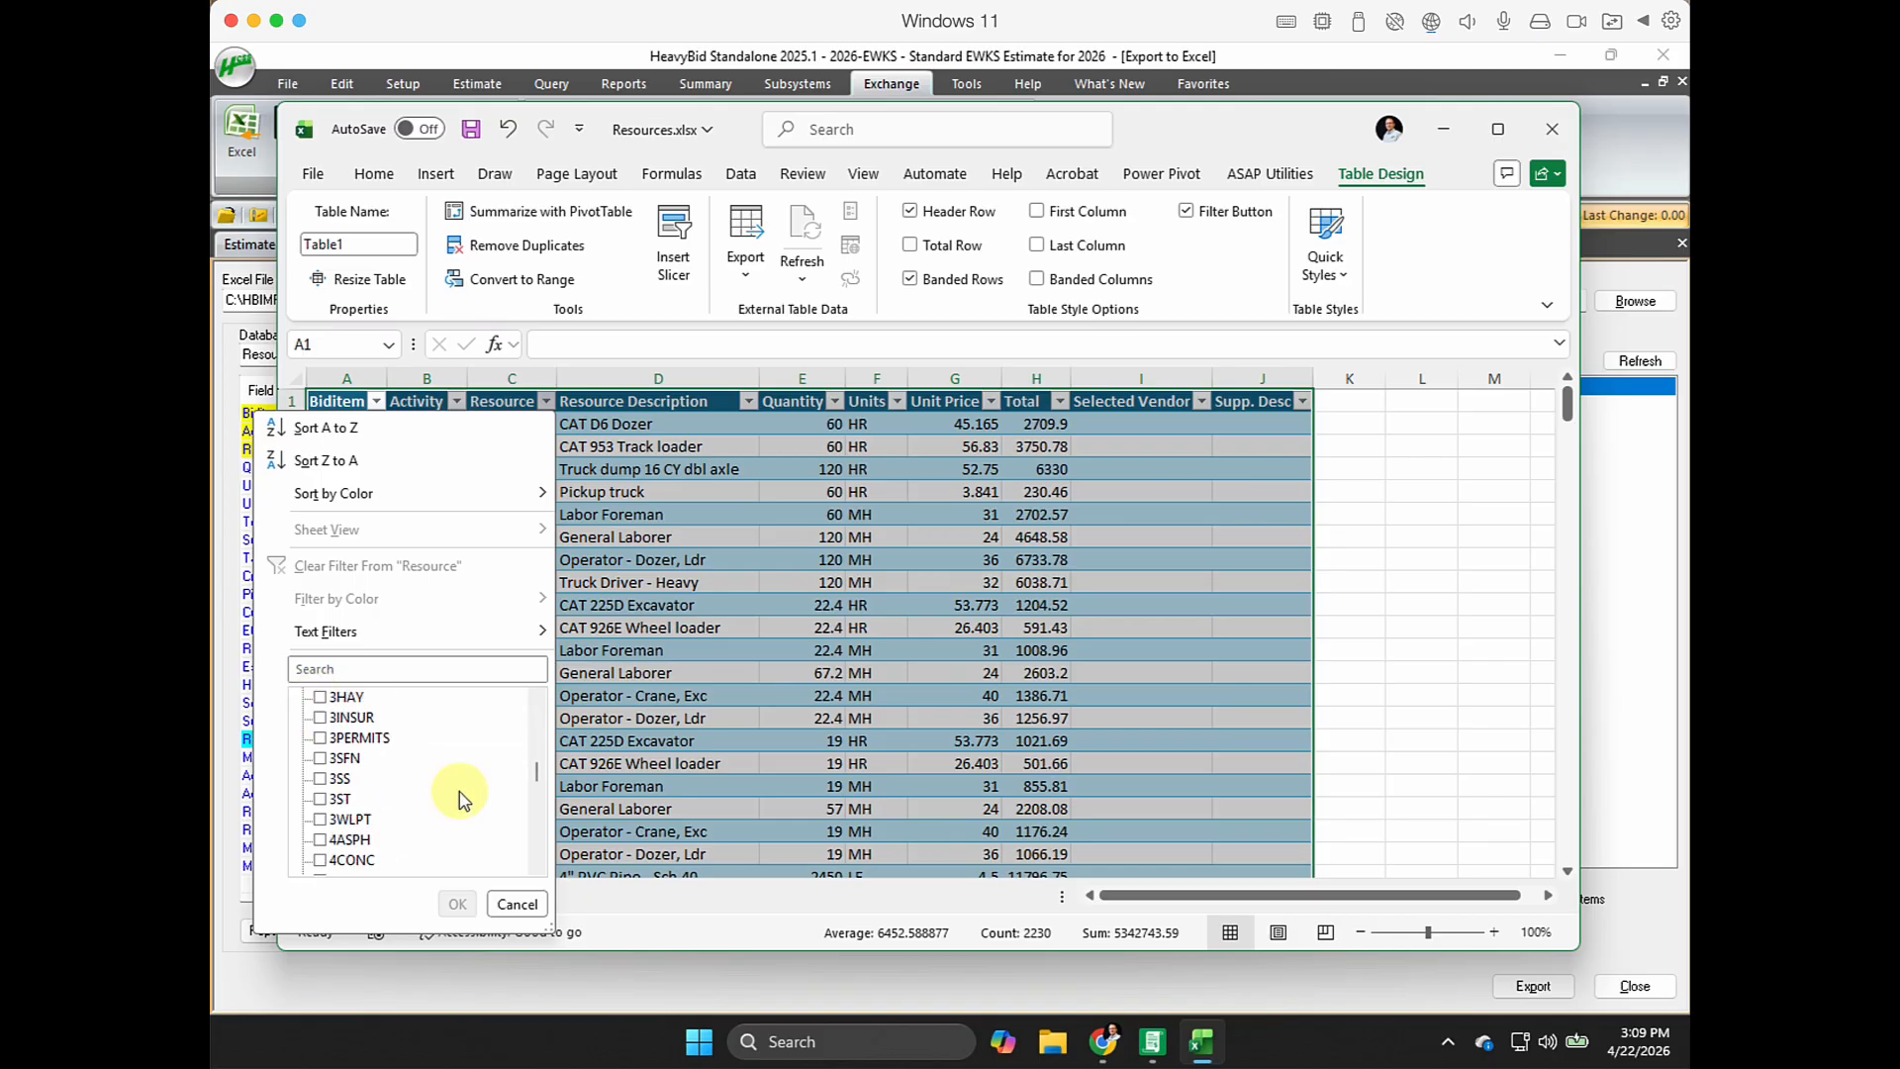
pyautogui.click(320, 839)
pyautogui.click(320, 859)
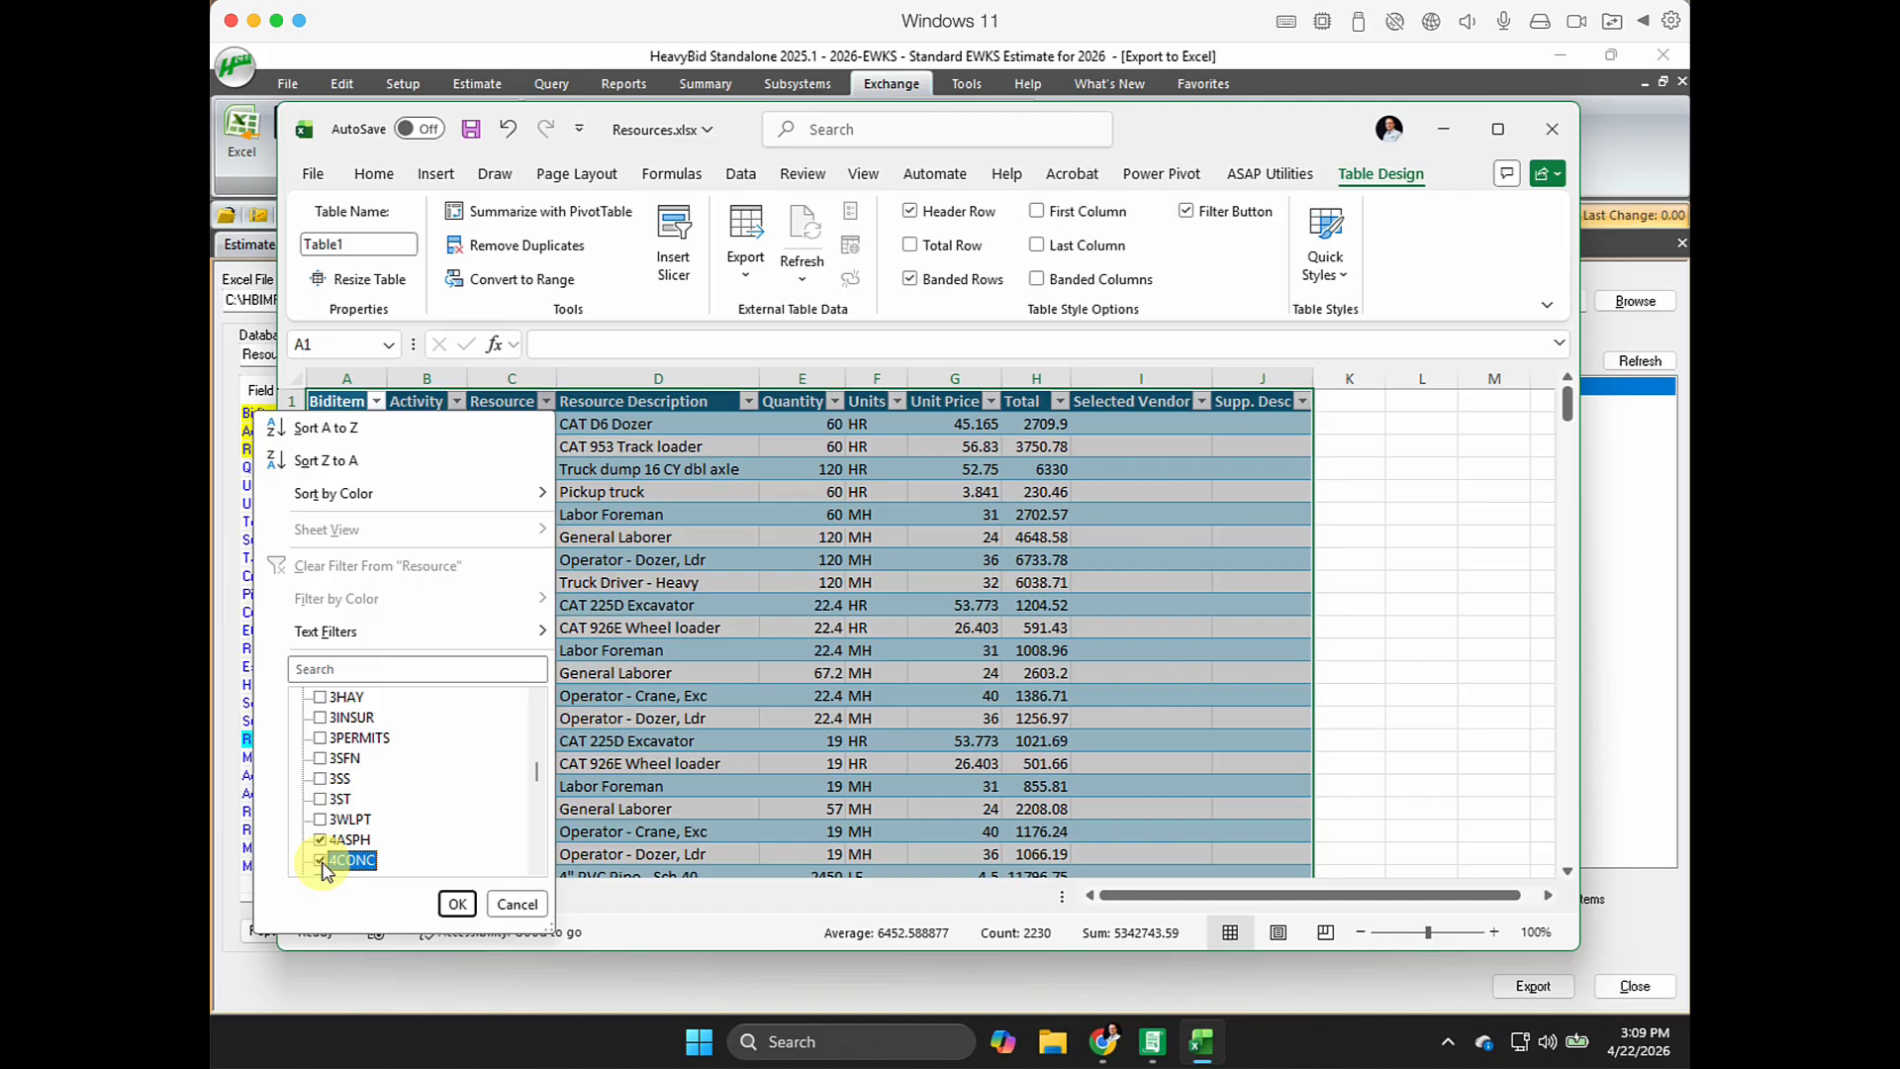
pyautogui.scroll(-2, 387, 810)
pyautogui.scroll(1, 386, 810)
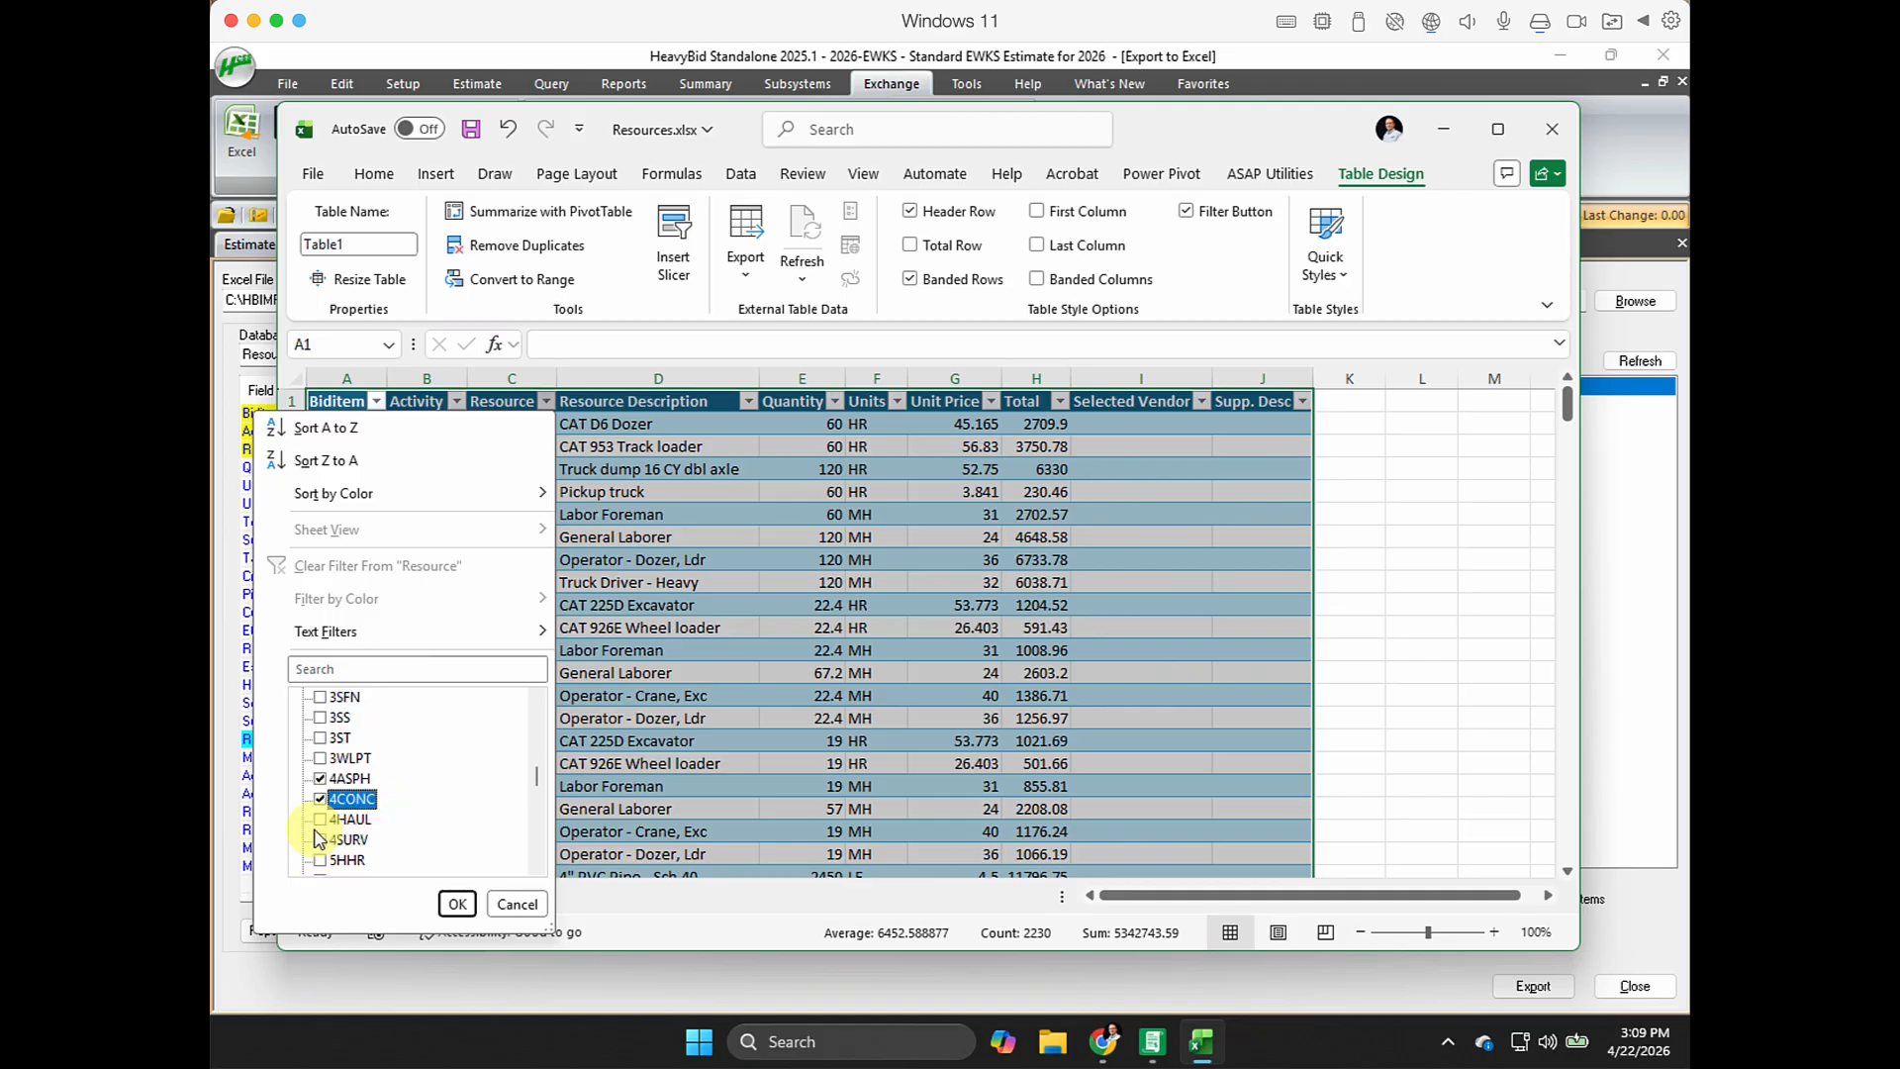
pyautogui.click(320, 820)
pyautogui.click(319, 839)
pyautogui.click(320, 859)
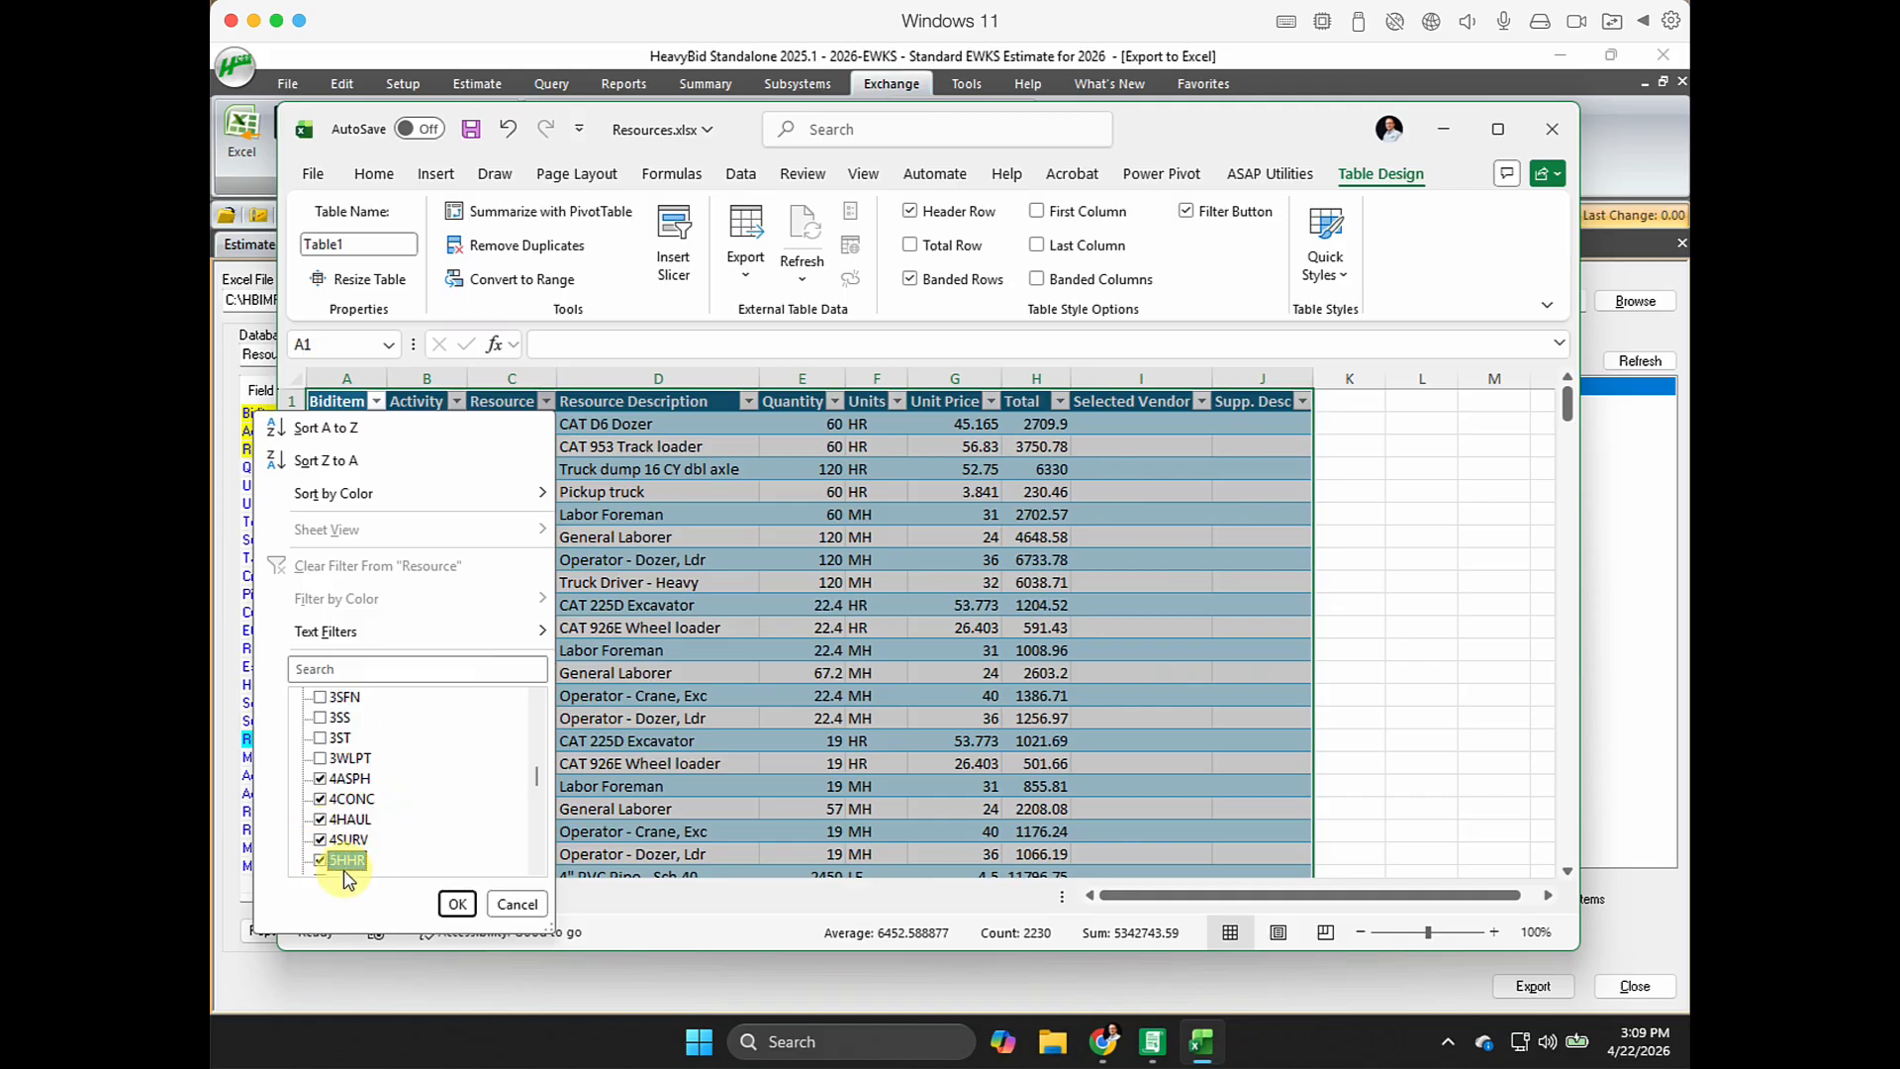
pyautogui.click(471, 913)
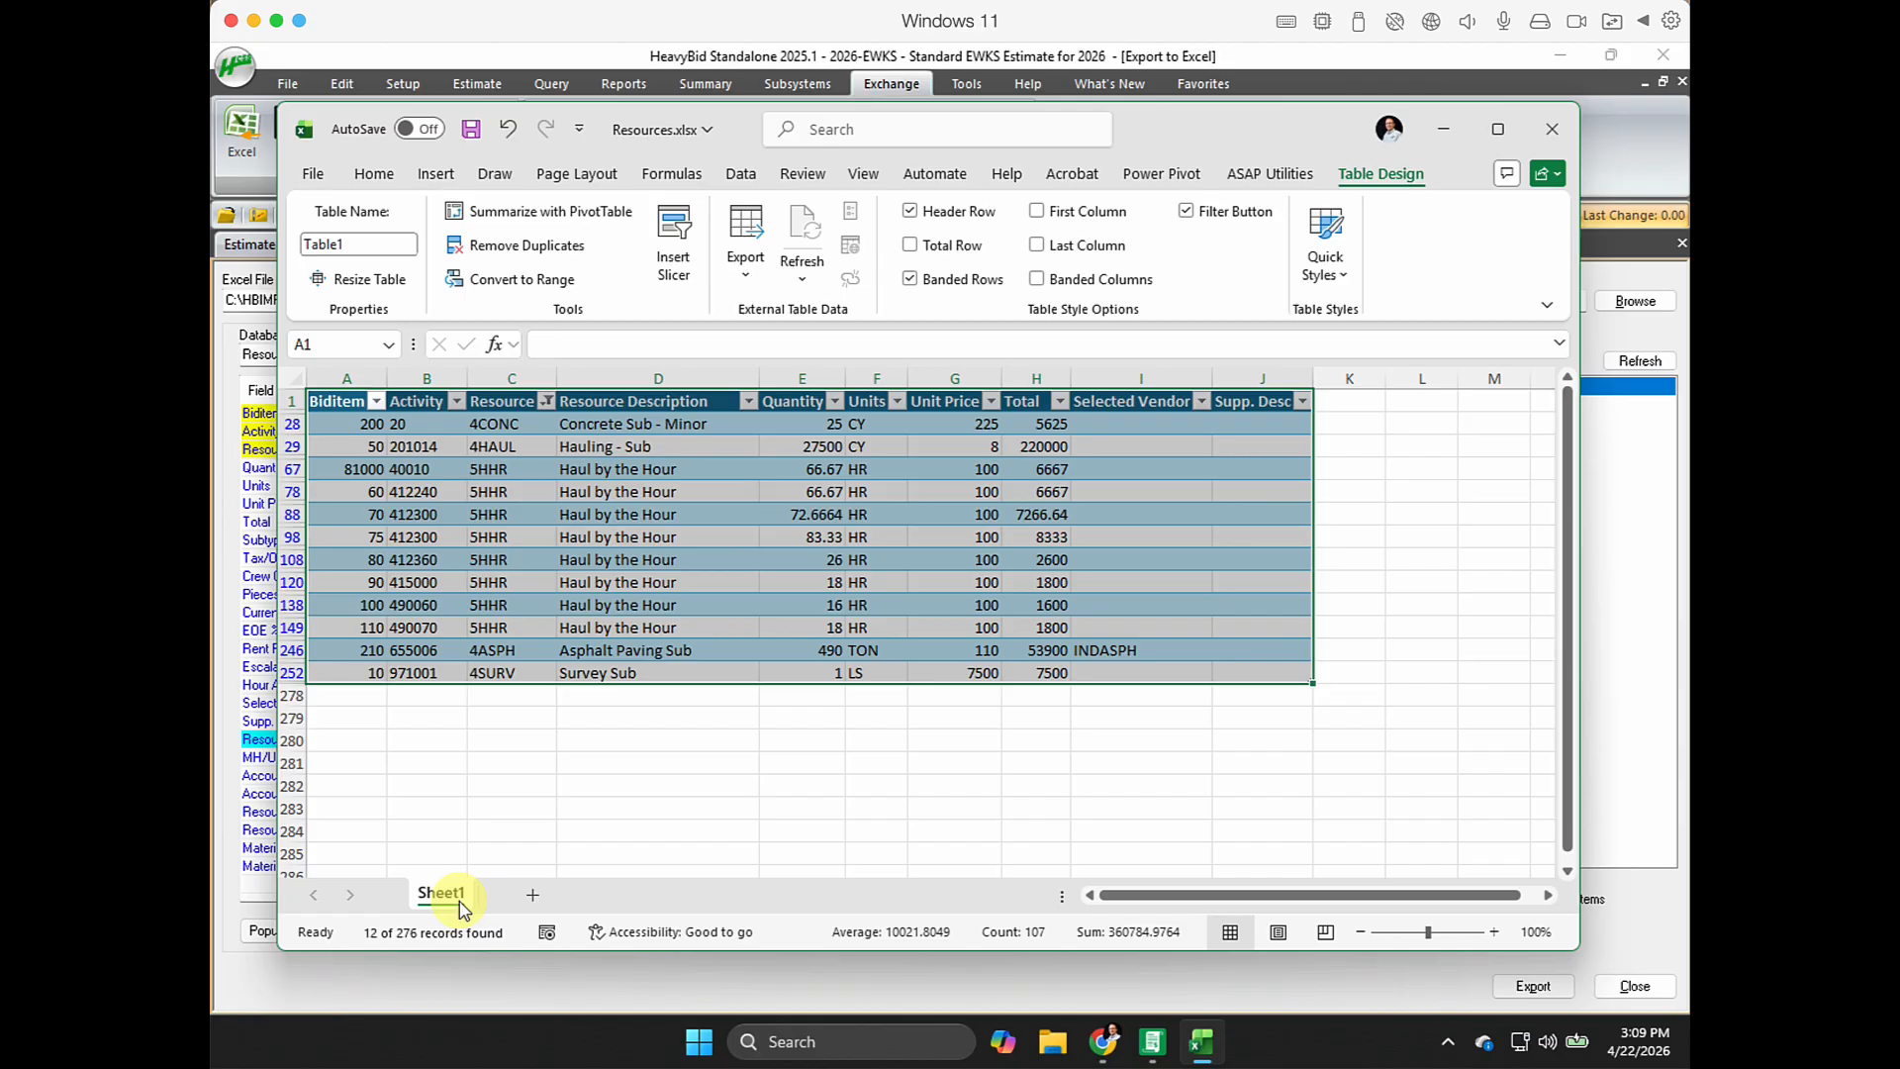
pyautogui.click(552, 744)
# Examine the filtered rows' resource descriptions, the asphalt paving vendor and supplier description, and the Haul by the Hour unit prices.
pyautogui.click(628, 424)
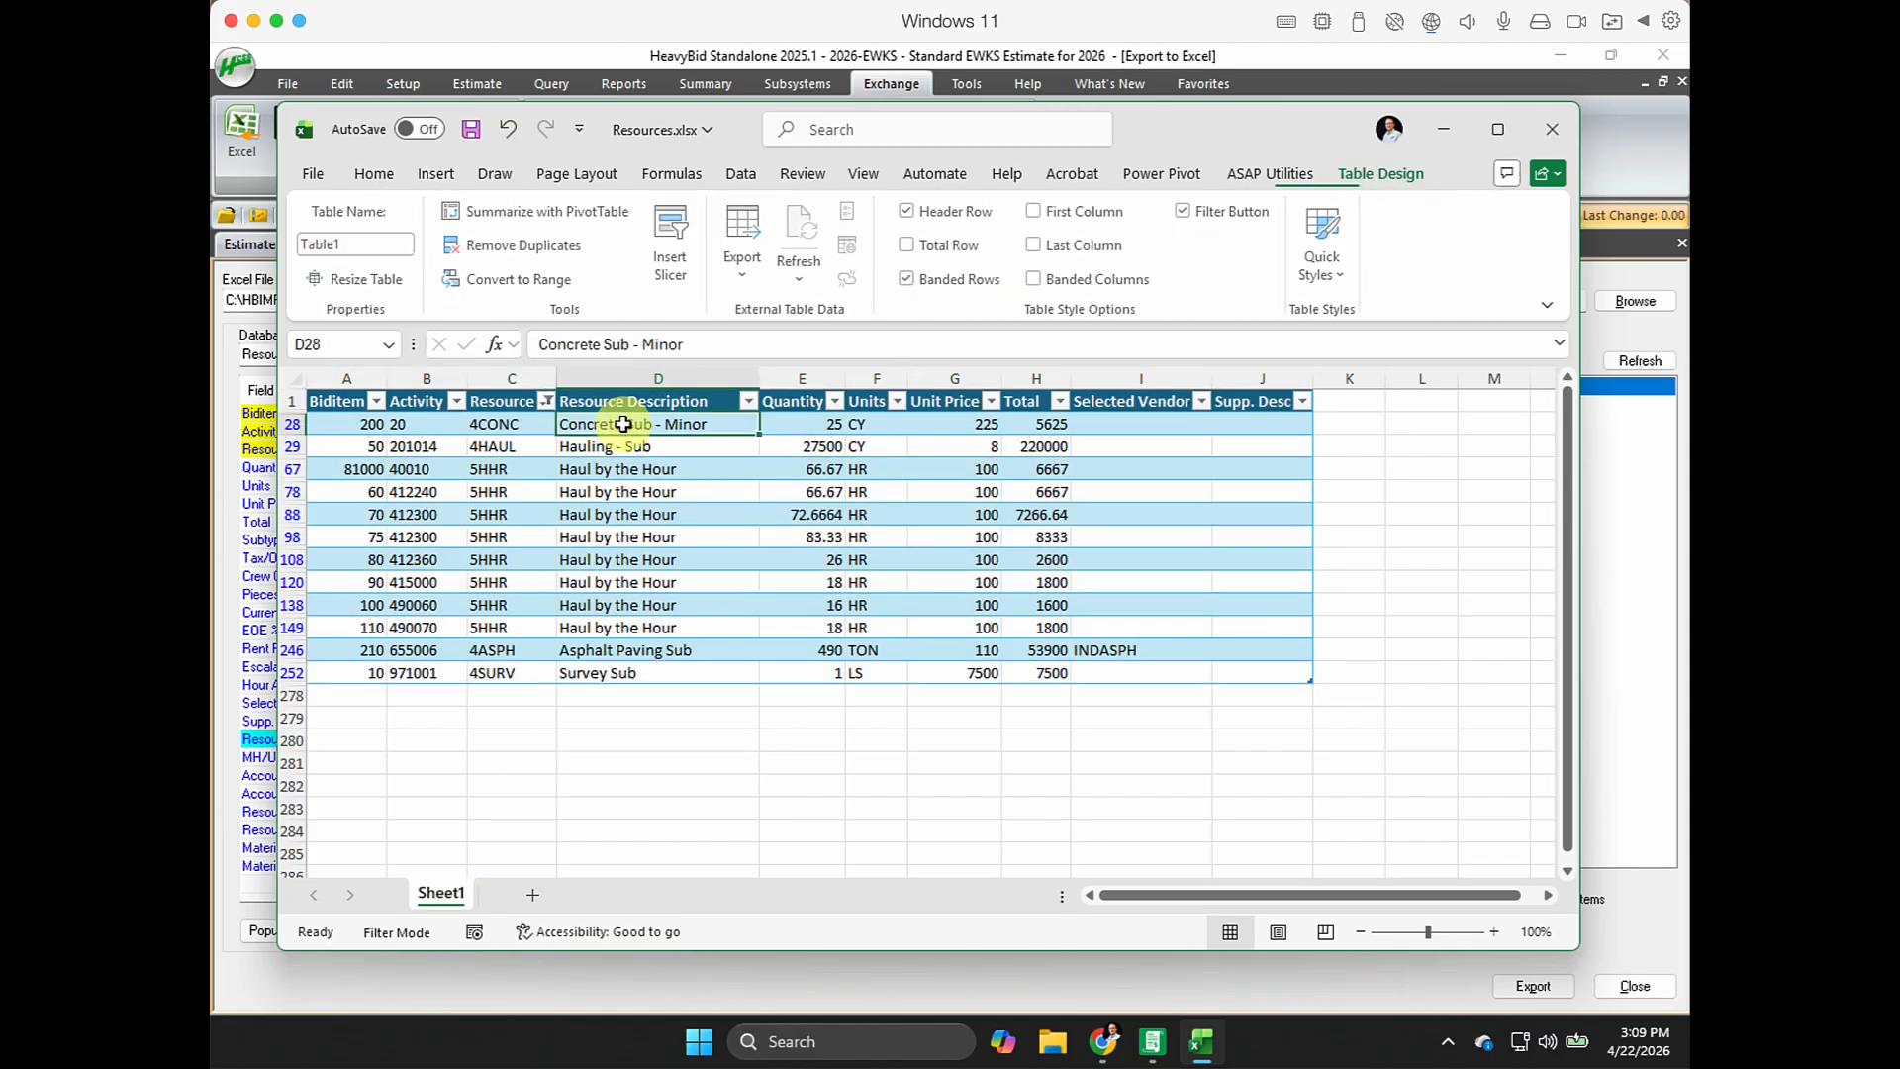
pyautogui.click(655, 673)
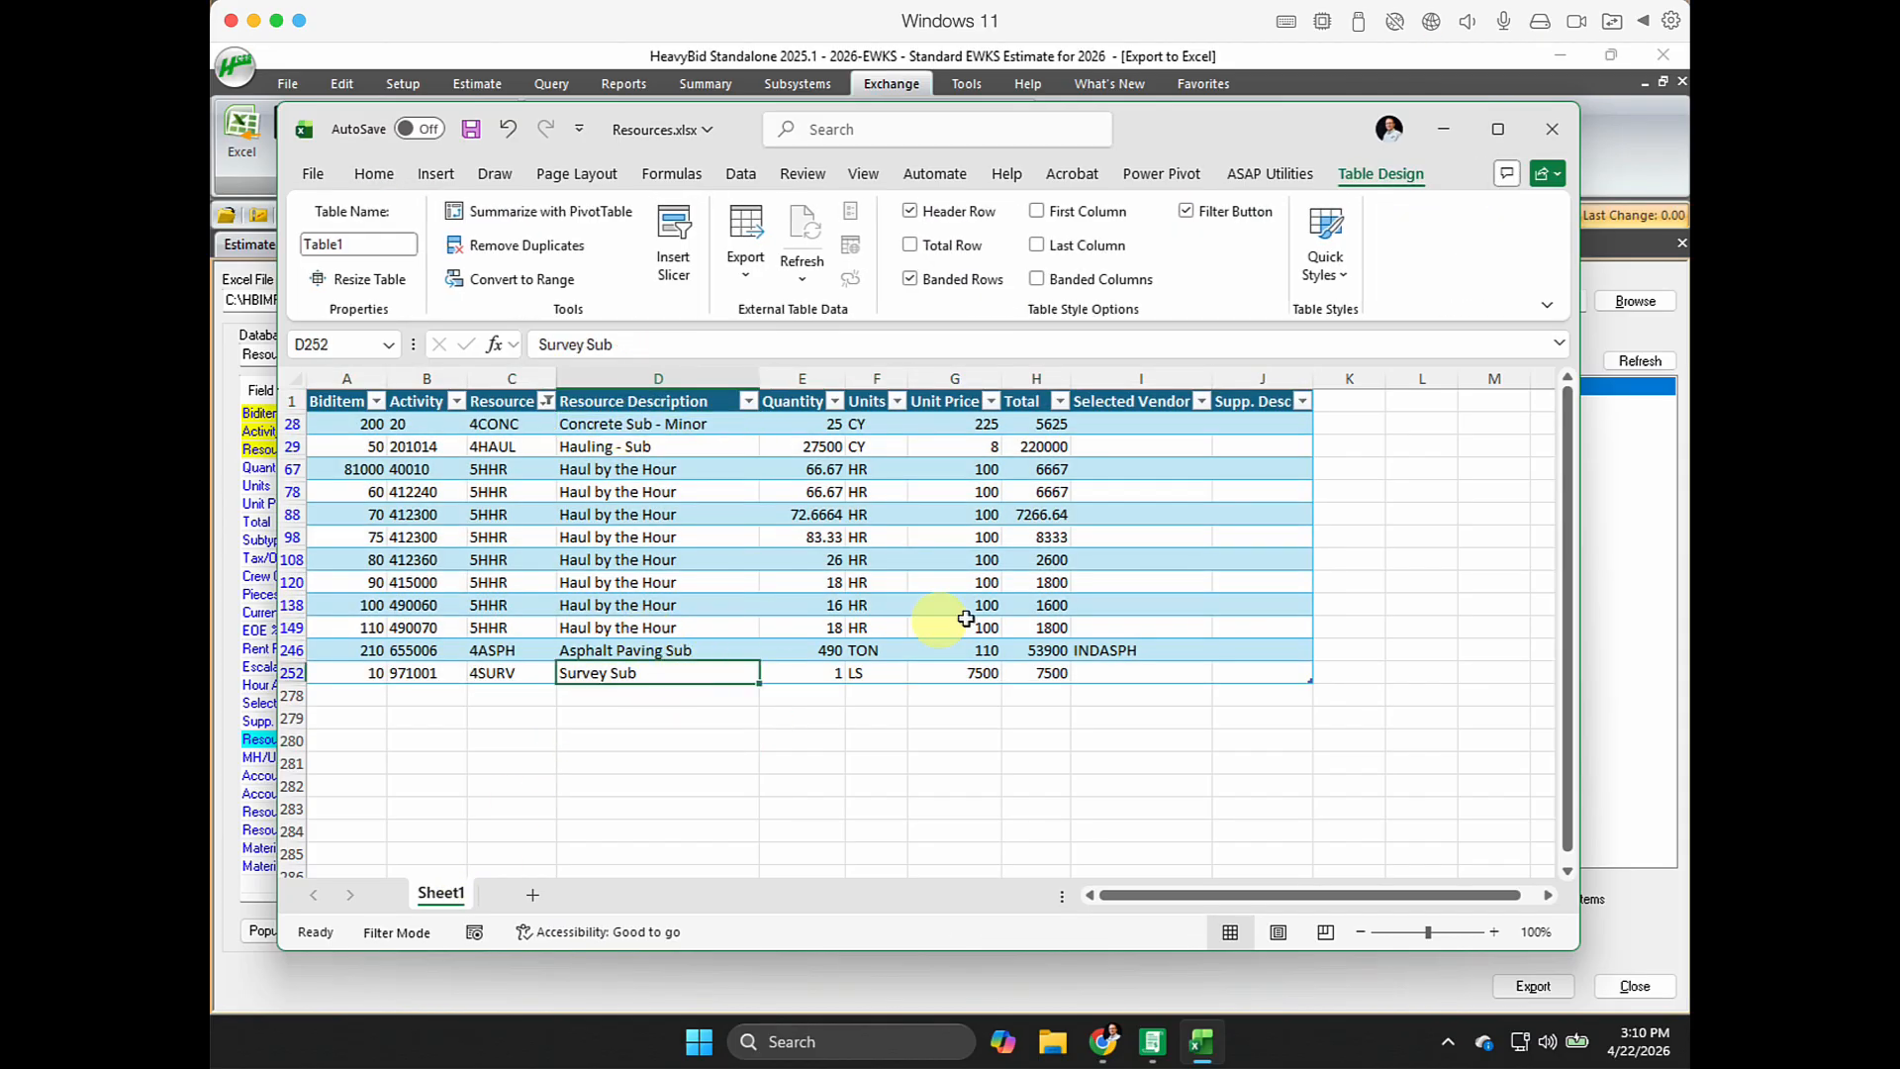
pyautogui.click(1157, 652)
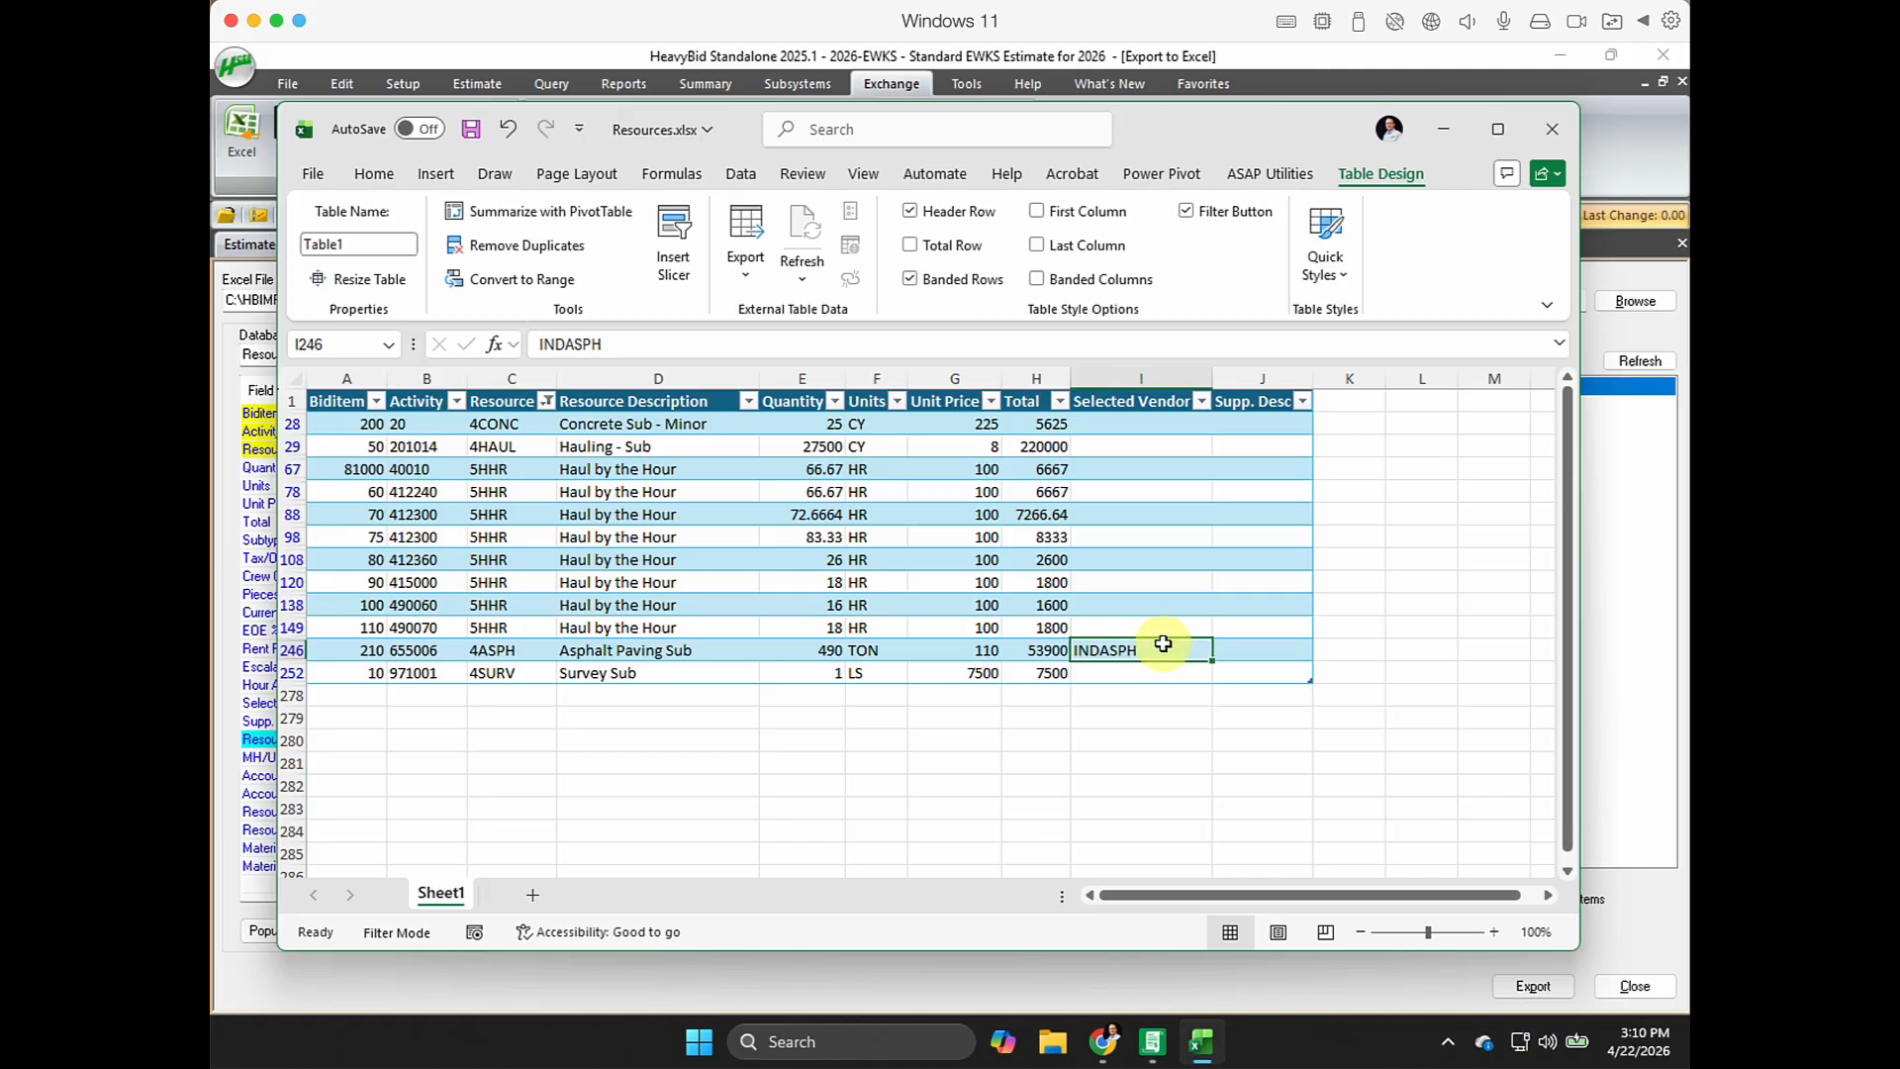
pyautogui.click(1260, 644)
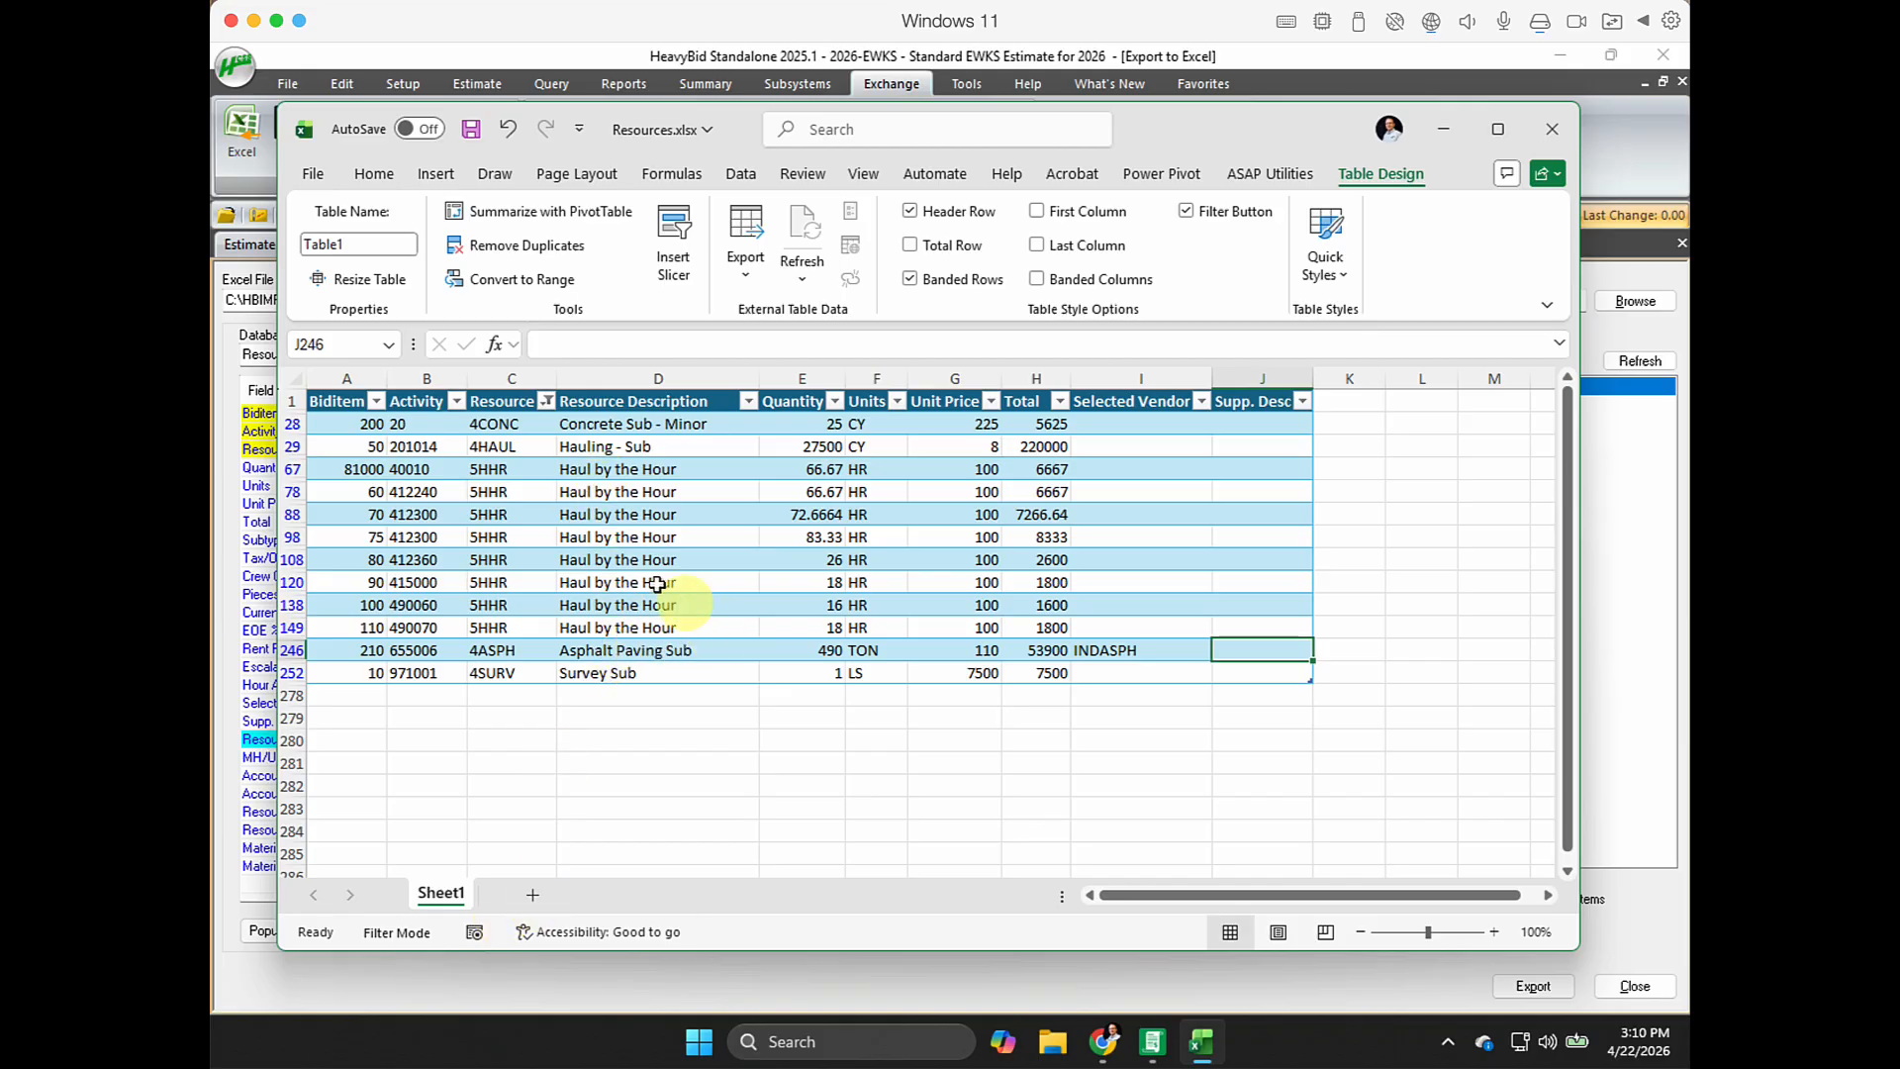
pyautogui.click(502, 471)
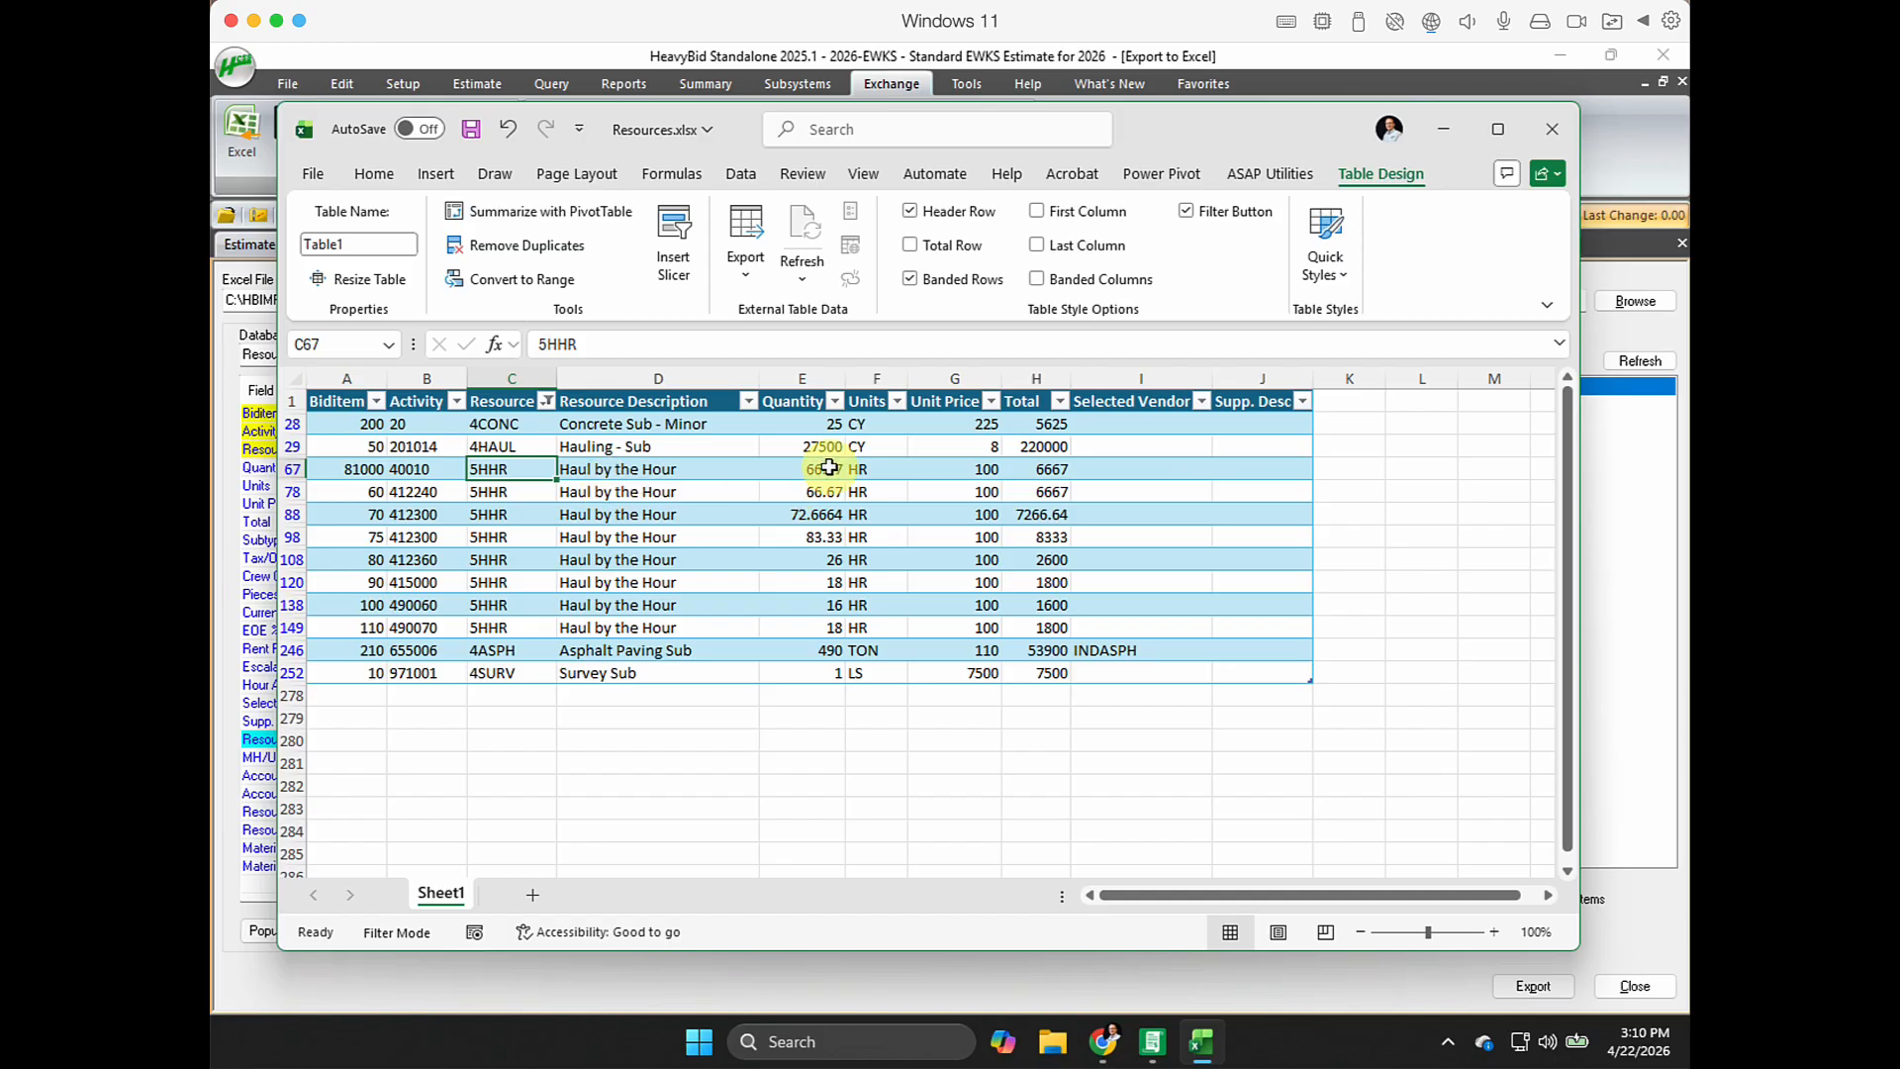
pyautogui.click(975, 487)
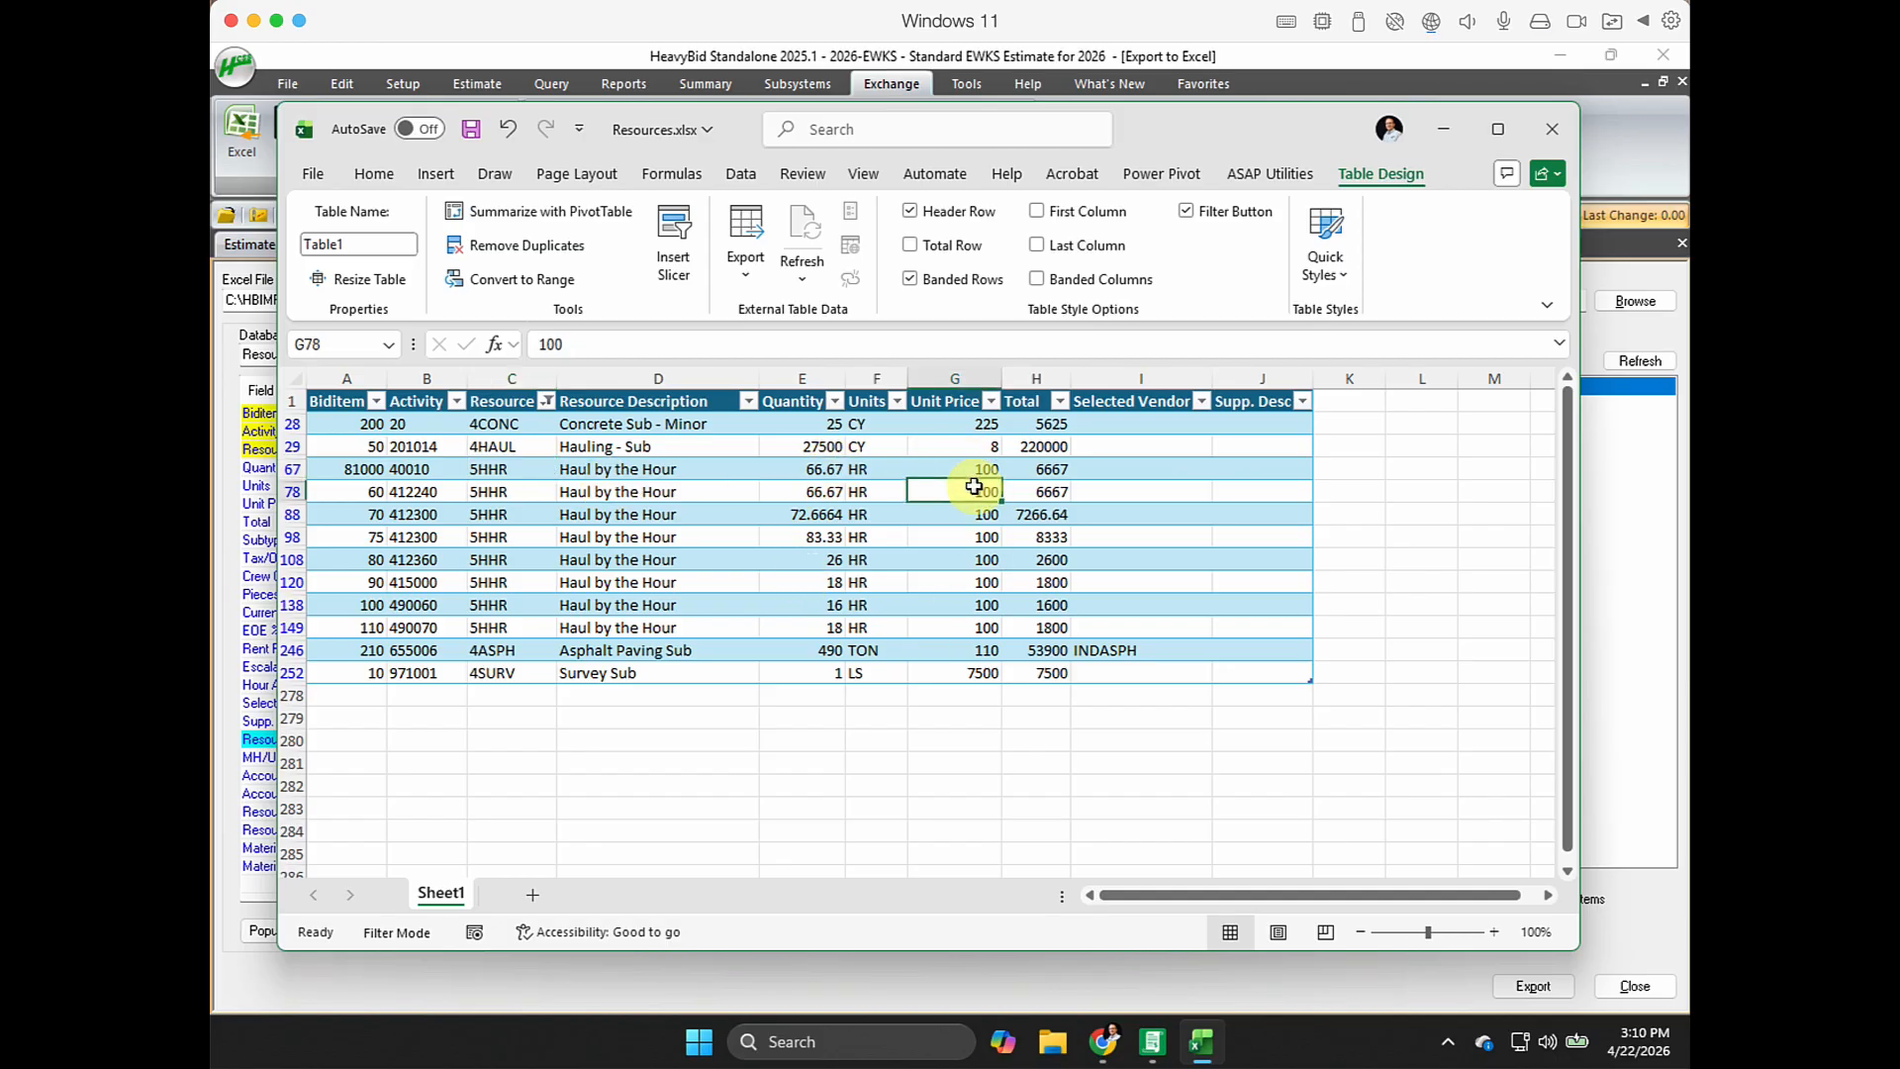
pyautogui.click(975, 515)
pyautogui.click(975, 541)
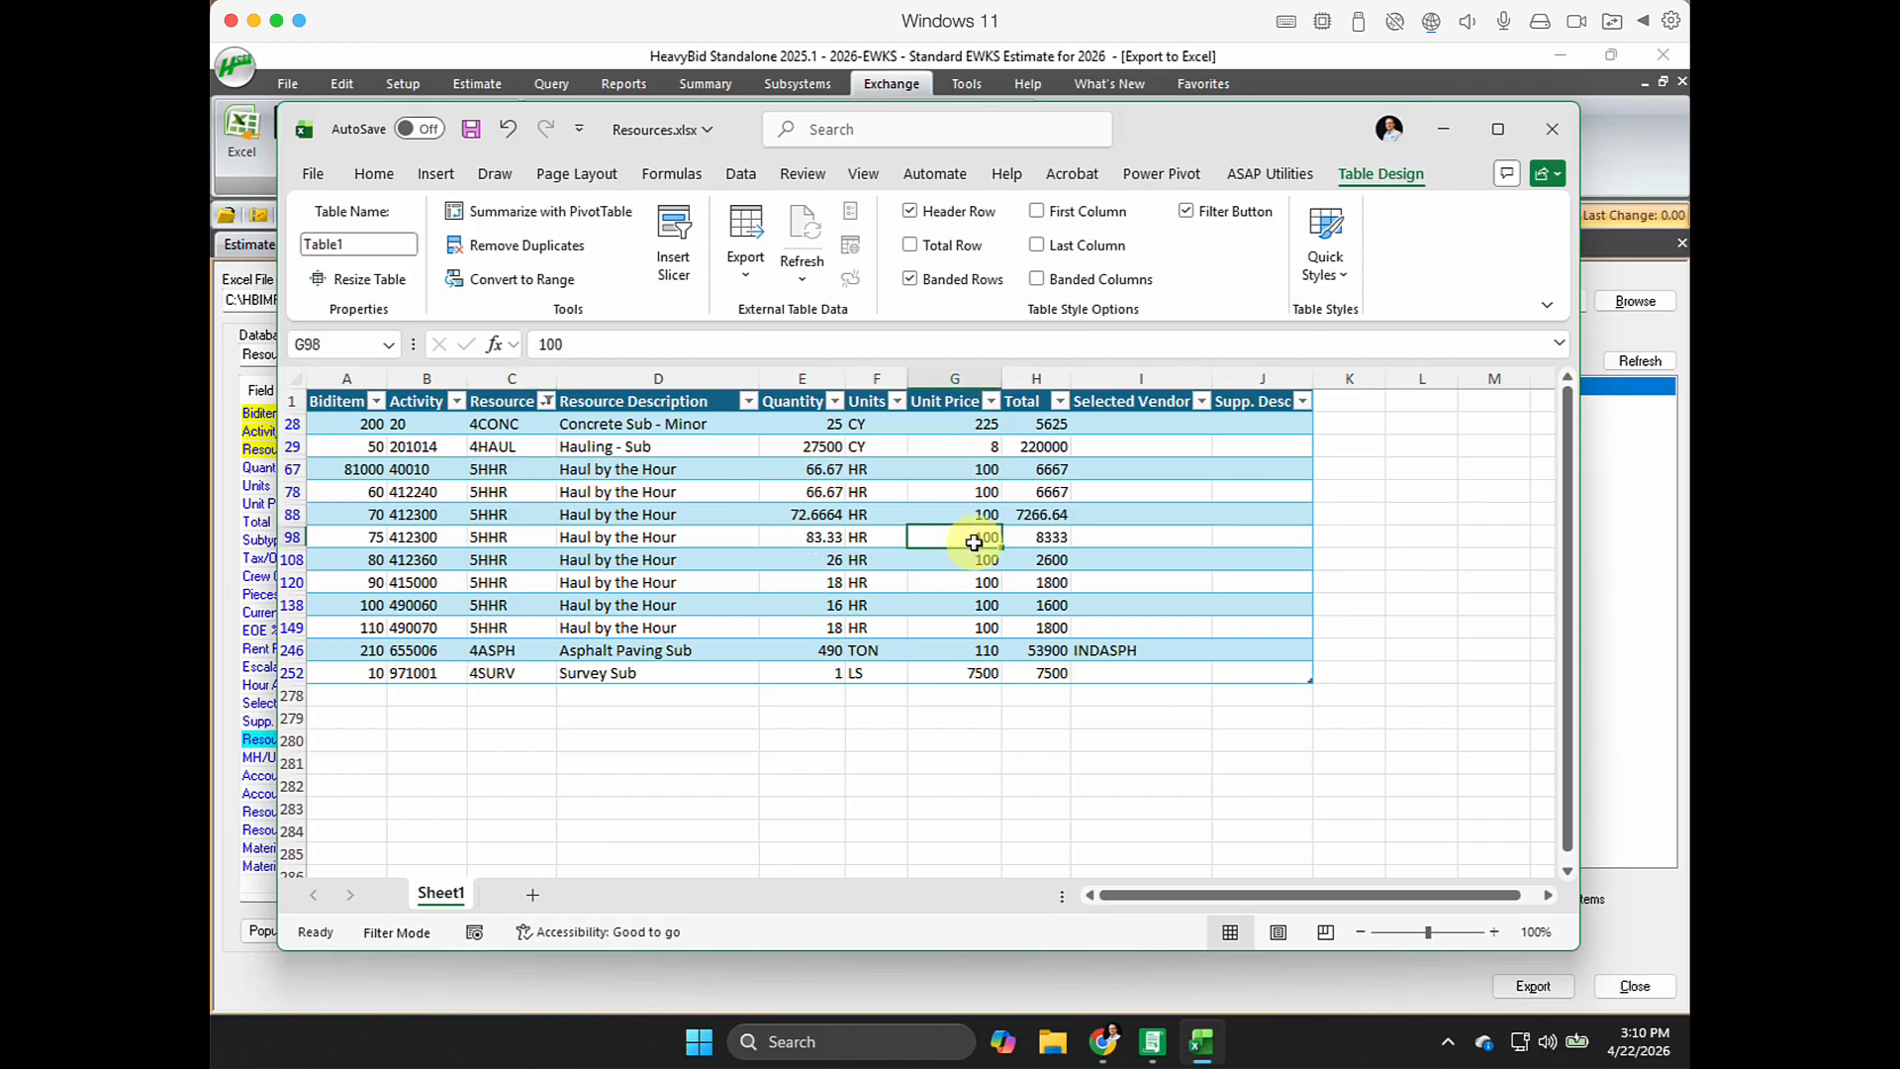
pyautogui.click(975, 561)
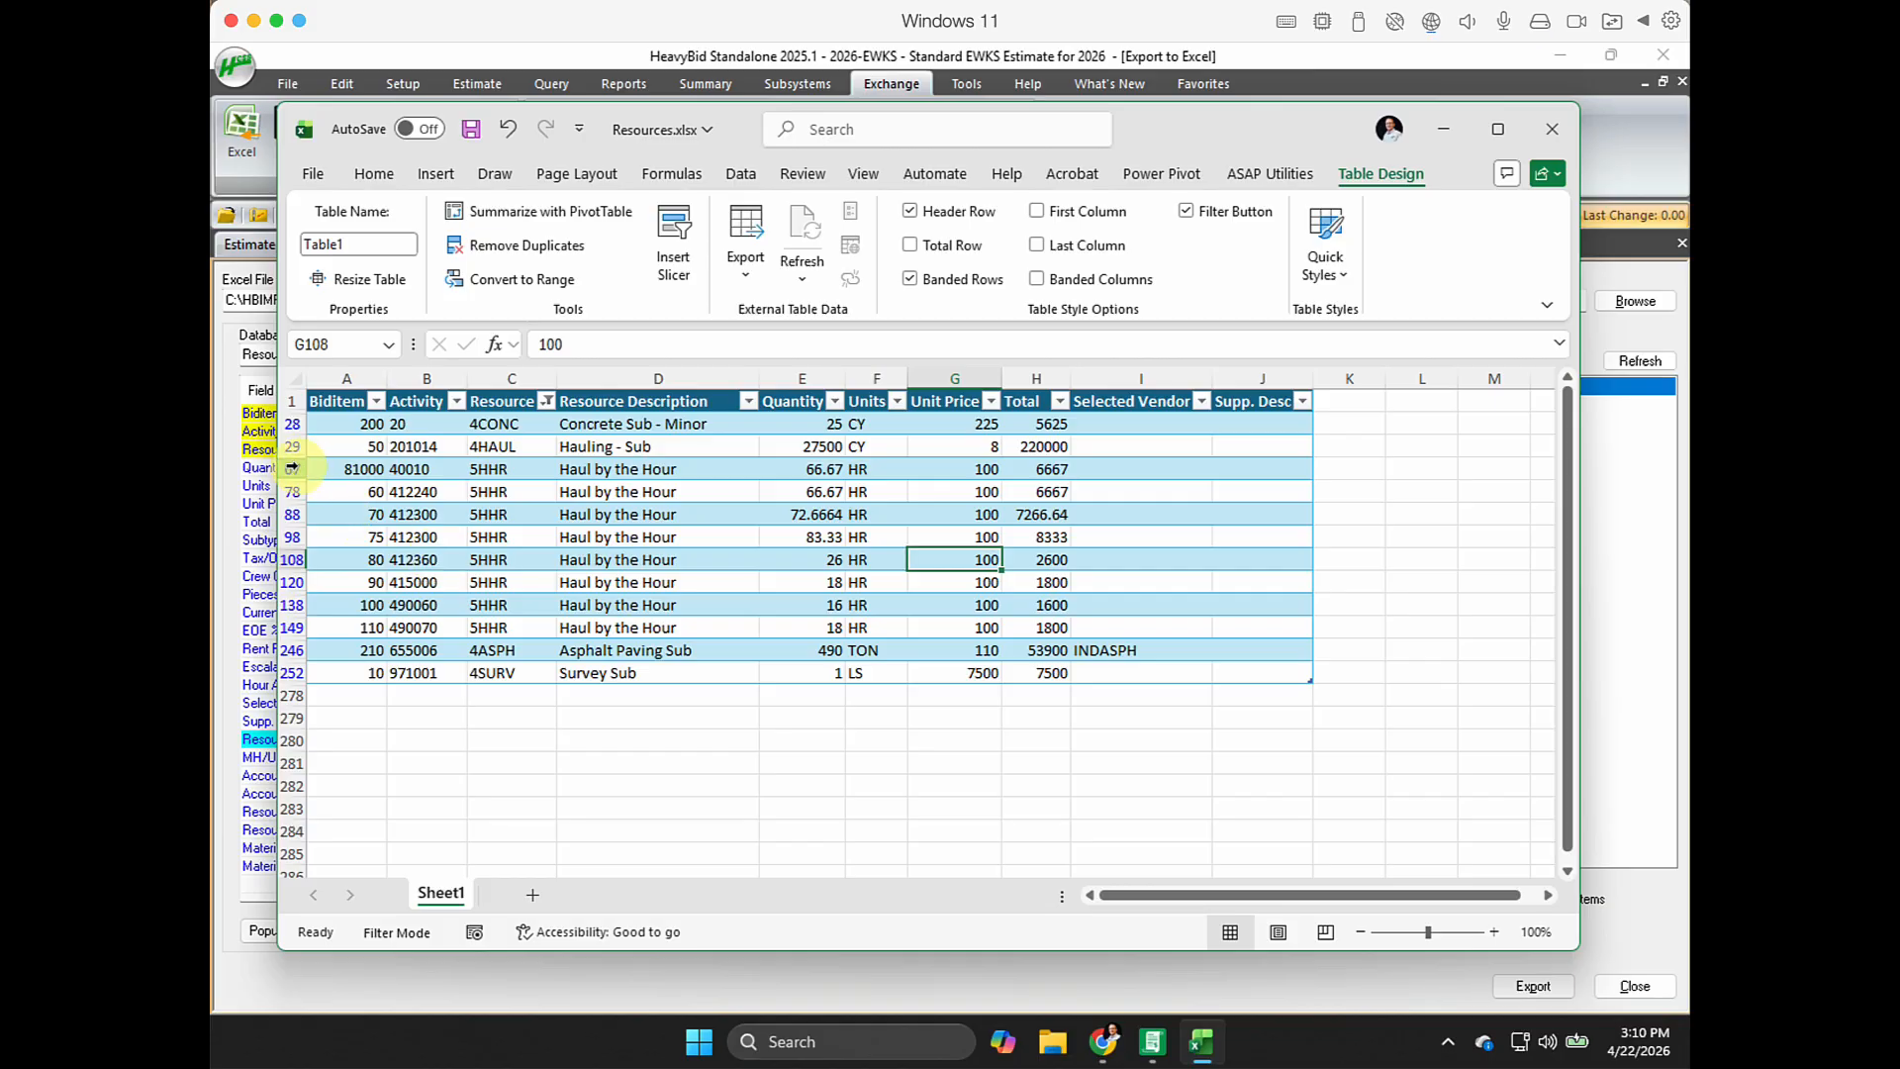
# Delete all the 5HHR Haul by the Hour rows from the filtered table.
pyautogui.moveTo(292, 468); pyautogui.dragTo(295, 646)
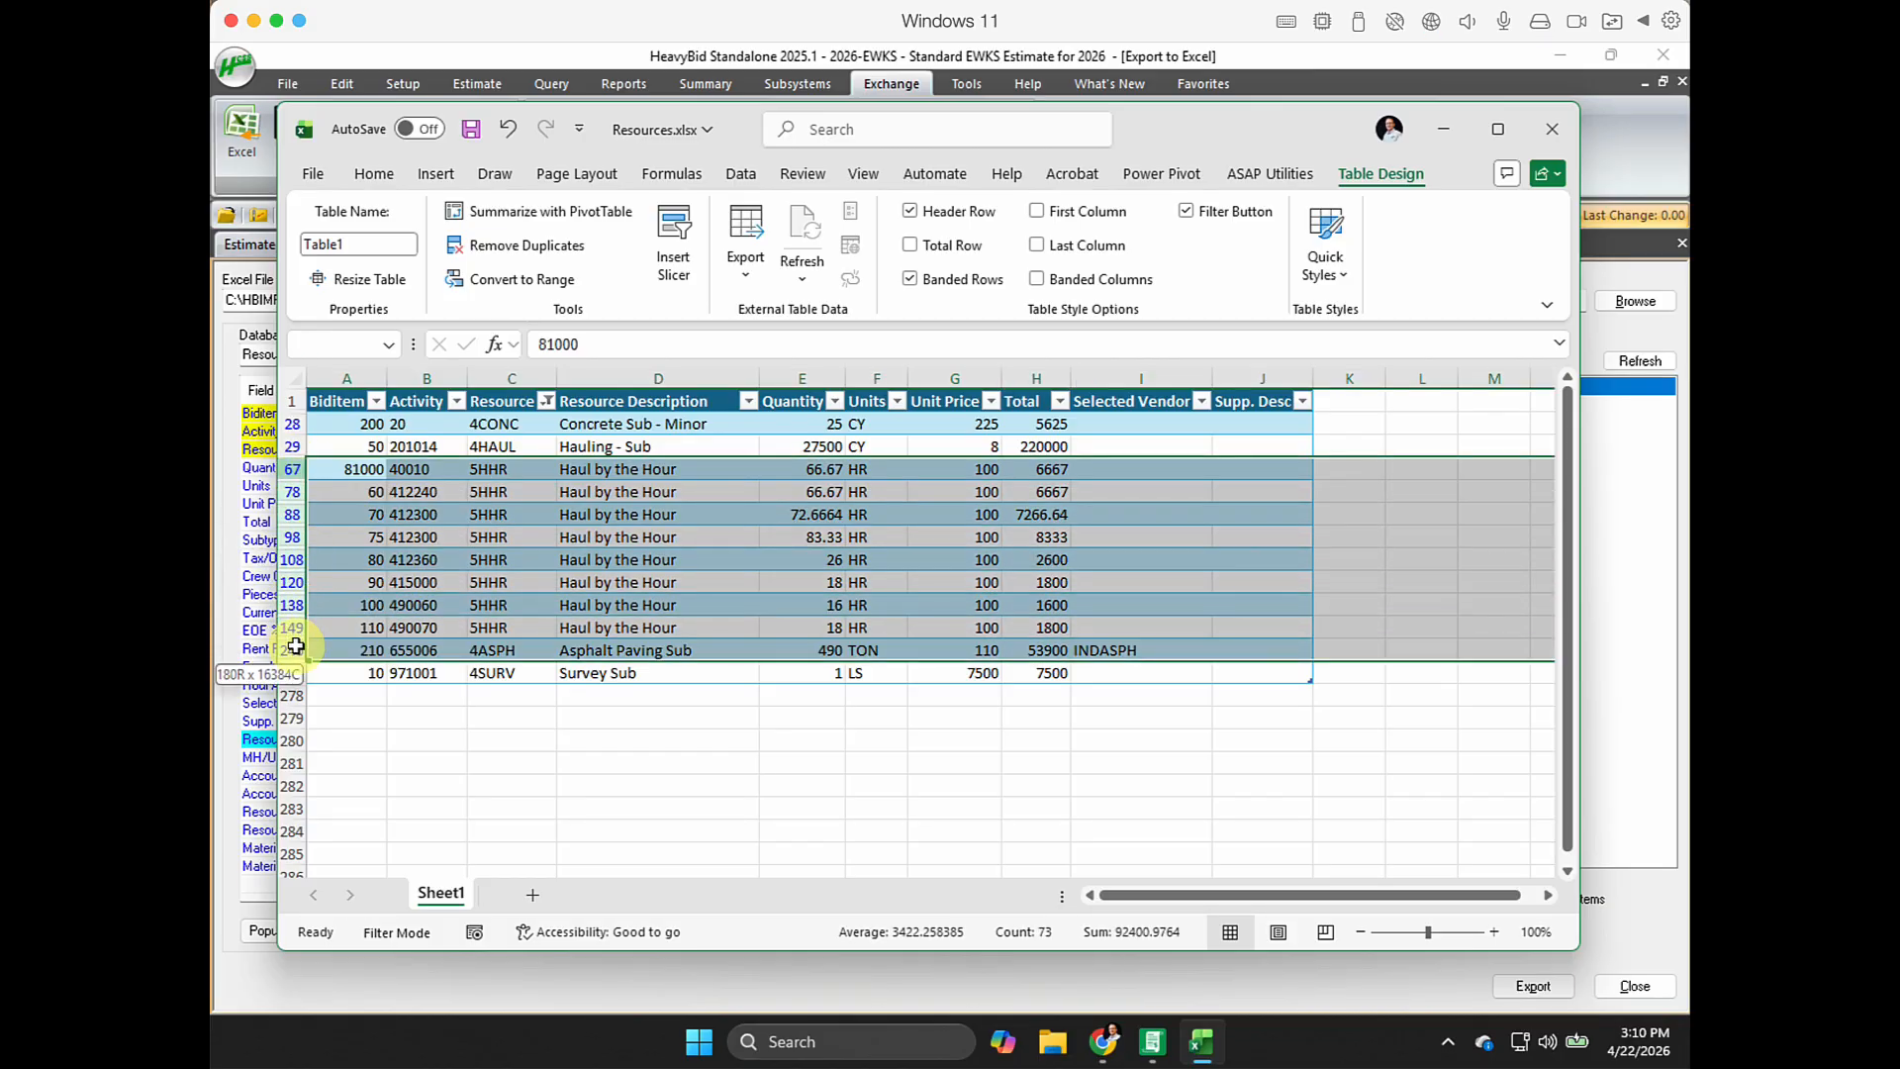
pyautogui.click(296, 647)
pyautogui.click(367, 611)
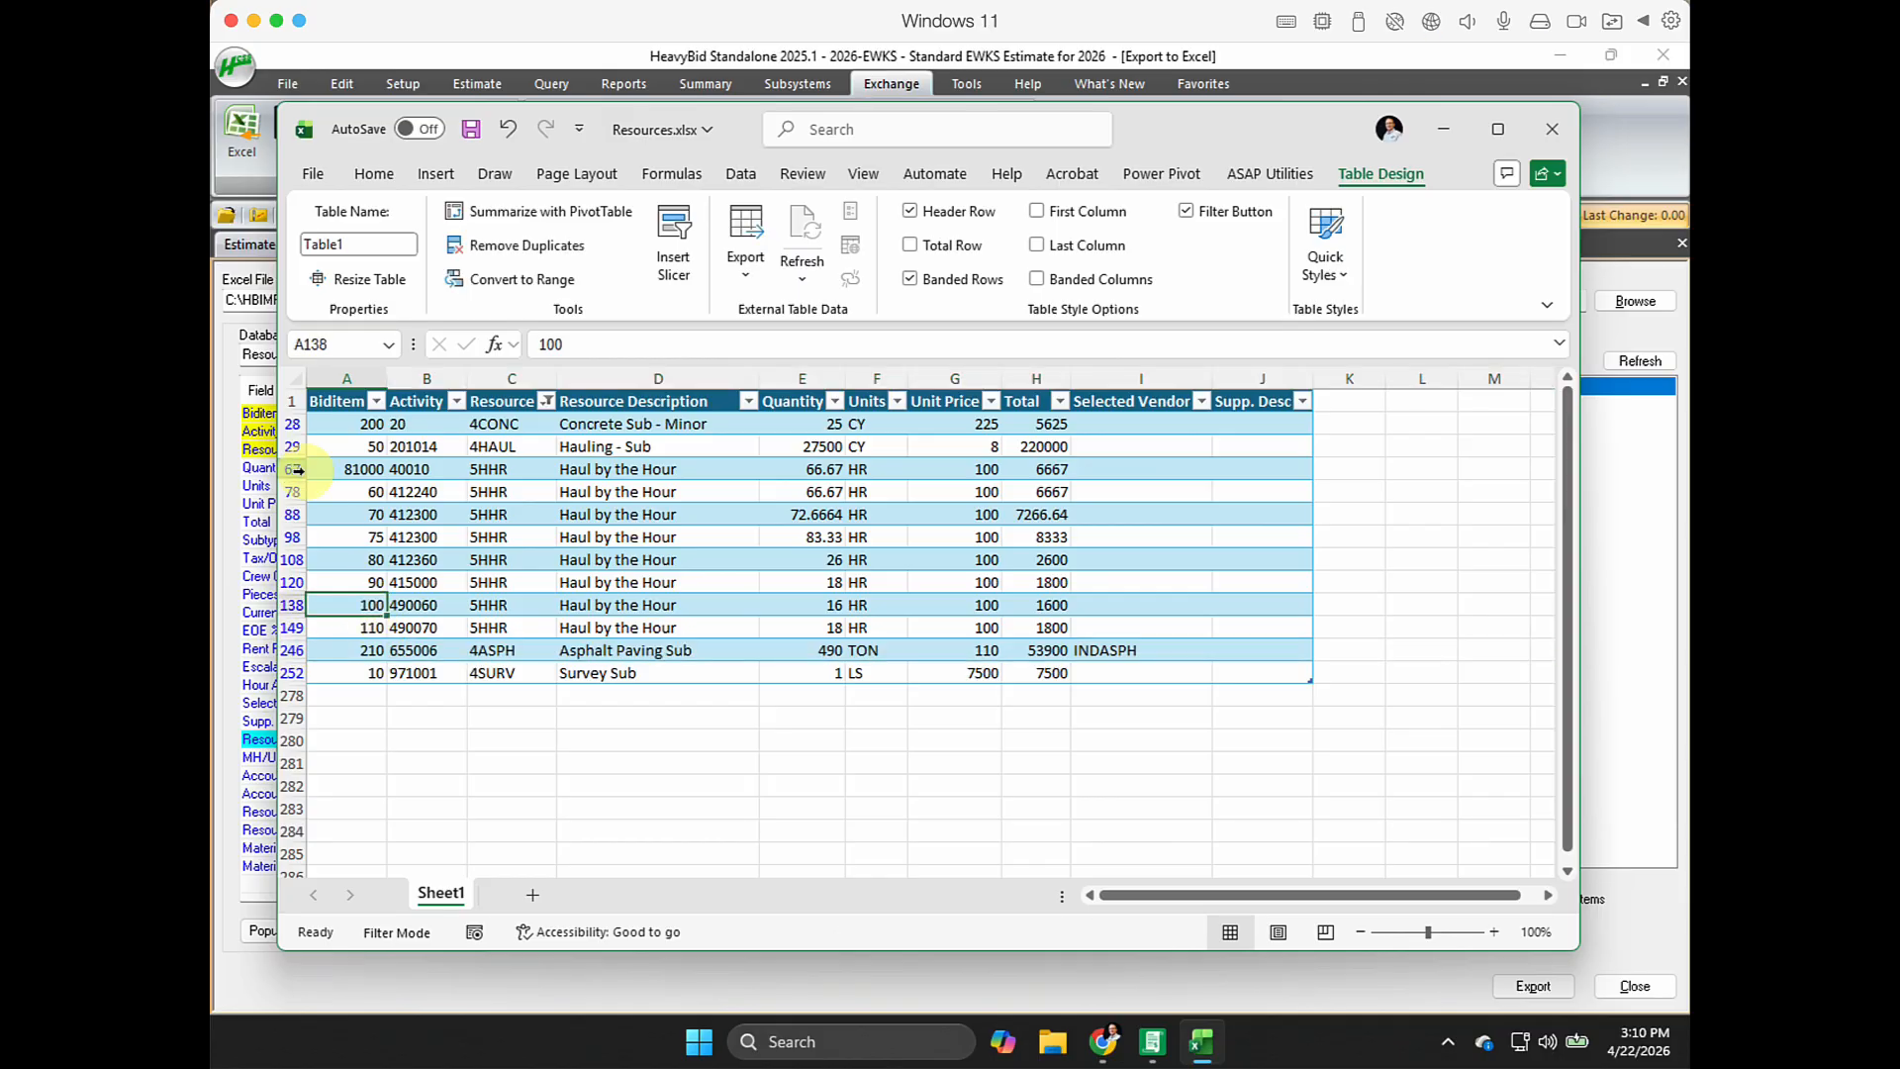
pyautogui.moveTo(295, 469); pyautogui.dragTo(306, 629)
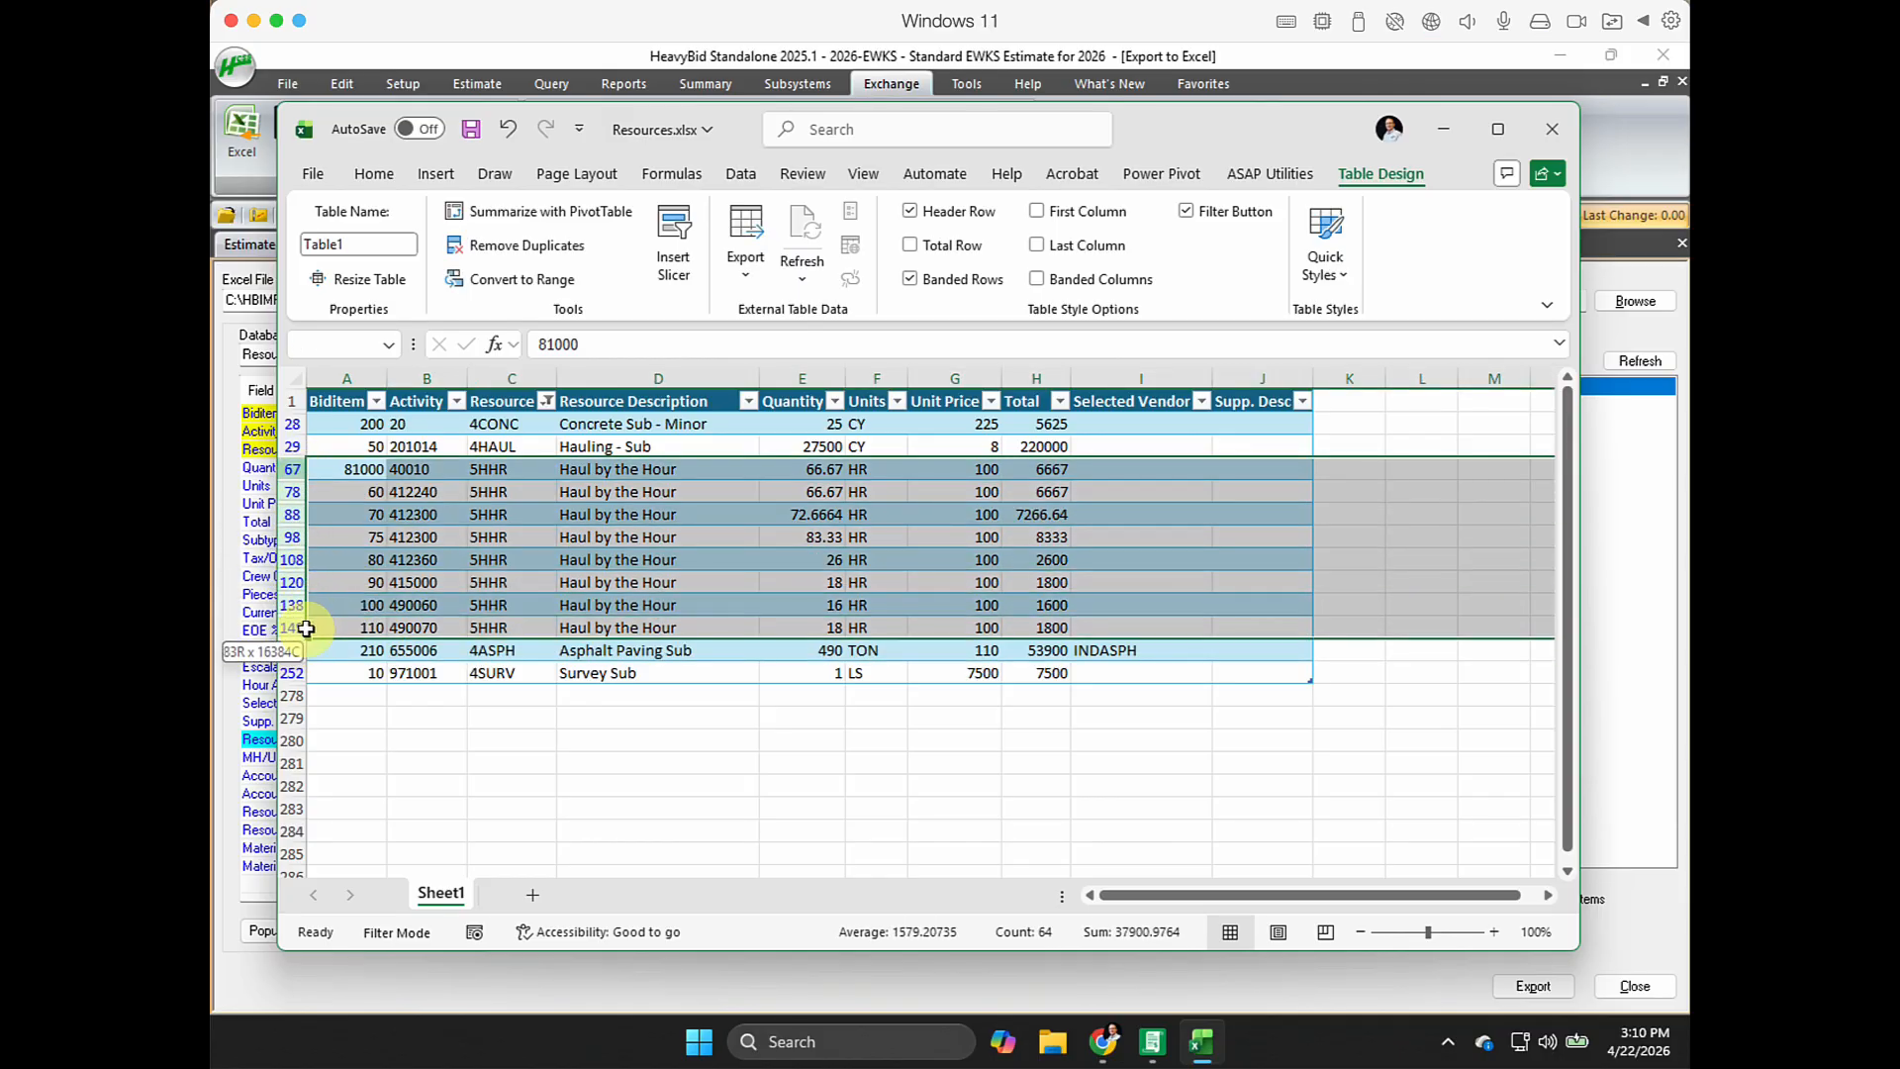
pyautogui.rightClick(294, 605)
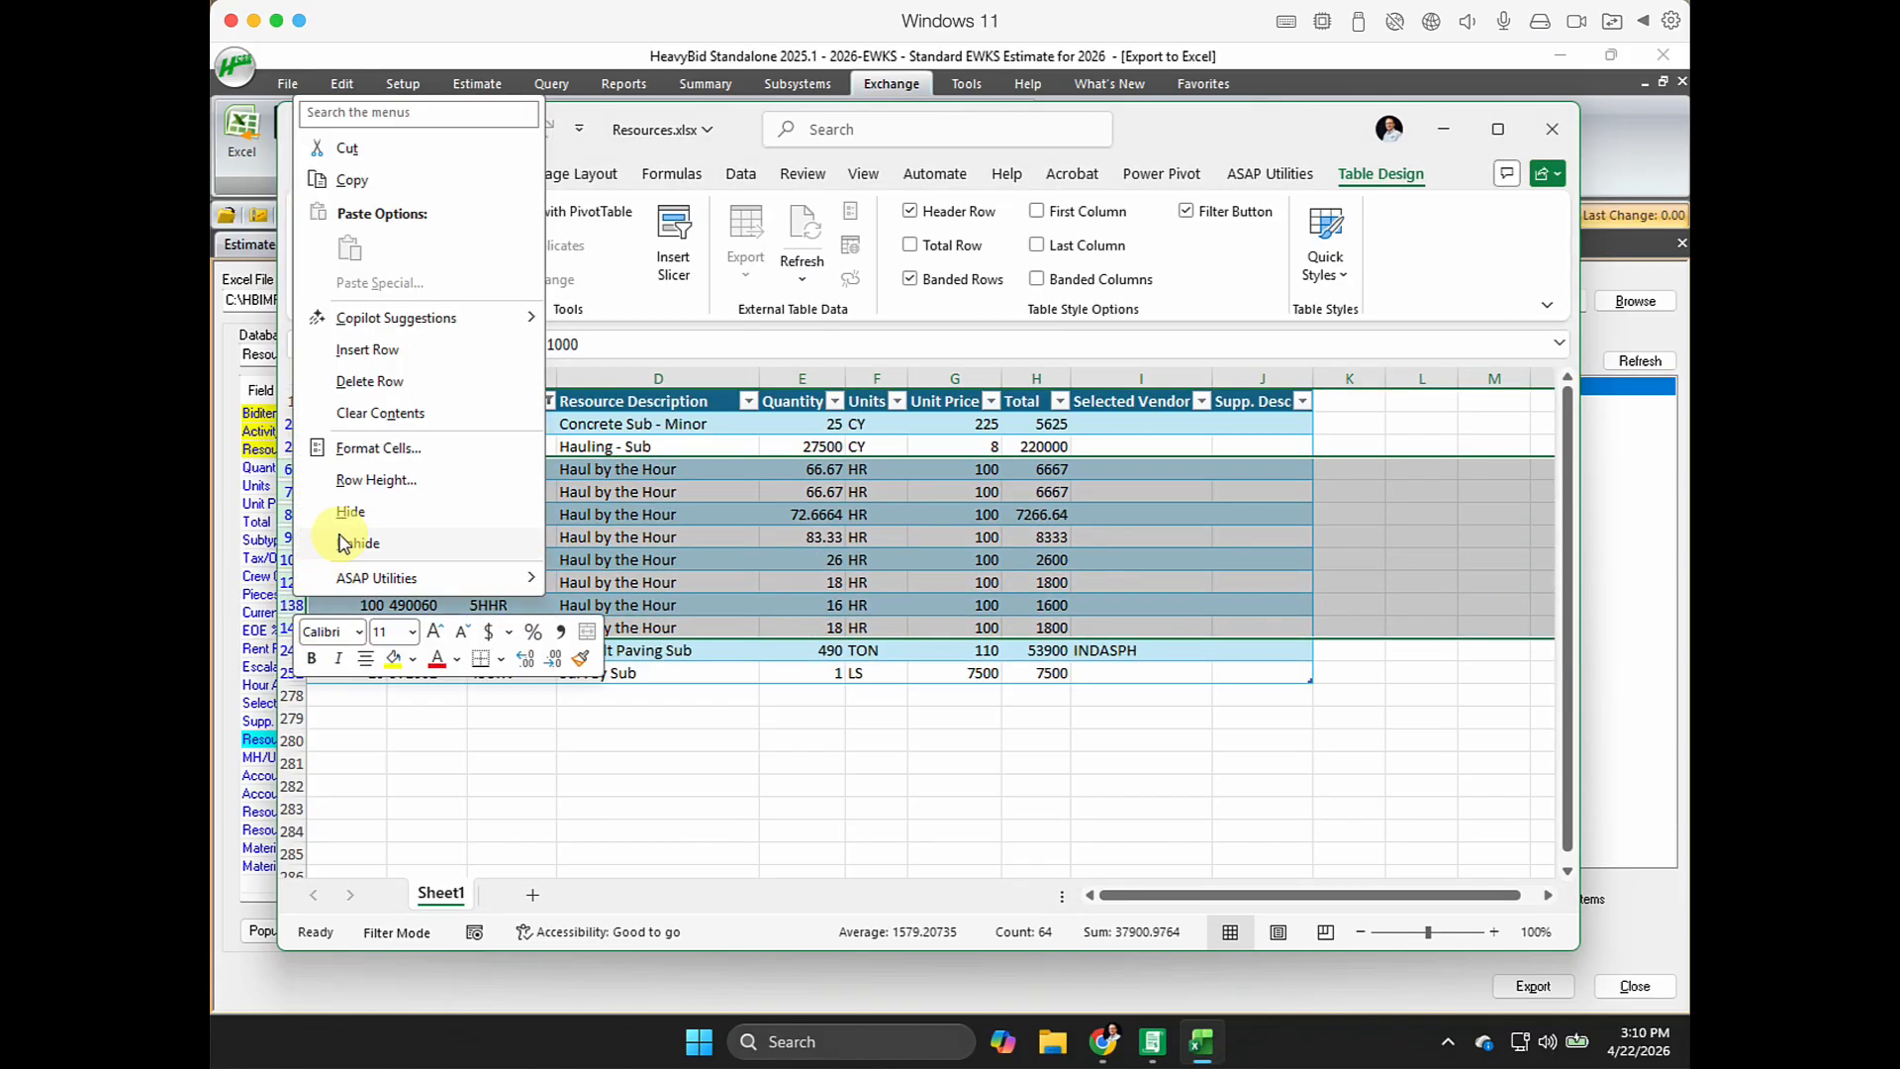
pyautogui.click(356, 381)
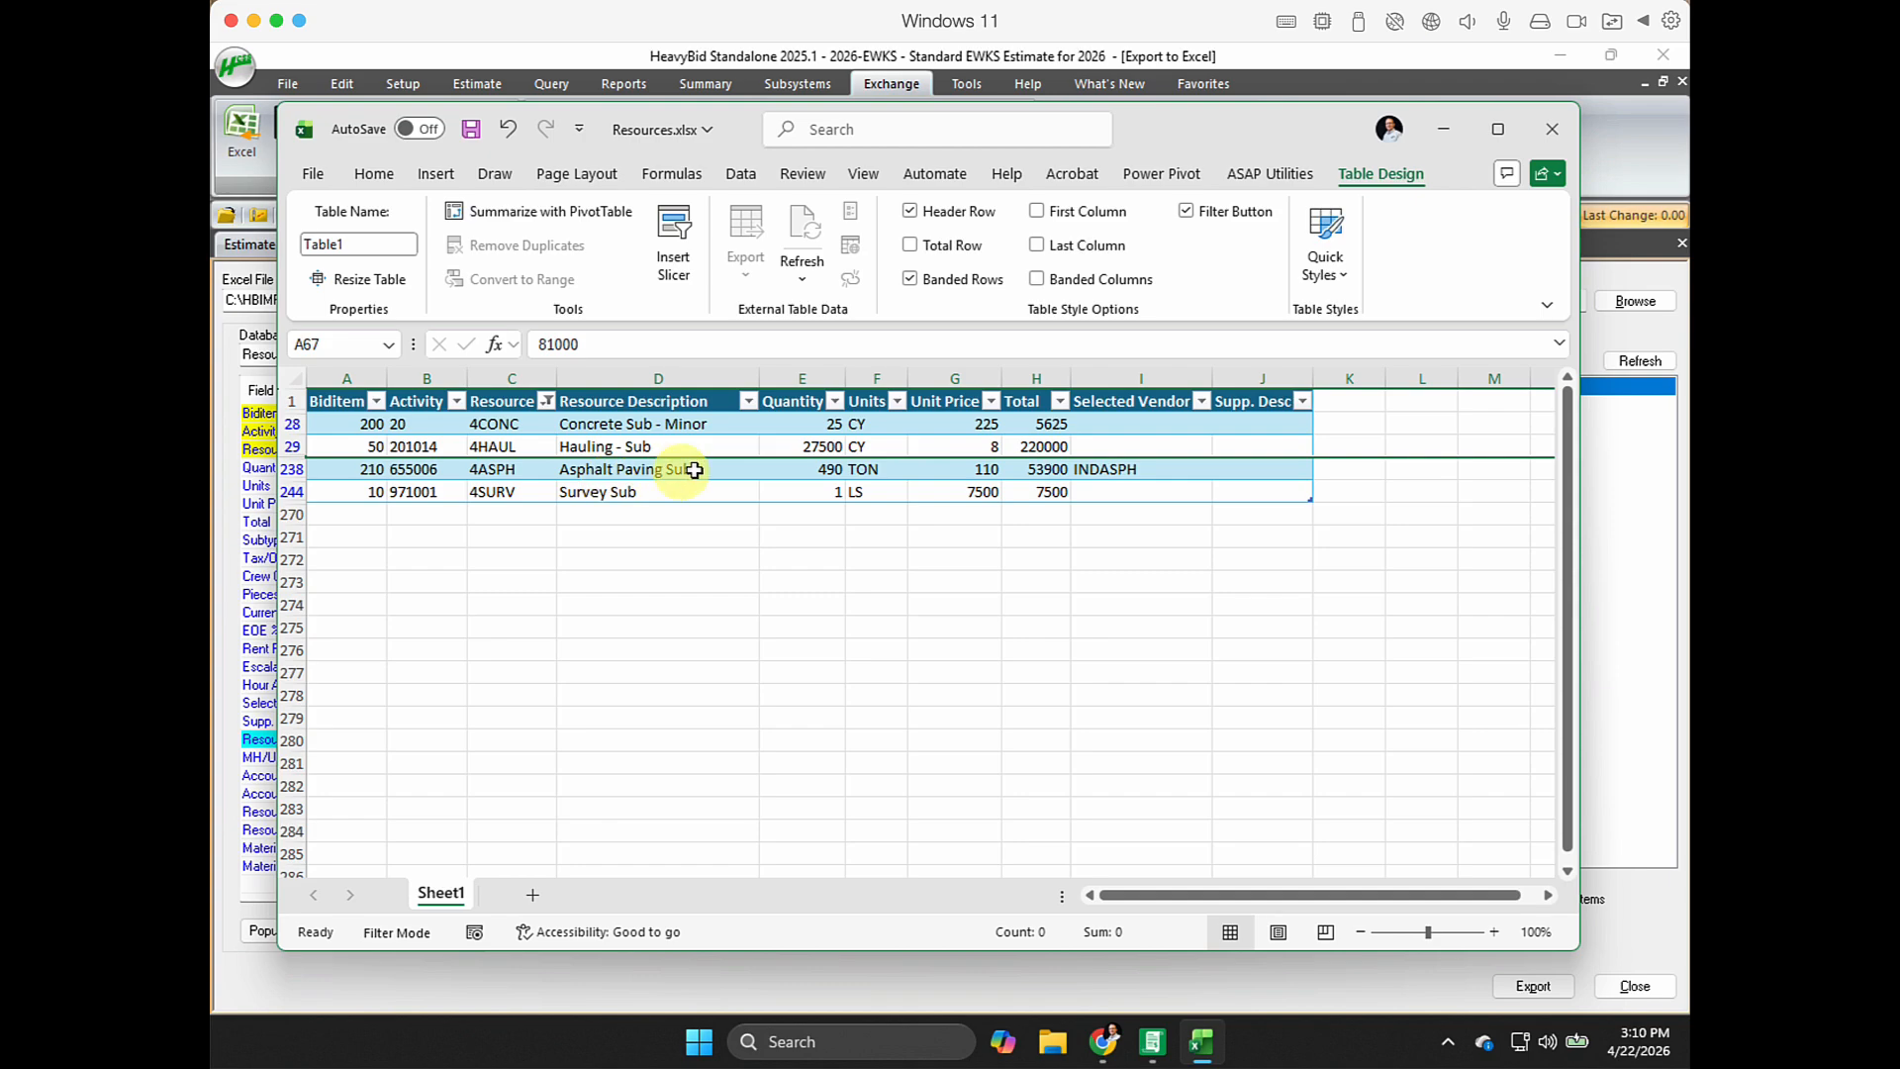
# Review the remaining subcontractor rows' descriptions, units and unit prices, and close the workbook without saving.
pyautogui.click(939, 453)
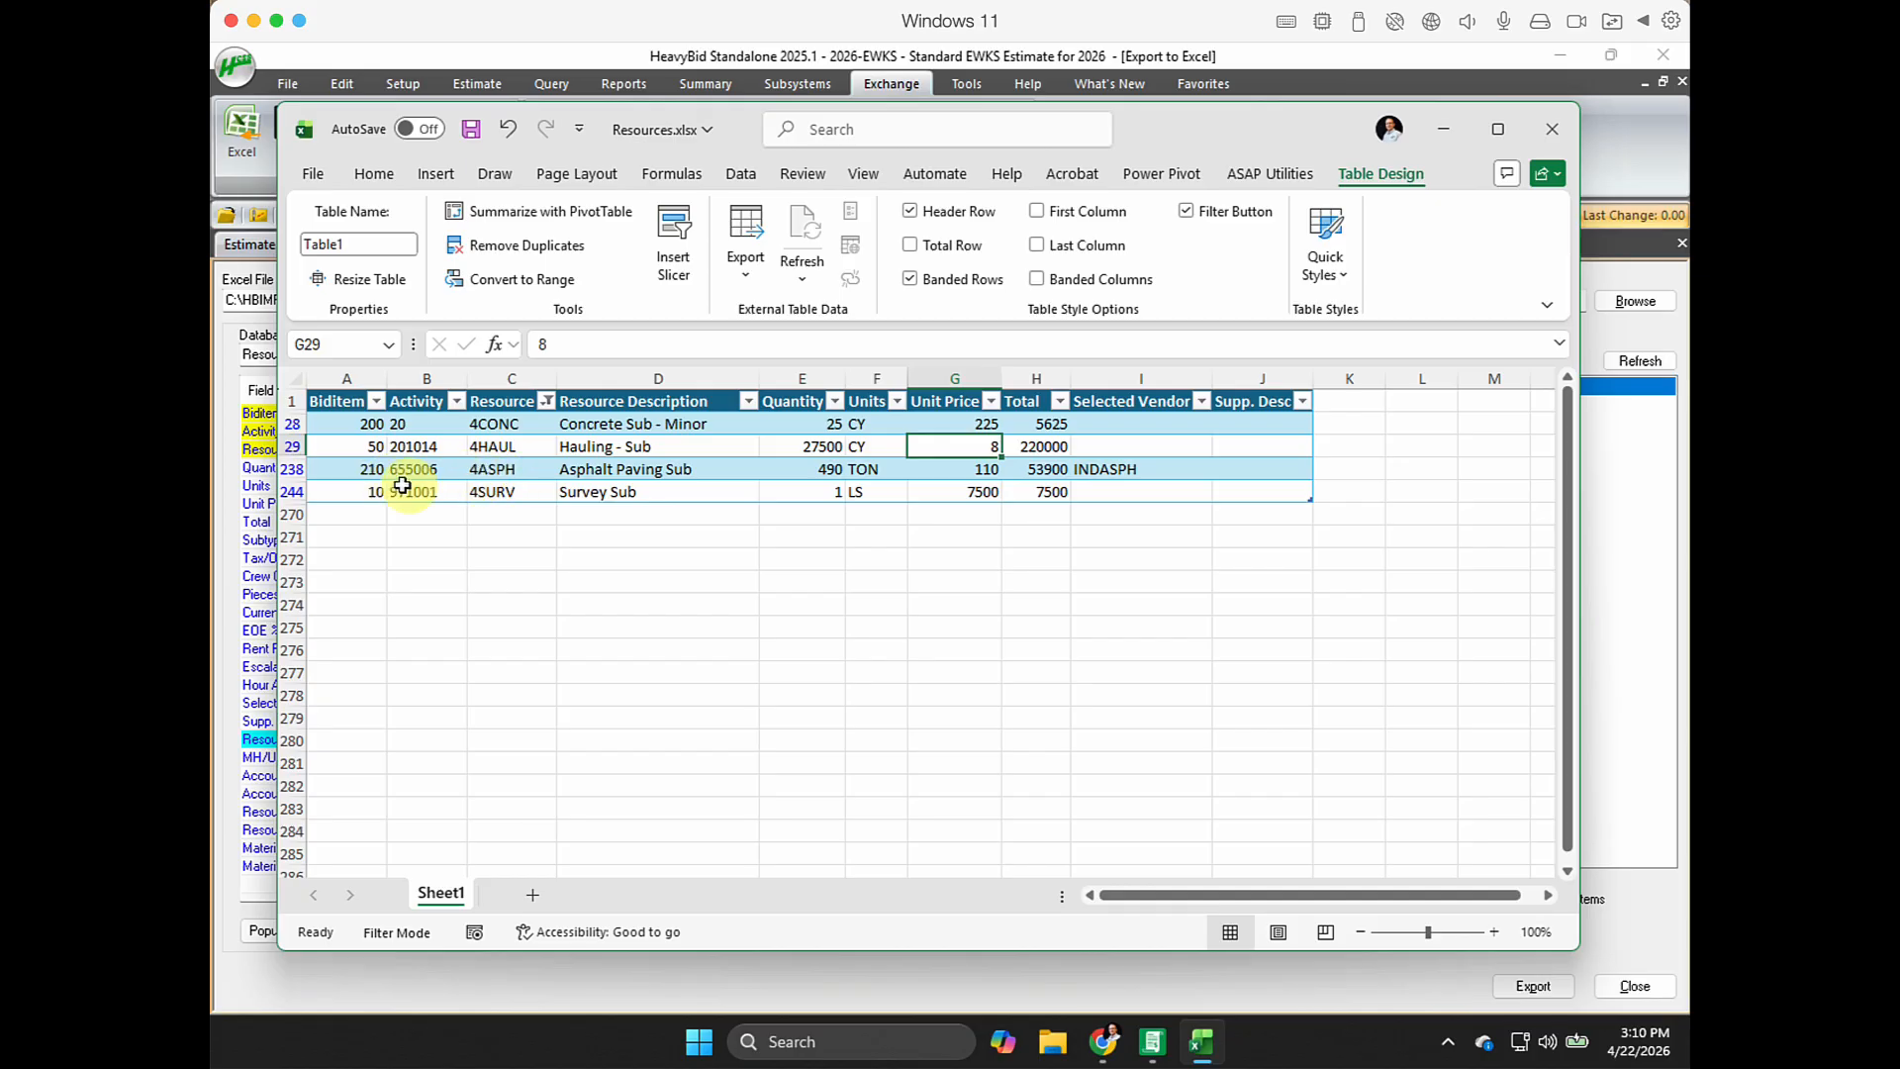
pyautogui.click(611, 468)
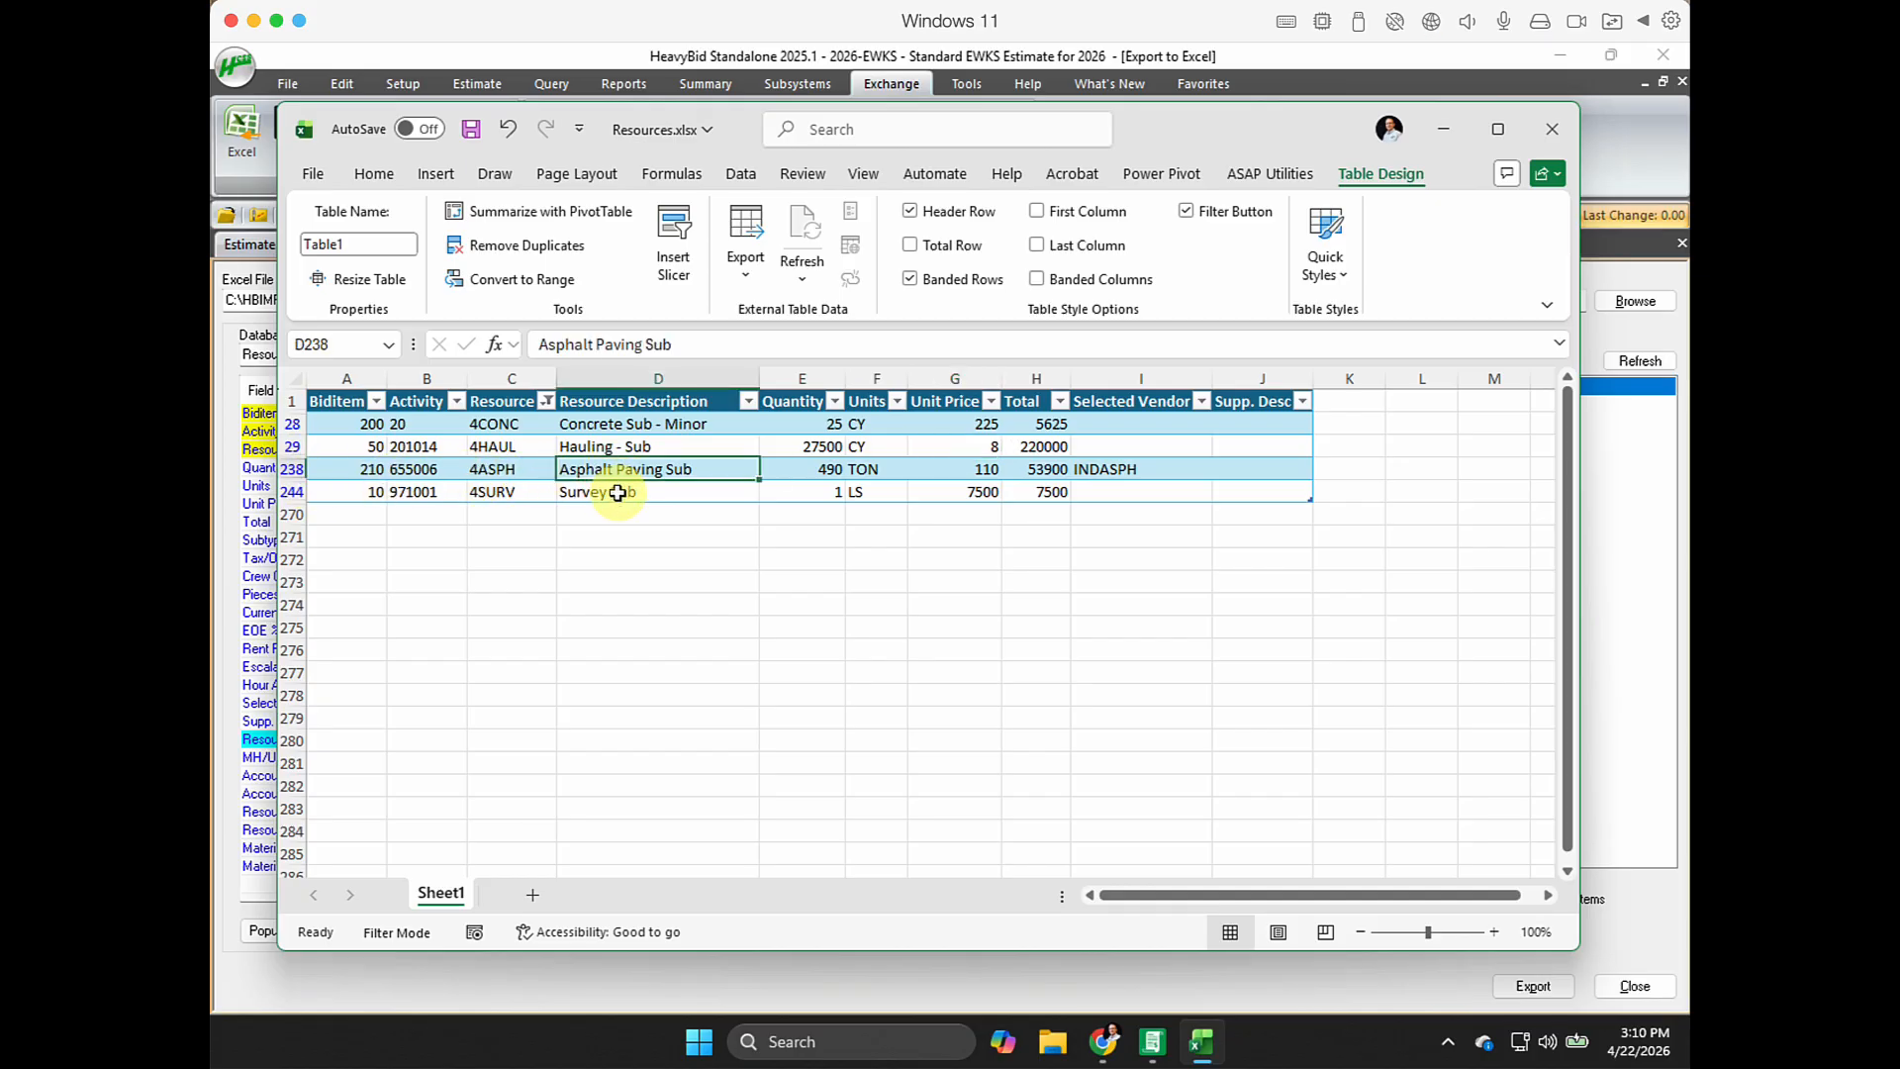
pyautogui.click(622, 492)
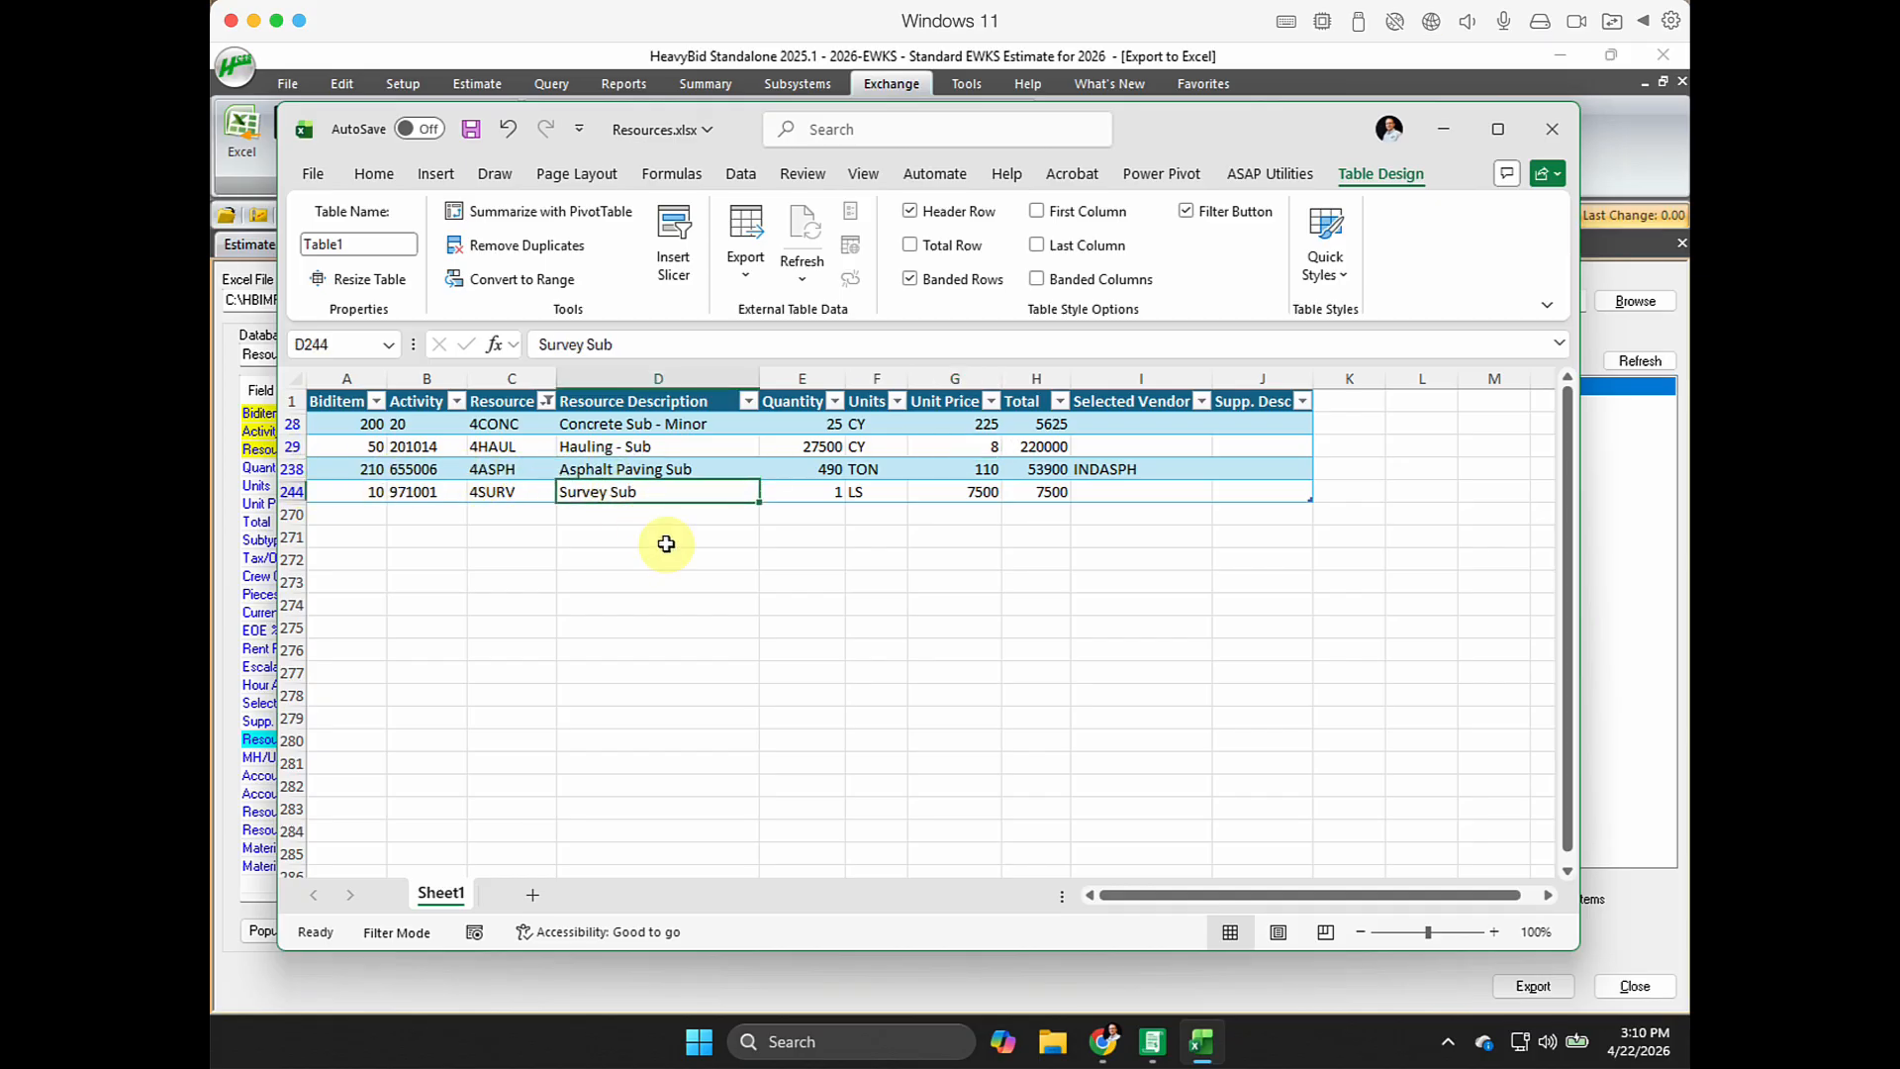
pyautogui.click(982, 492)
pyautogui.click(872, 492)
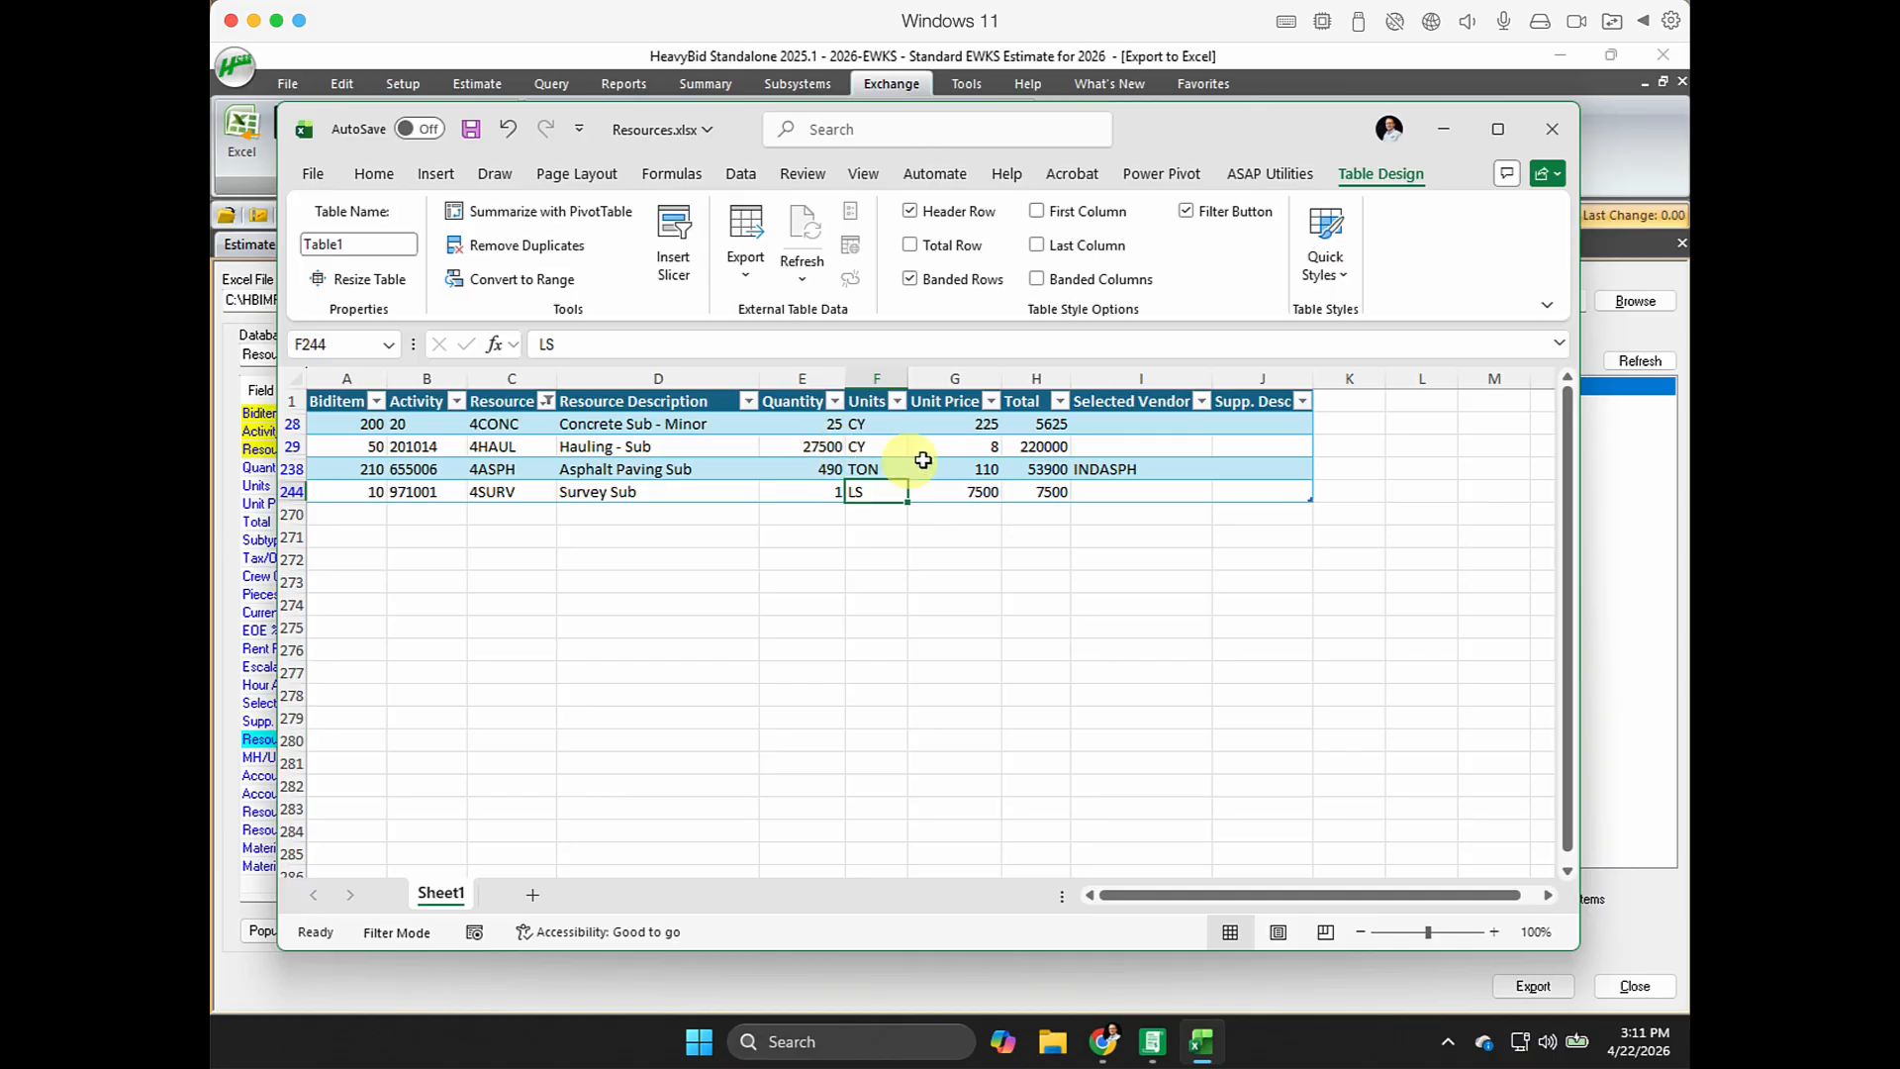
pyautogui.click(1553, 130)
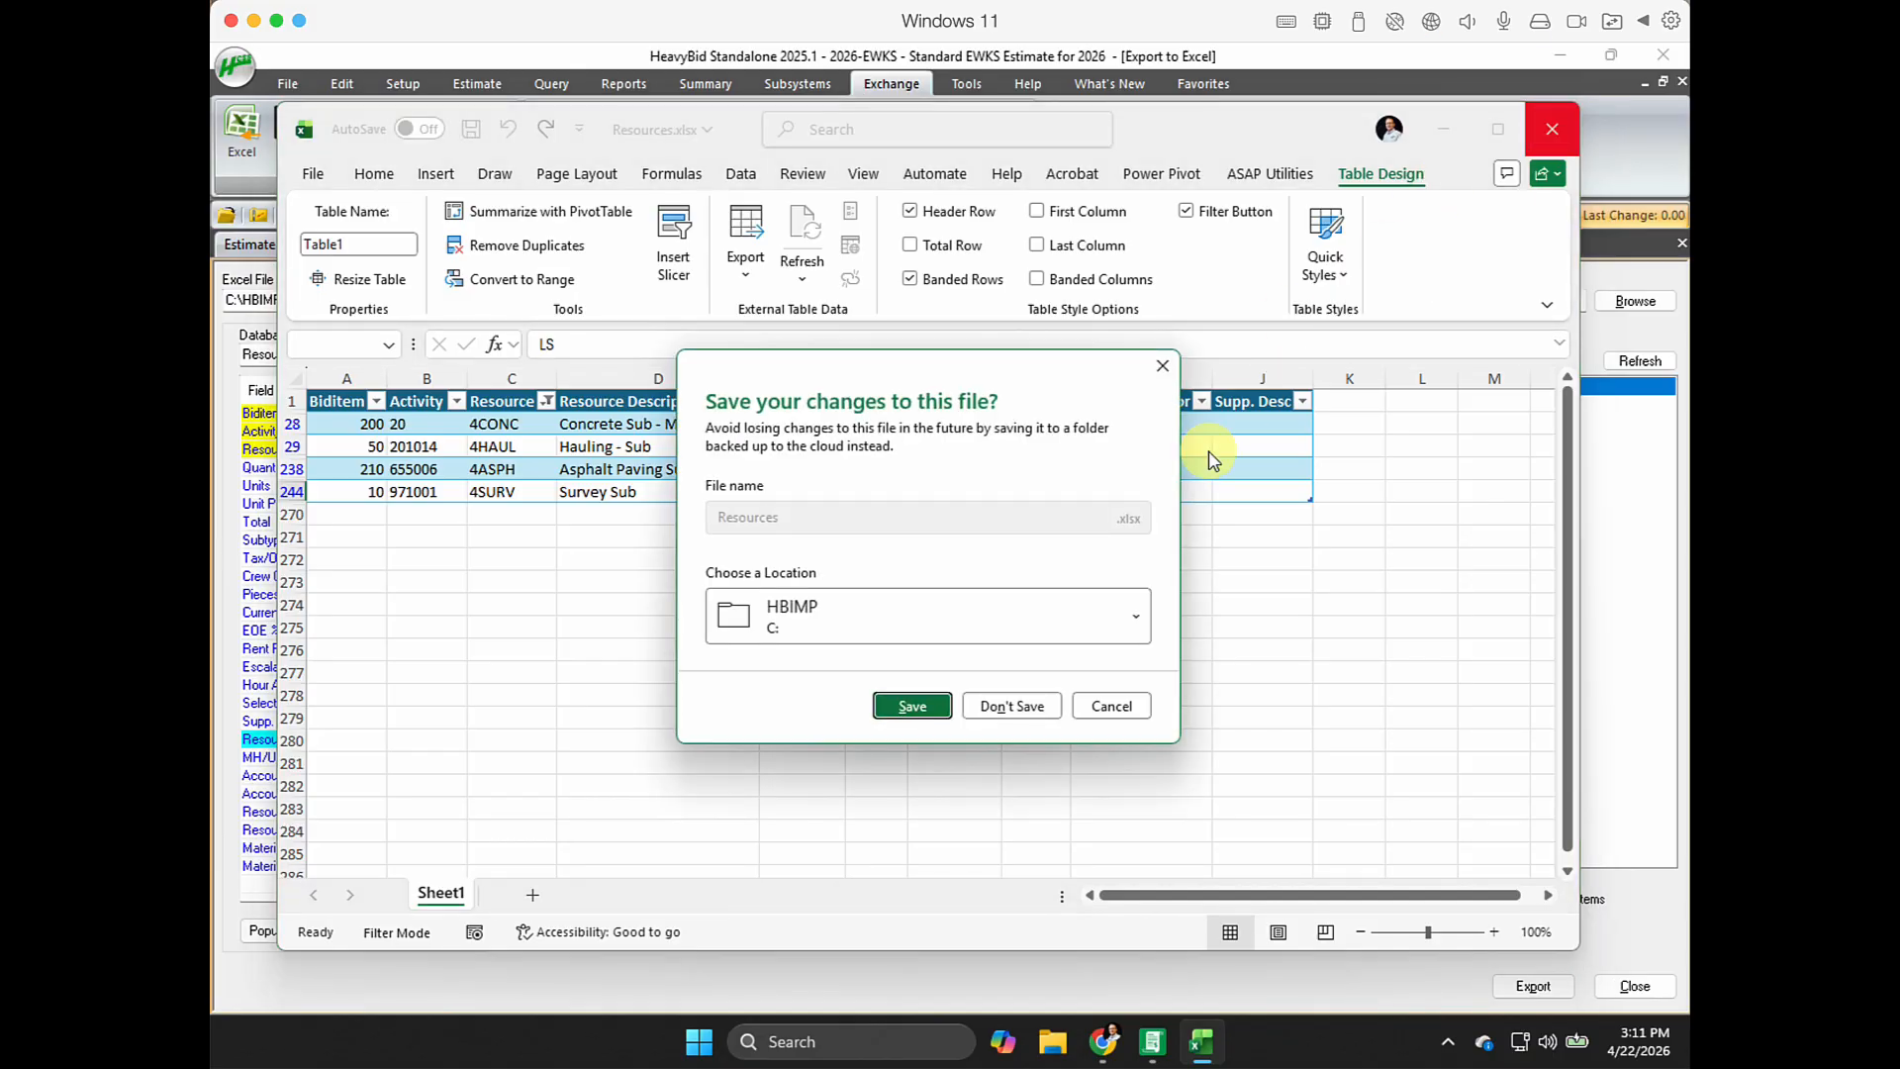
pyautogui.click(1015, 707)
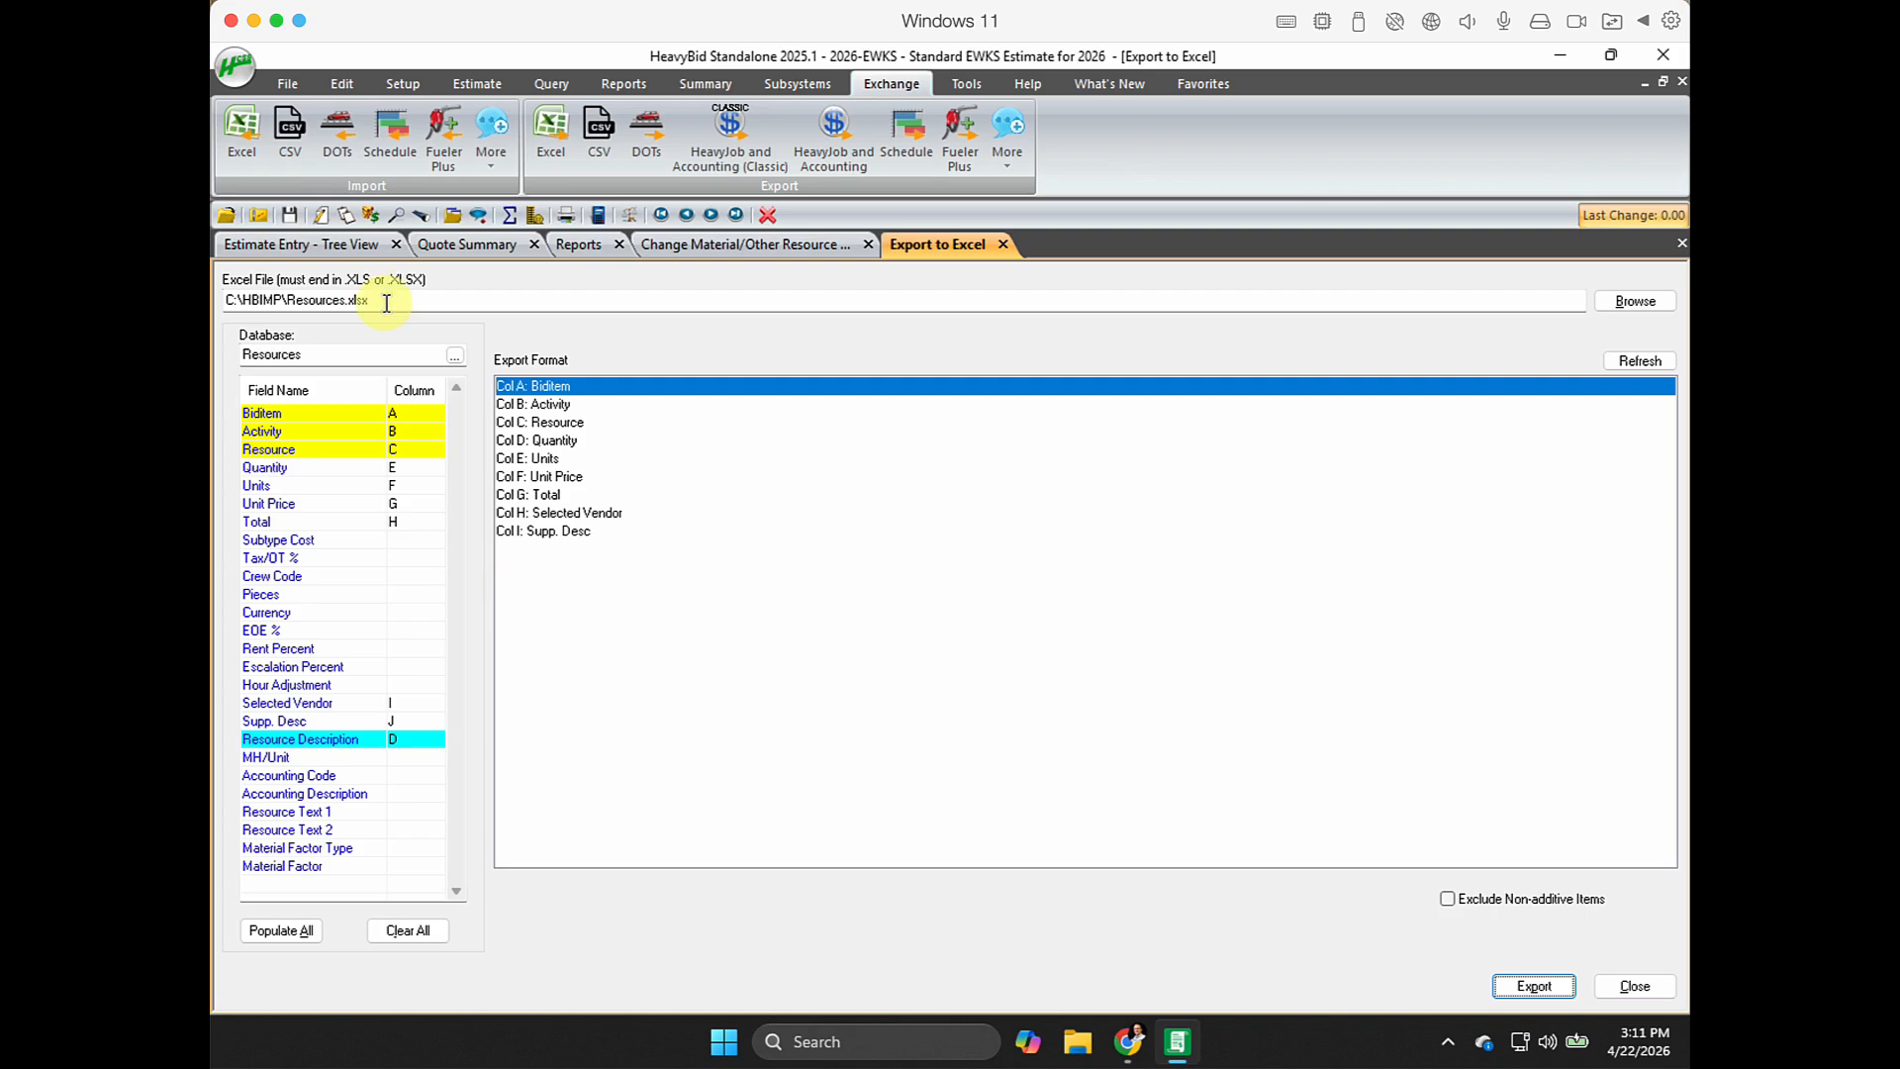
# Return to the estimate's tree view and expand biditem 100, INLET (COMPLETE) (TY A).
pyautogui.click(366, 247)
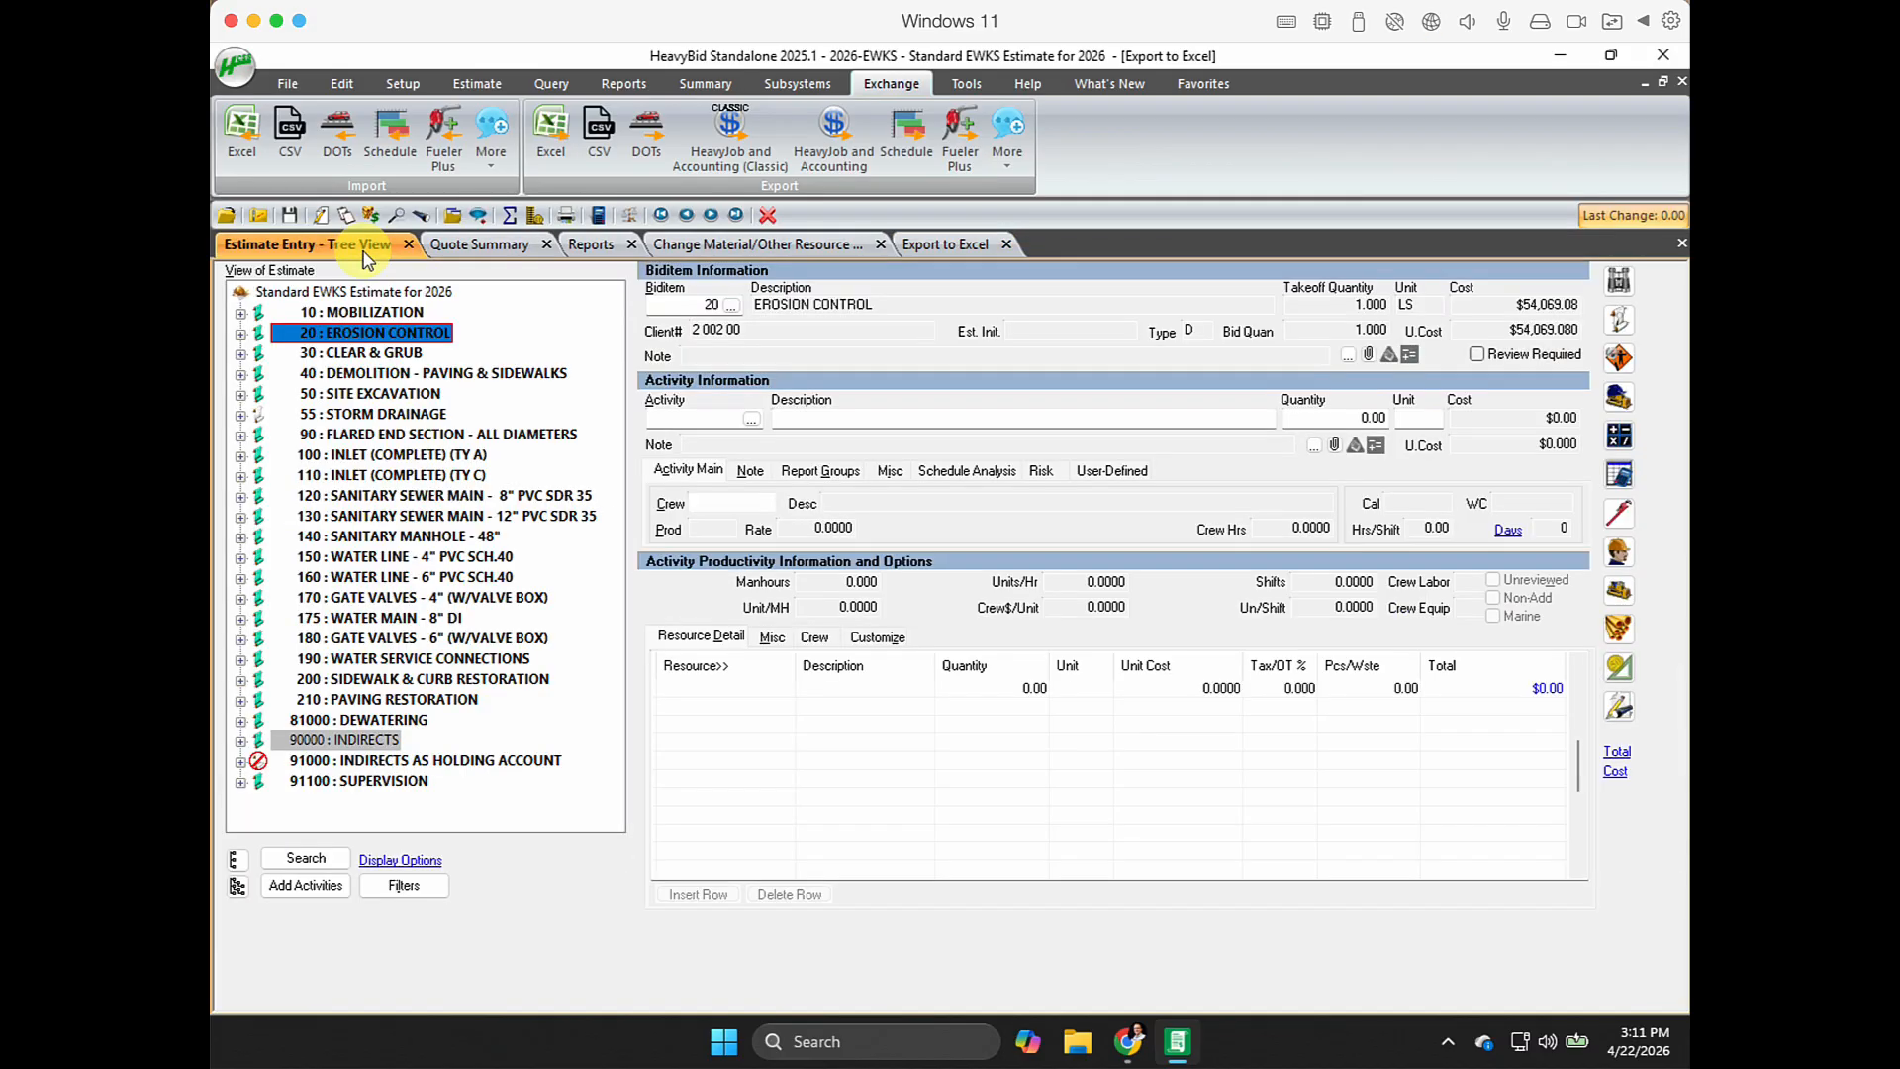
pyautogui.doubleClick(359, 456)
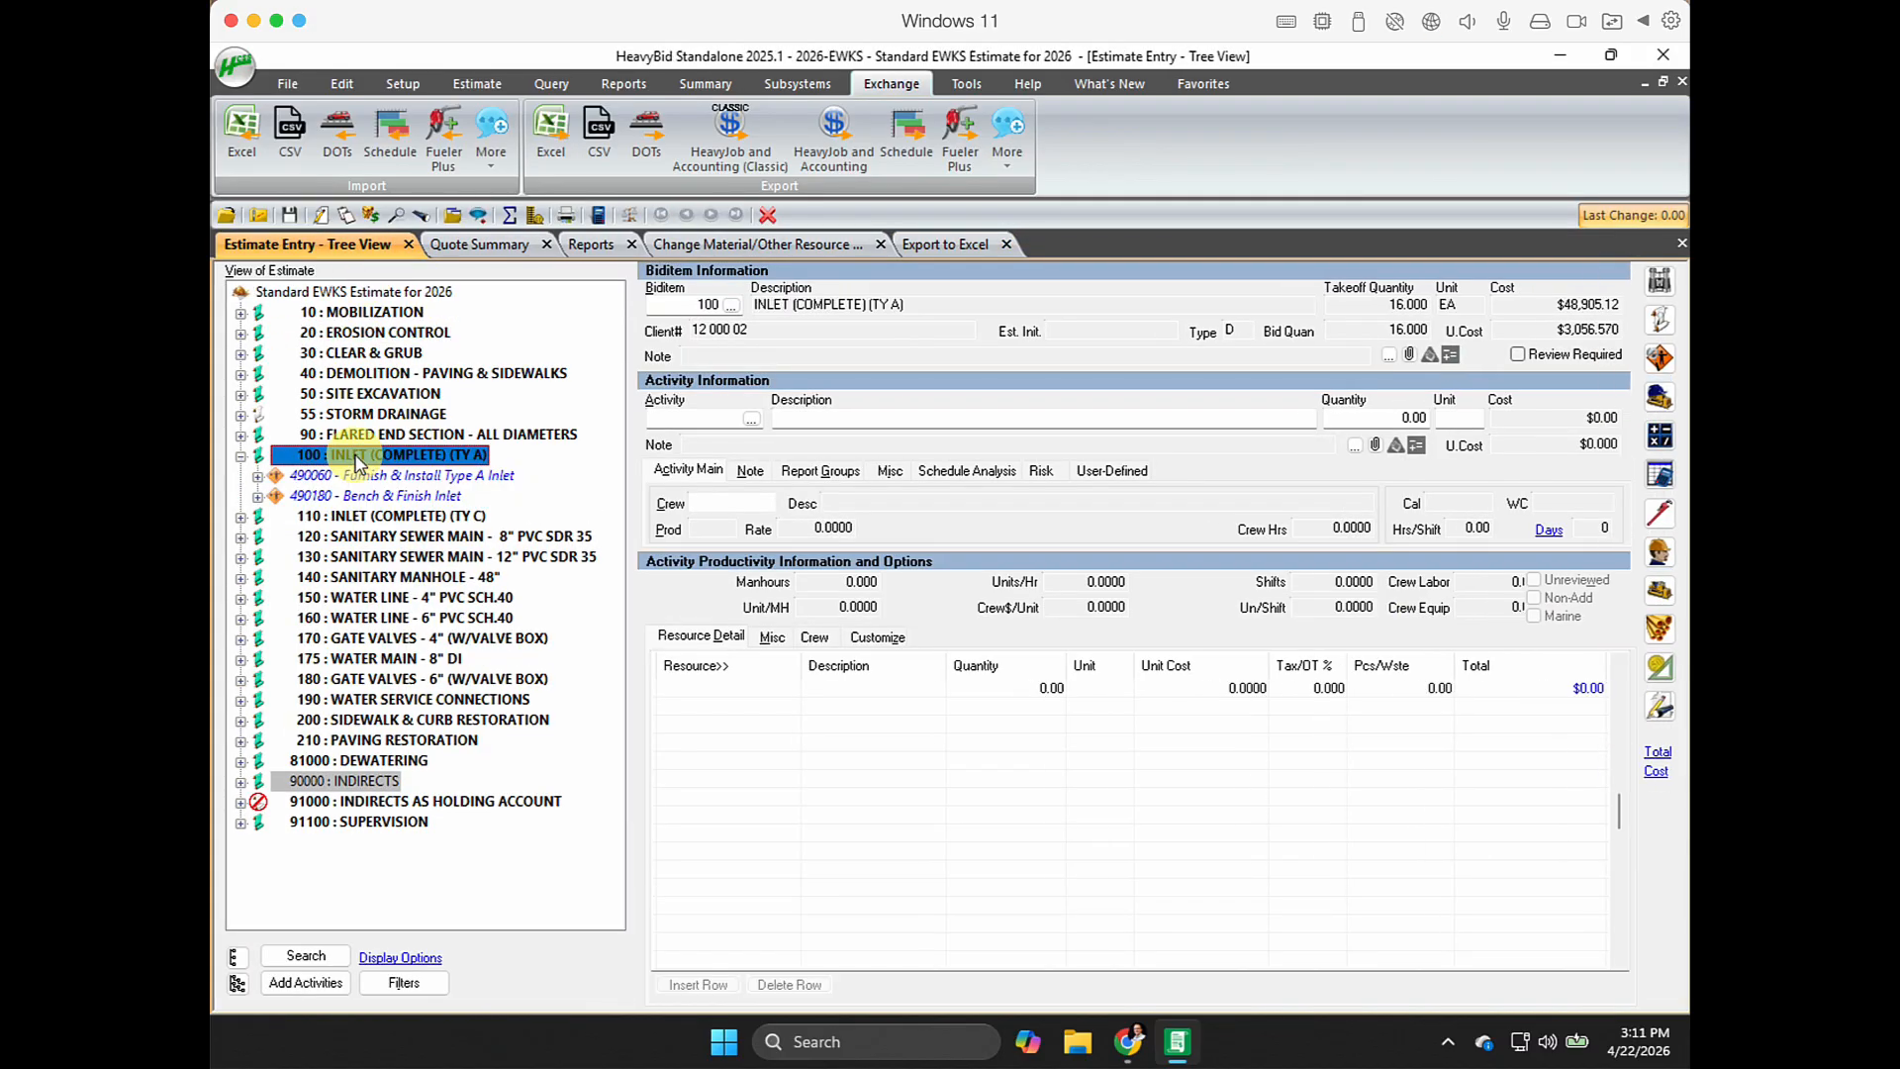